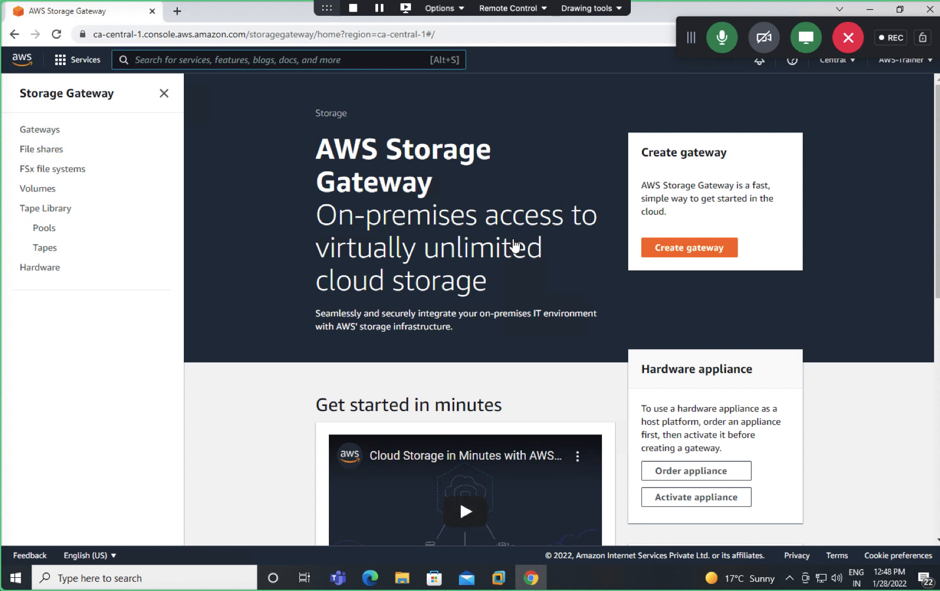
Step: Begin creating a new gateway in the Storage Gateway console
scroll(384, 396, down, 2)
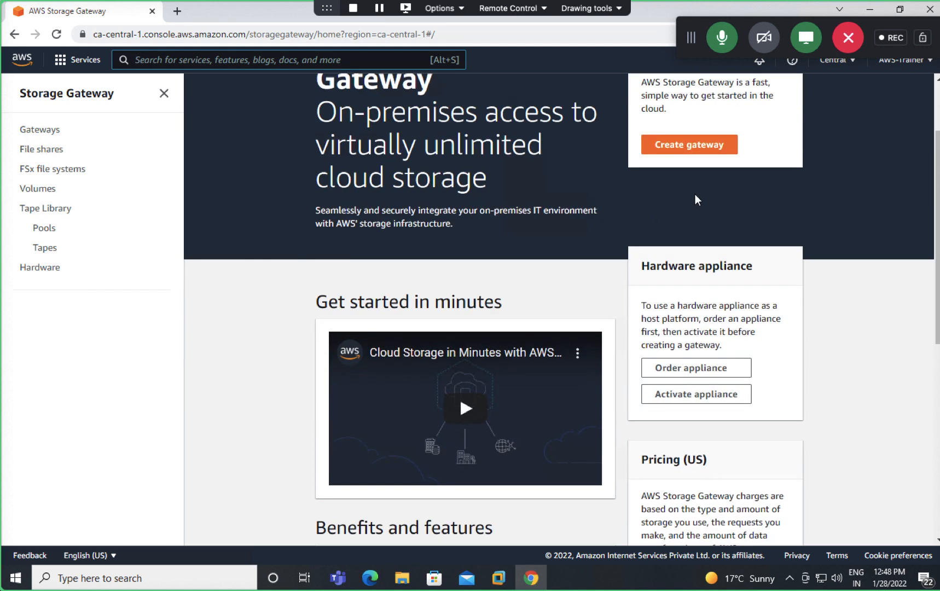
scroll(650, 265, up, 2)
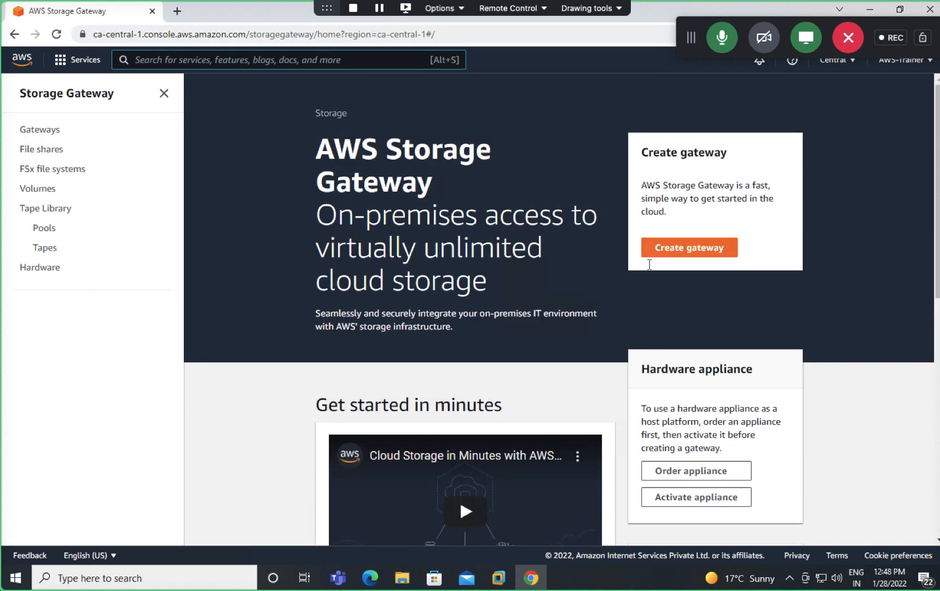
click(687, 252)
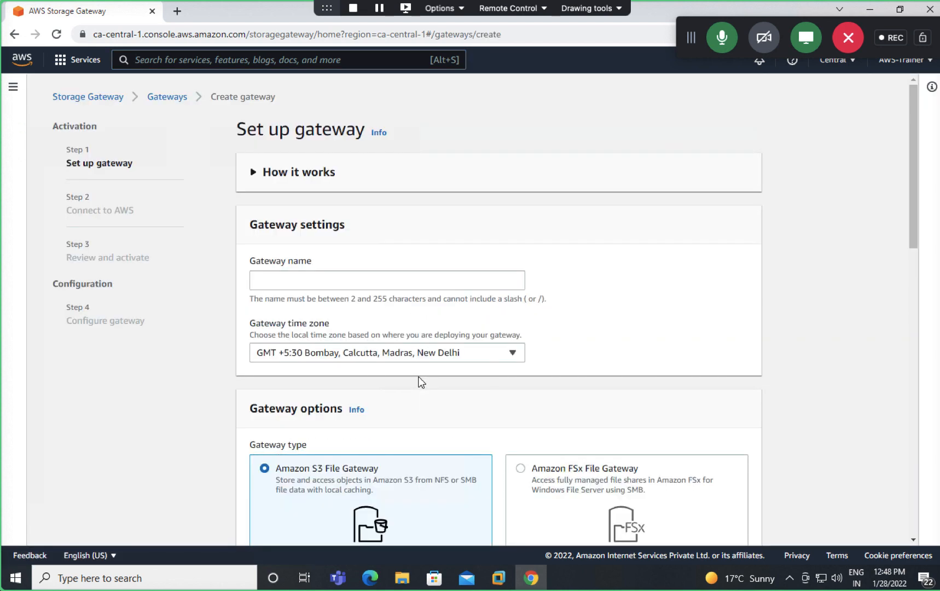
Step: Choose Volume gateway as the type and review the VMware ESXi platform options
scroll(421, 382, down, 4)
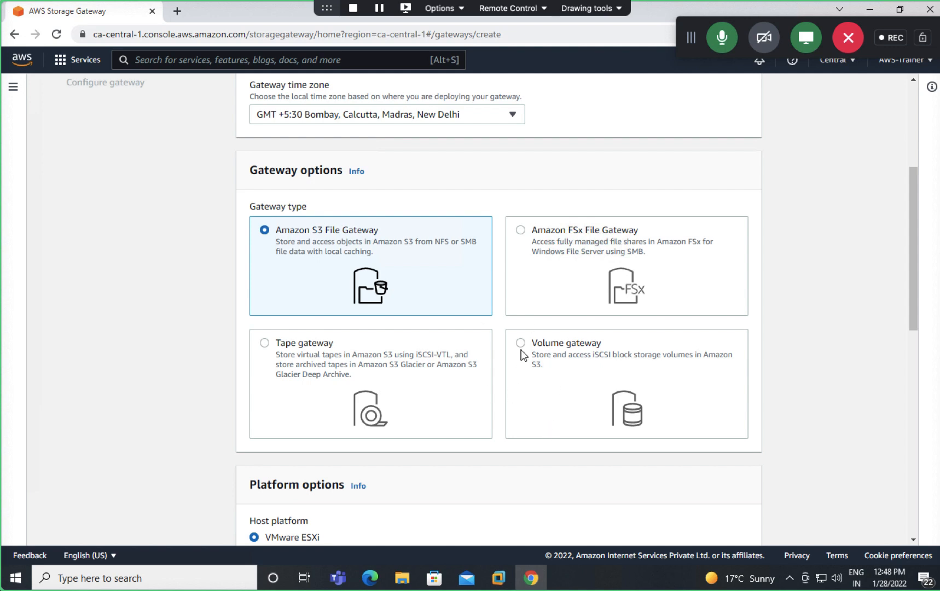
click(523, 355)
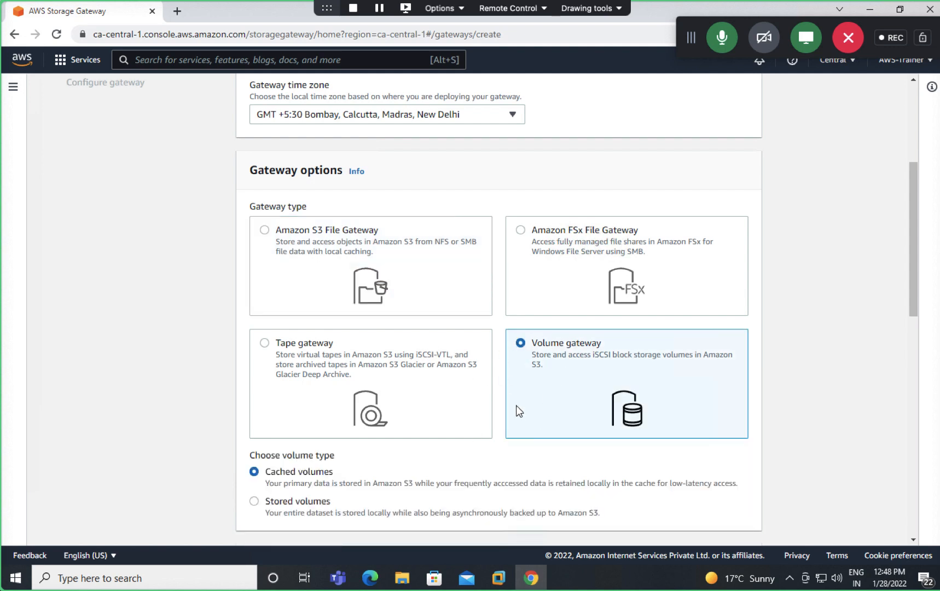
scroll(519, 411, down, 1)
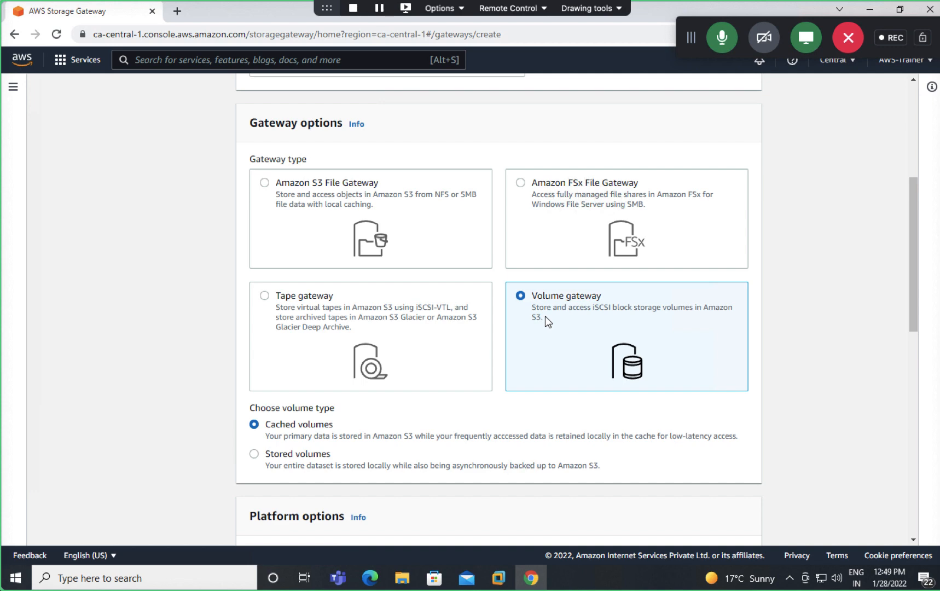
scroll(545, 316, up, 6)
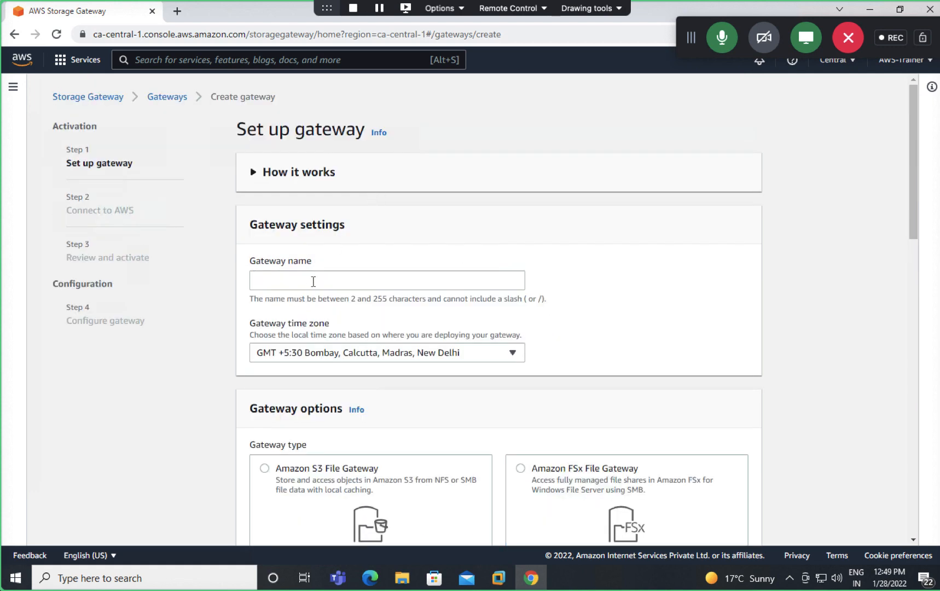
scroll(313, 281, down, 10)
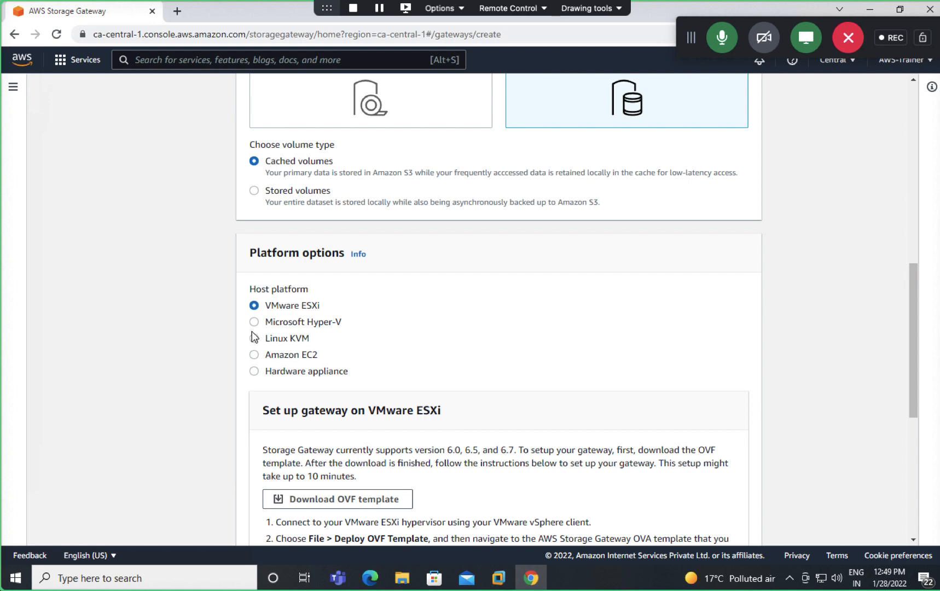
mouse_move(506, 580)
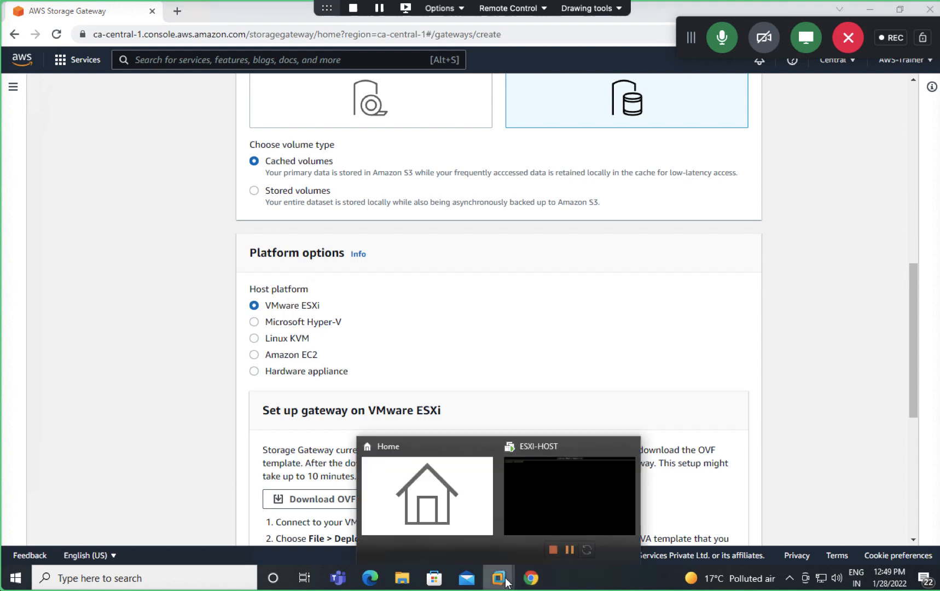
click(531, 523)
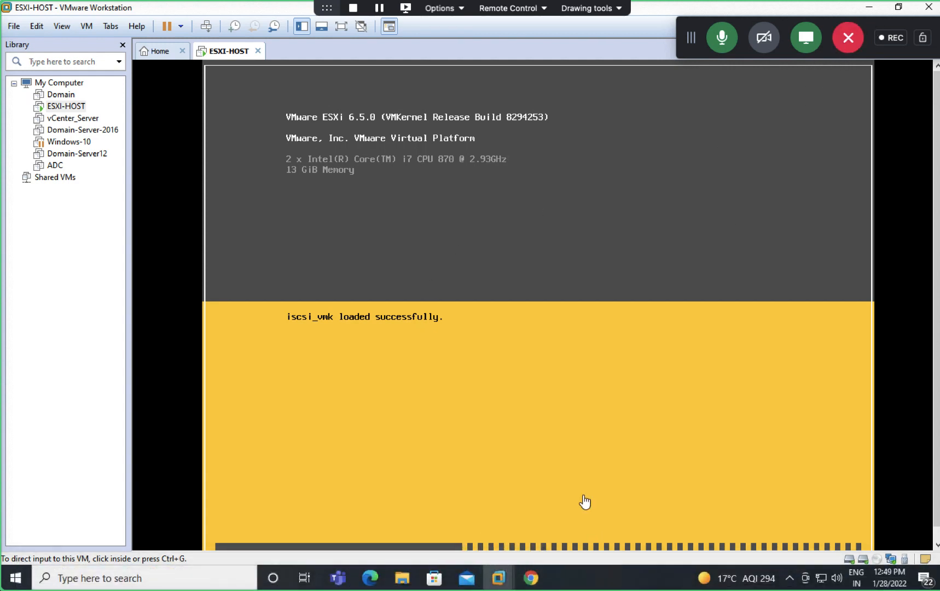
click(532, 579)
scroll(334, 307, up, 10)
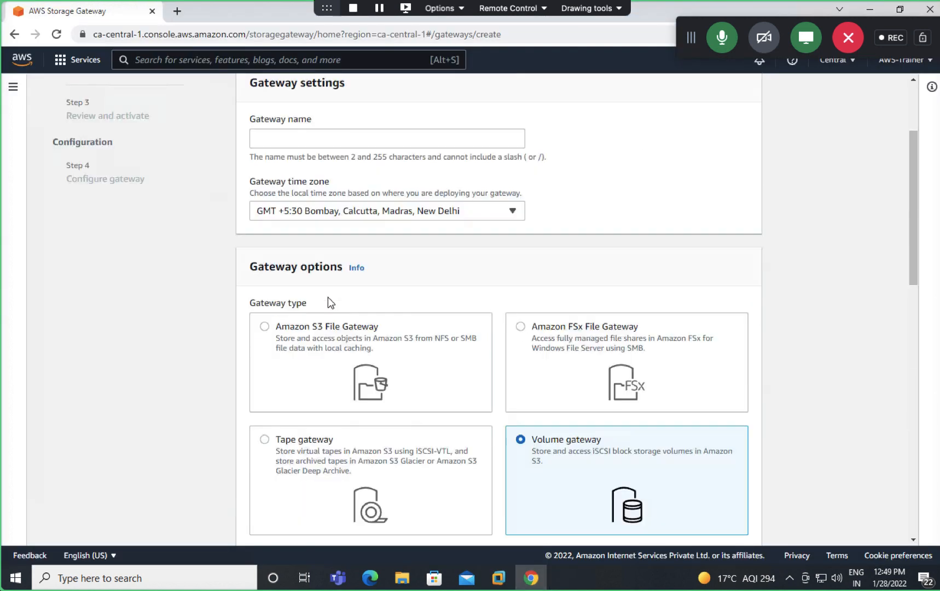
Step: Enter 'class-gateway' as the gateway name, correcting the 'class-gayeway' typo
click(283, 276)
text(c)
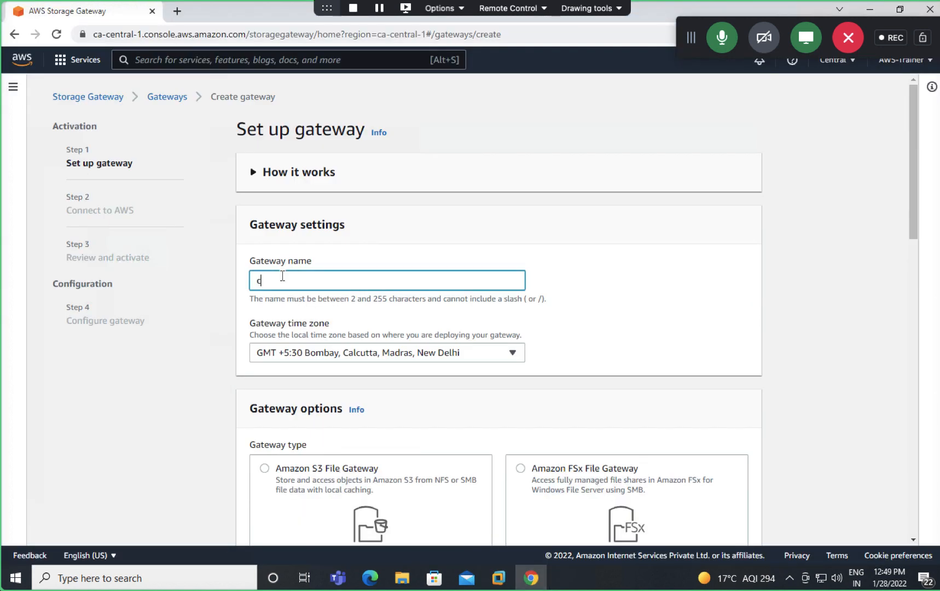
text(lass-gayeway)
click(293, 279)
key(BackSpace)
text(t)
scroll(425, 327, down, 2)
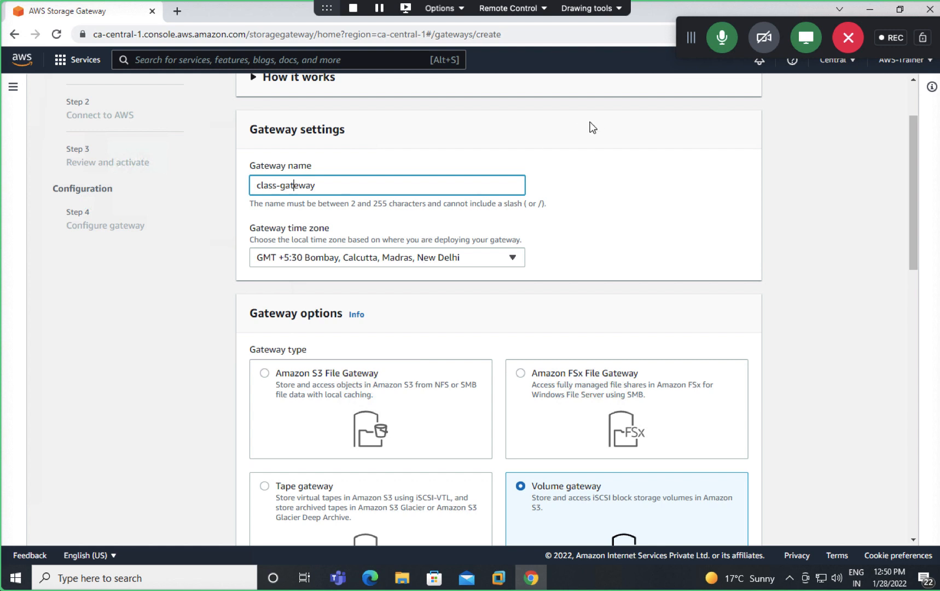
drag(689, 36, 703, 22)
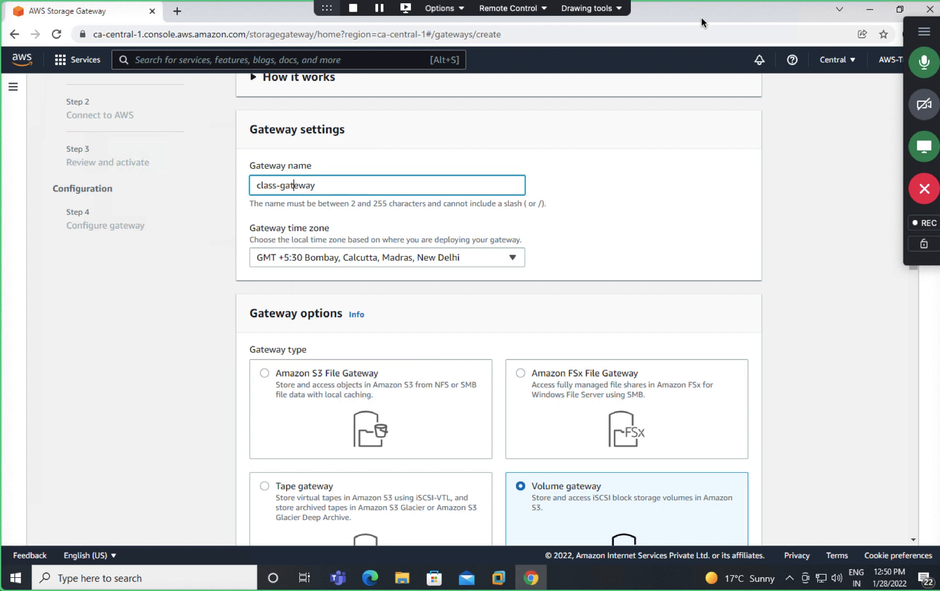
scroll(501, 291, down, 2)
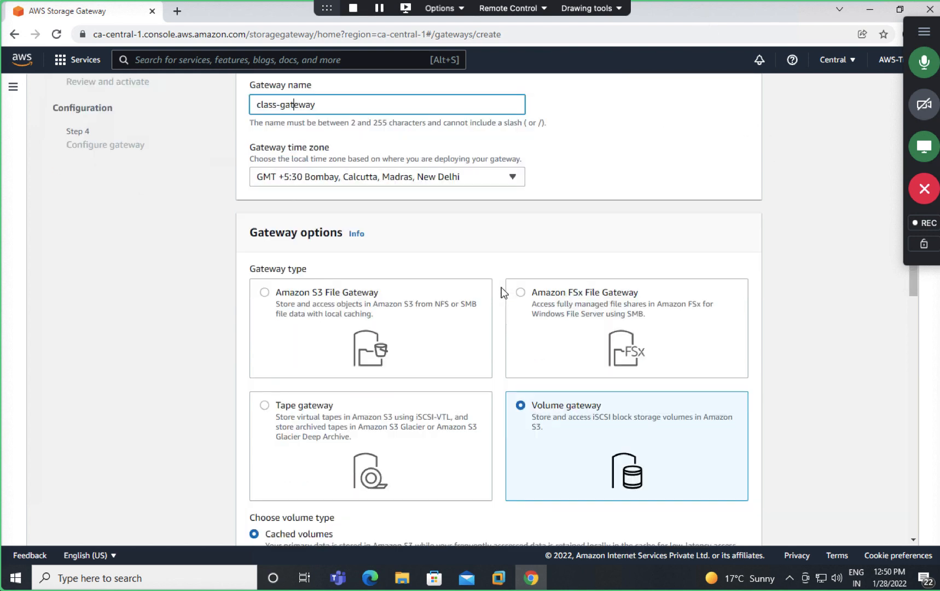
scroll(520, 432, down, 2)
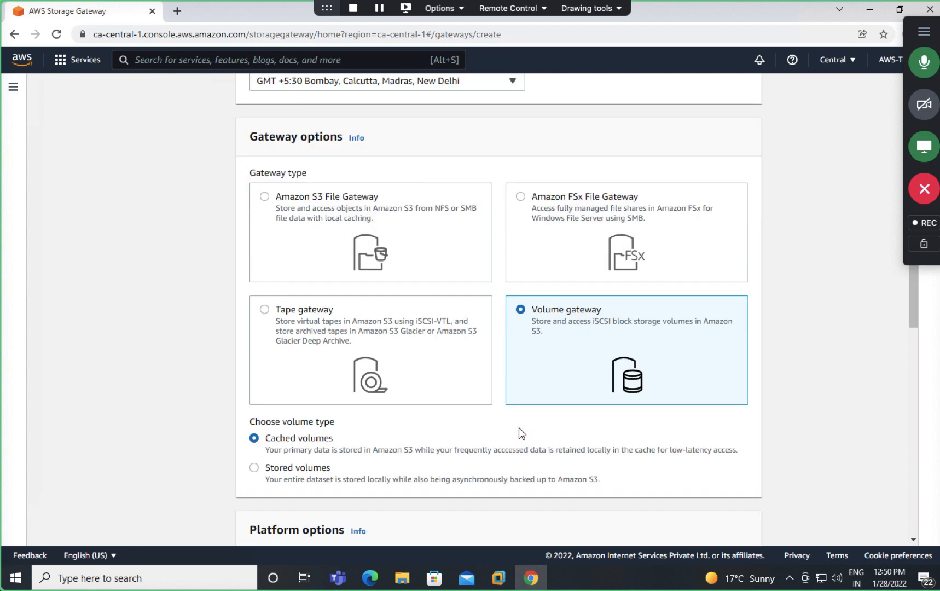
scroll(519, 428, down, 1)
scroll(170, 414, down, 1)
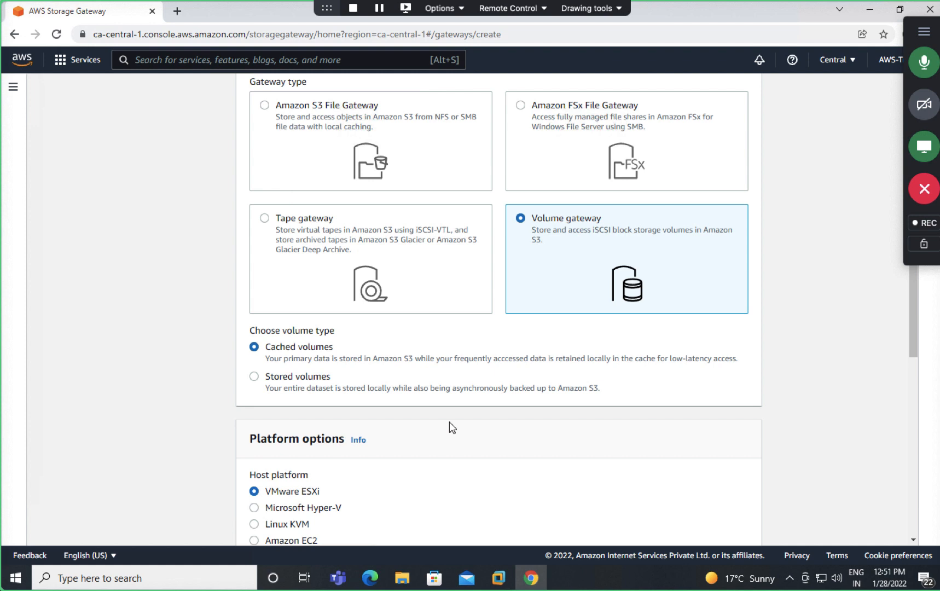
Step: Switch the volume type to Stored volumes and review the VMware ESXi setup steps
click(309, 377)
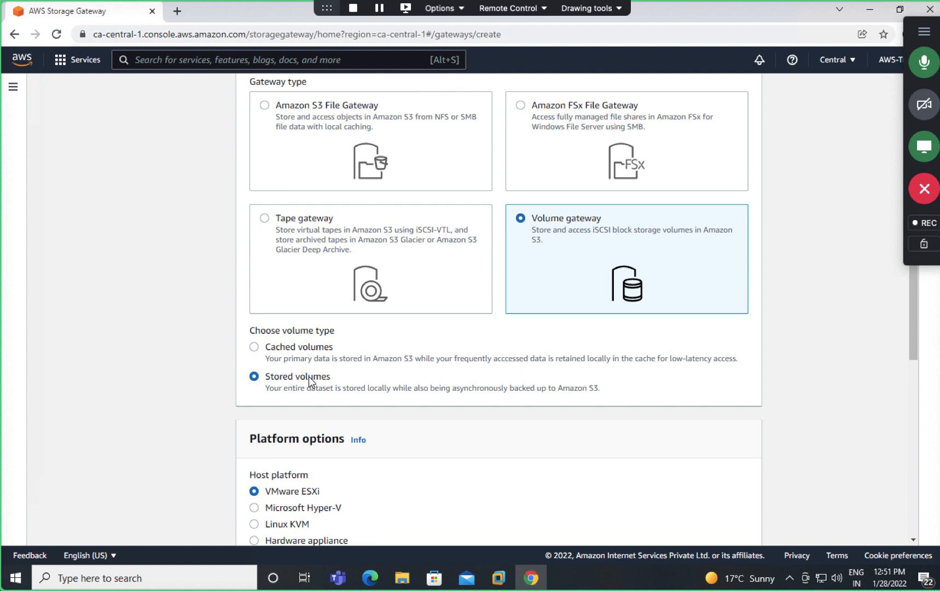
scroll(309, 378, down, 8)
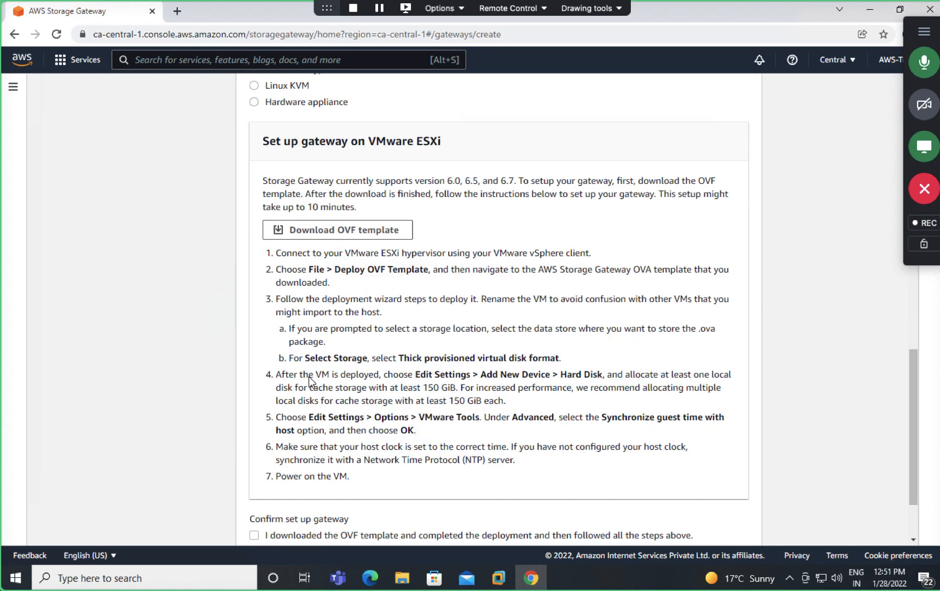
scroll(310, 380, down, 1)
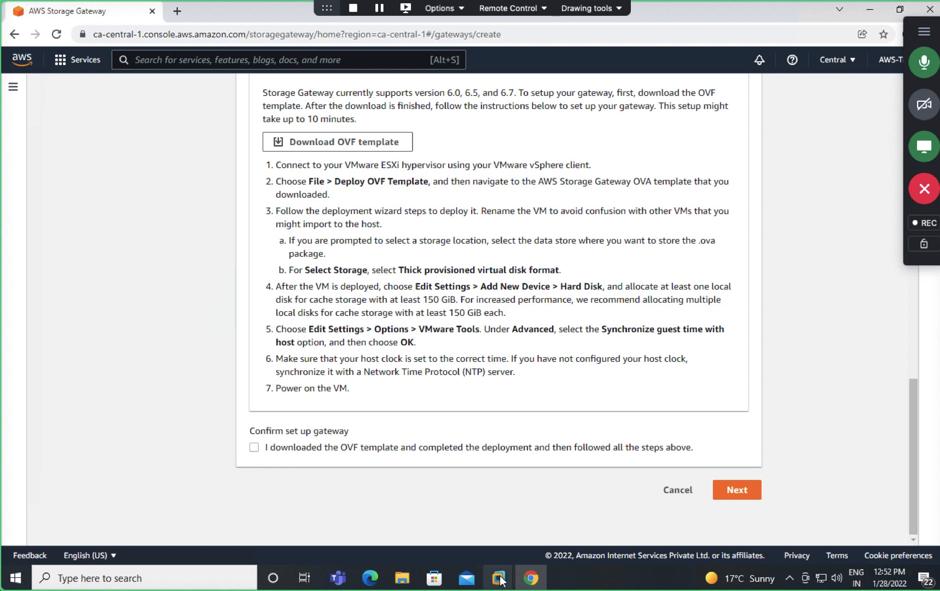
Step: Check the ESXI-HOST VM, then minimize it and return to the Mac desktop
mouse_move(498, 576)
click(514, 550)
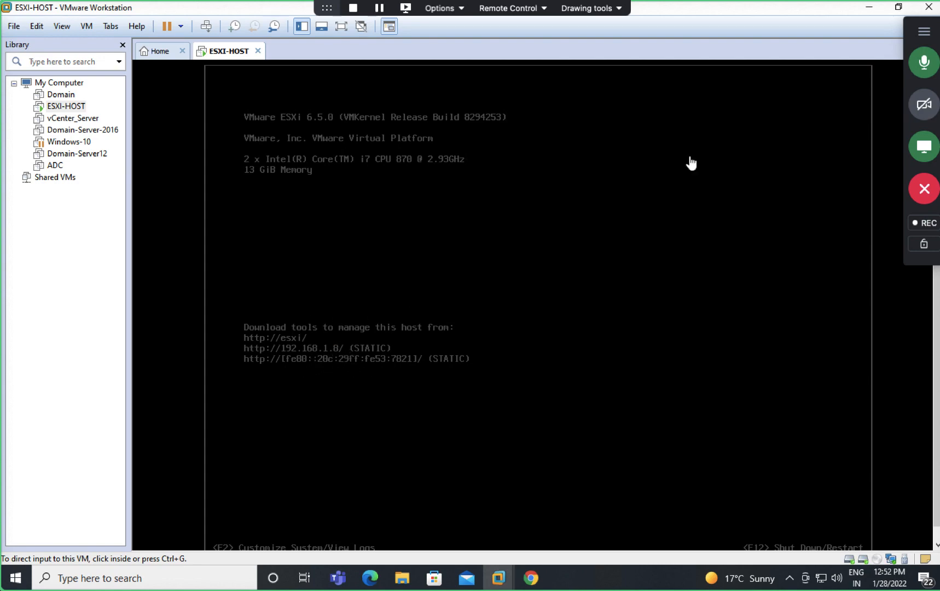
click(869, 8)
key(ctrl+Left)
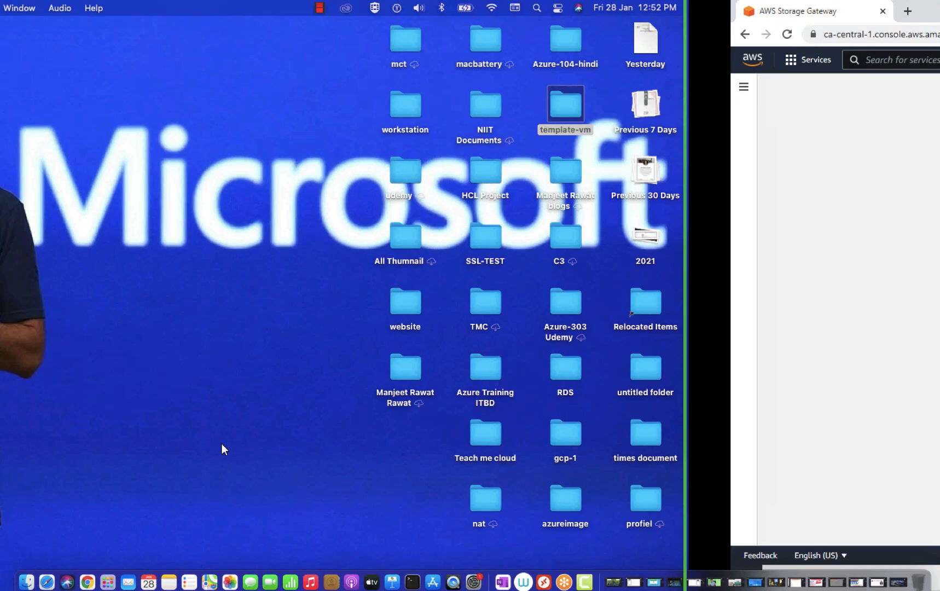
Step: Load 192.168.1.8 in full-screen Chrome and view the certificate error details
click(88, 580)
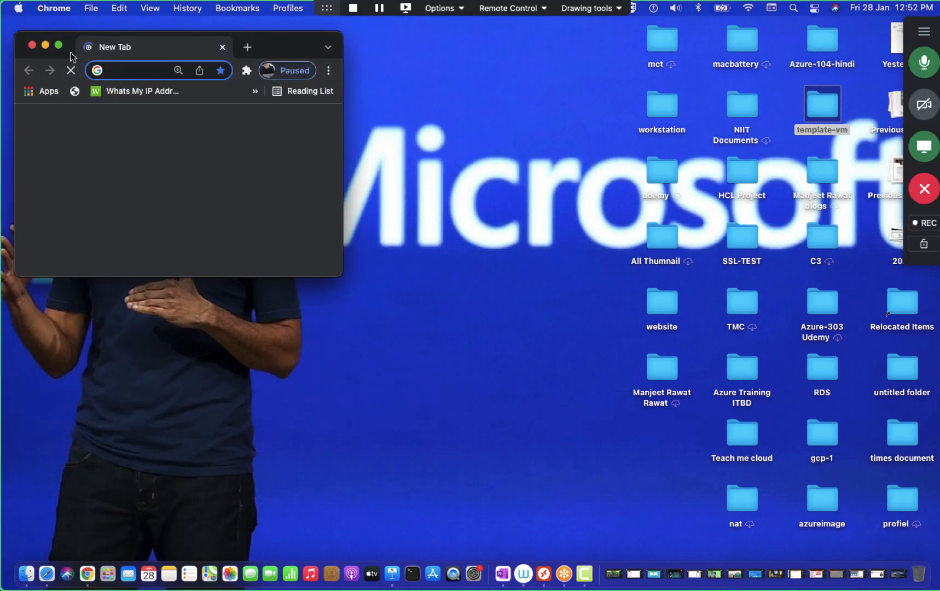
click(58, 44)
click(171, 42)
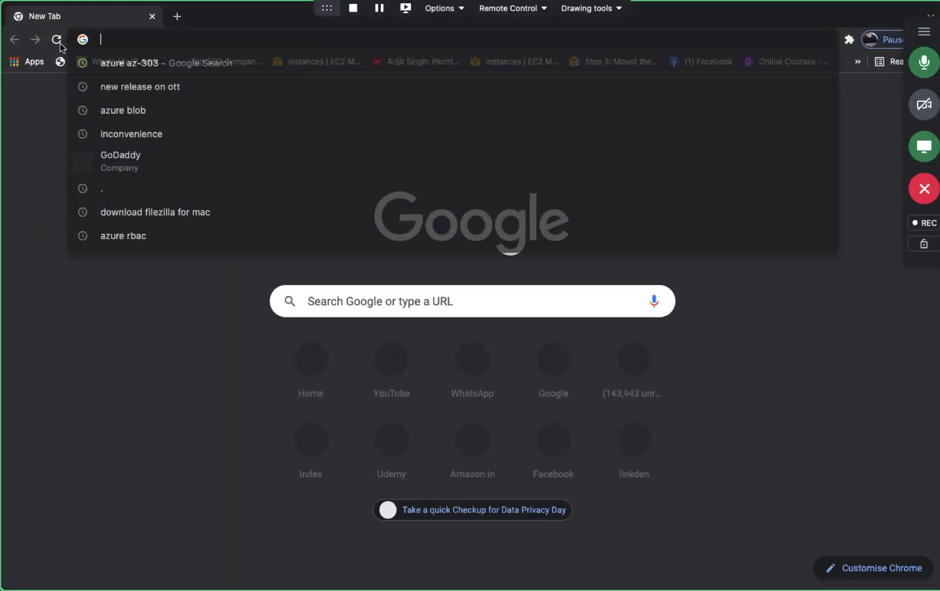
text(192.168.1.8)
key(Return)
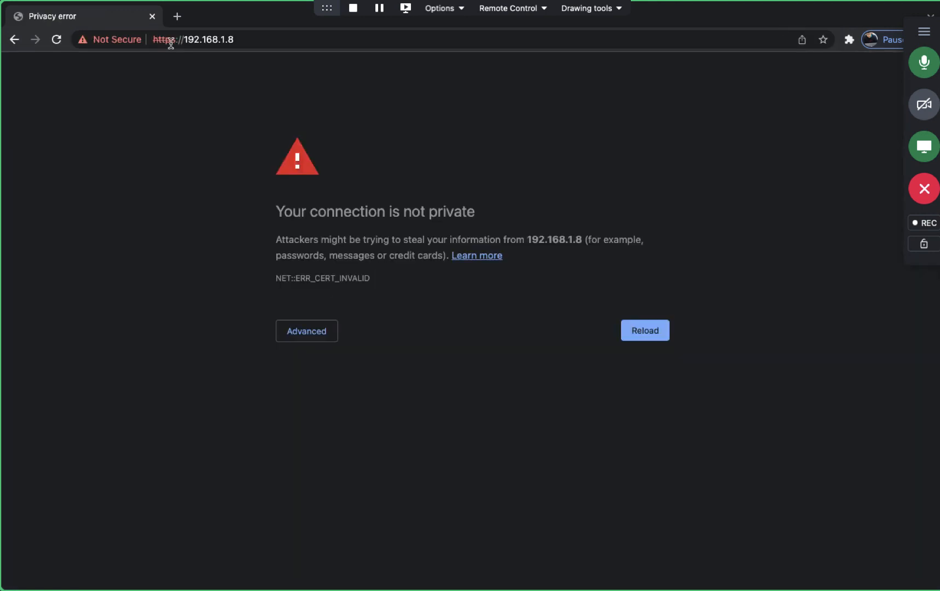
click(310, 331)
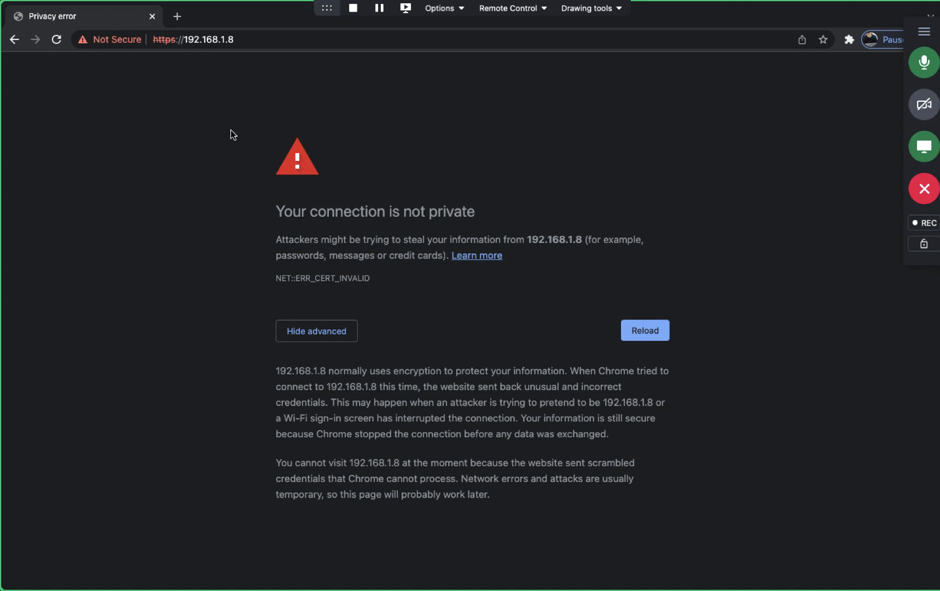
Step: Close Chrome and launch Safari instead
mouse_move(21, 2)
click(18, 26)
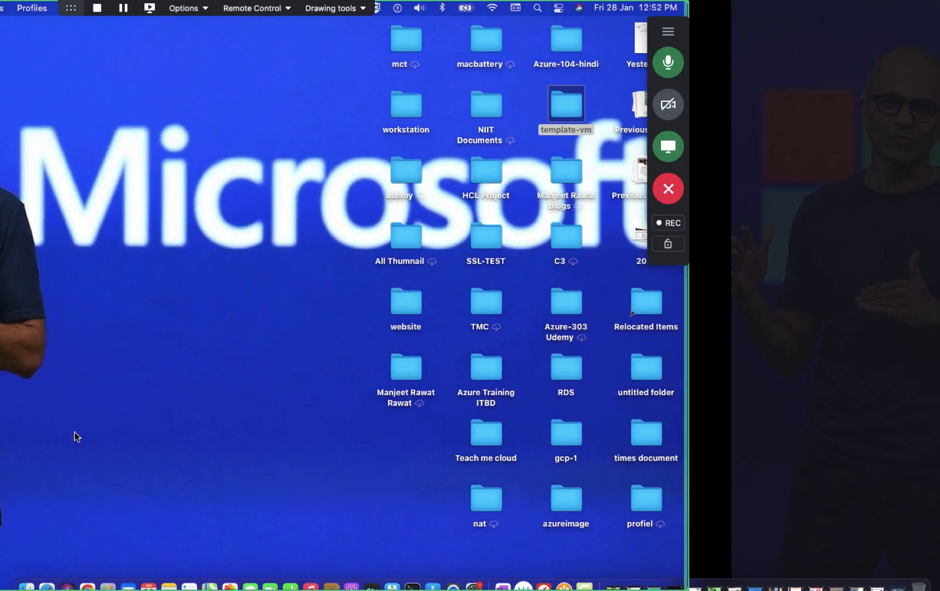
click(46, 574)
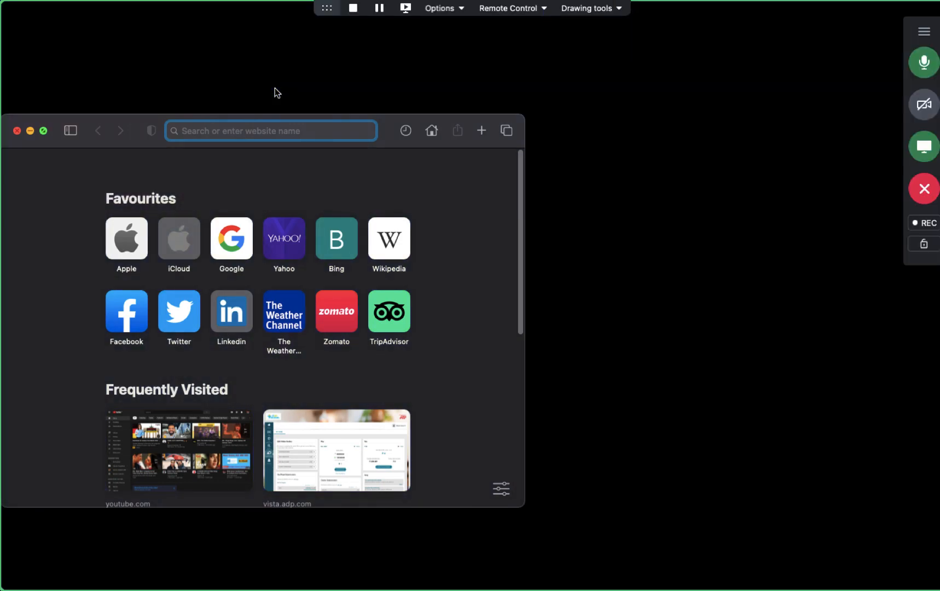
Step: Open 192.168.1.8 in Safari and log in as root with the saved credentials
text(192.168.1.8)
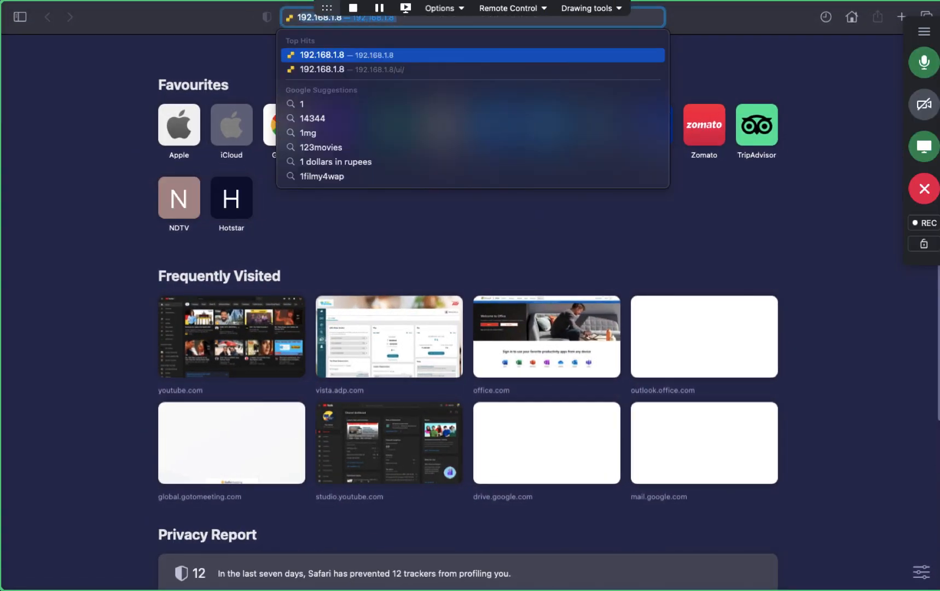
key(Return)
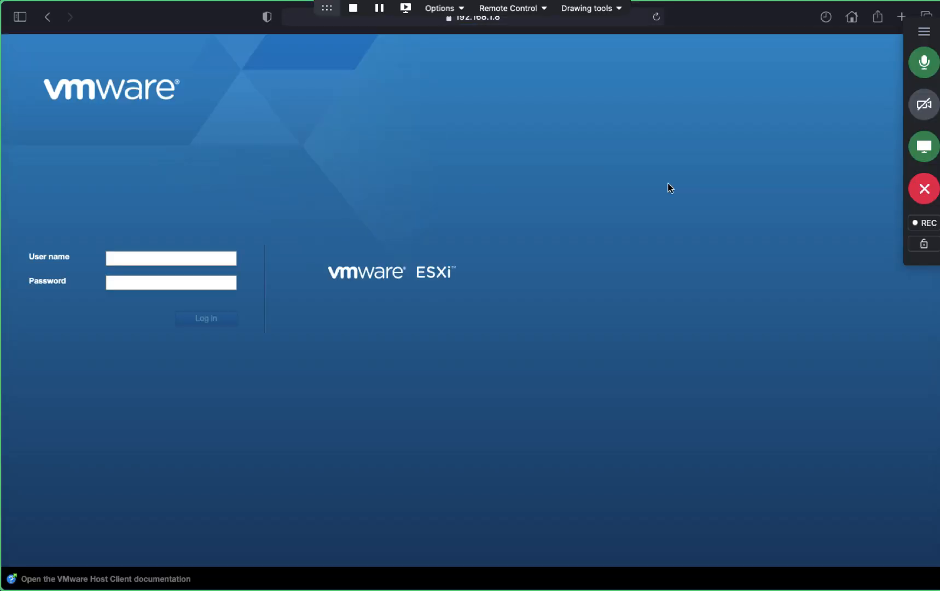
click(117, 259)
click(137, 281)
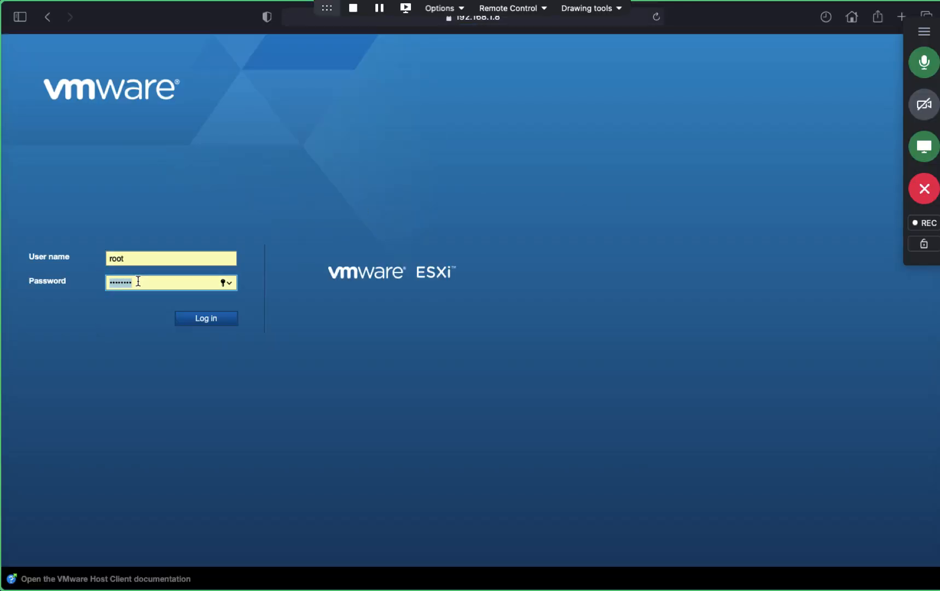
click(207, 318)
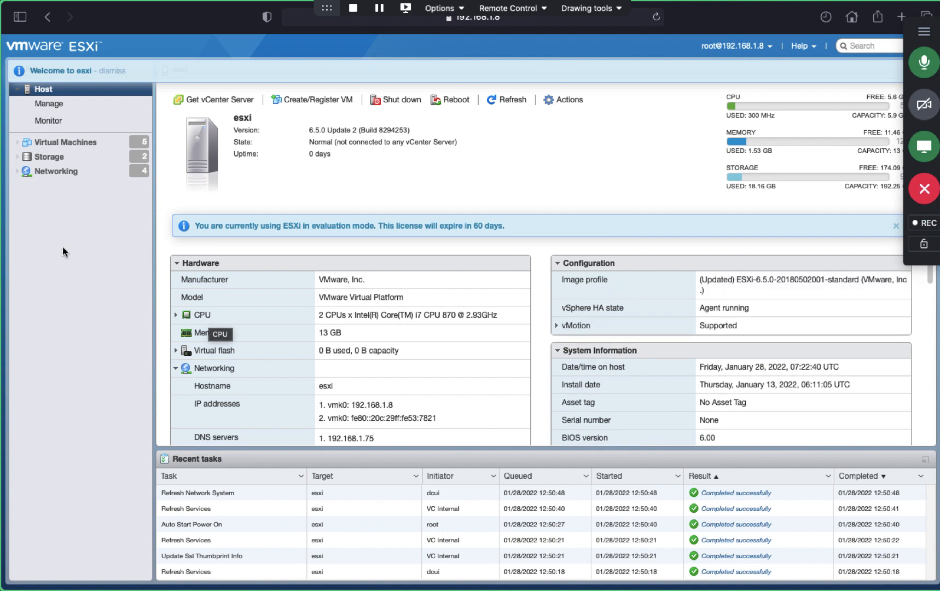
Step: Show the Virtual Machines list and clear the selection of the invalid VM entry
click(44, 142)
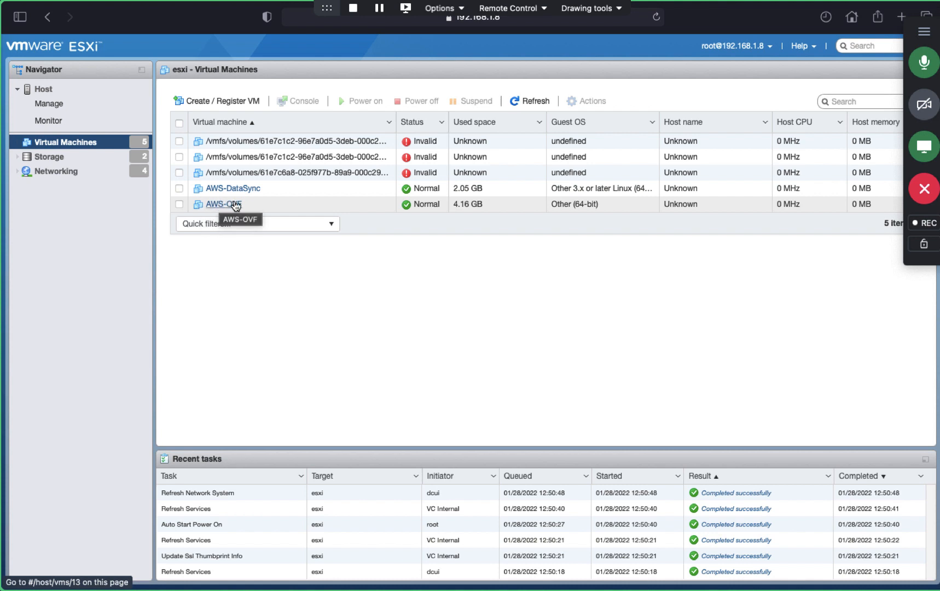
click(293, 172)
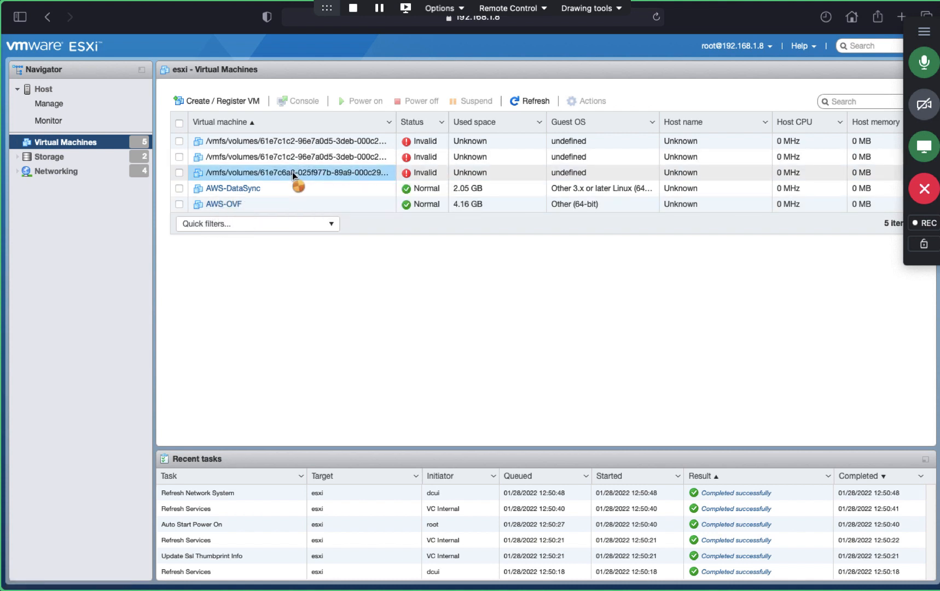
click(213, 261)
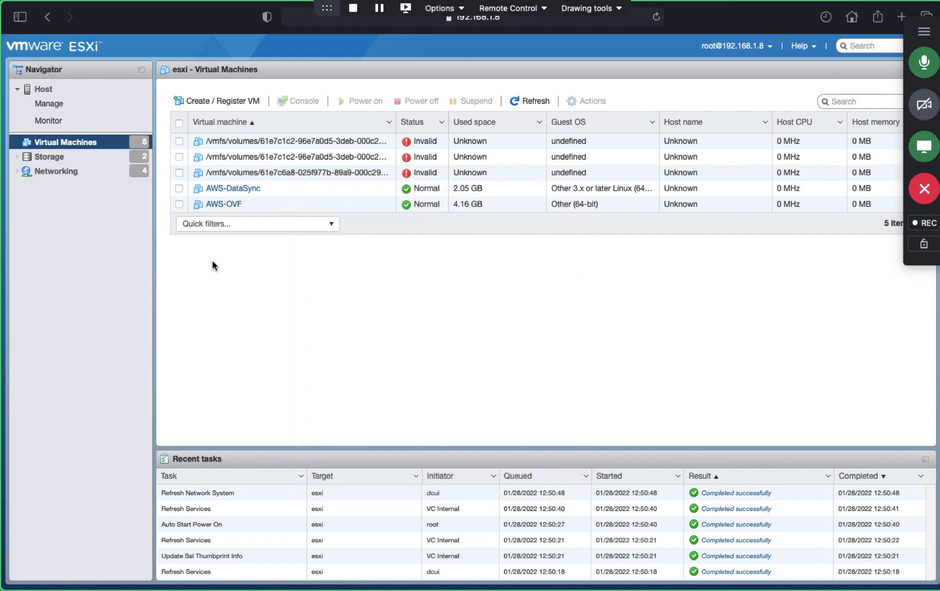
Step: Change AWS-OVF's memory from 16384 MB to 8 GB, leaving the 80 GB disk unchanged
right_click(227, 205)
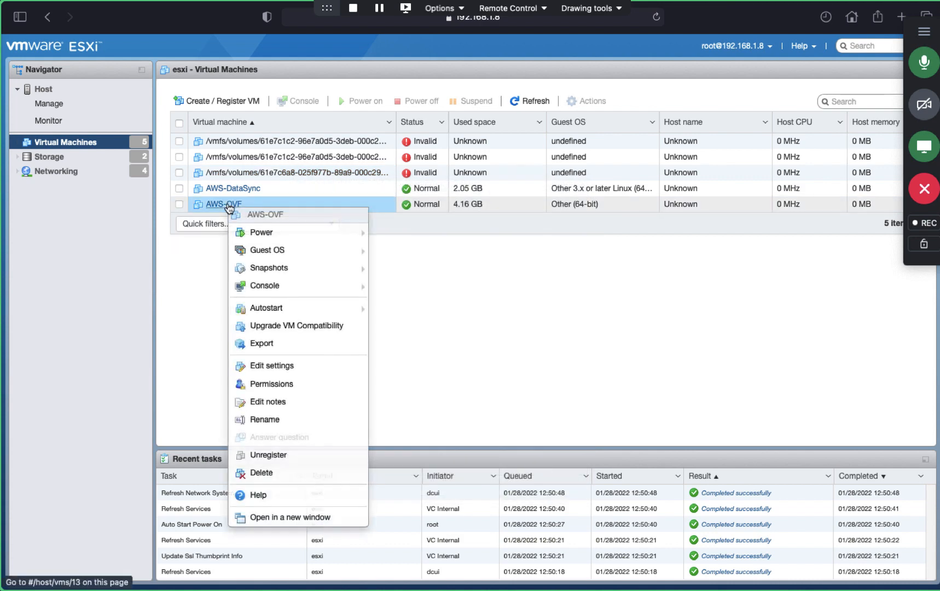
click(270, 368)
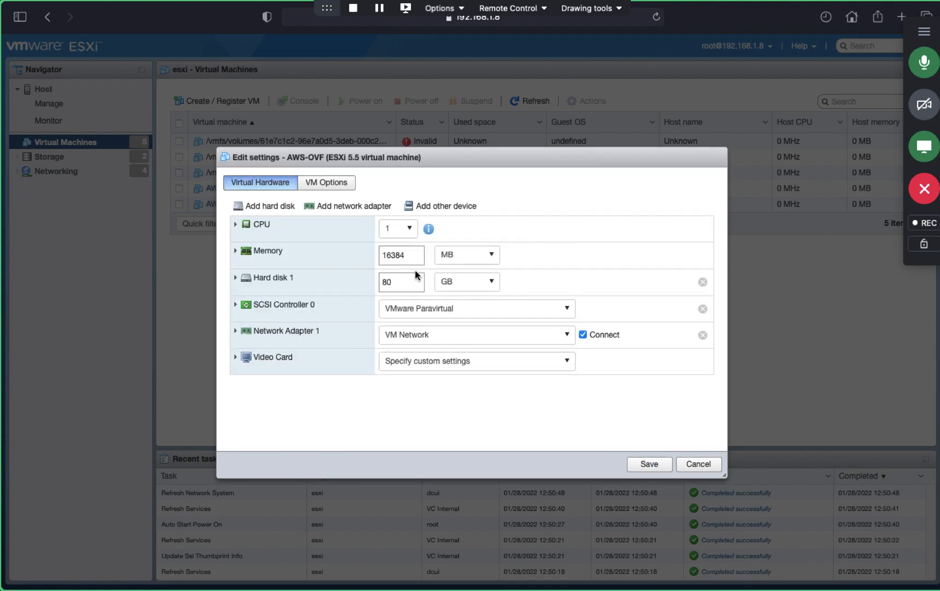
click(419, 253)
click(480, 255)
click(452, 290)
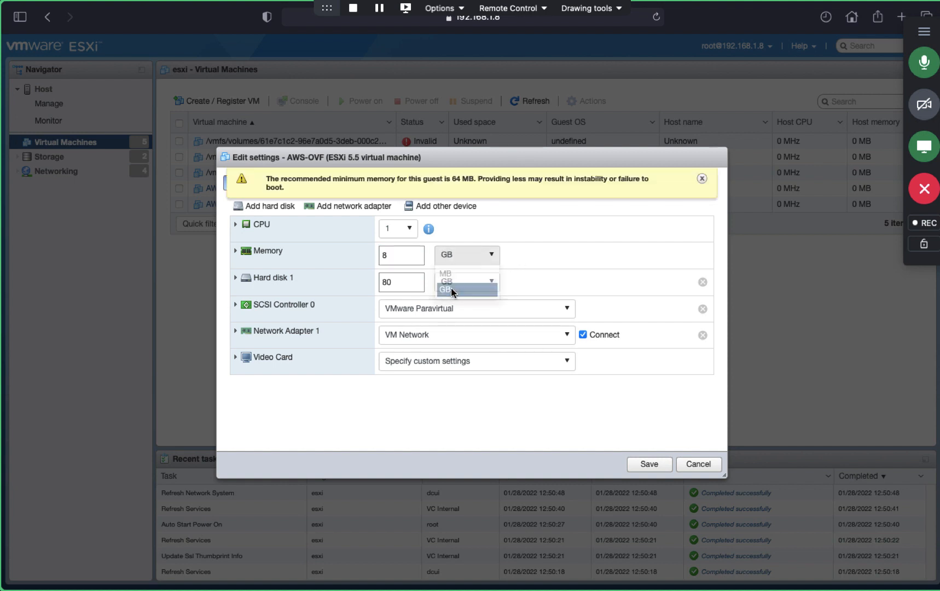
click(236, 279)
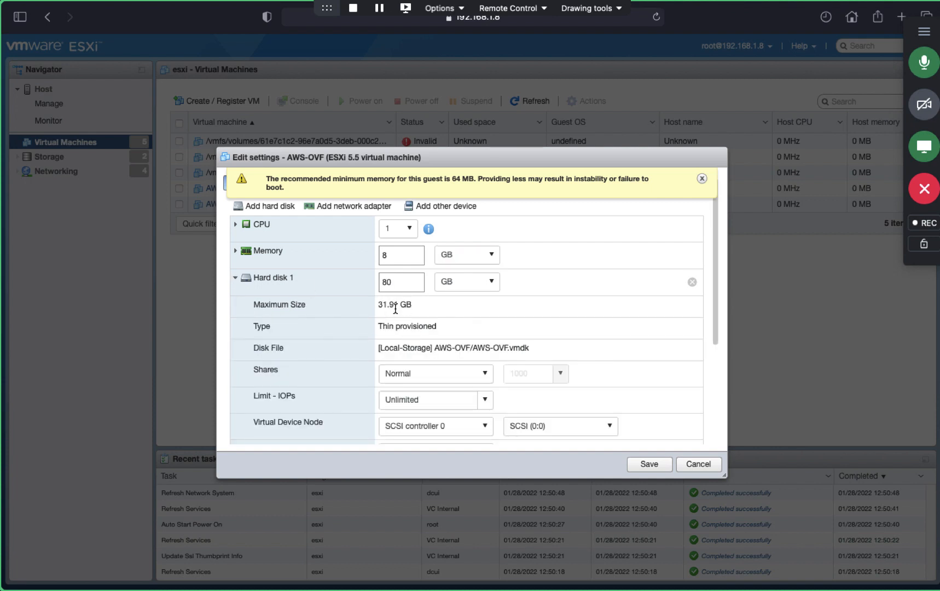
click(236, 279)
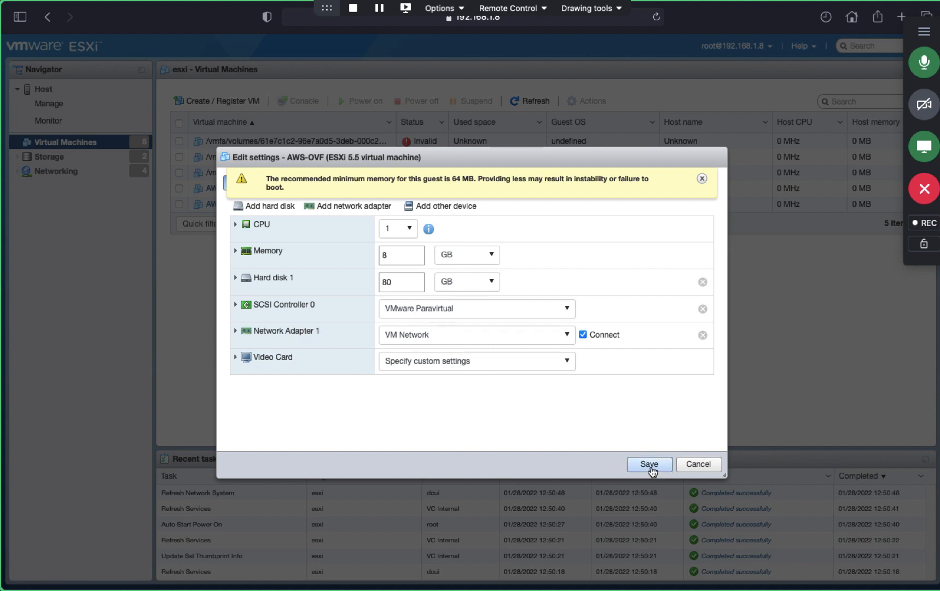
click(702, 179)
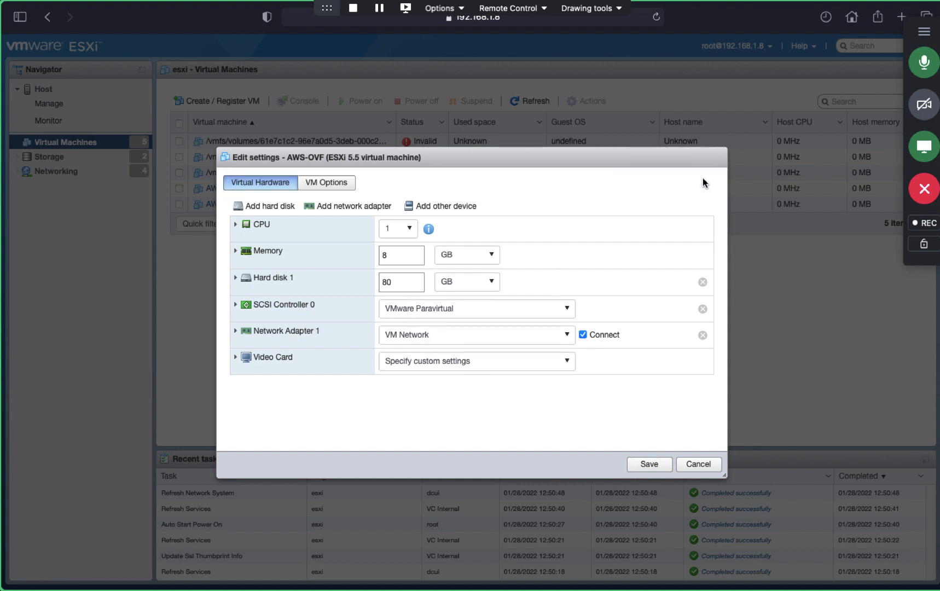
Step: Save the 8 GB memory change and add a new hard disk to AWS-OVF
click(646, 465)
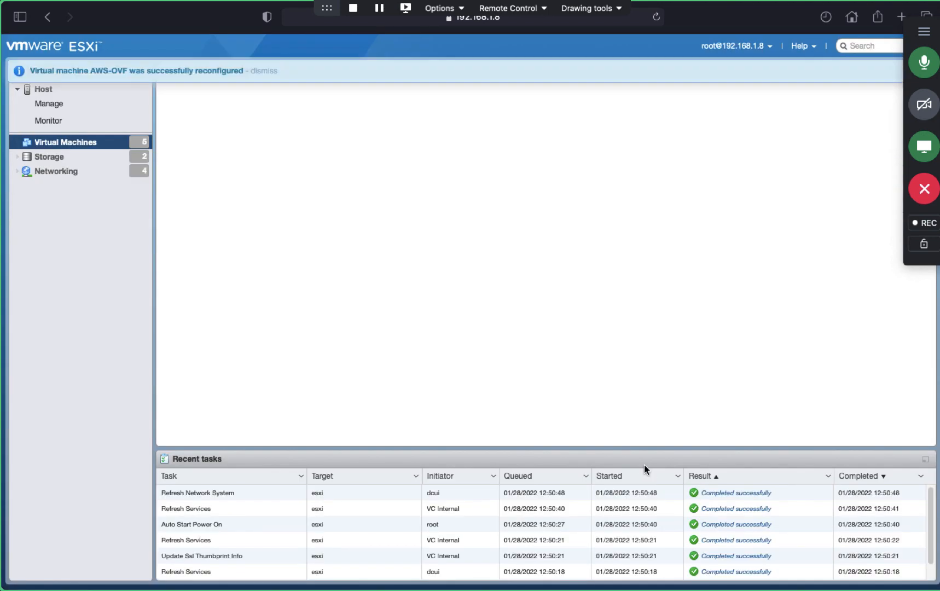
right_click(224, 210)
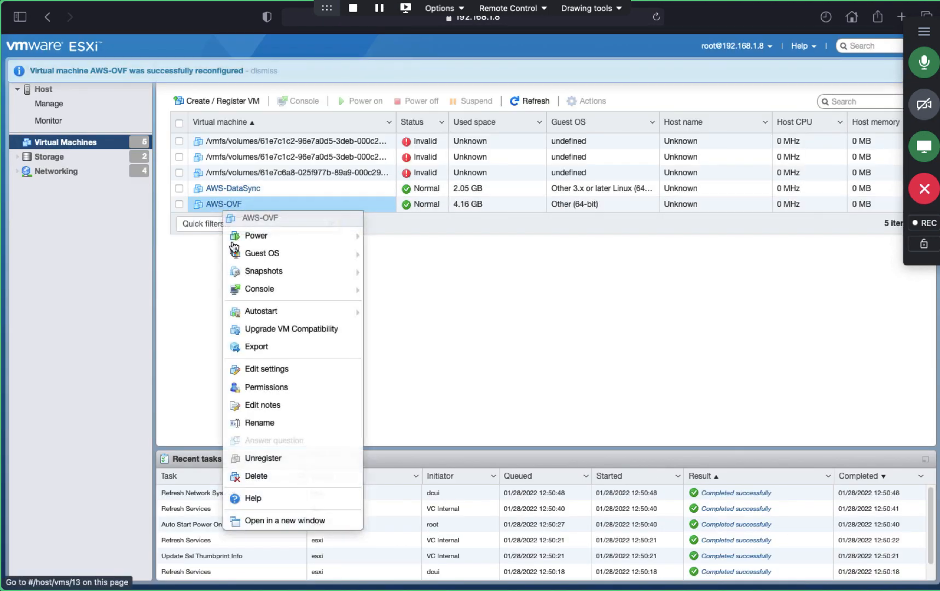
click(265, 370)
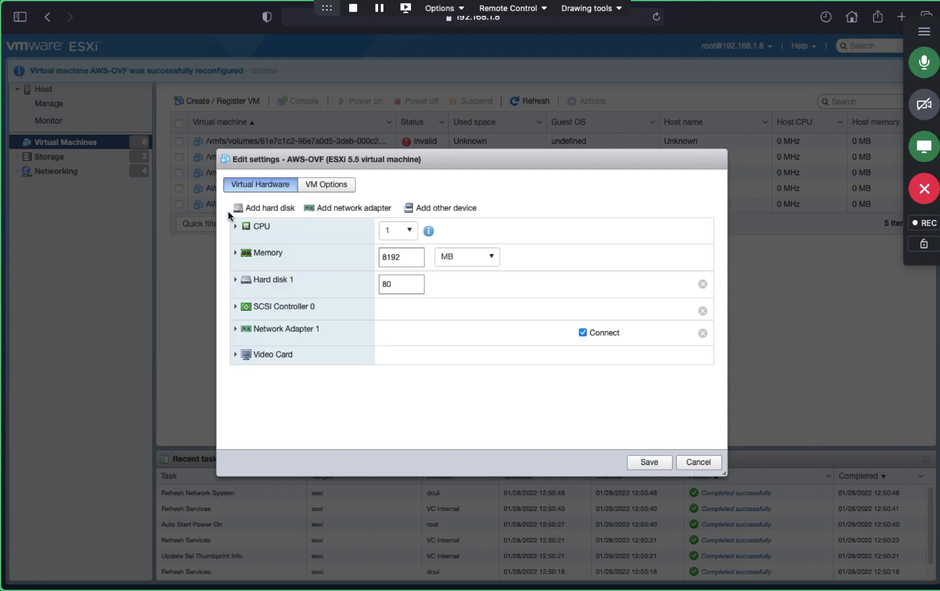
click(260, 212)
click(262, 224)
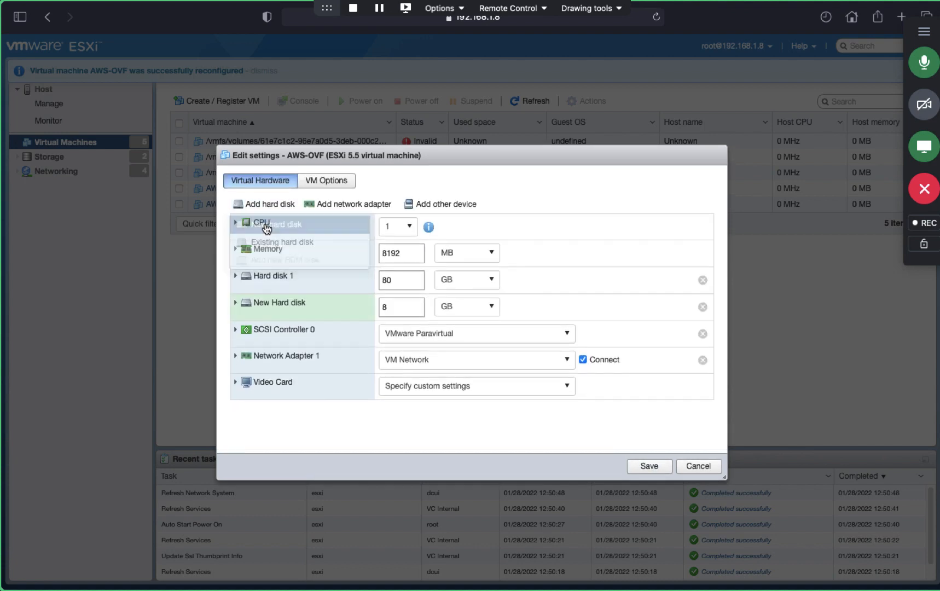
Step: Make the new disk 150 GB and thin provisioned, then save it
double_click(399, 305)
key(BackSpace)
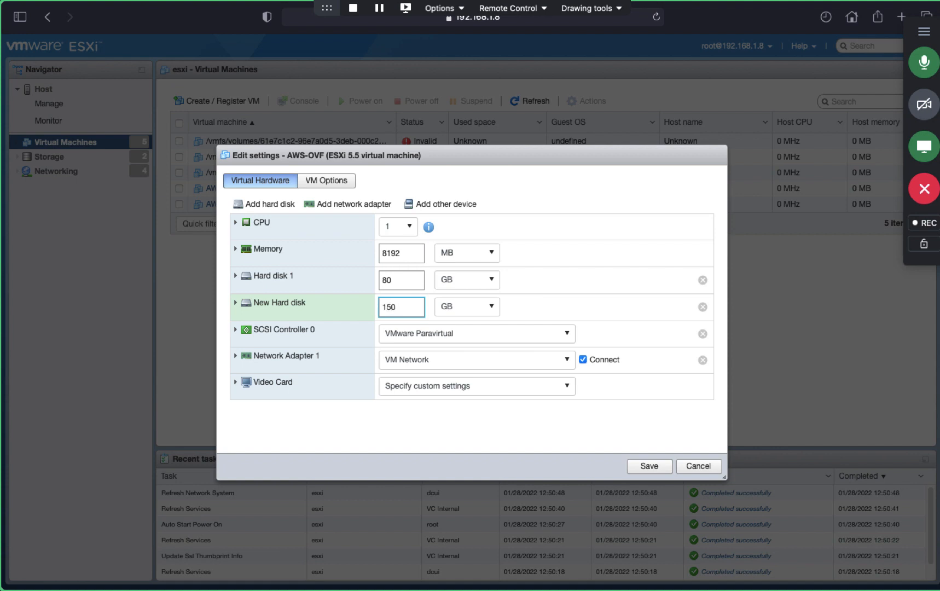
click(235, 306)
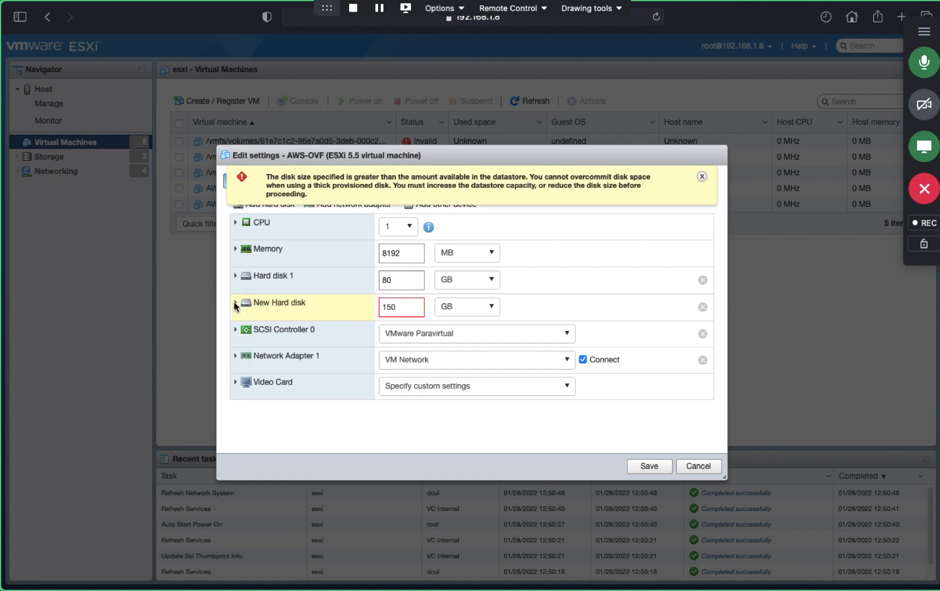
click(452, 344)
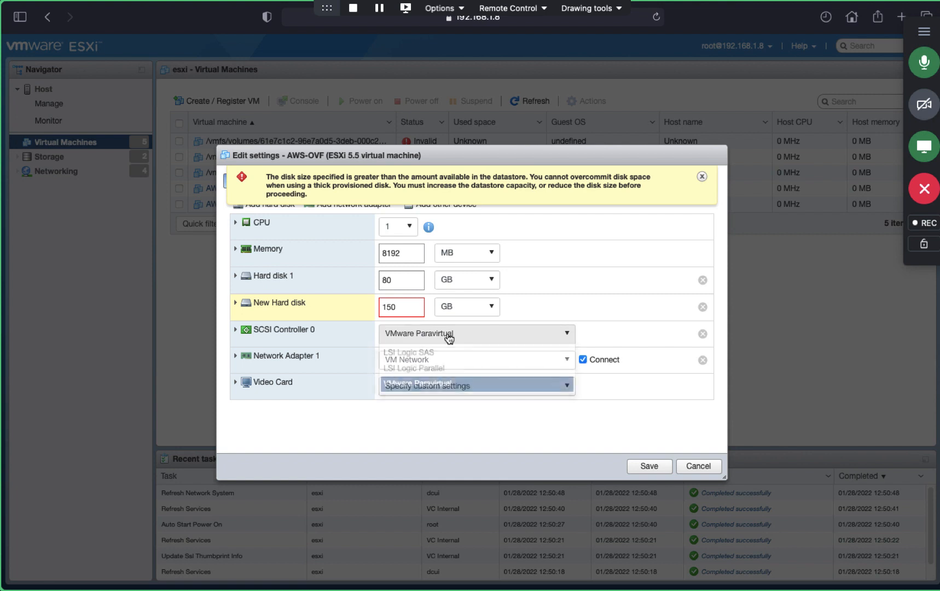
click(310, 349)
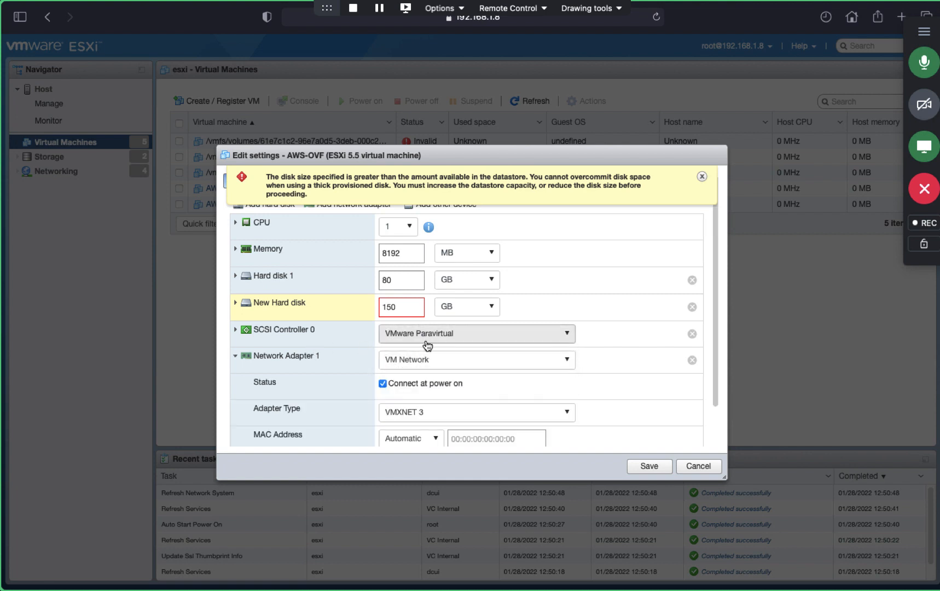
click(237, 304)
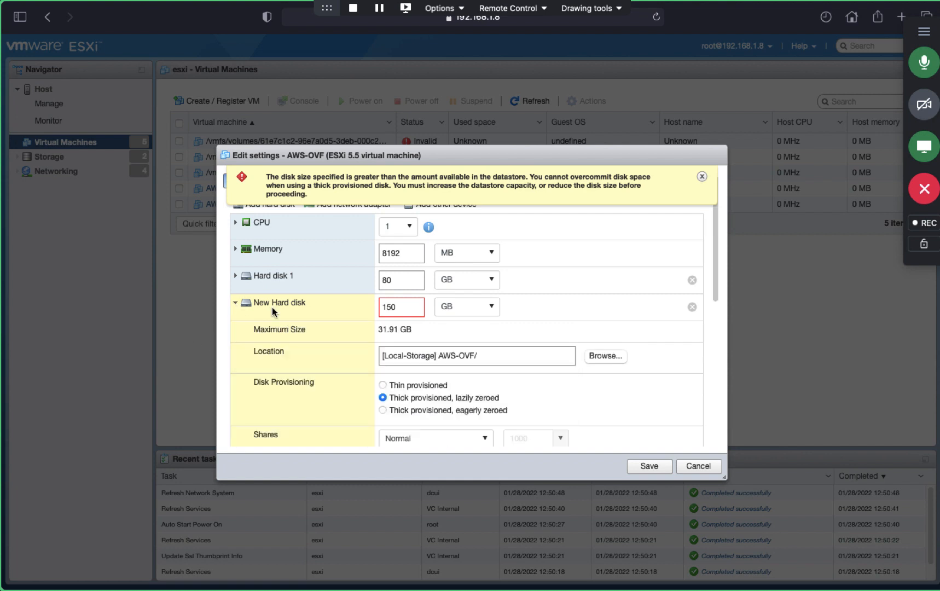
click(383, 385)
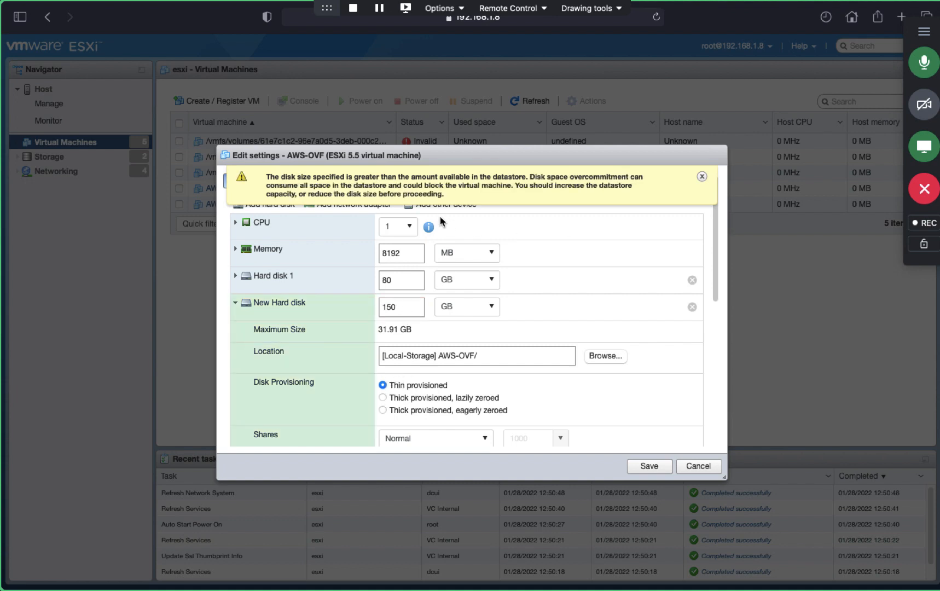
click(704, 177)
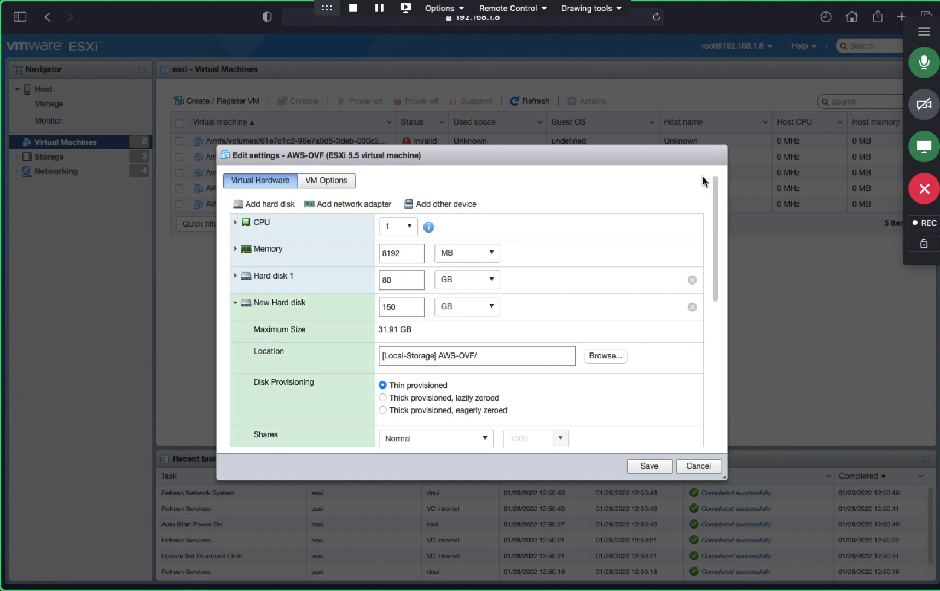
click(657, 468)
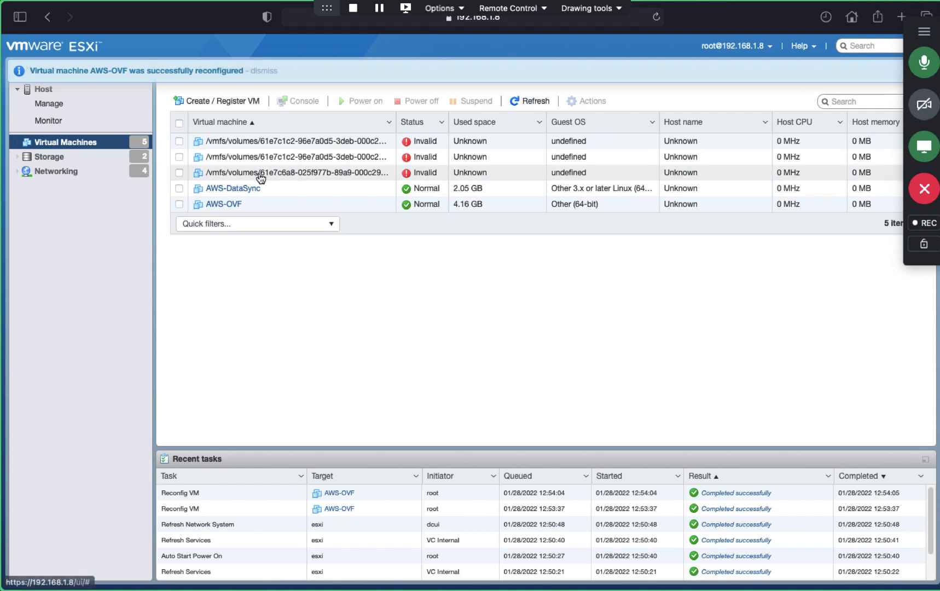
key(ctrl+Right)
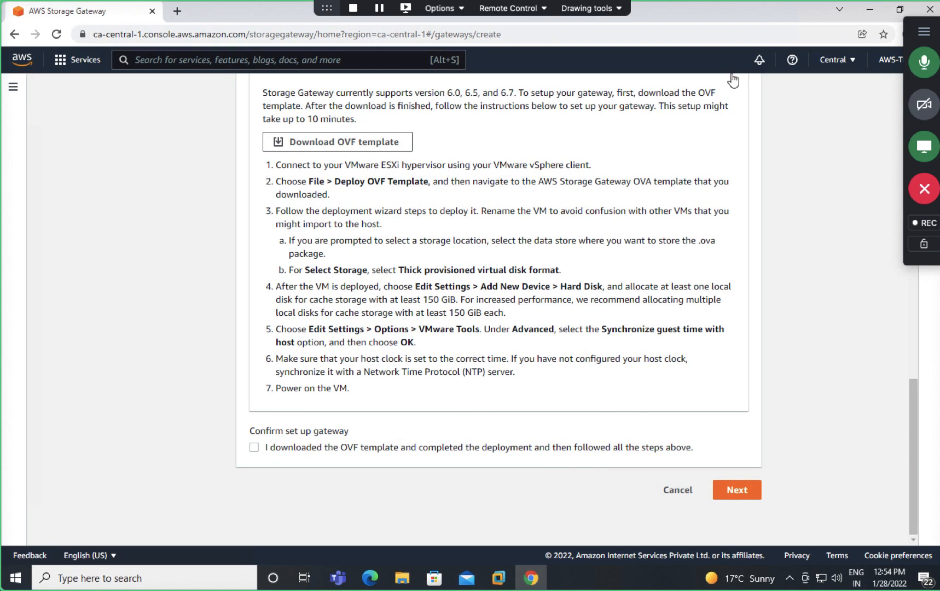
Step: Open the Downloads folder in File Explorer
click(874, 7)
click(403, 577)
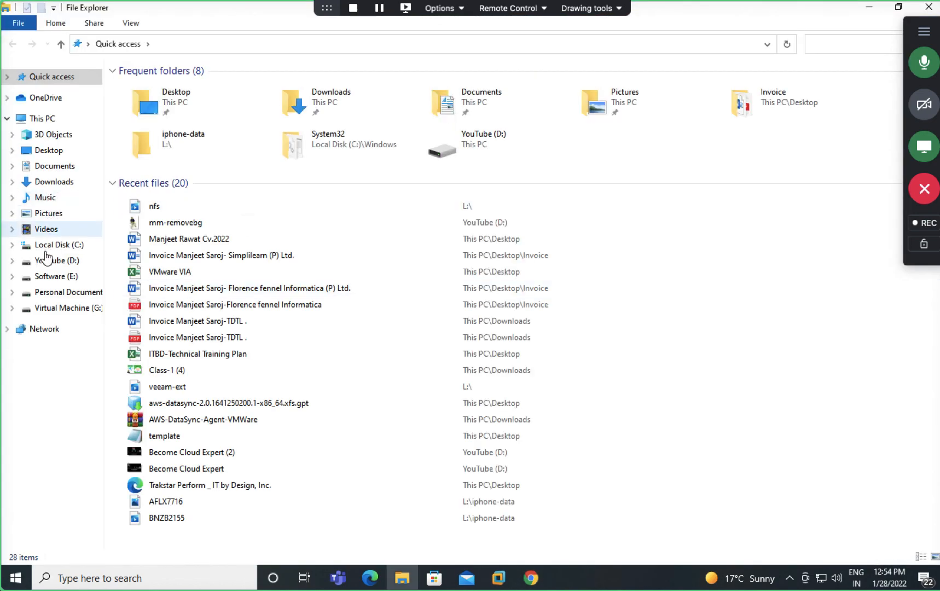
click(48, 122)
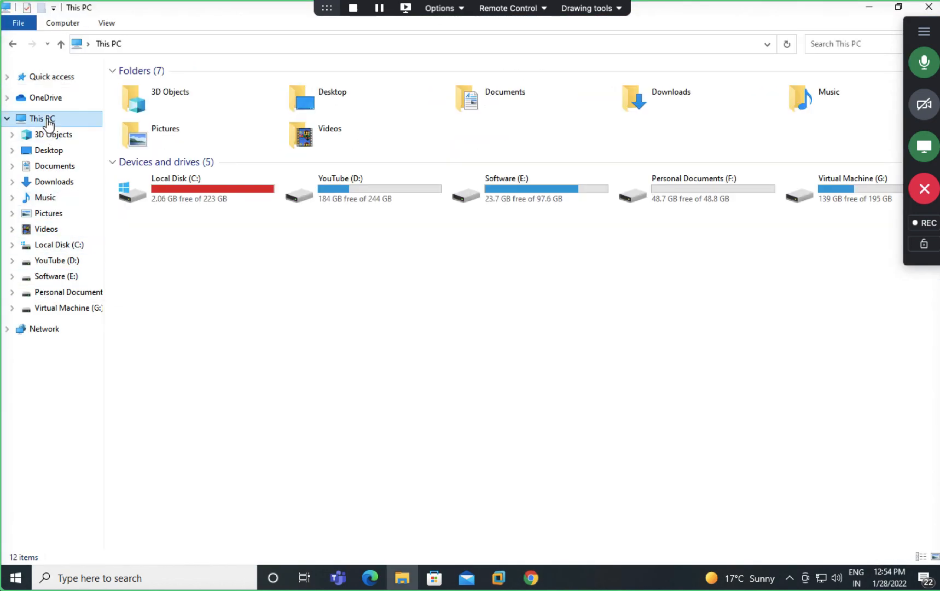
double_click(180, 183)
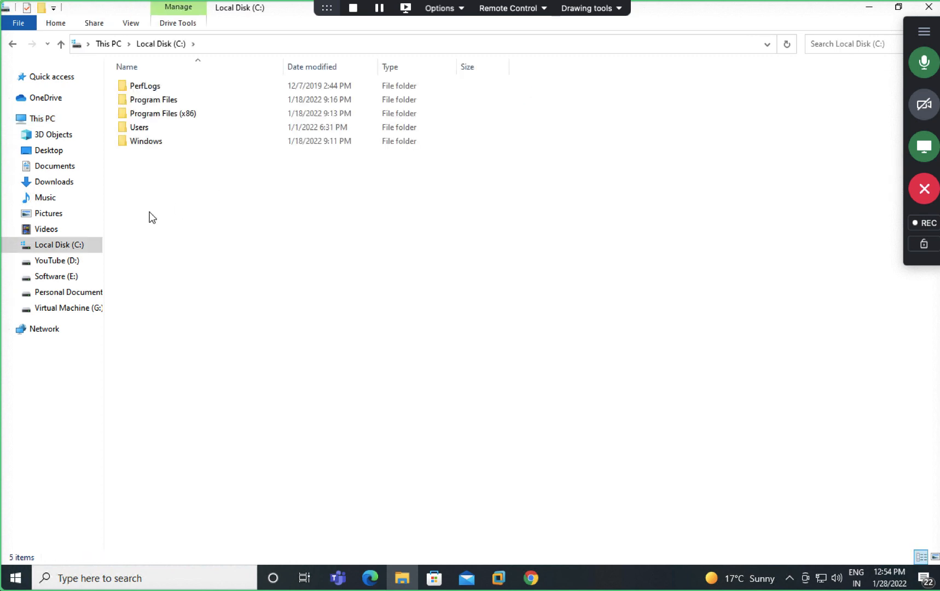
click(59, 166)
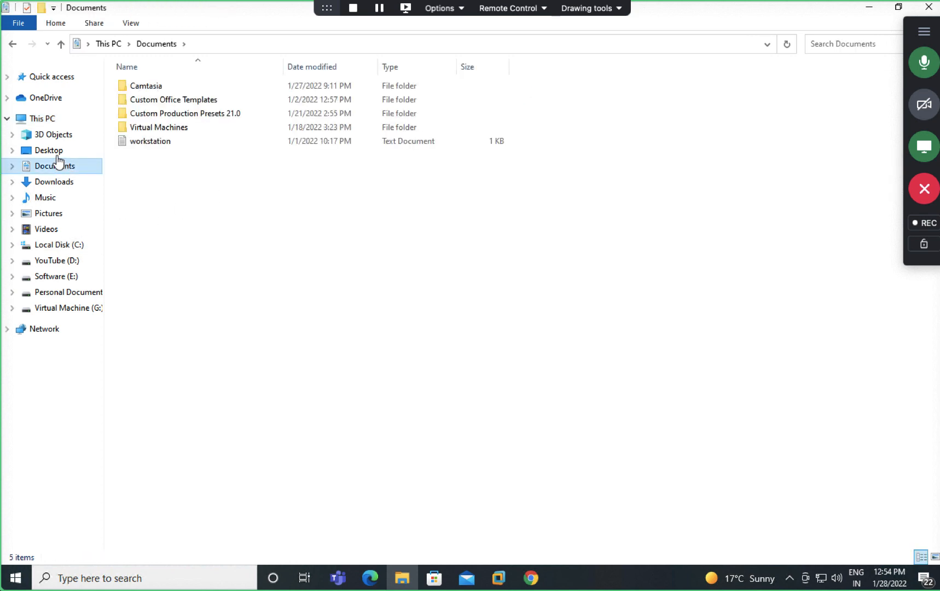
click(55, 182)
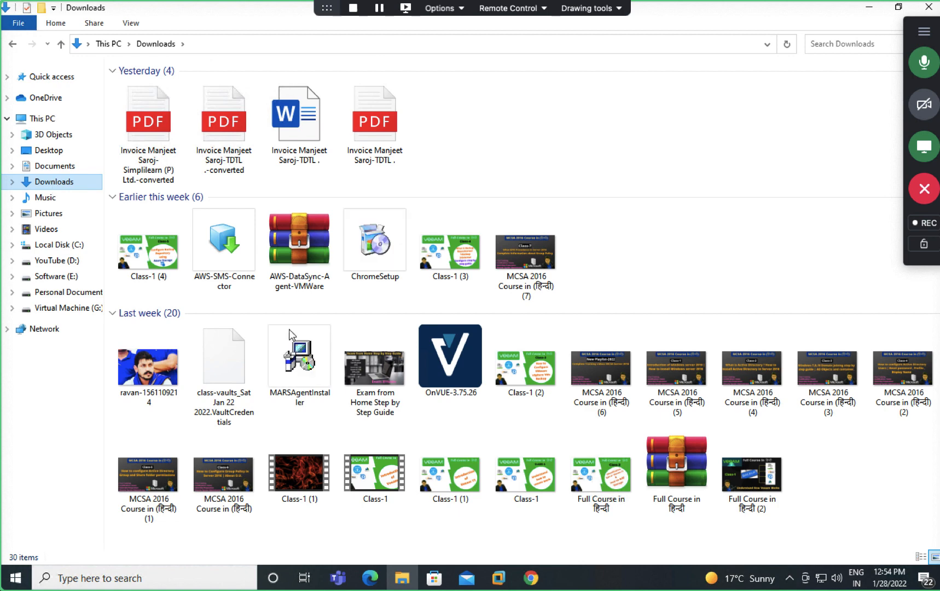
Step: Select the seven downloaded files, including AWS-SMS-Connector, and cut them
right_click(229, 264)
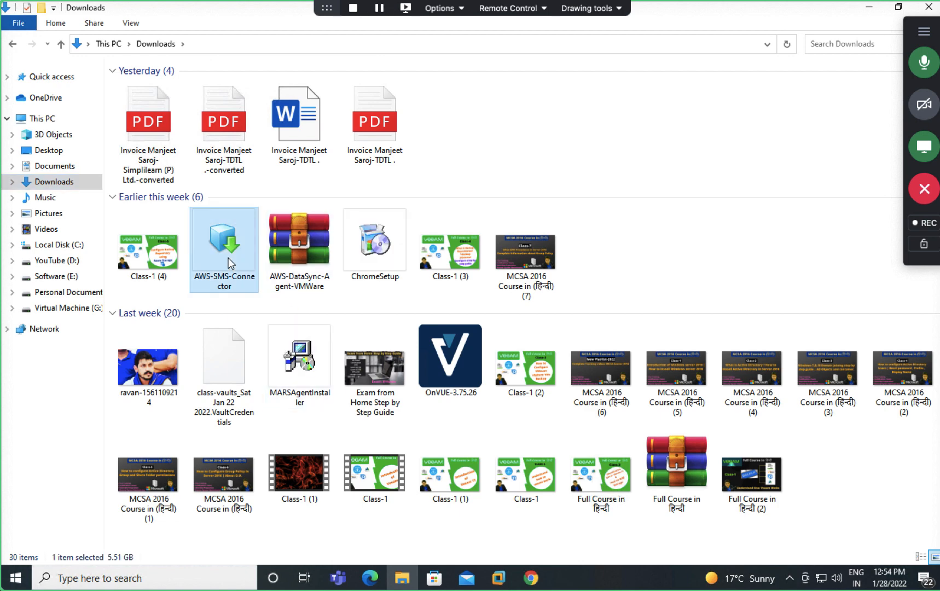
click(731, 279)
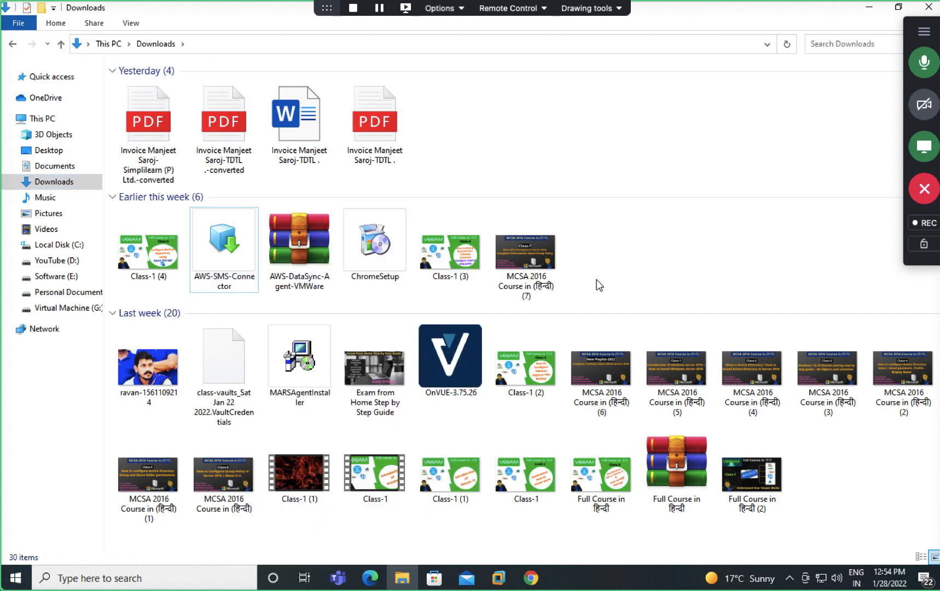
drag(596, 279, 69, 184)
right_click(212, 239)
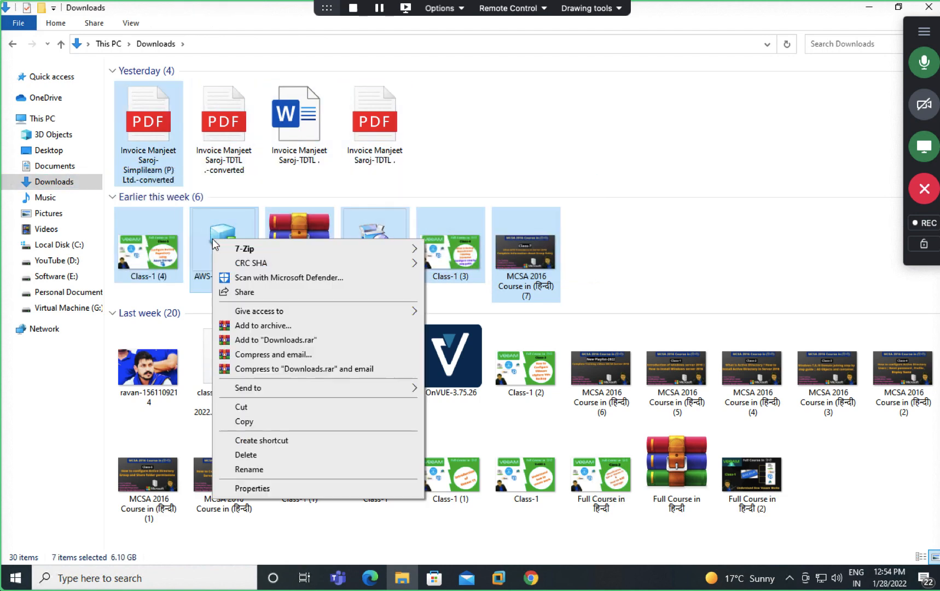
click(245, 411)
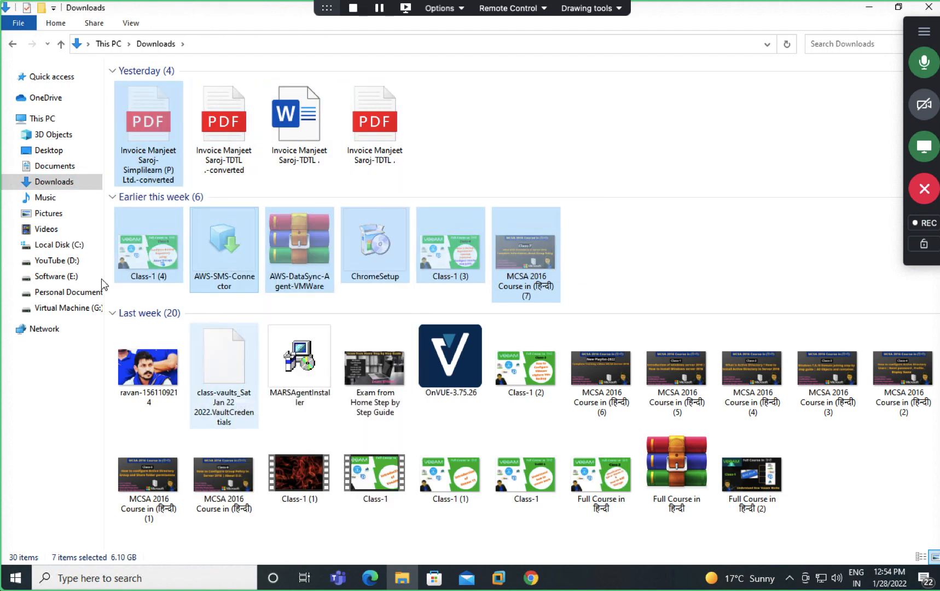
Step: Paste the cut files into the Software (E:) drive
click(62, 293)
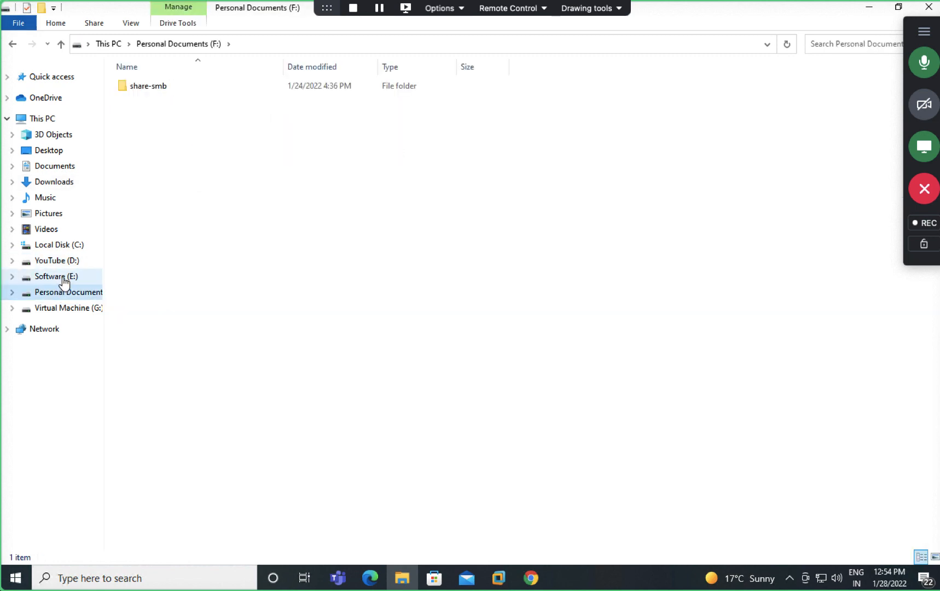
click(63, 280)
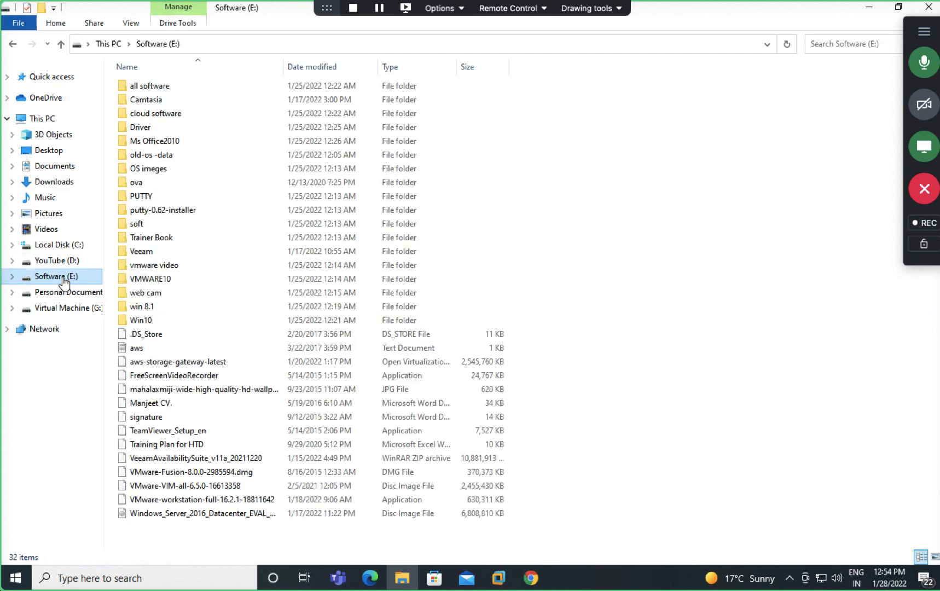
right_click(674, 328)
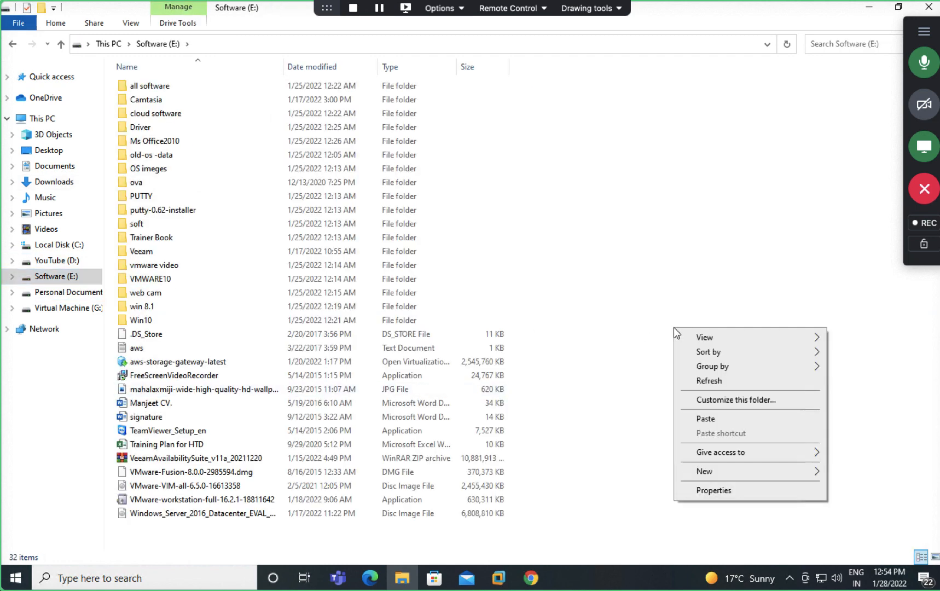
click(712, 421)
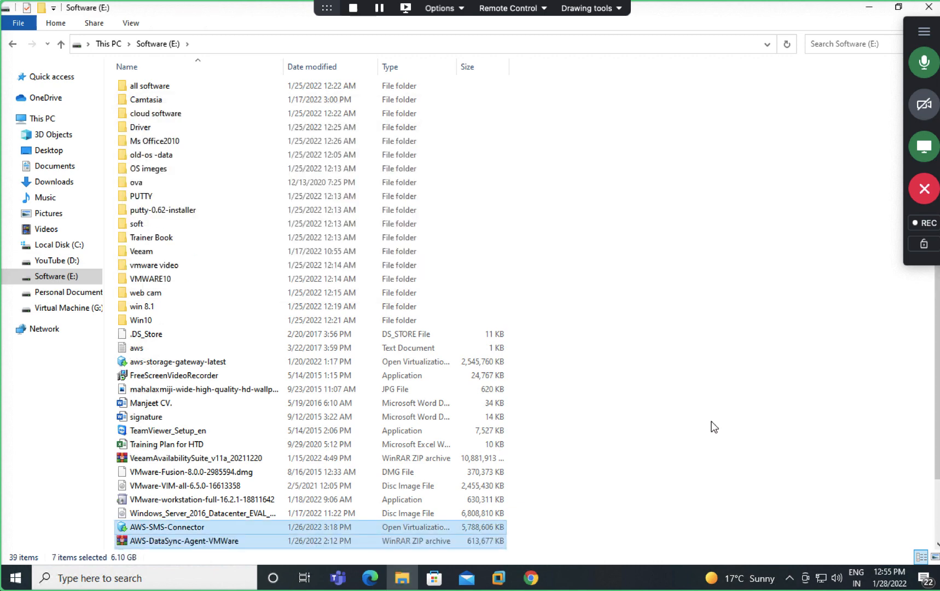
Step: Move the aws-datasync file from the Desktop into Software (E:)
click(48, 157)
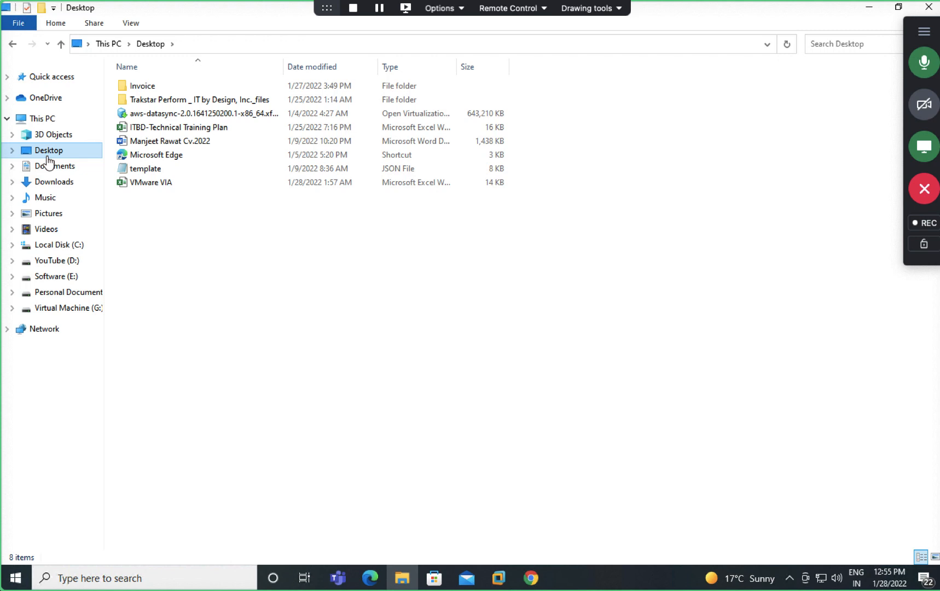
right_click(193, 117)
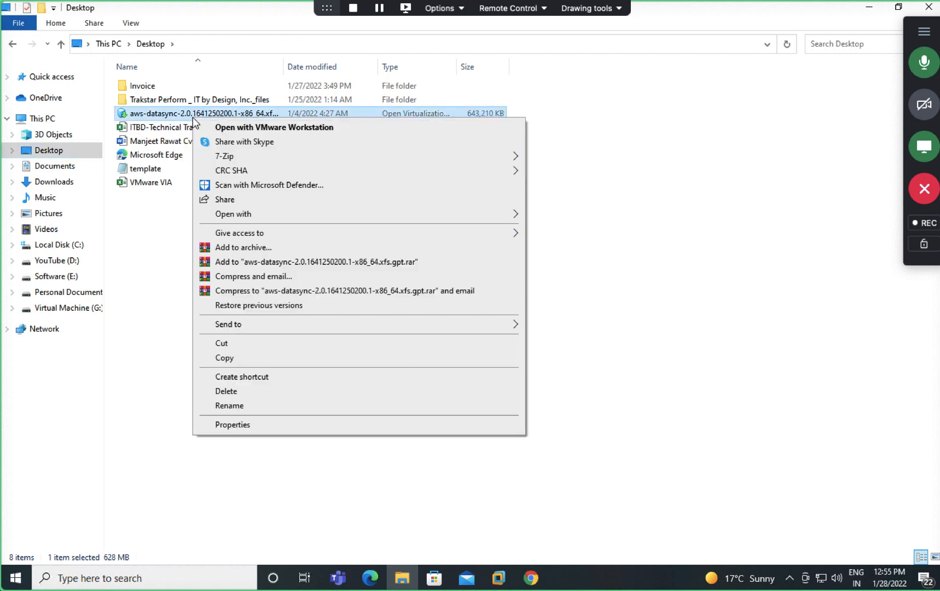
click(221, 343)
click(60, 277)
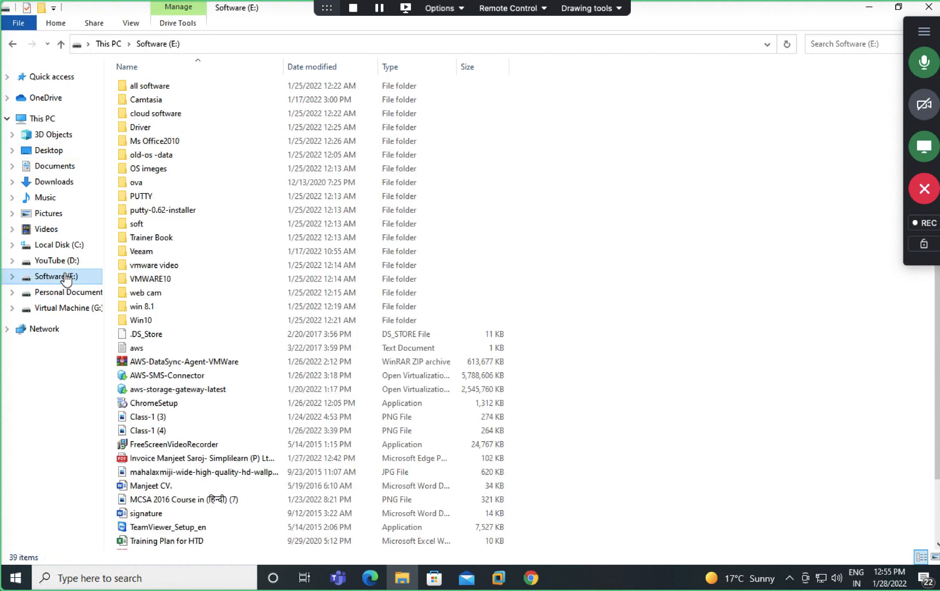
right_click(601, 144)
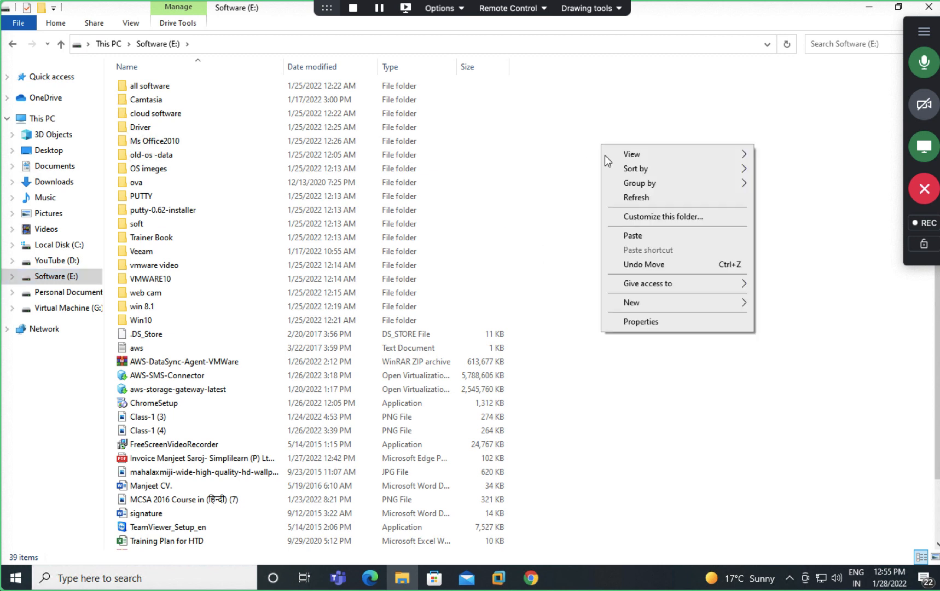
click(633, 237)
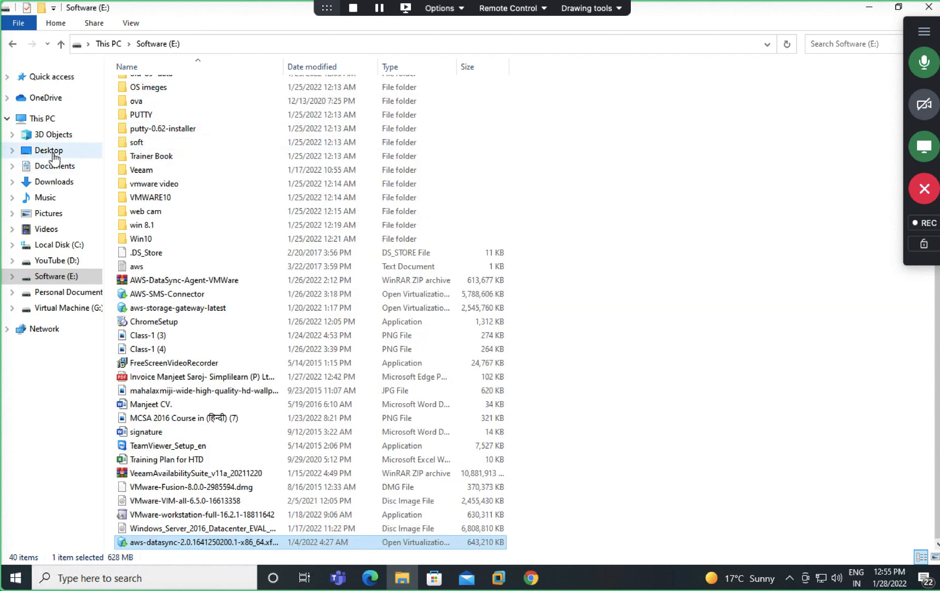
Step: Refresh the drive list under This PC, then minimize File Explorer
click(54, 153)
click(268, 276)
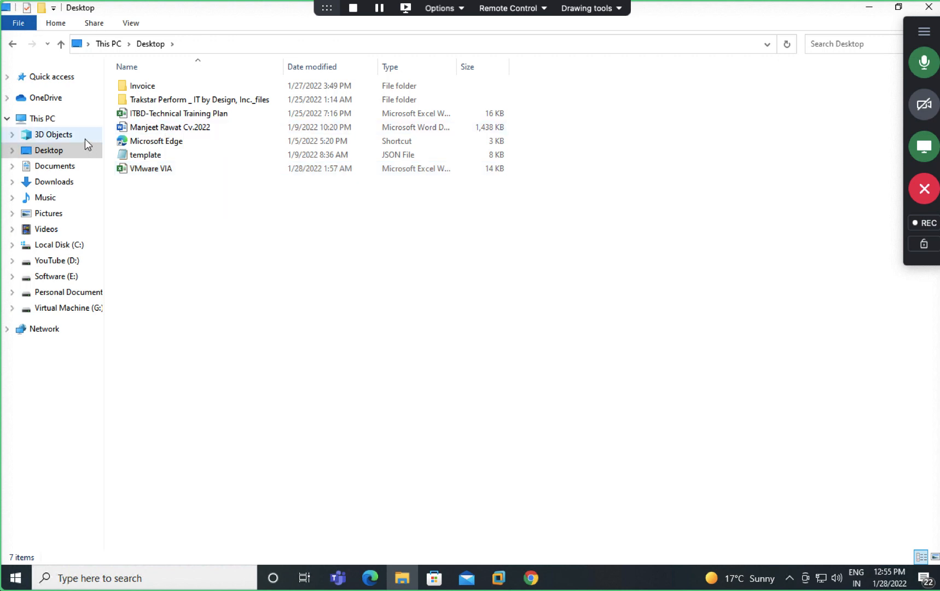
click(49, 119)
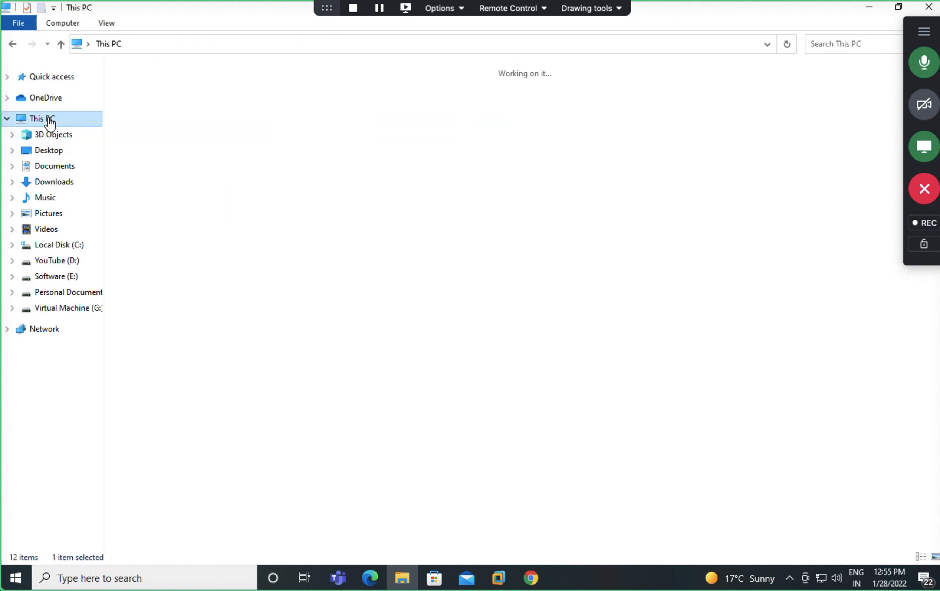
right_click(213, 265)
click(247, 318)
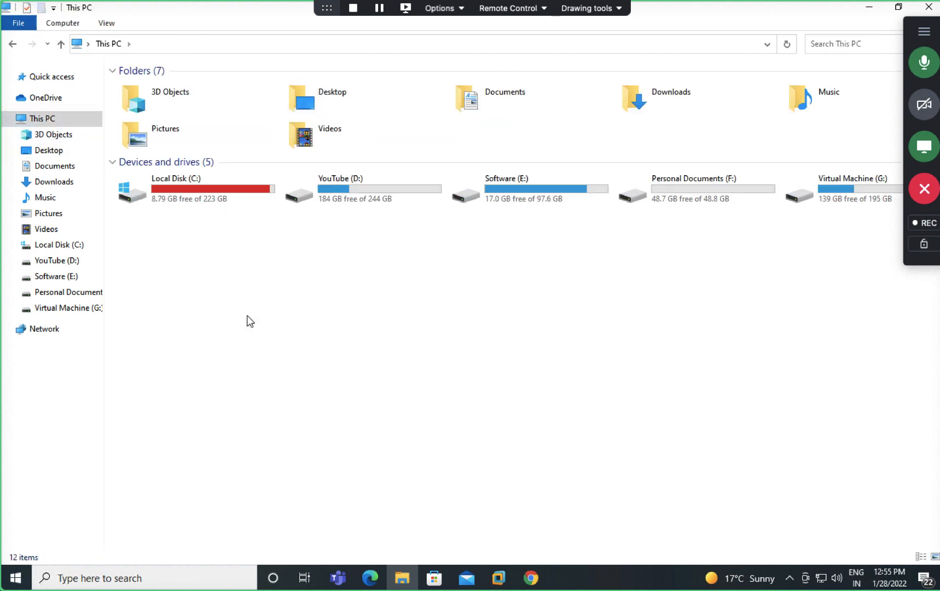
right_click(247, 316)
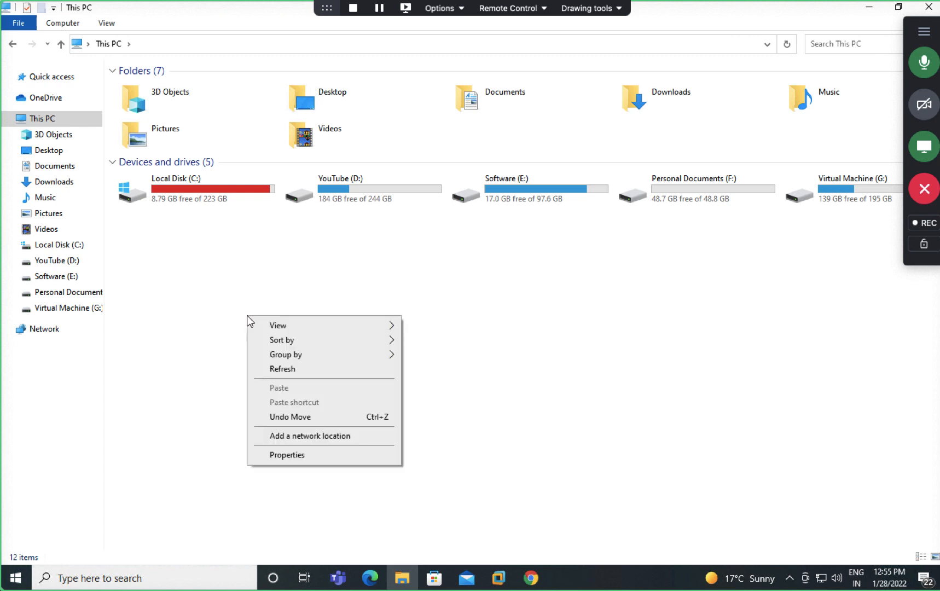
click(284, 370)
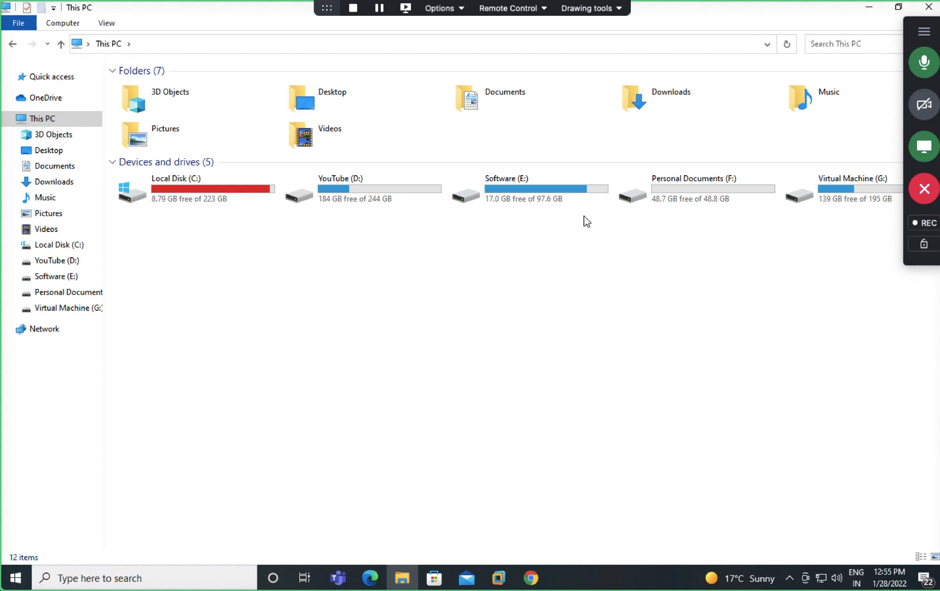
click(869, 8)
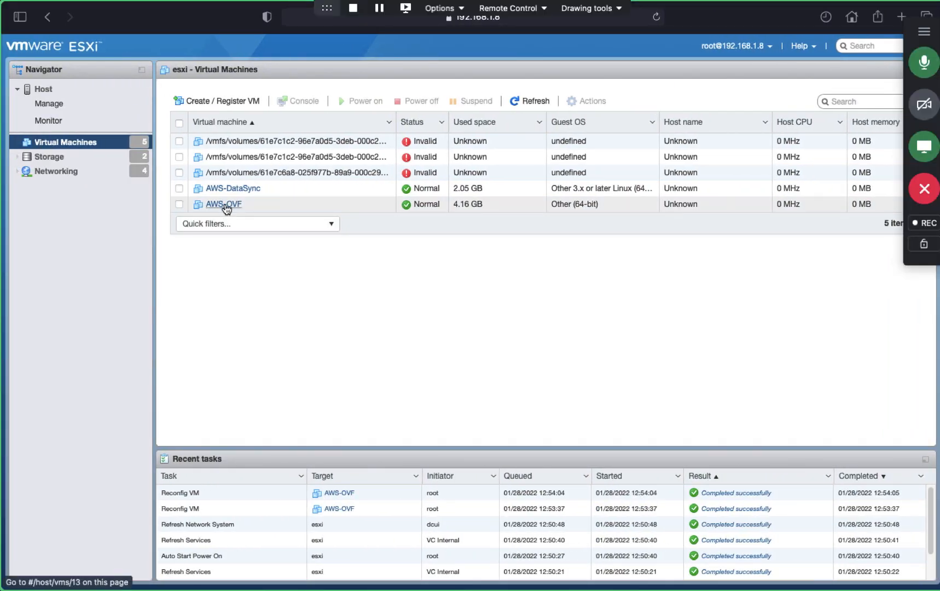
Step: Try to power on AWS-OVF from its summary, which fails with a MonitorLoop module error
click(225, 205)
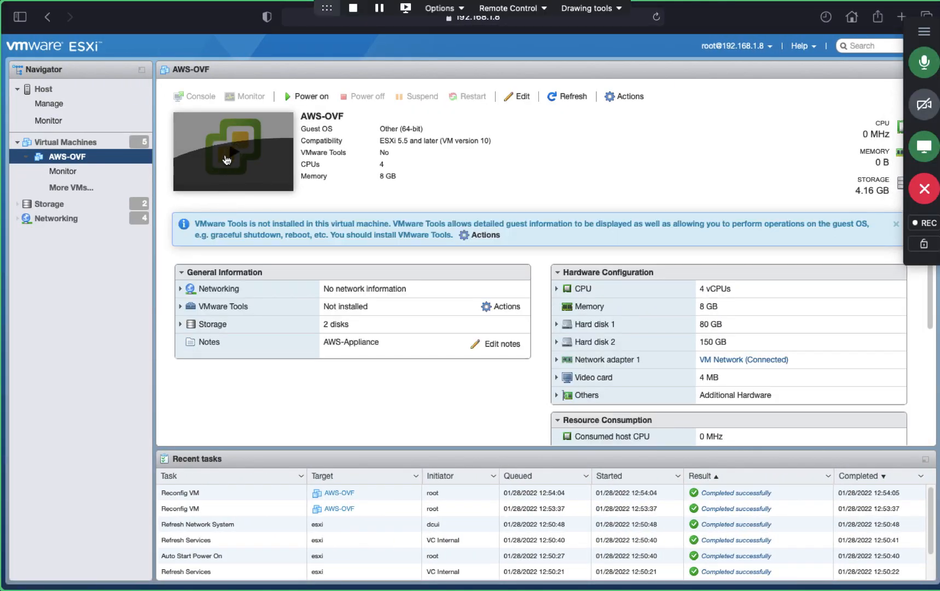
click(229, 158)
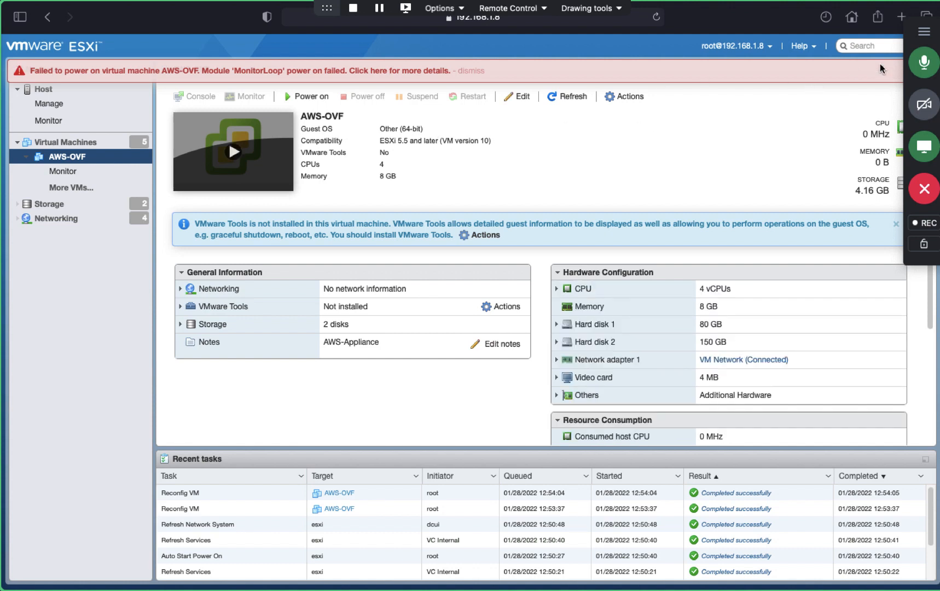
click(925, 33)
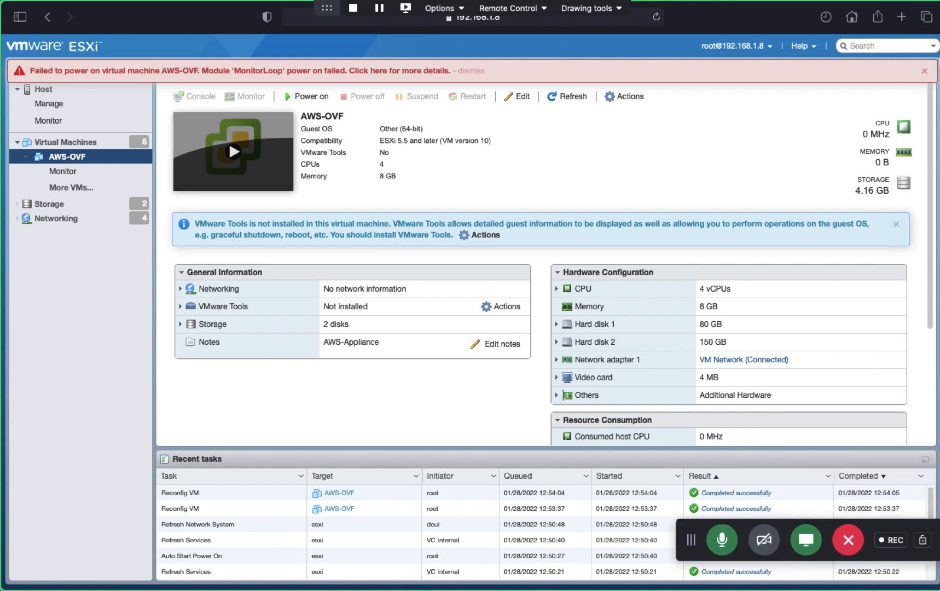
click(924, 74)
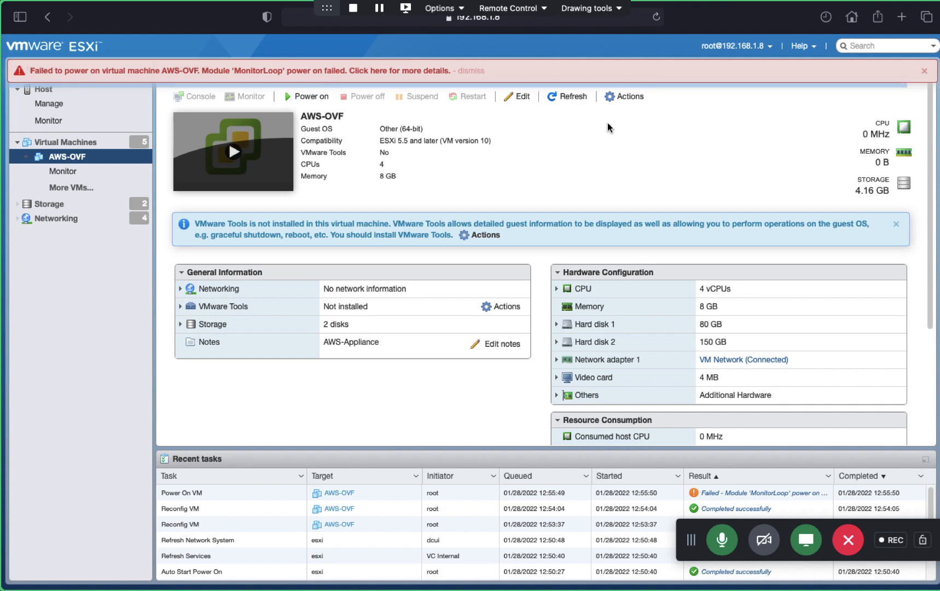
Step: Refresh the VM summary, clear the power-on failure banner, and bring up AWS-OVF's Actions menu
click(567, 98)
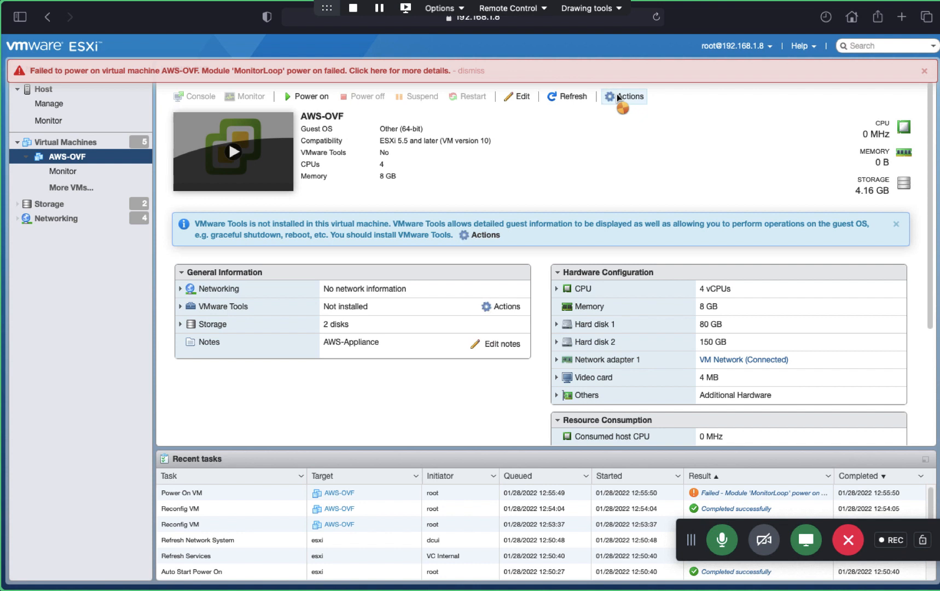
click(924, 71)
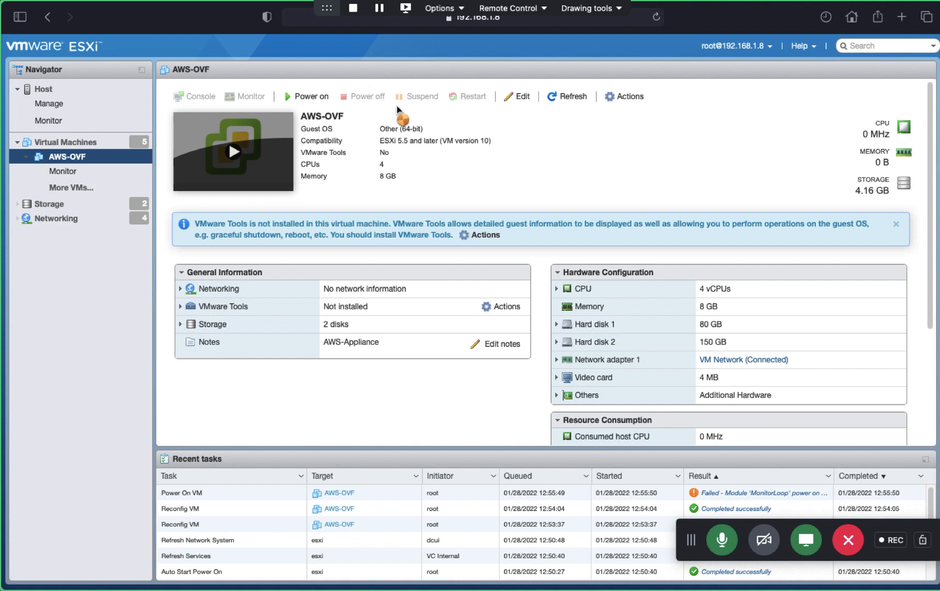
click(625, 96)
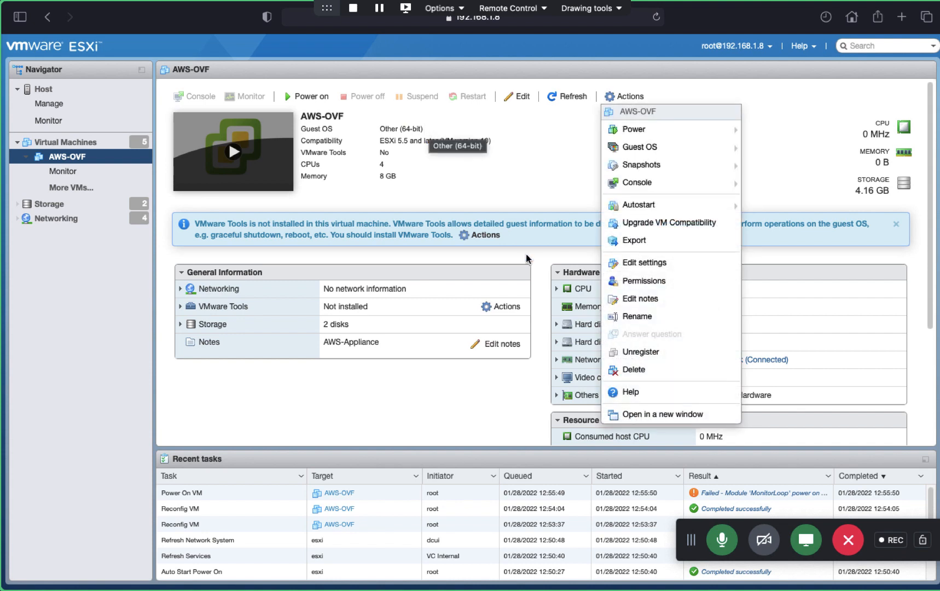
Step: In Edit settings, change AWS-OVF to 2 vCPUs, review the CPU details, and save the reconfiguration
click(655, 264)
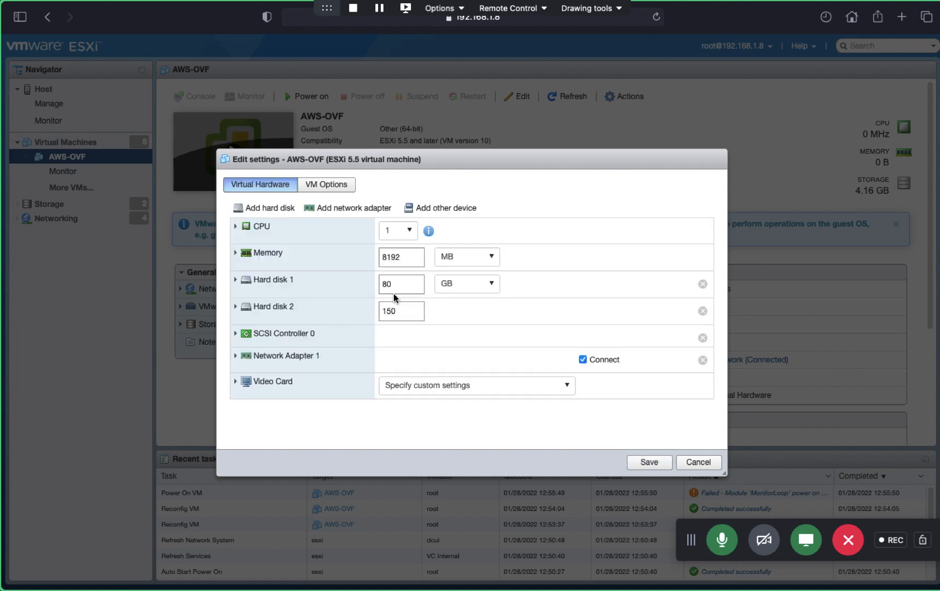
click(408, 234)
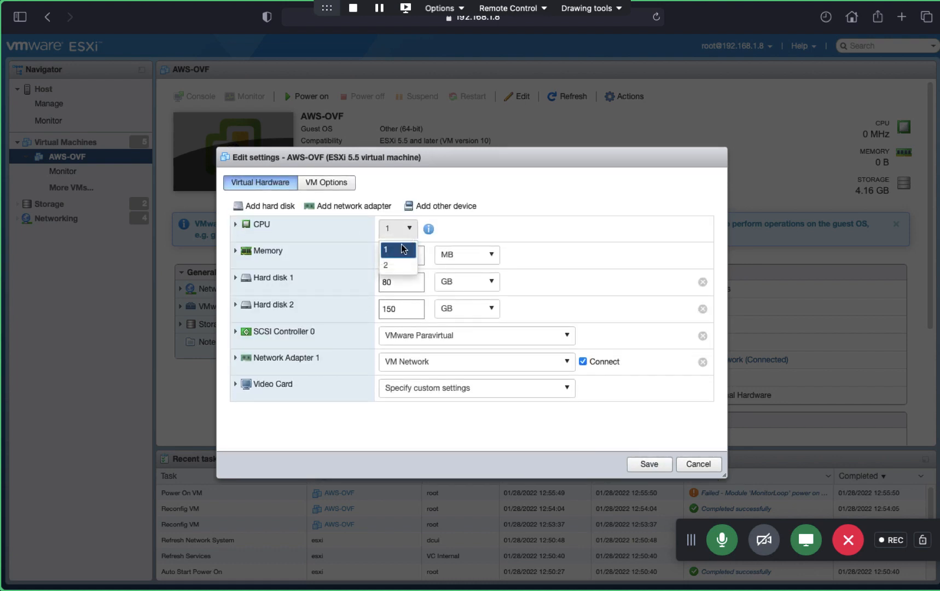
click(393, 265)
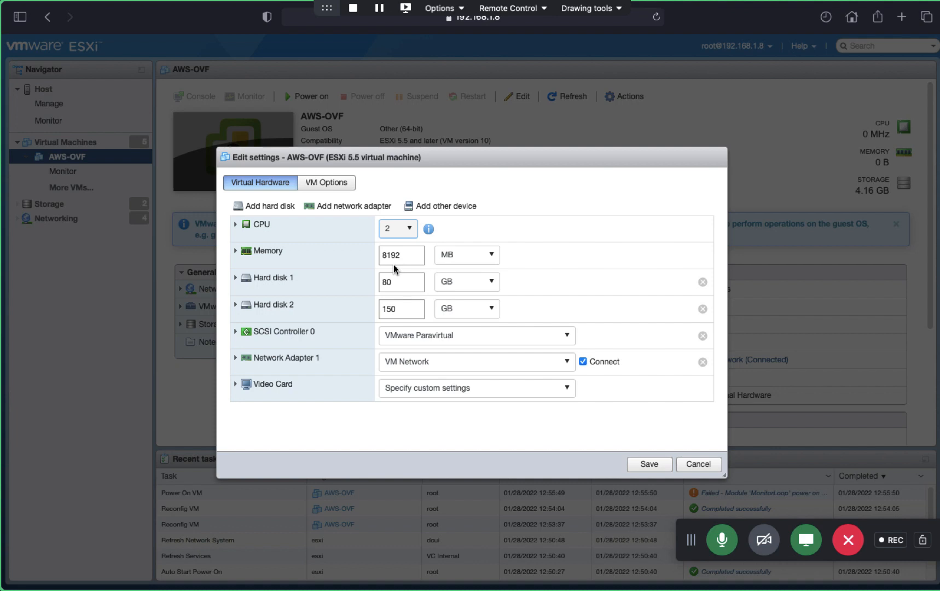
click(236, 224)
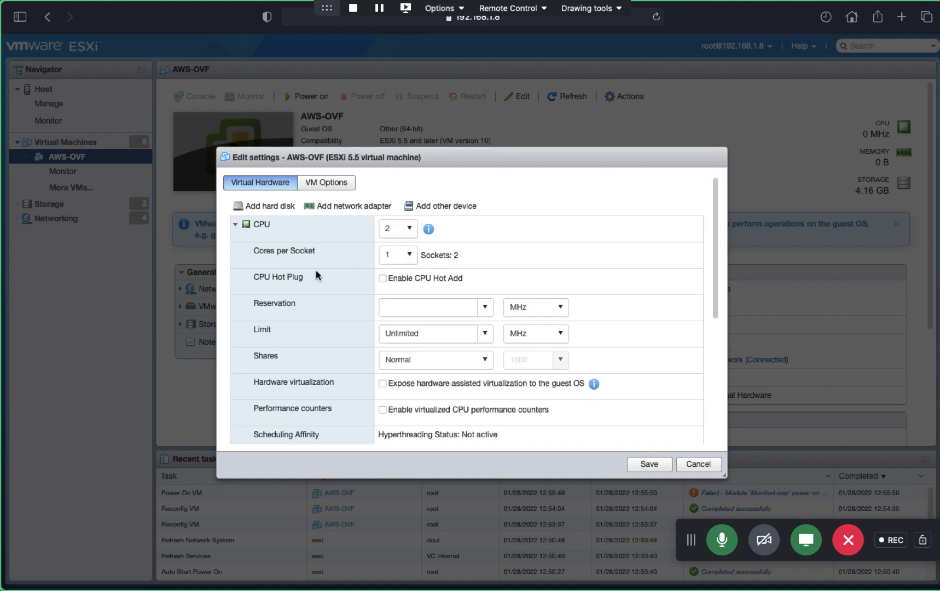
scroll(473, 357, down, 5)
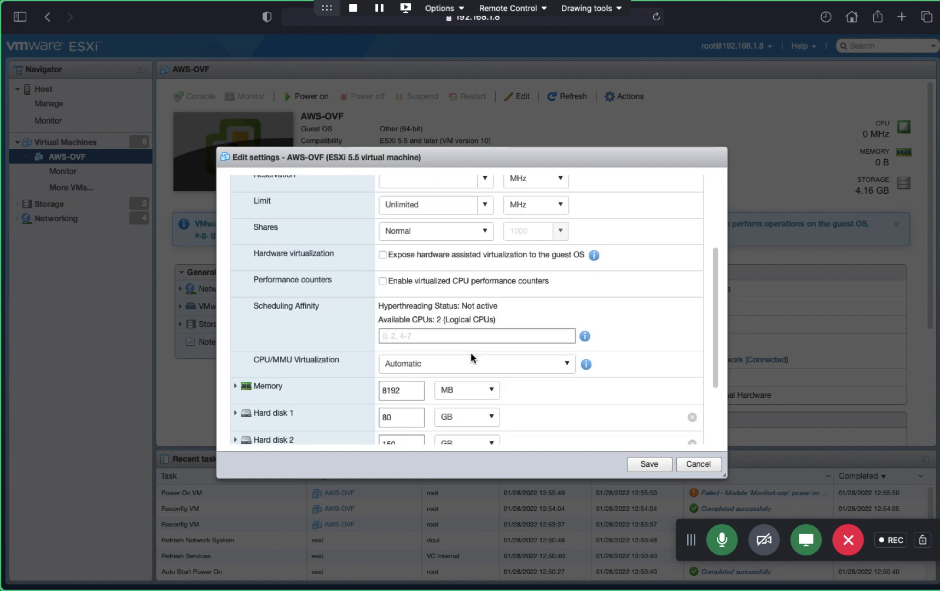
scroll(471, 355, down, 3)
scroll(371, 296, up, 8)
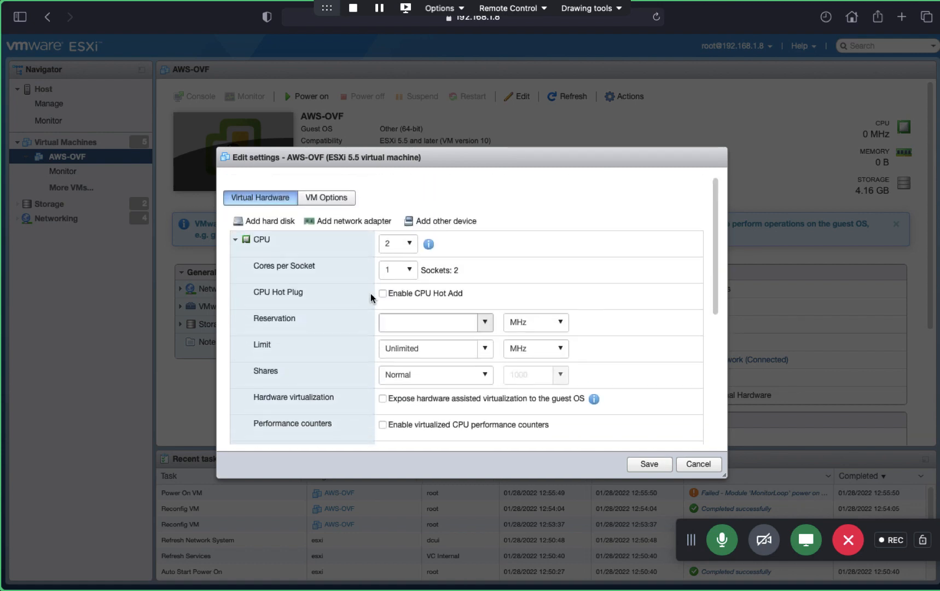
click(657, 467)
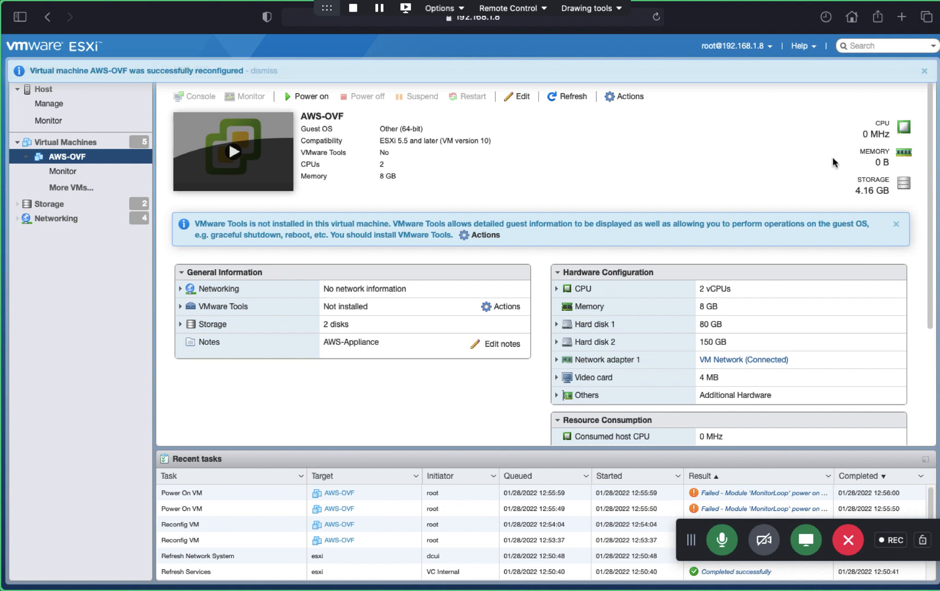
click(924, 71)
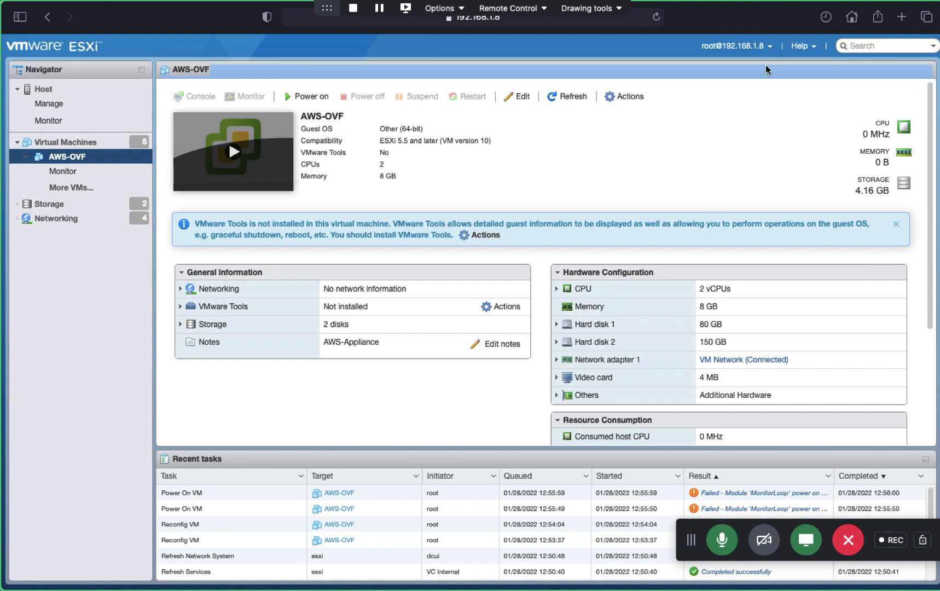
Step: Power on AWS-OVF, refresh its console preview, and choose Guest OS > Install VMware Tools
click(307, 100)
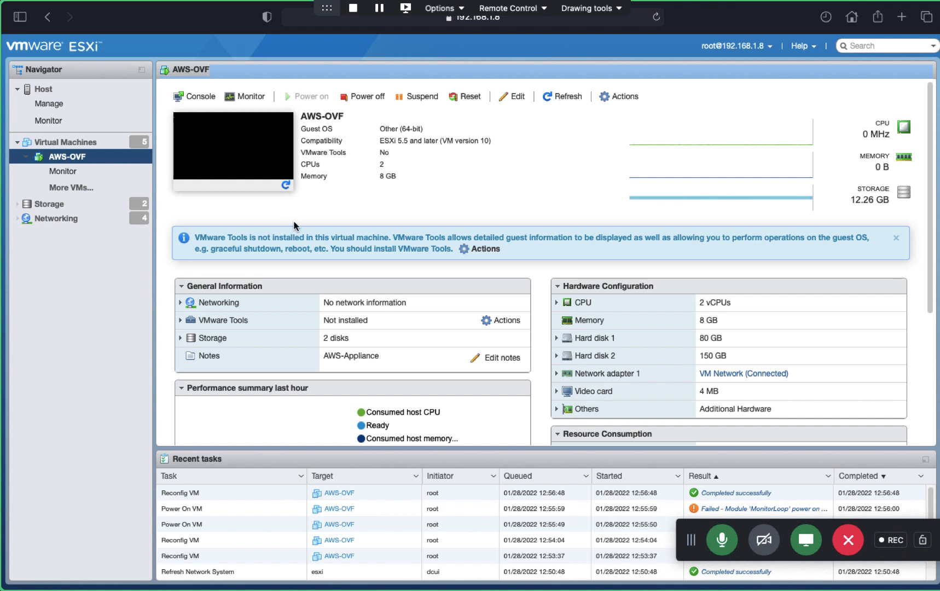
click(286, 184)
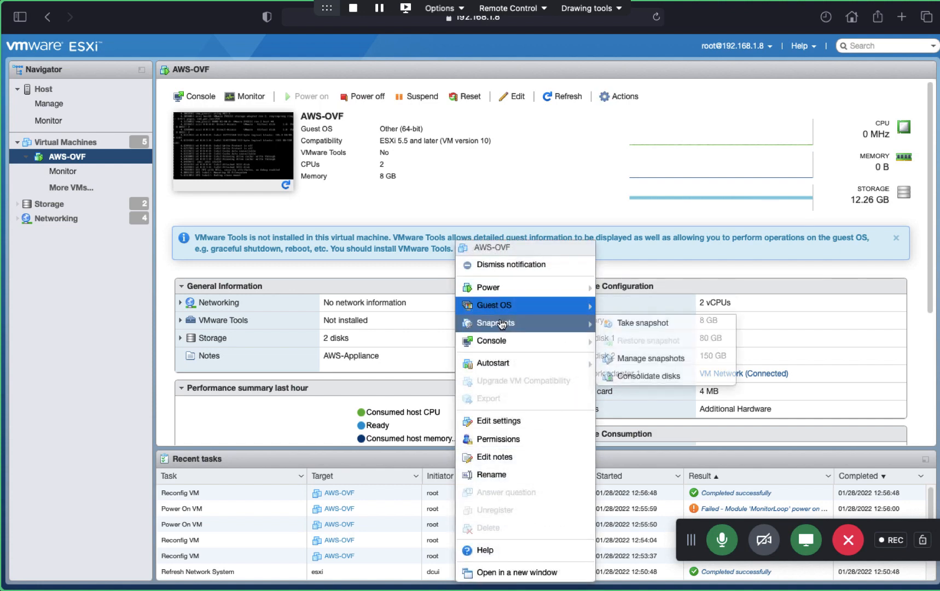
mouse_move(495, 306)
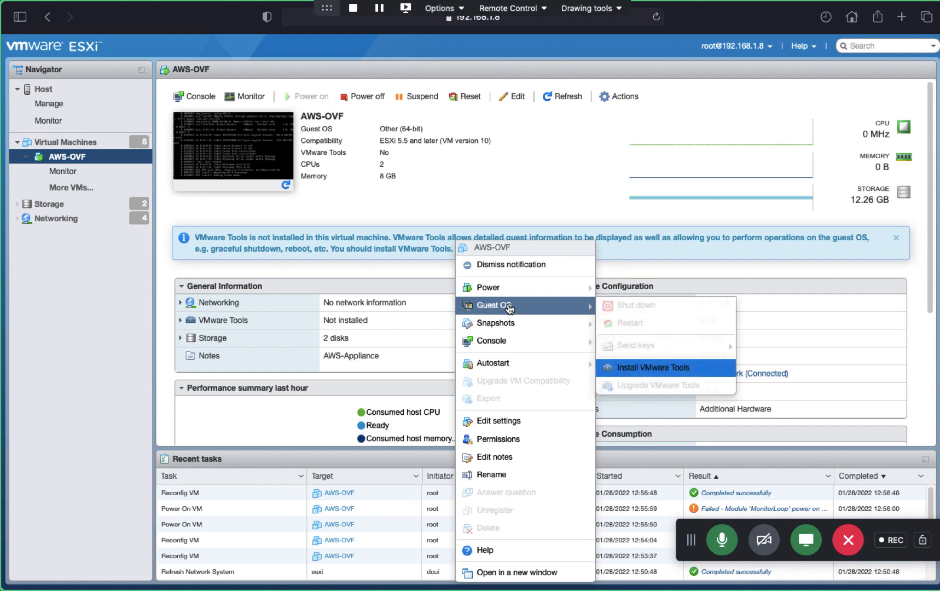
click(651, 369)
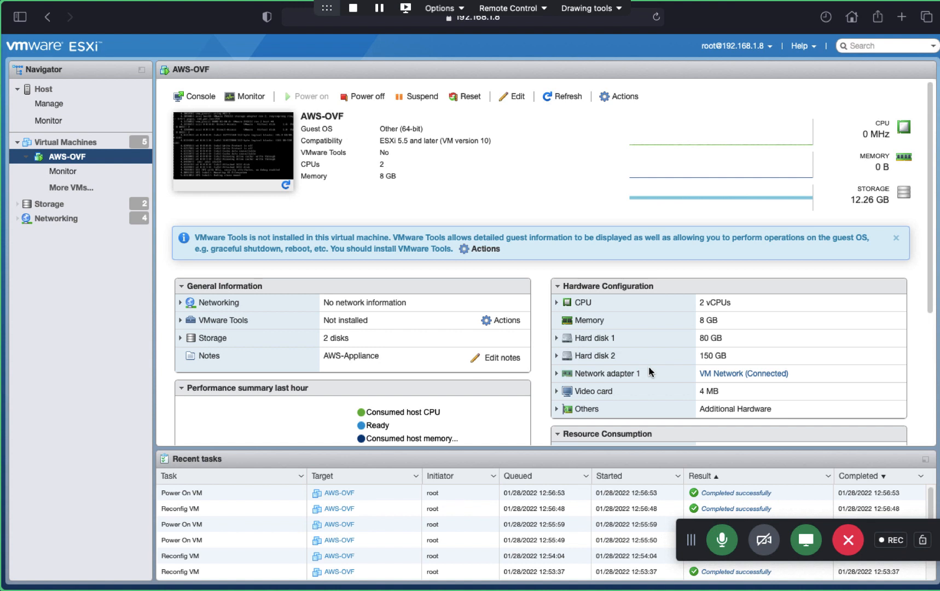
Step: Open the AWS-OVF console in a new tab to check the login prompt, then close it
right_click(249, 147)
mouse_move(304, 230)
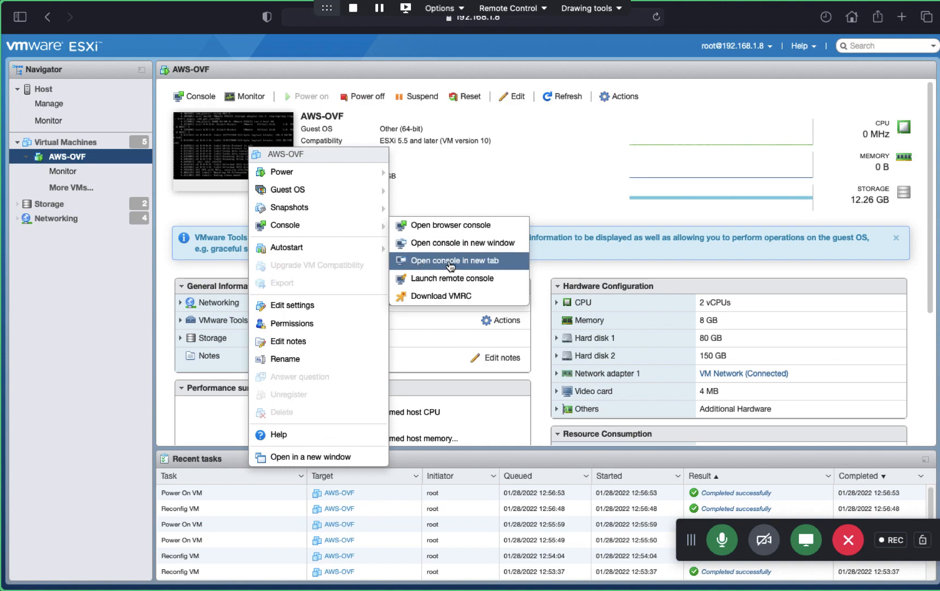
click(450, 264)
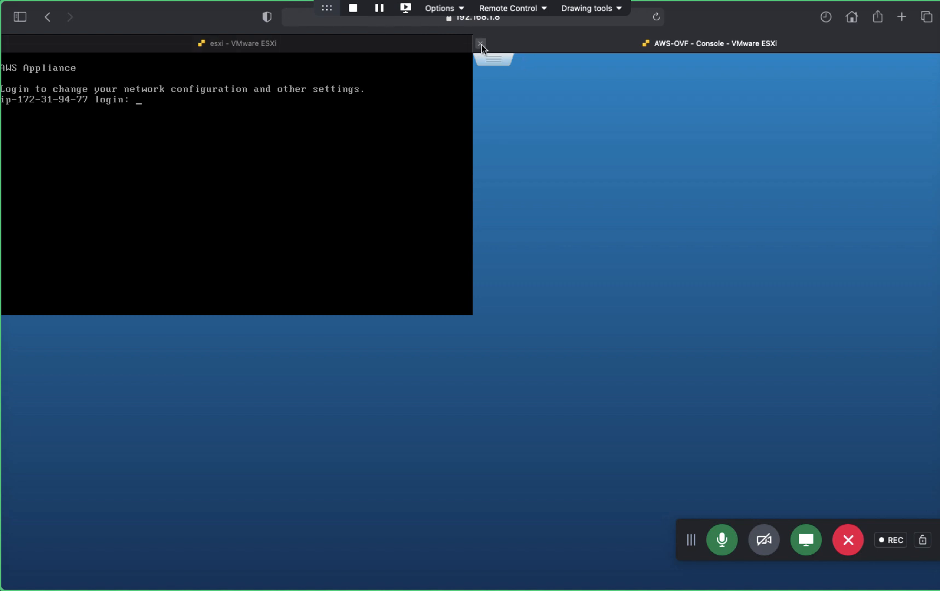
click(481, 43)
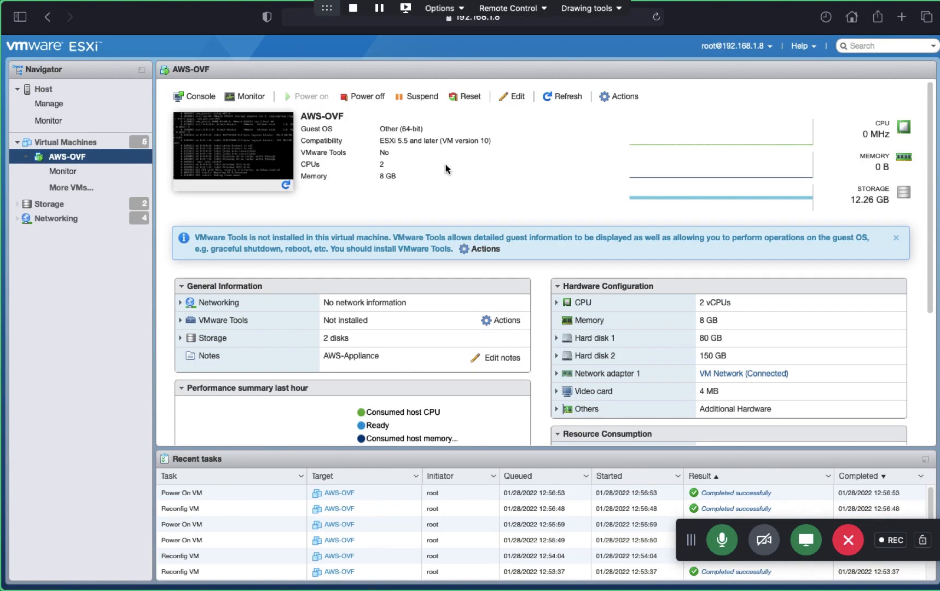
Step: Download the VMware Remote Console via AWS-OVF's Console > Download VMRC
right_click(279, 148)
mouse_move(340, 227)
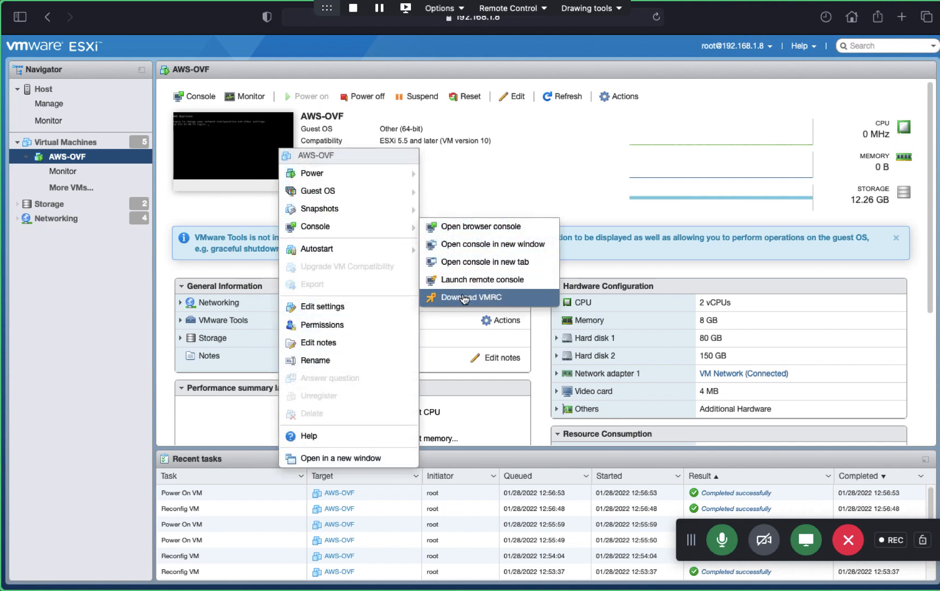
click(464, 297)
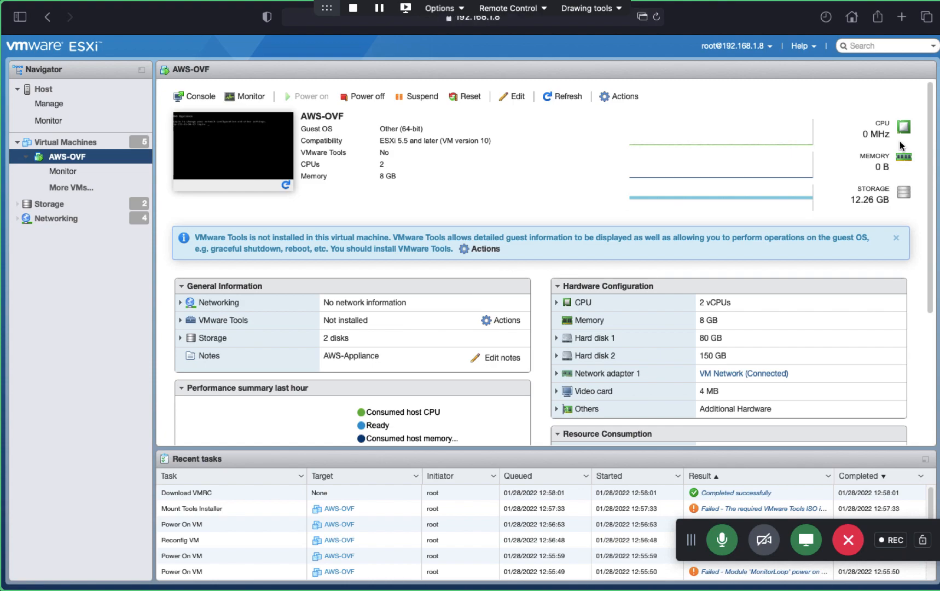
Step: In Chrome on the Windows desktop, load 192.168.1.8 and proceed past the certificate warning
key(ctrl+Left)
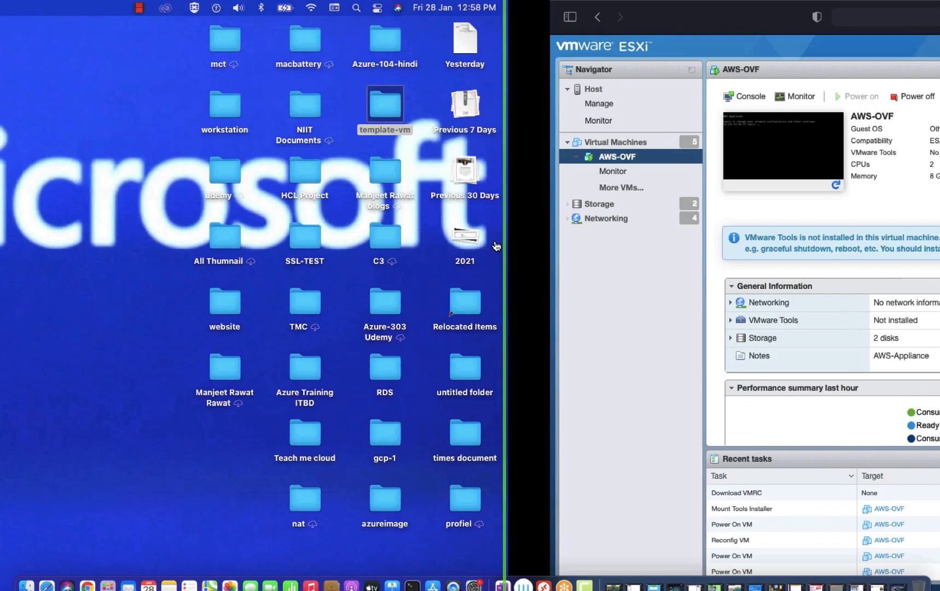
key(ctrl+Right)
key(ctrl+Right)
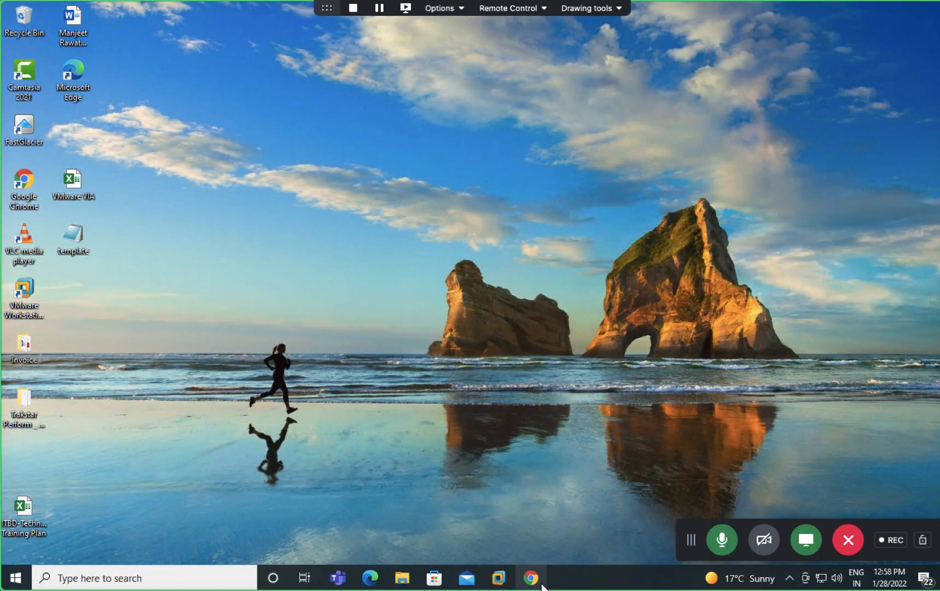
click(541, 583)
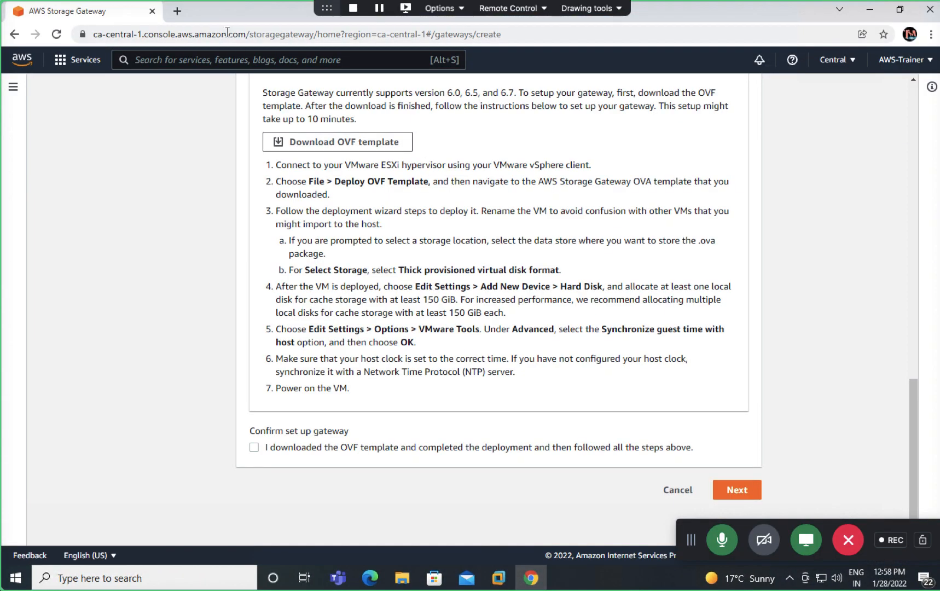
click(176, 11)
text(192)
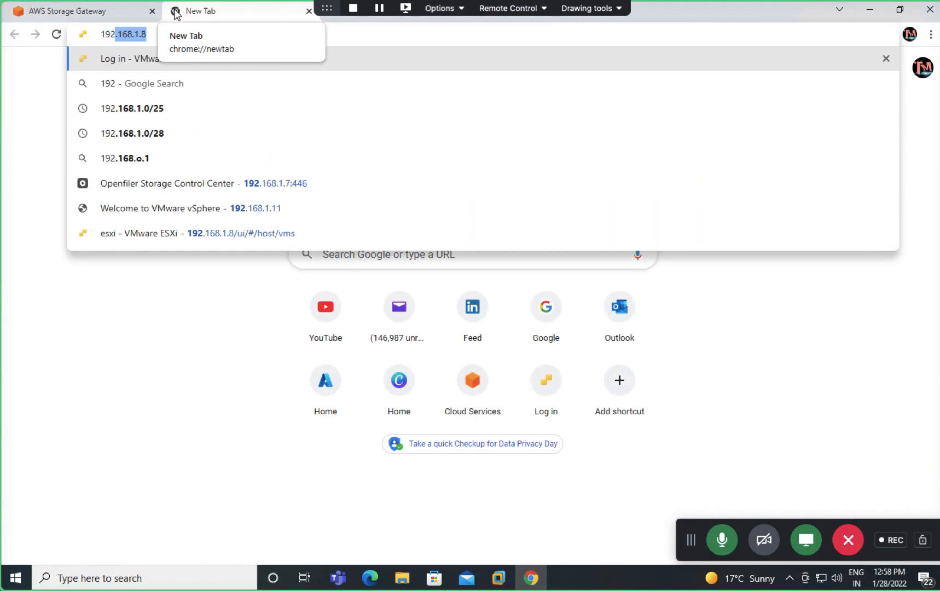
key(Return)
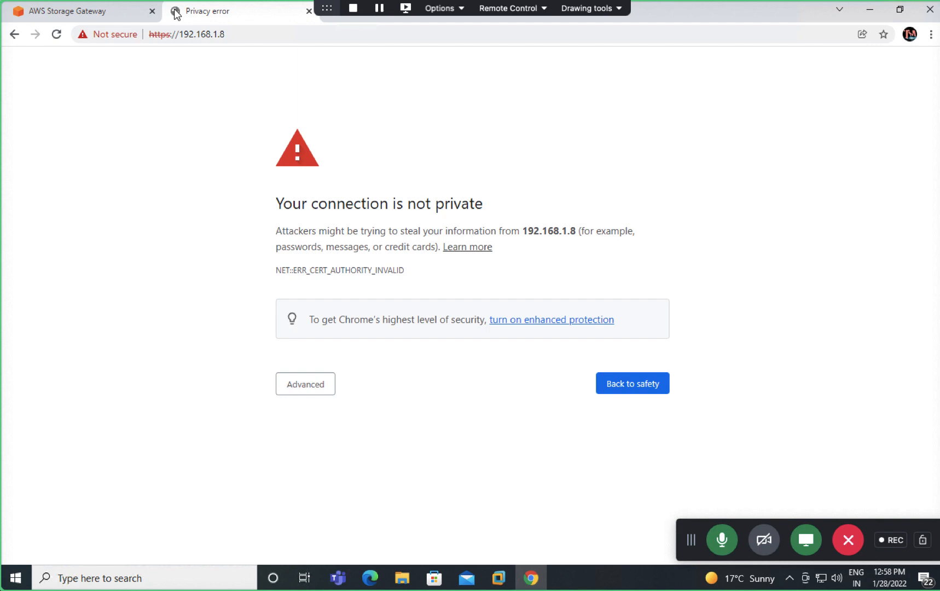
click(307, 386)
click(305, 485)
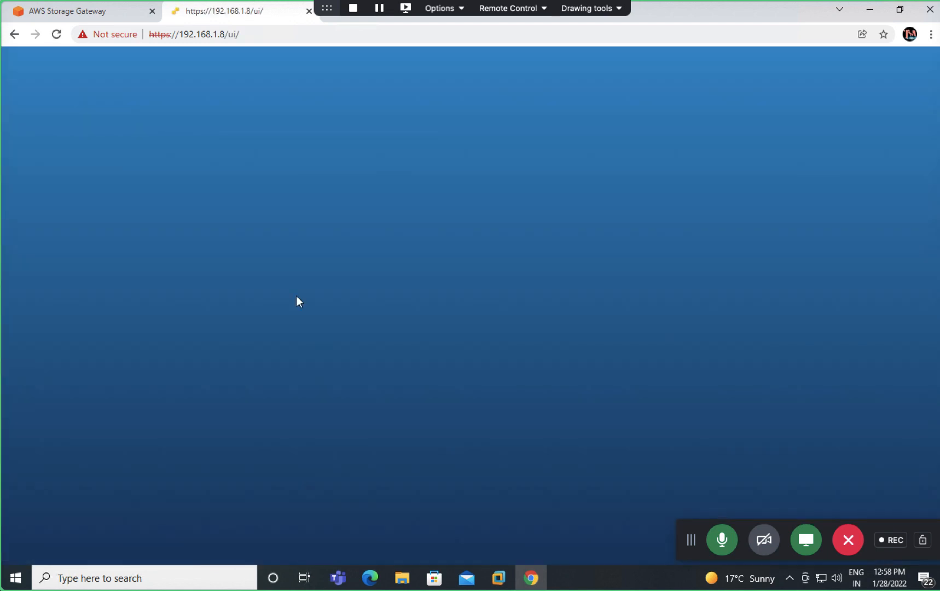
Step: Log in with the saved ESXi user name, then open AWS-OVF from Virtual Machines
click(140, 276)
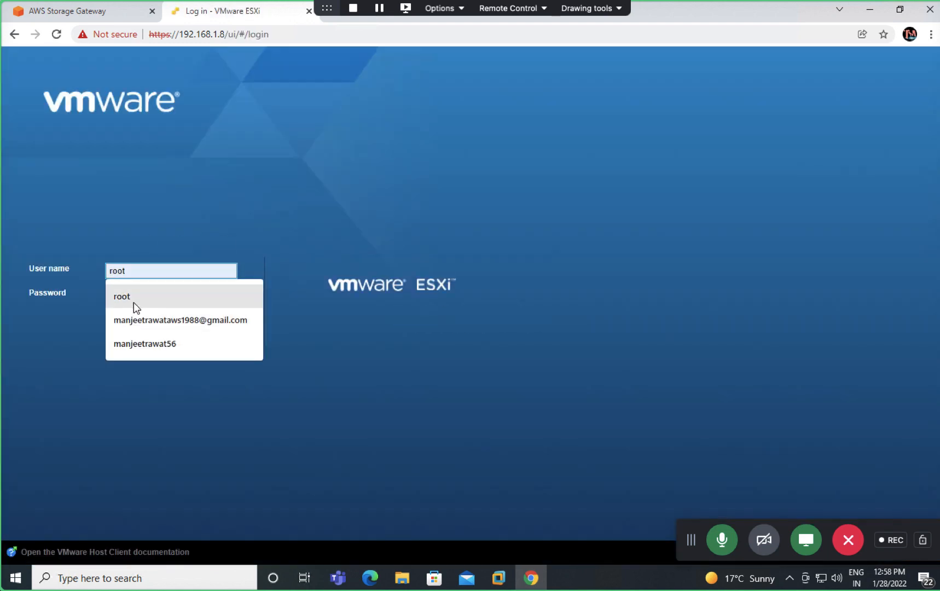
click(134, 302)
click(164, 293)
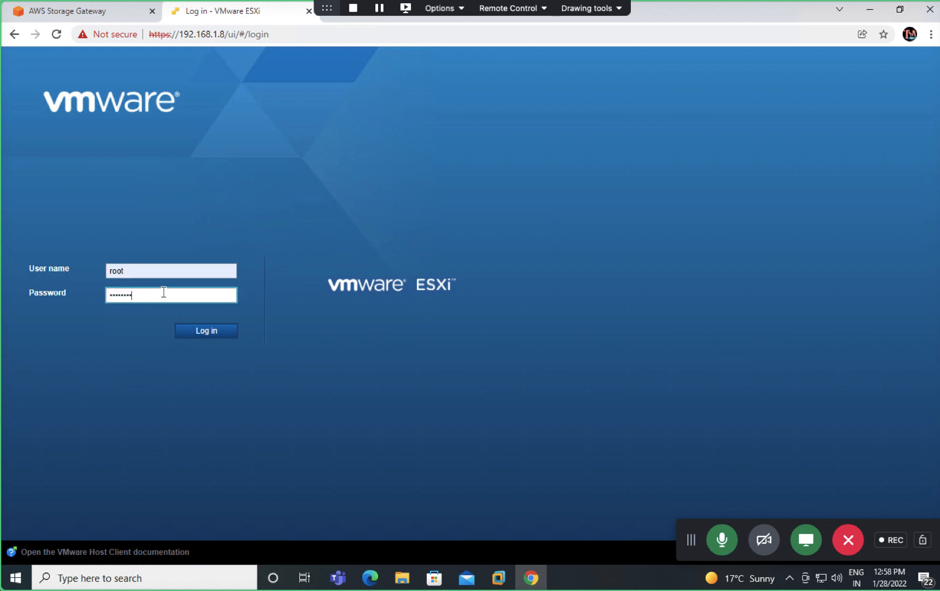
key(Return)
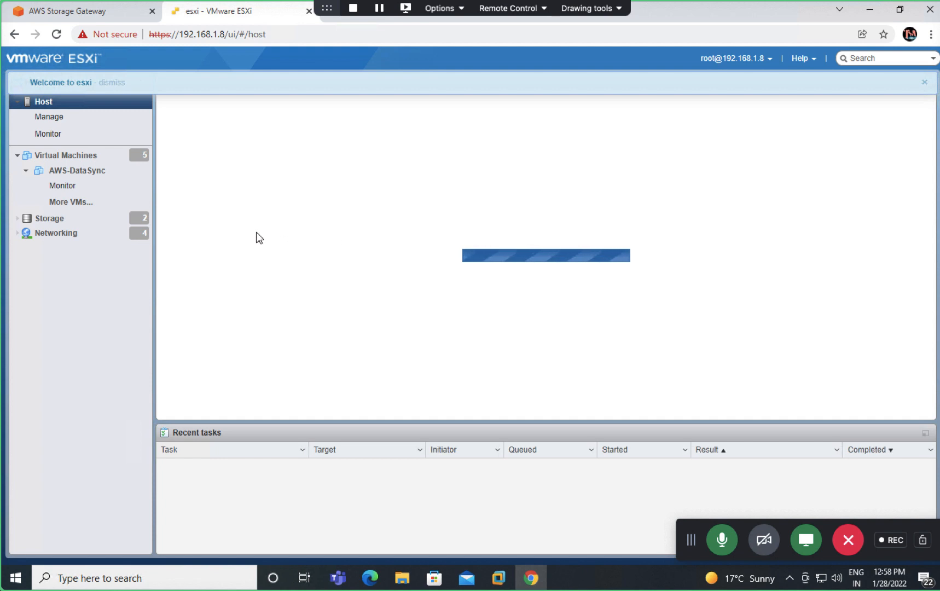
click(73, 155)
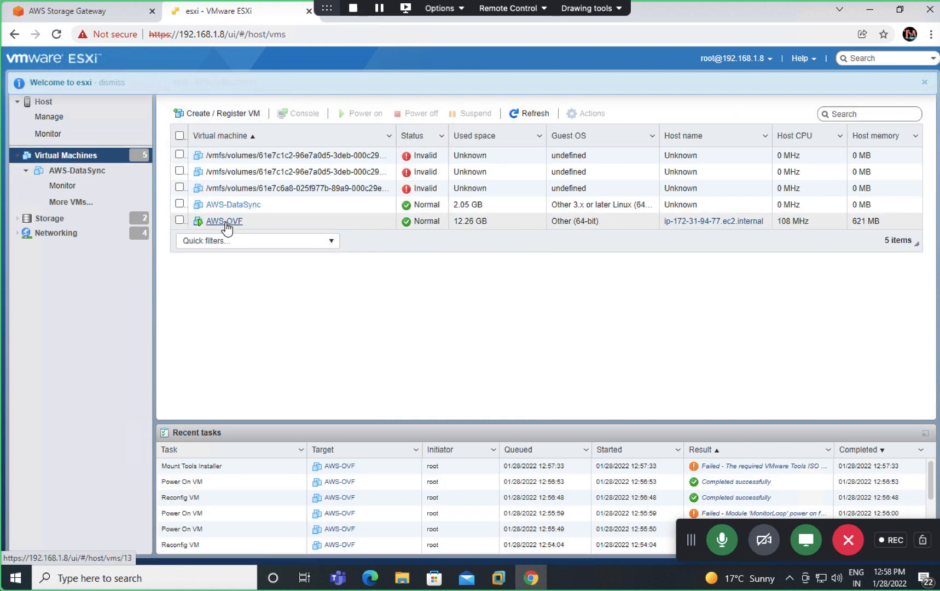
click(225, 222)
right_click(242, 191)
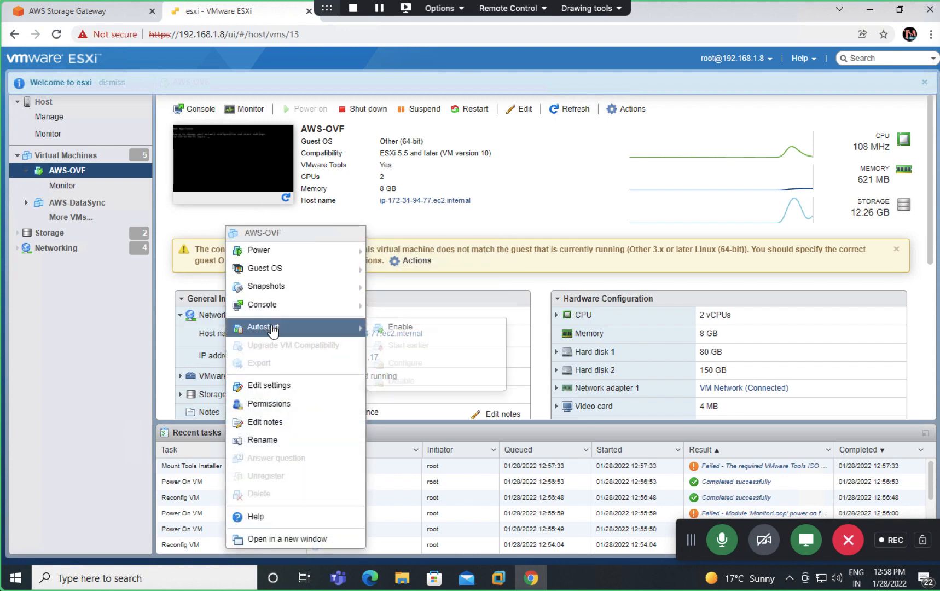
Step: Choose Console > Download VMRC, then DOWNLOAD NOW for the VMware Remote Console 12.0.1 Windows build
mouse_move(292, 314)
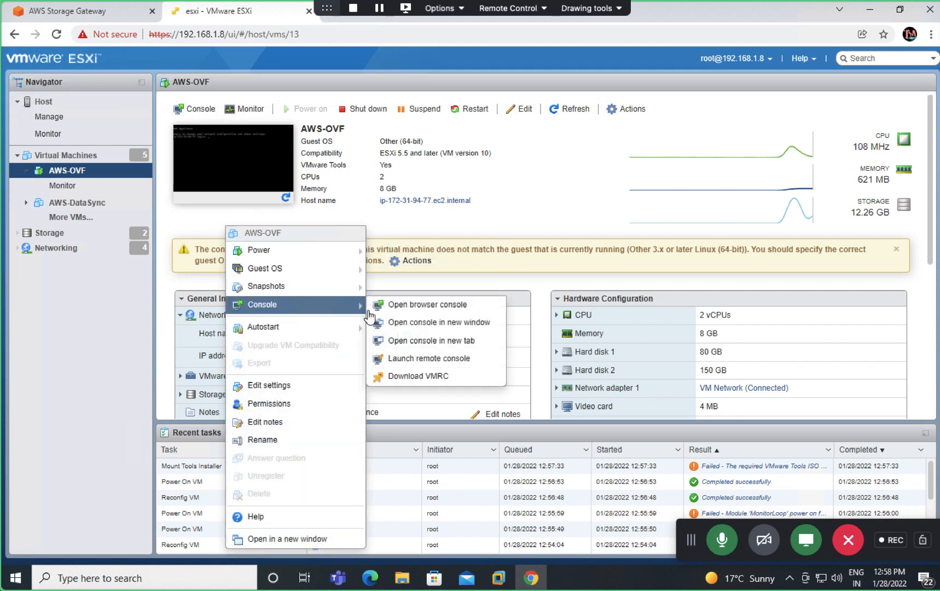
click(400, 374)
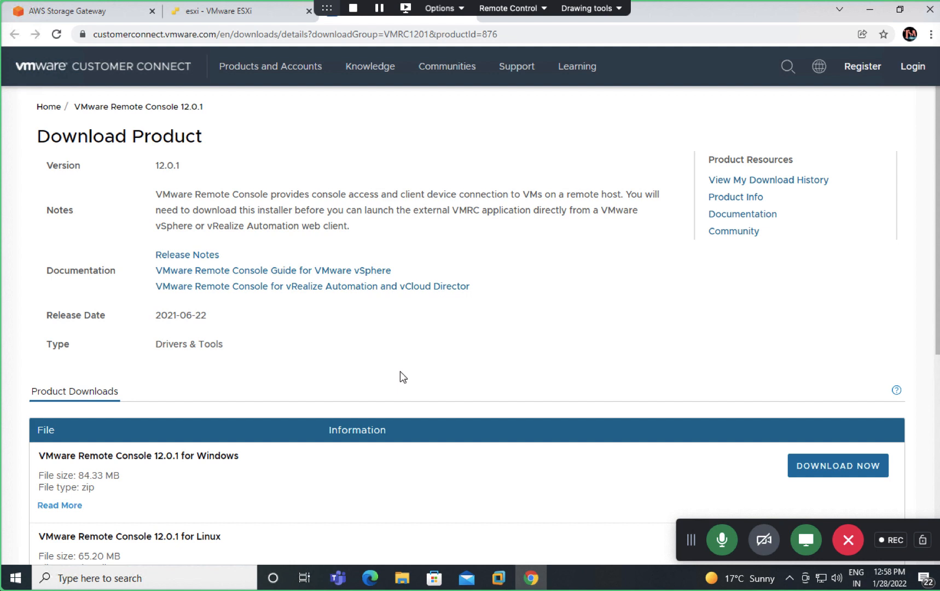
scroll(587, 419, down, 1)
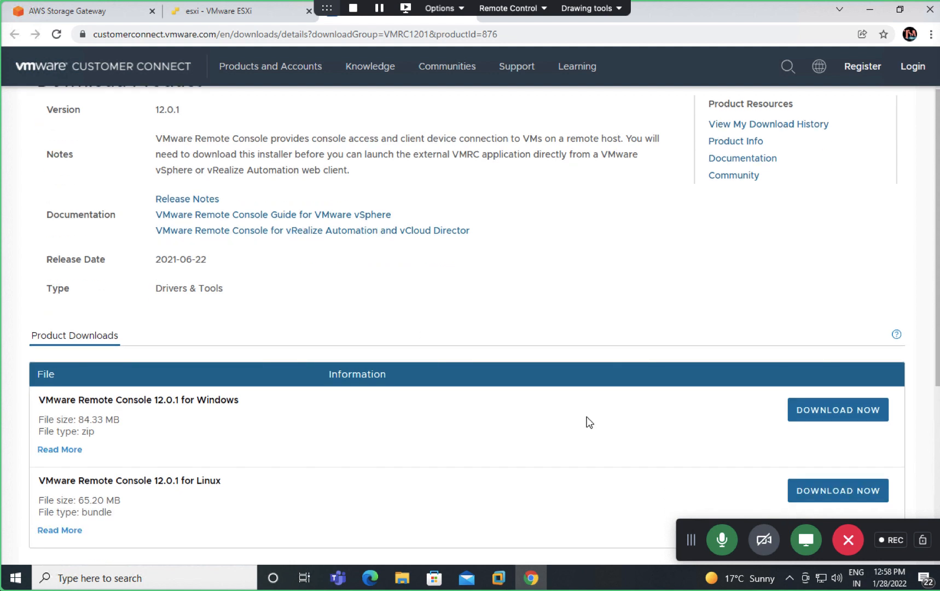
click(838, 416)
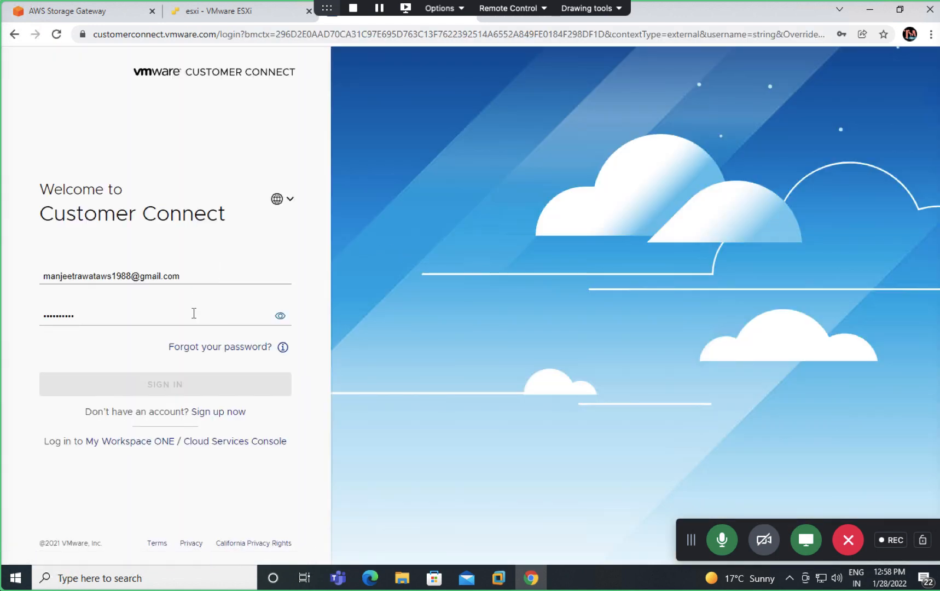
Step: Replace the pre-filled e-mail, enter the account password, and submit the Customer Connect sign-in
drag(176, 276, 48, 202)
drag(194, 275, 45, 224)
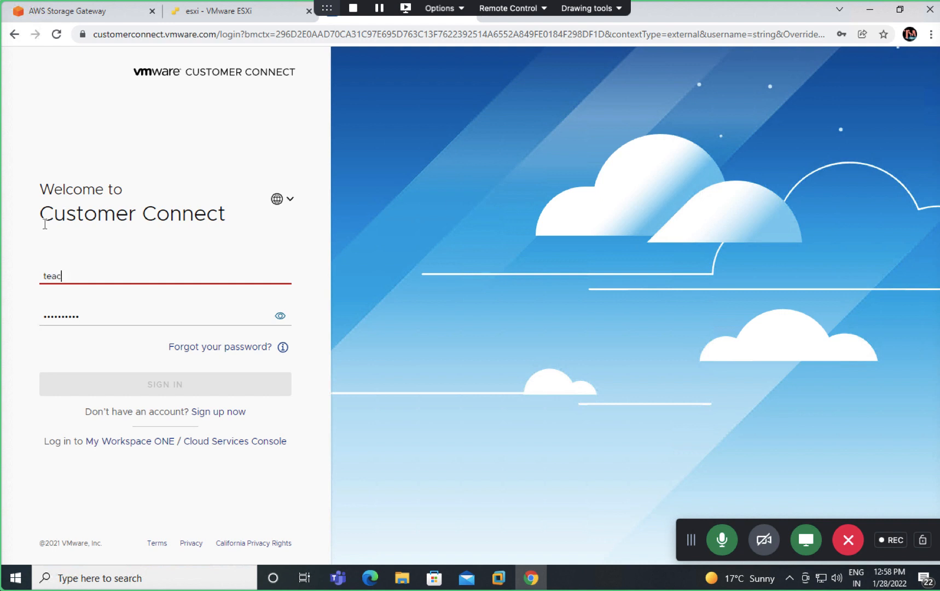
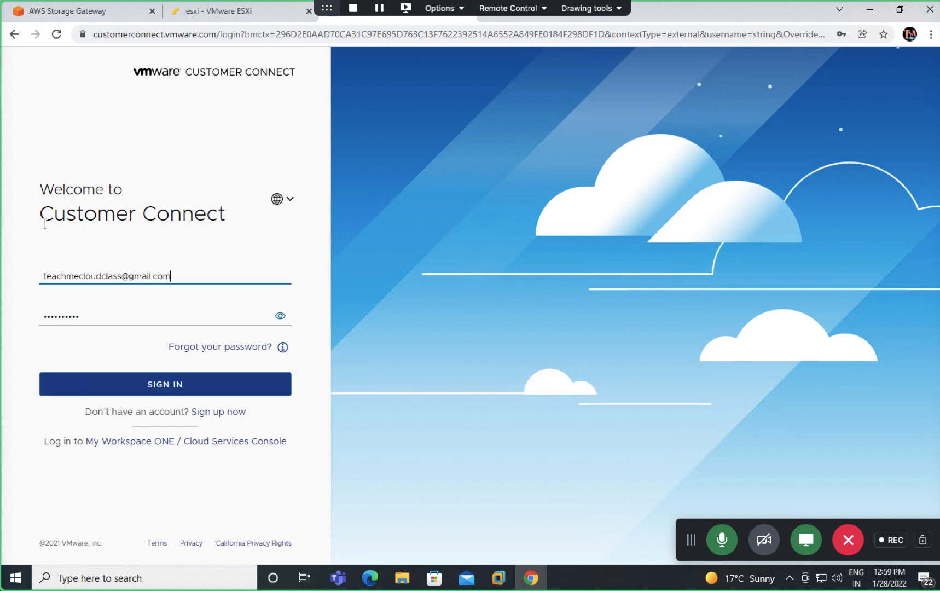
key(Tab)
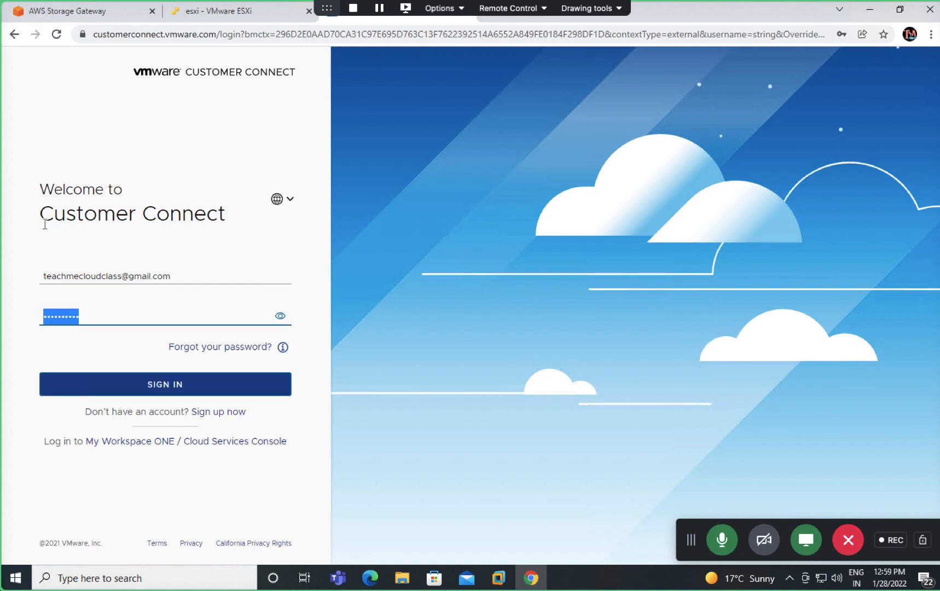
text(*****)
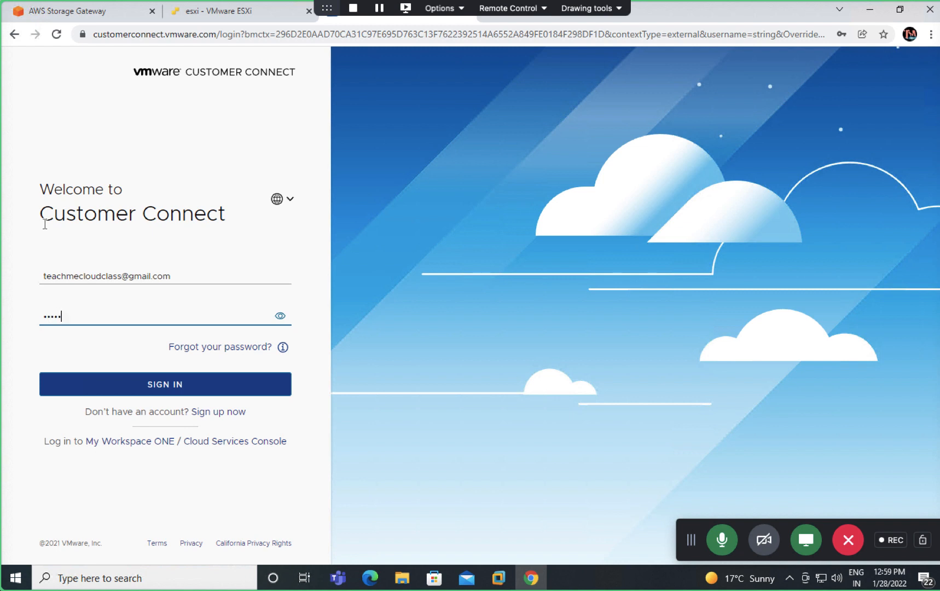
text(****)
key(Return)
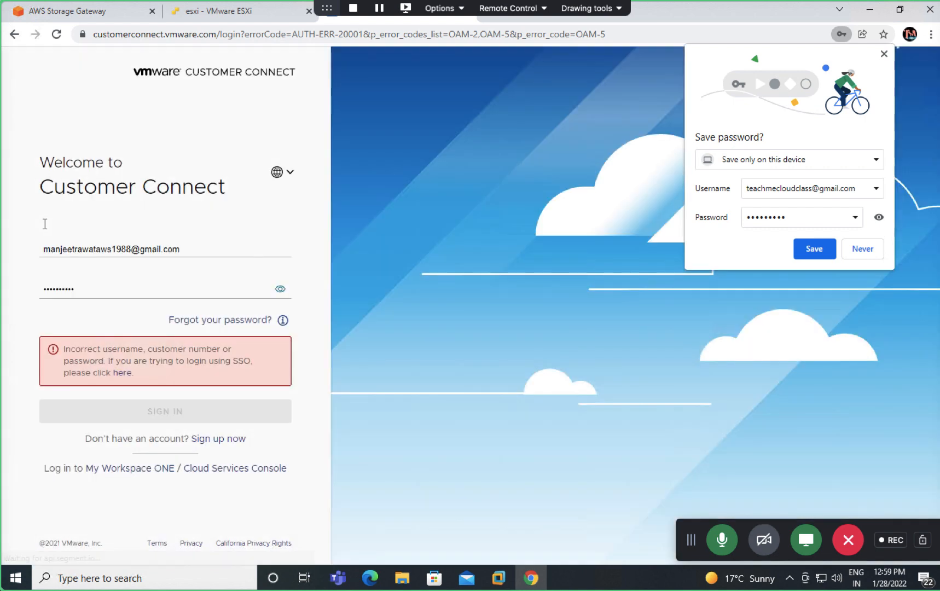
Step: Dismiss Chrome's password suggestions and save-password offer, then close the ESXi host tab
click(102, 289)
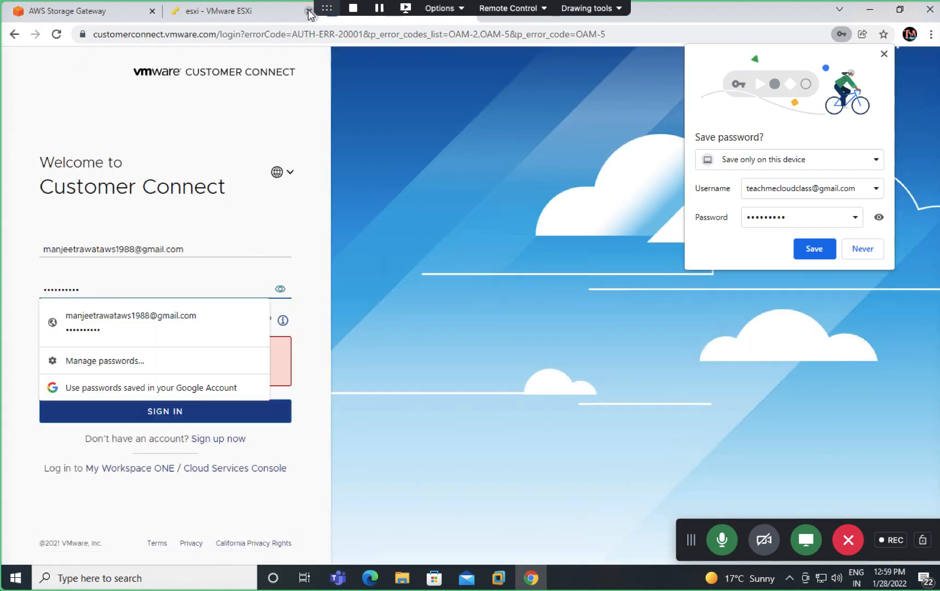
click(550, 194)
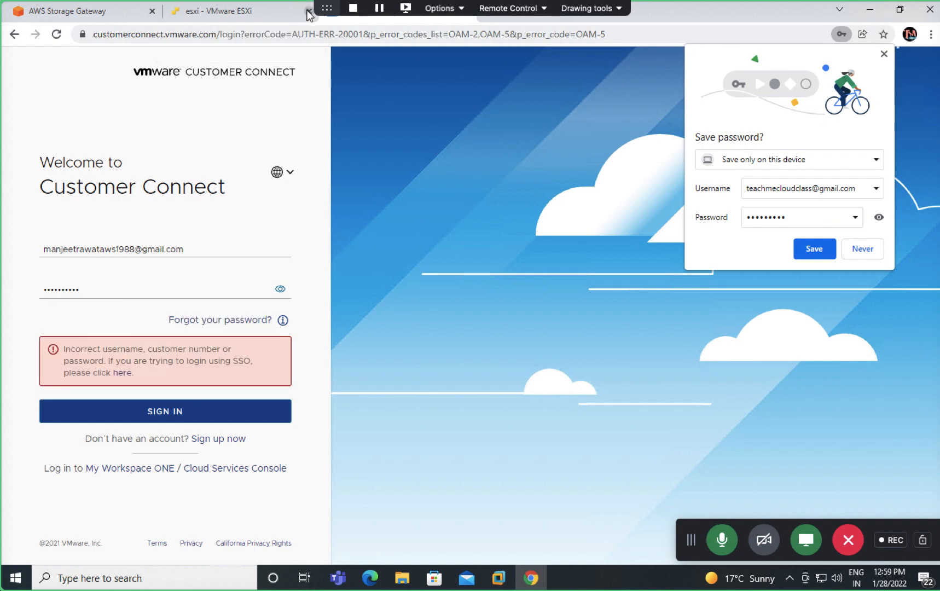
click(884, 54)
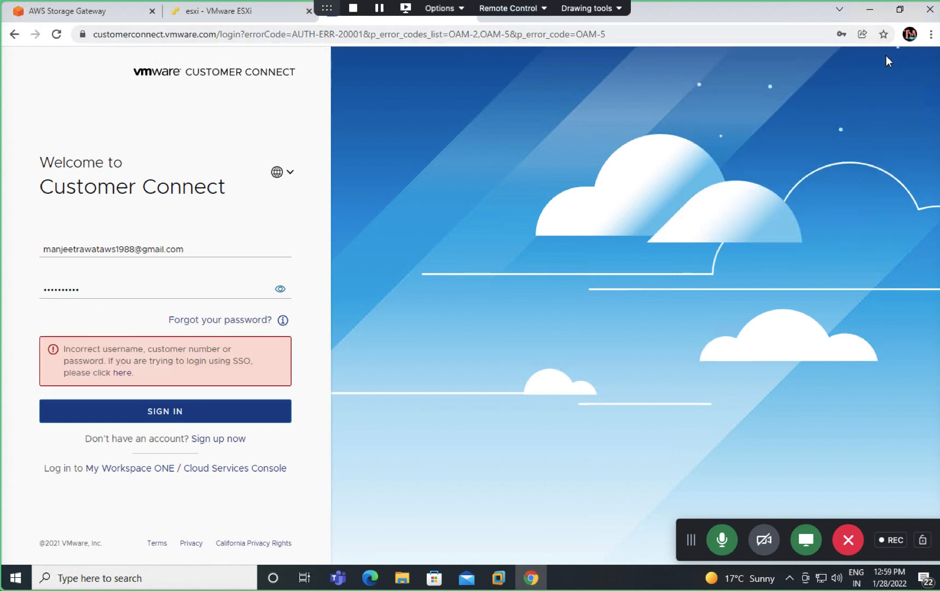
click(870, 10)
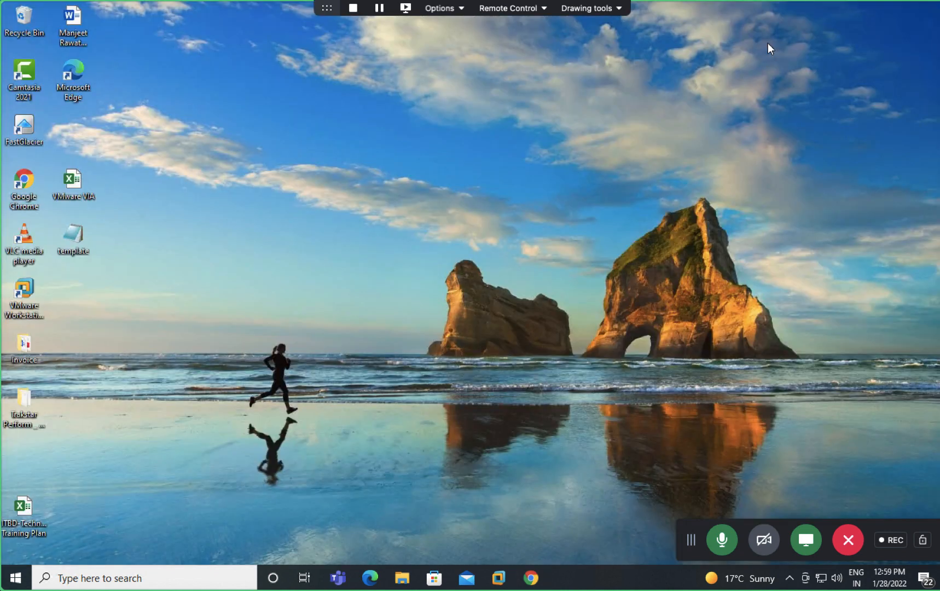
click(531, 578)
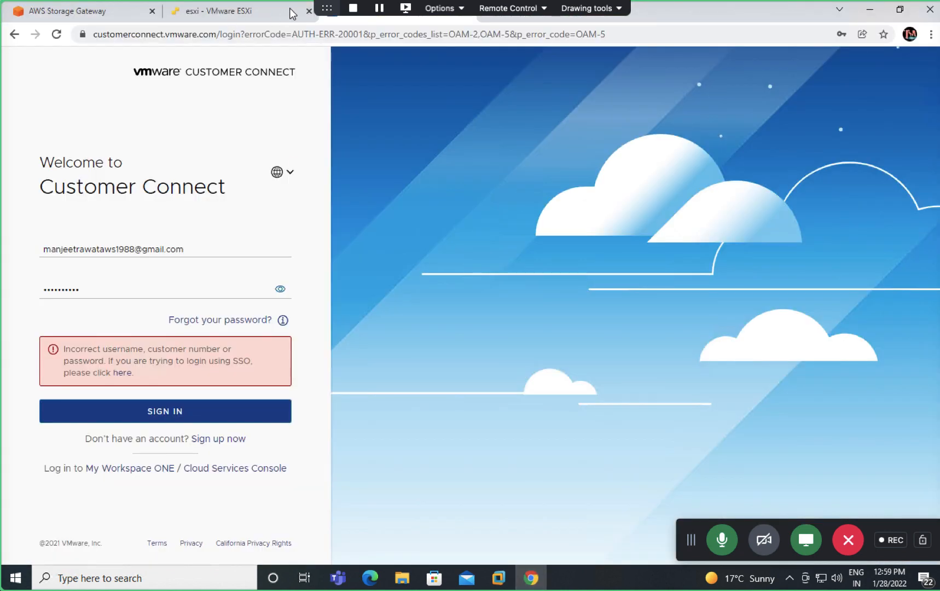
click(310, 11)
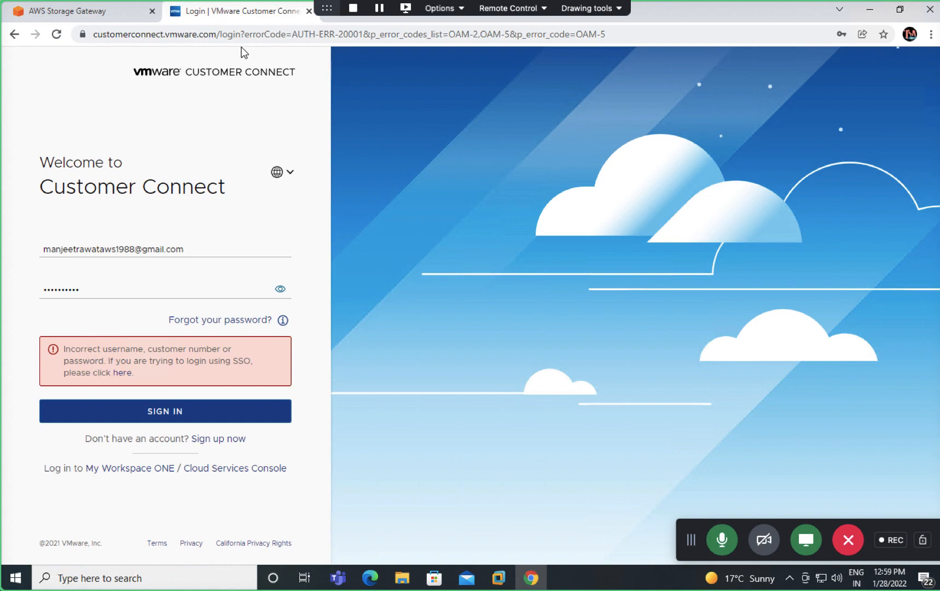
Step: Close the Customer Connect login tab and return to the Windows session with Storage Gateway
click(309, 11)
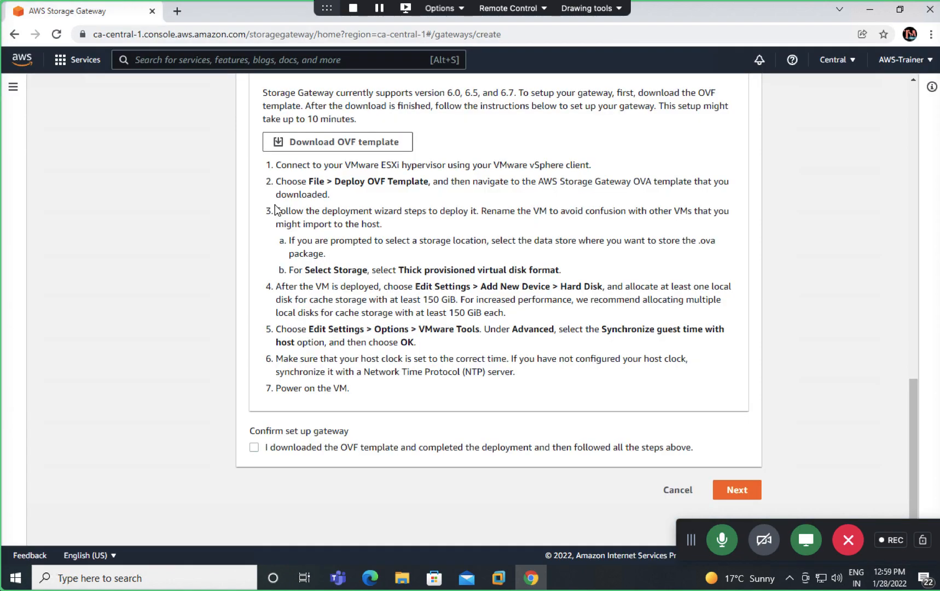
key(ctrl+Left)
key(ctrl+Left)
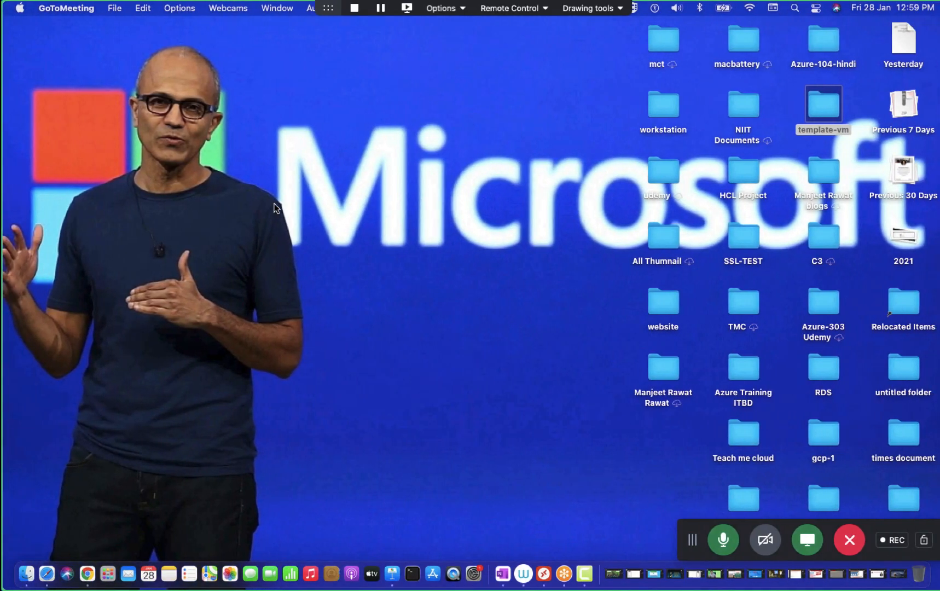
key(ctrl+Right)
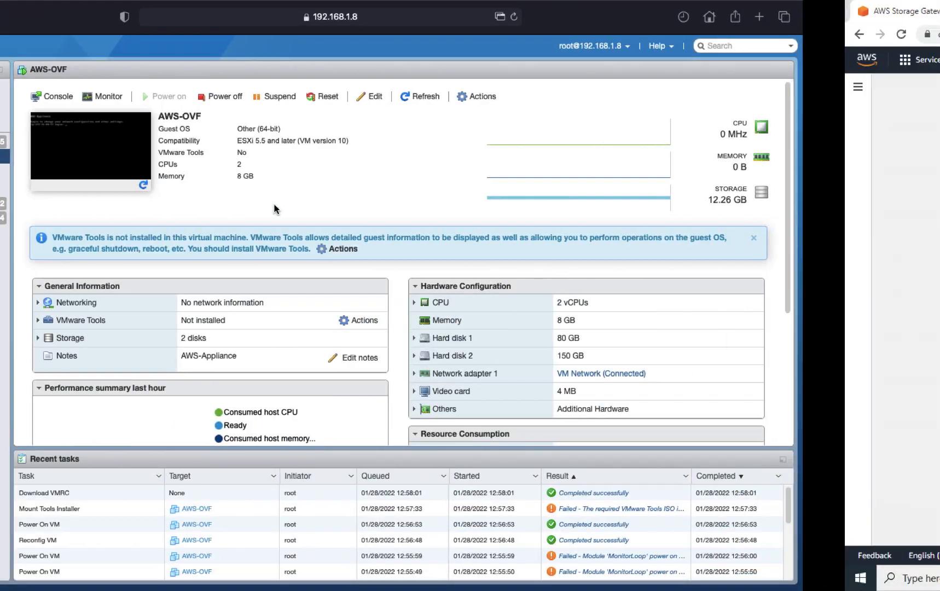
key(ctrl+Left)
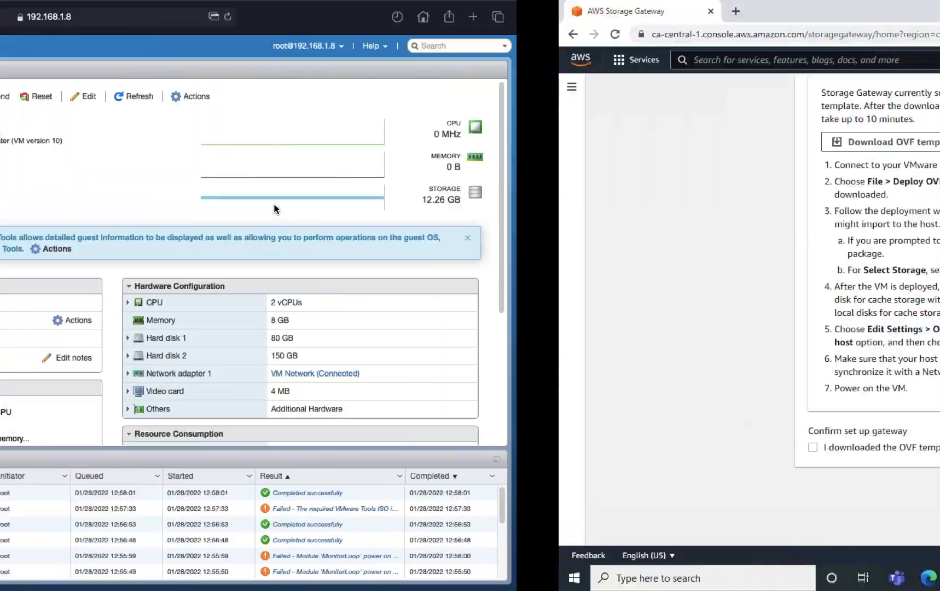
key(ctrl+Right)
key(ctrl+Left)
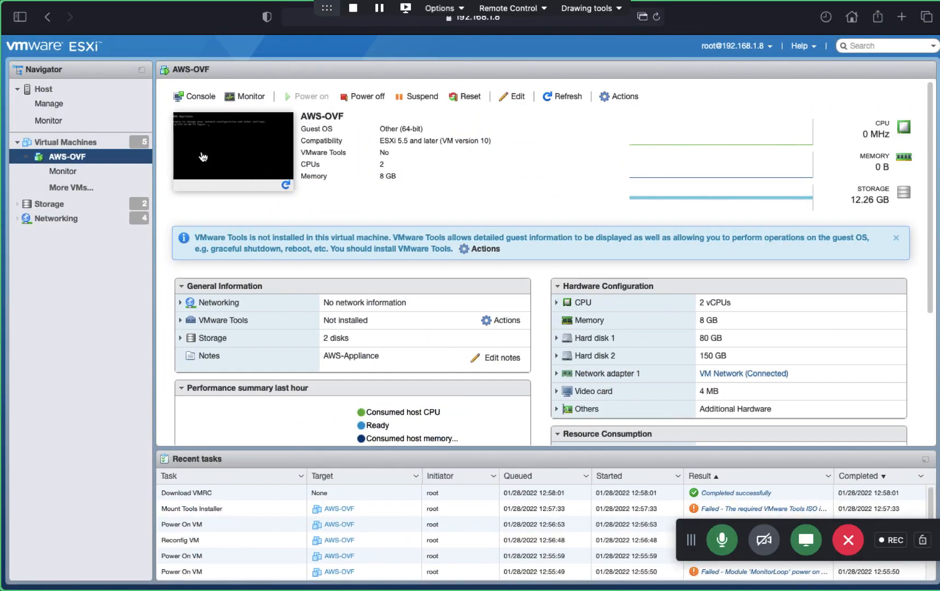
key(ctrl+Right)
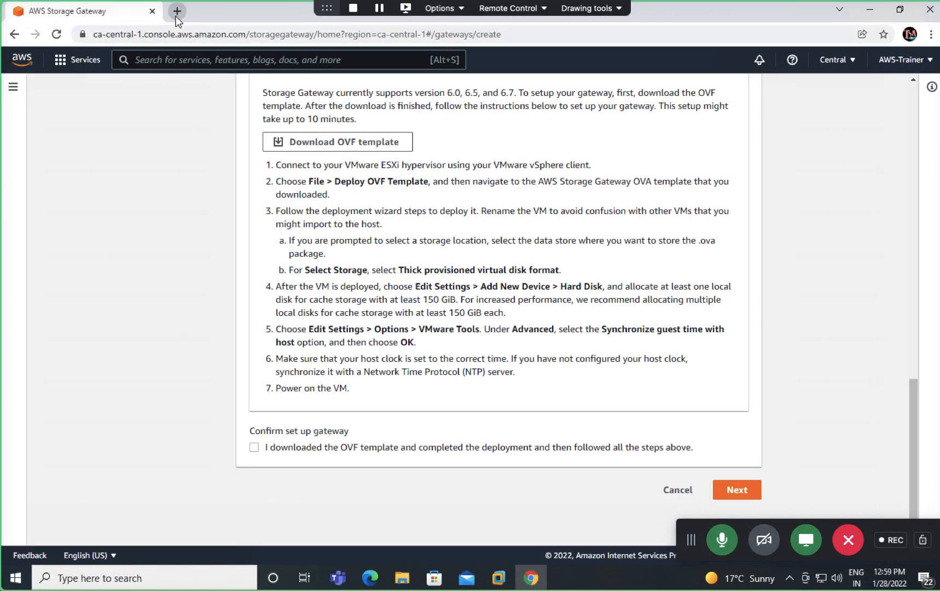
Step: Load the ESXi host client at 192.168.1.8 in a new browser tab
click(177, 11)
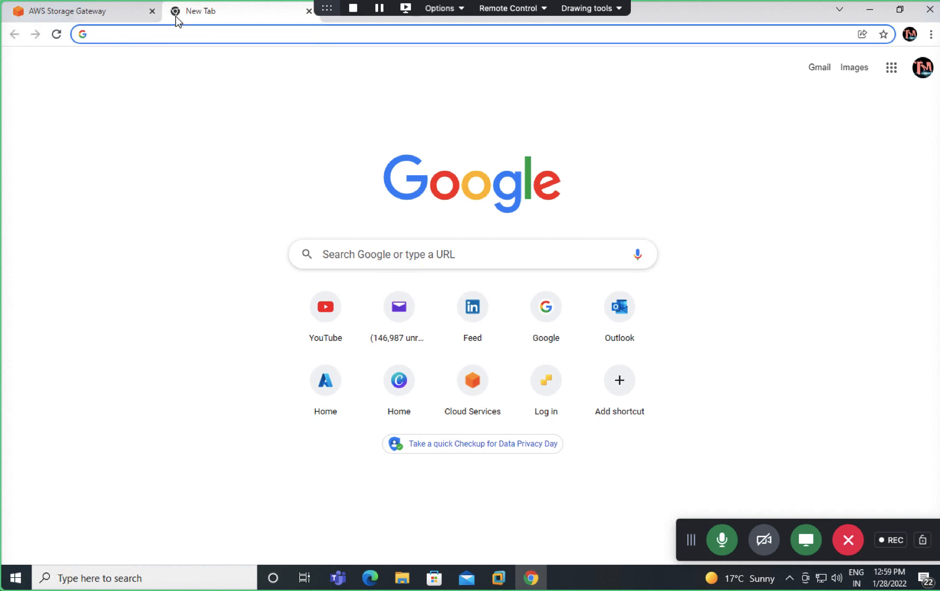
text(192.168.1.8)
key(Return)
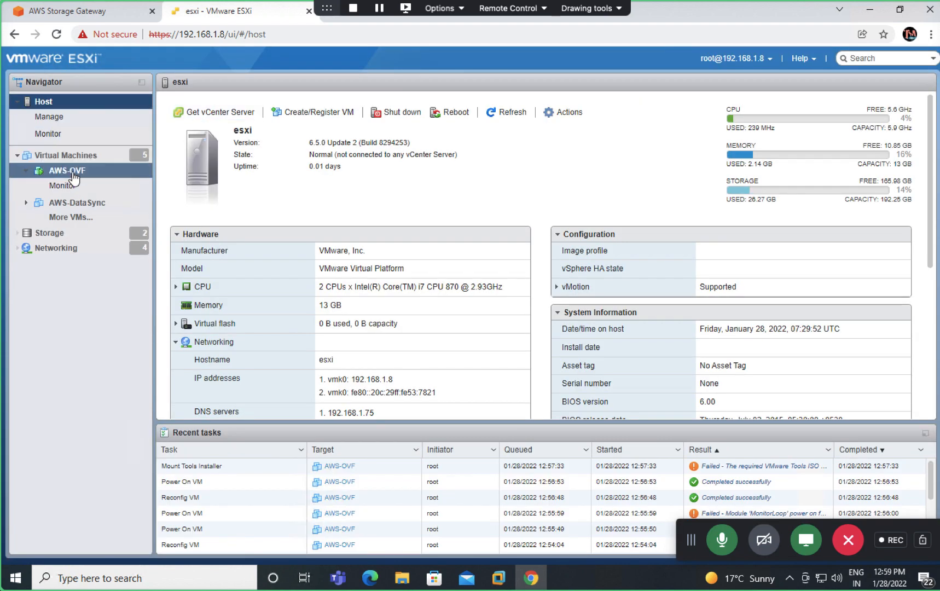
Step: Go to AWS-OVF and launch its console via Console > Open console in new tab
click(73, 176)
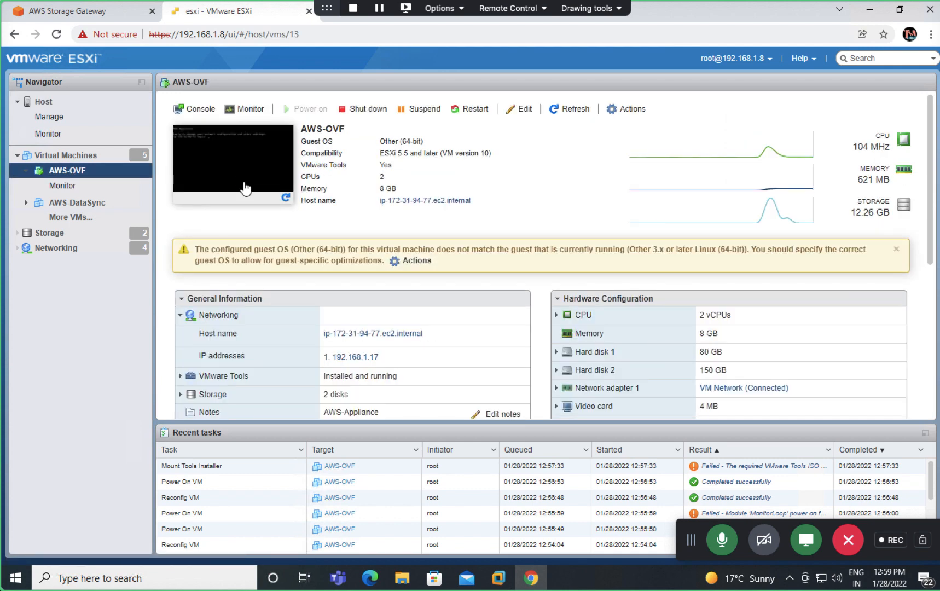
right_click(245, 185)
mouse_move(307, 264)
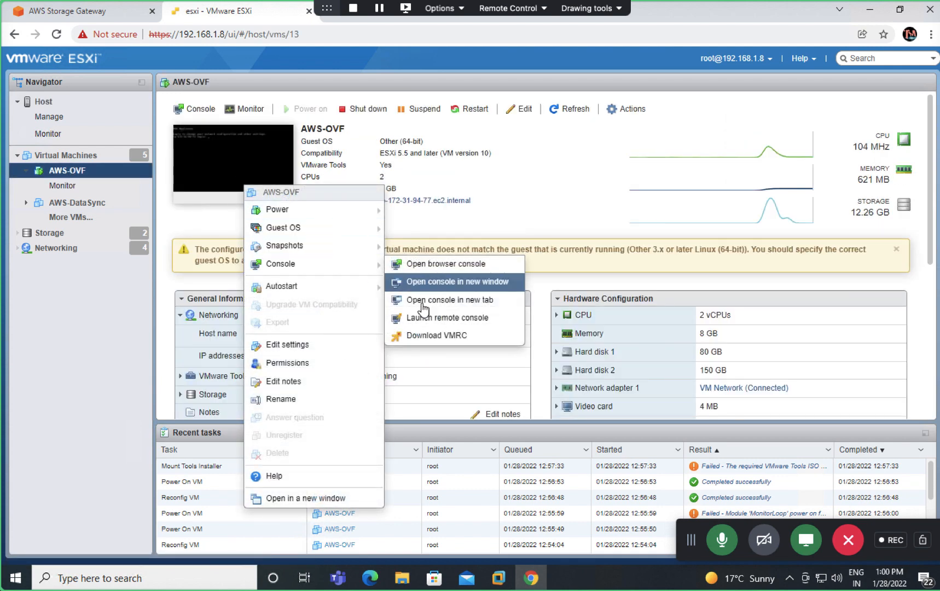
click(434, 301)
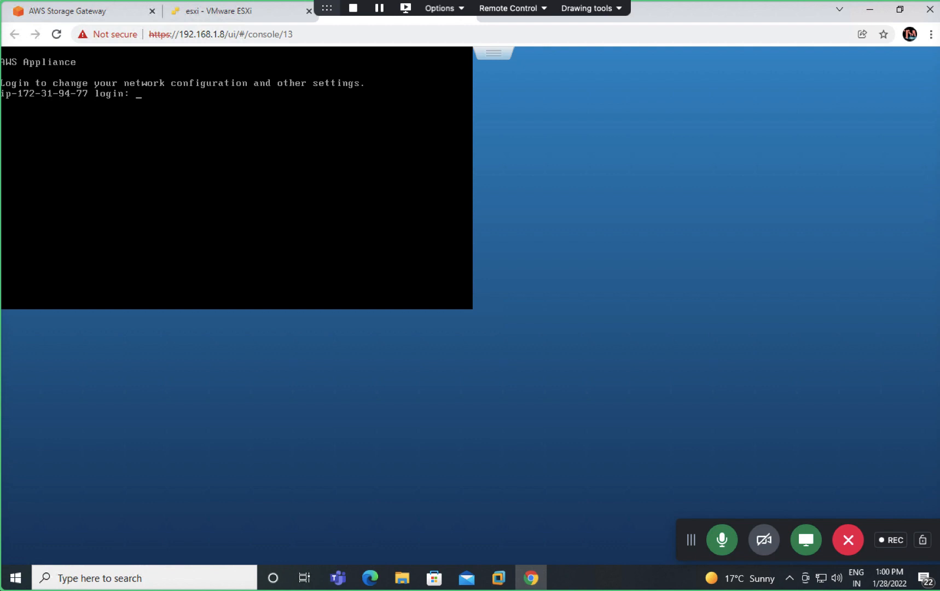
text(sguser)
key(Return)
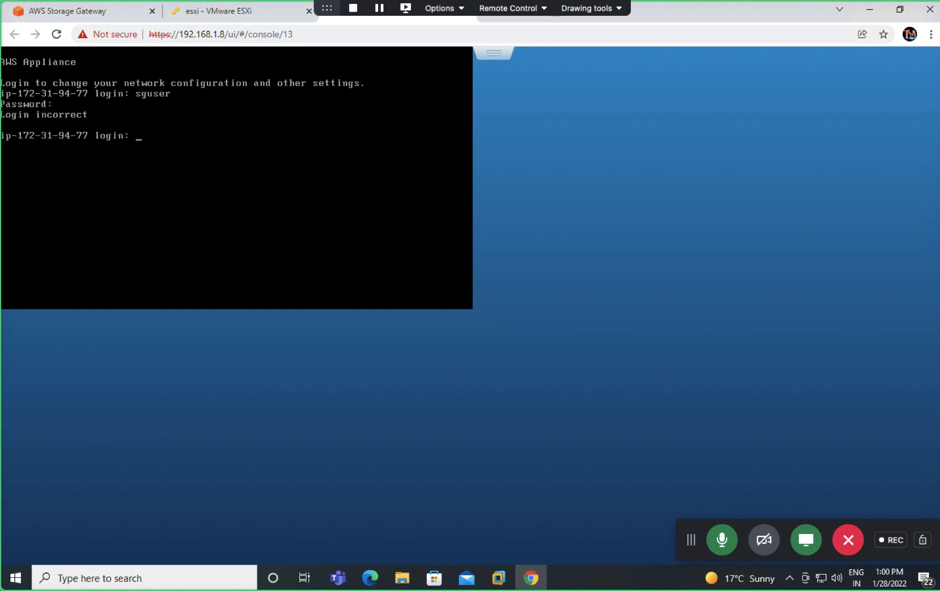
text(sguser)
key(Return)
key(Return)
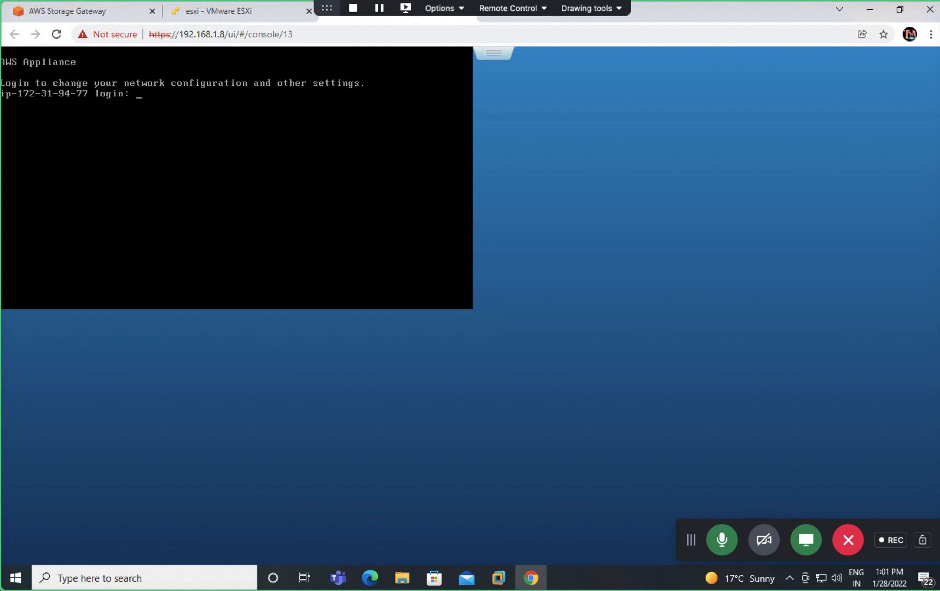
Step: Sign in at the AWS Appliance console login prompt as admin
text(admin)
key(Return)
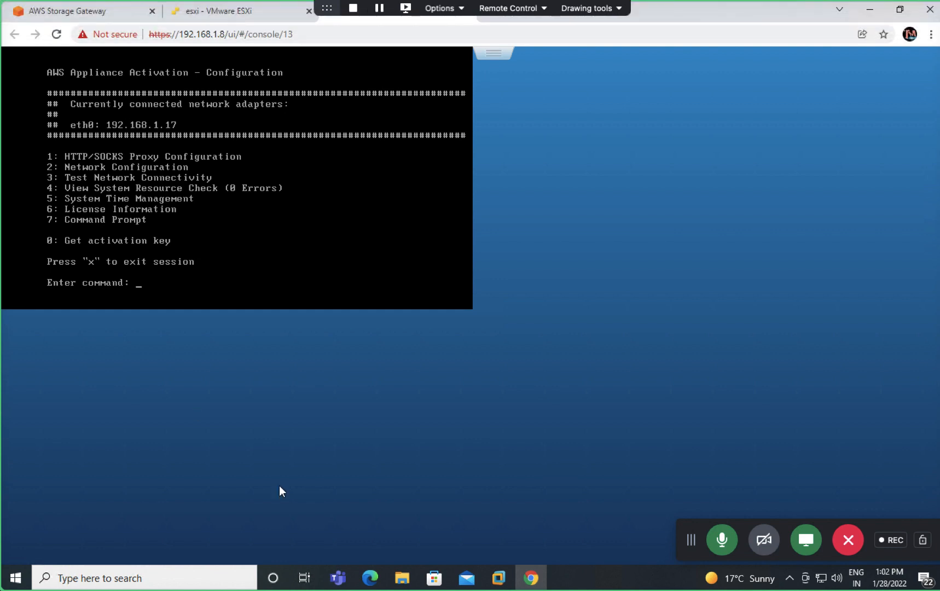
Step: Review class-gateway's gateway settings, options and platform, then return to the AWS-OVF ESXi page
click(532, 588)
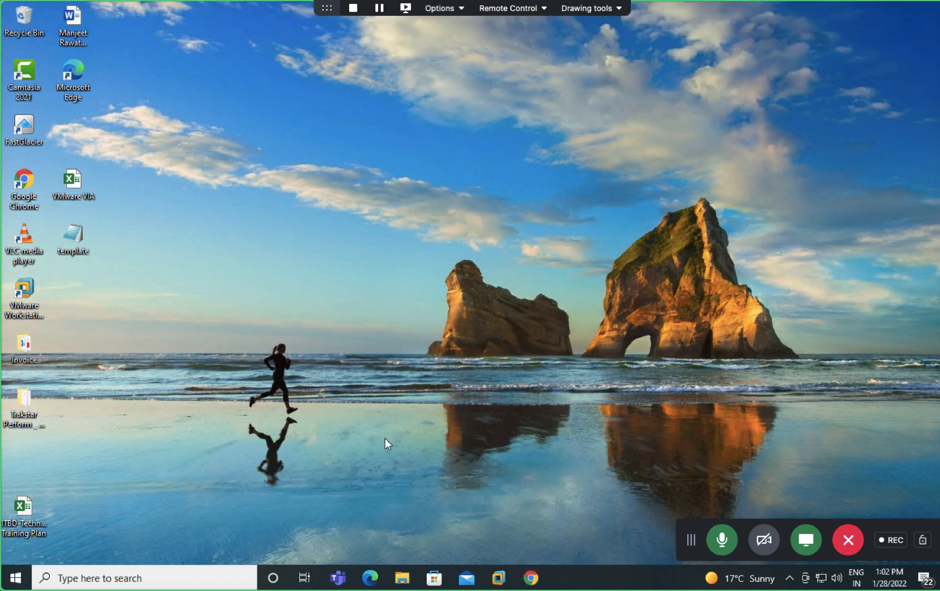
click(530, 579)
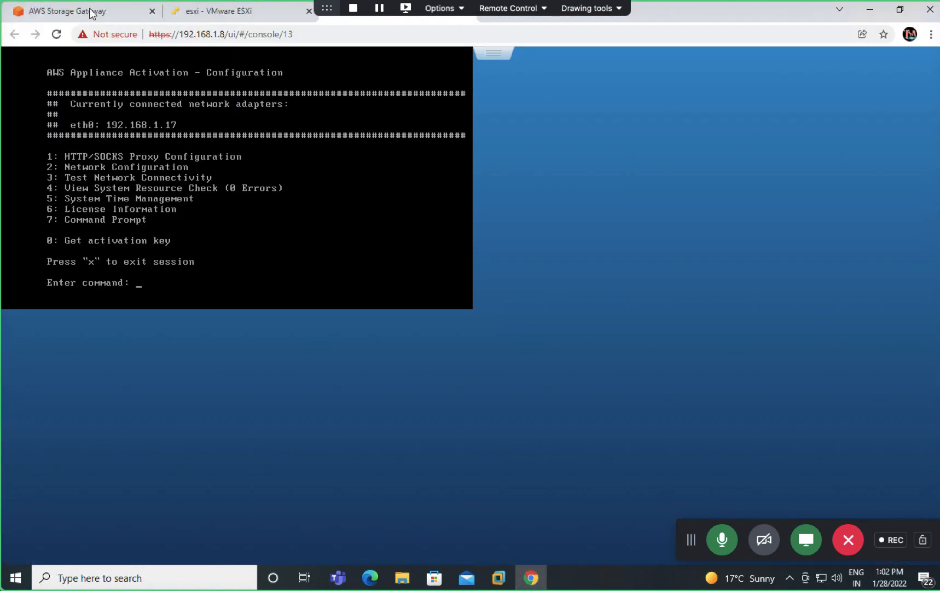
click(90, 11)
scroll(310, 158, up, 3)
scroll(304, 250, up, 12)
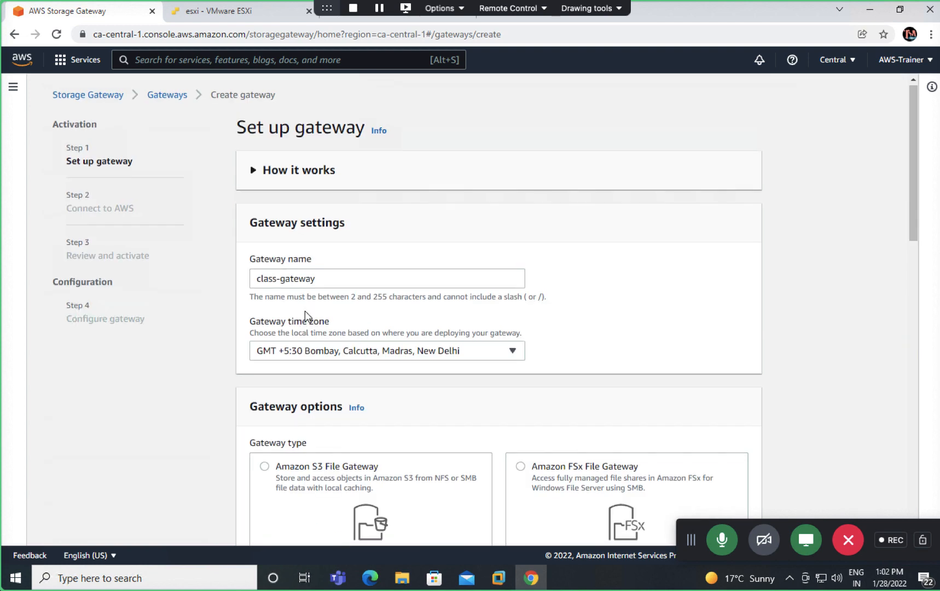
scroll(306, 318, down, 4)
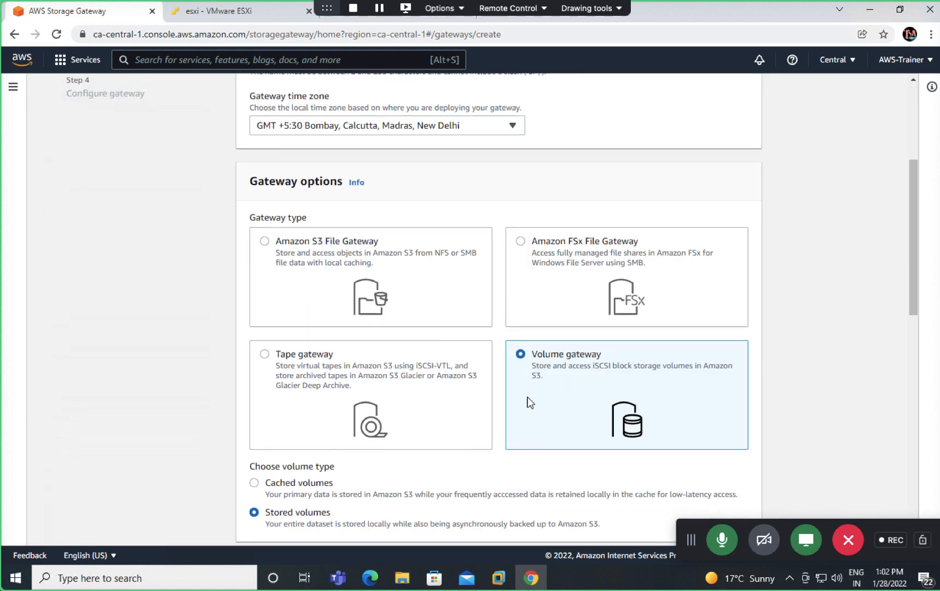
scroll(326, 363, down, 4)
scroll(326, 363, down, 5)
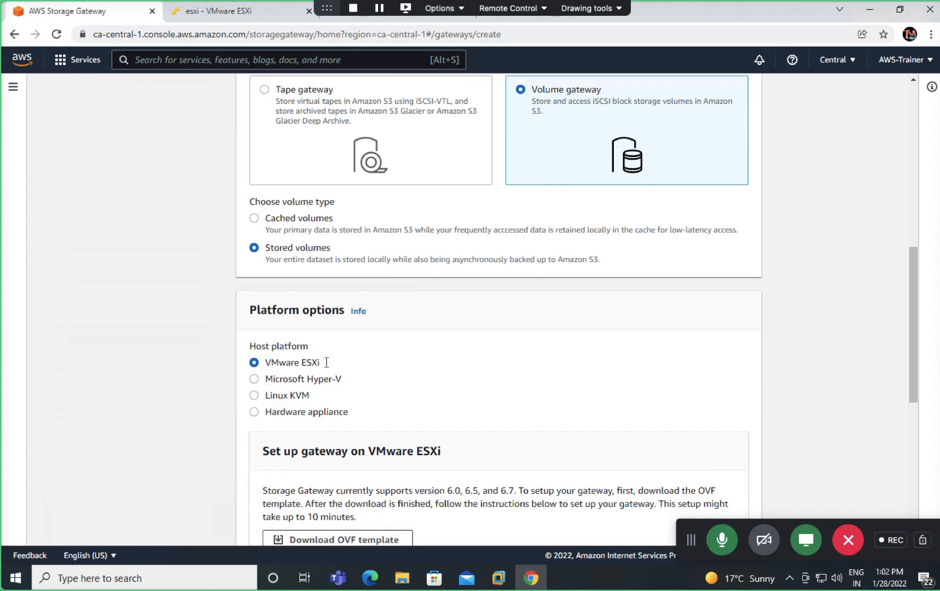
scroll(268, 426, down, 3)
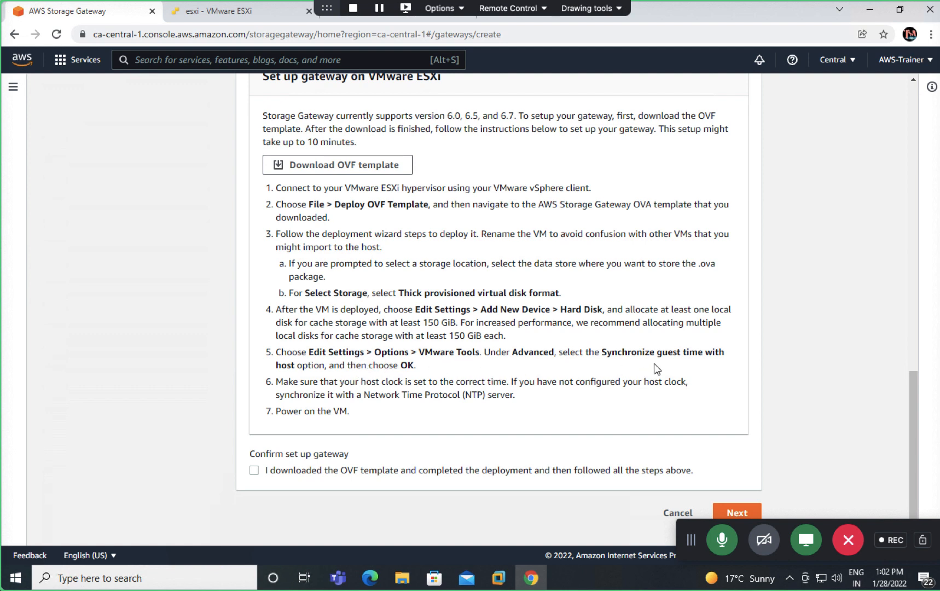
scroll(303, 428, down, 1)
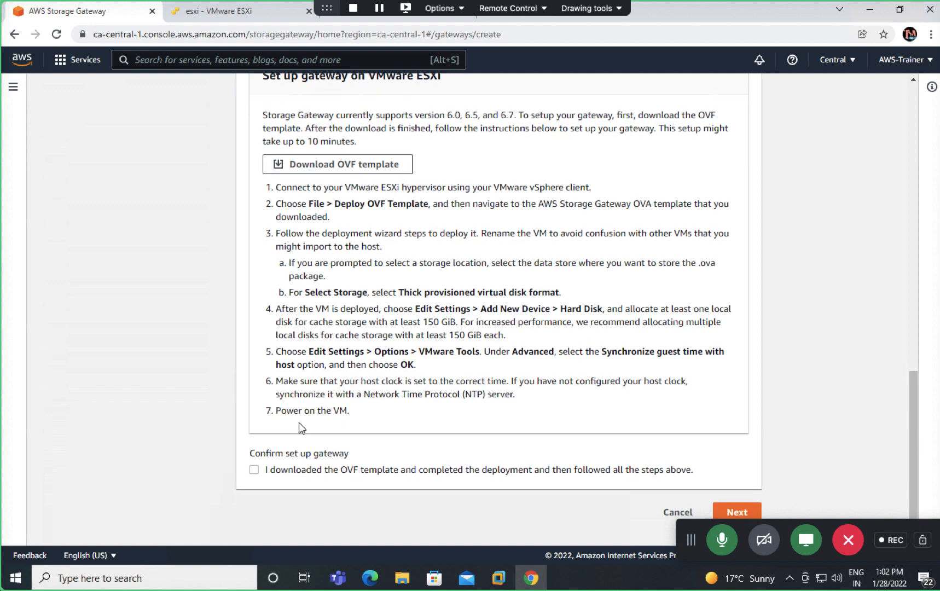
click(239, 12)
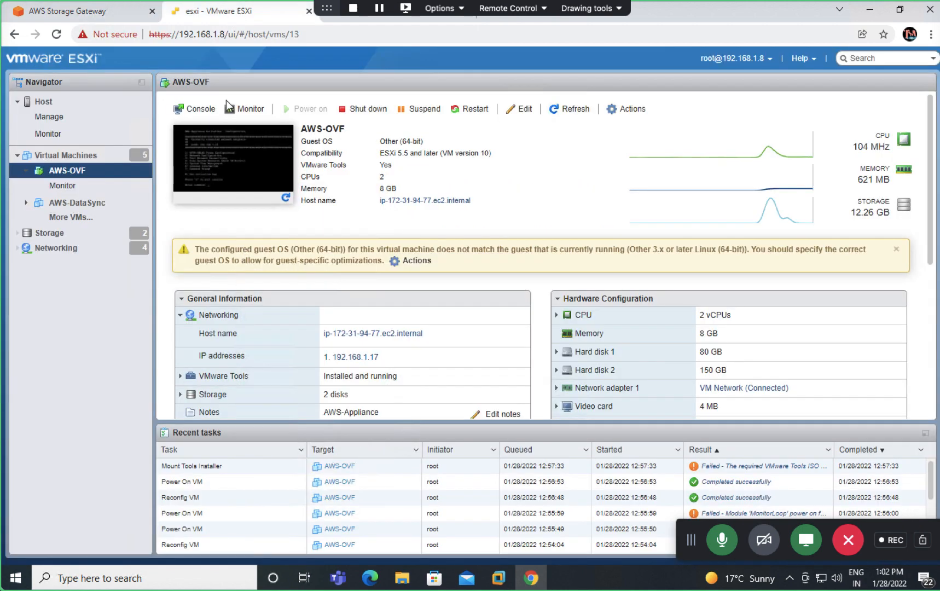
click(632, 109)
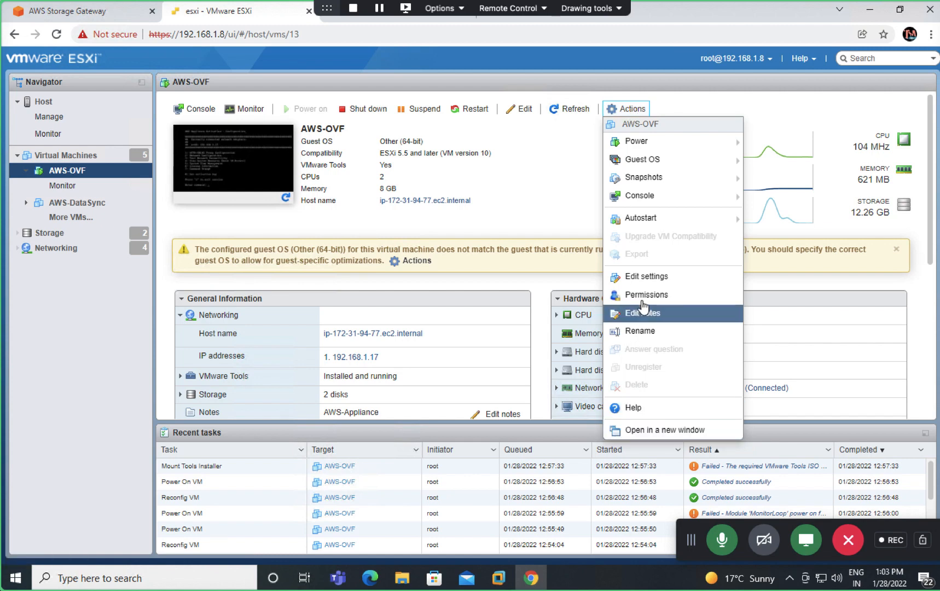
click(646, 278)
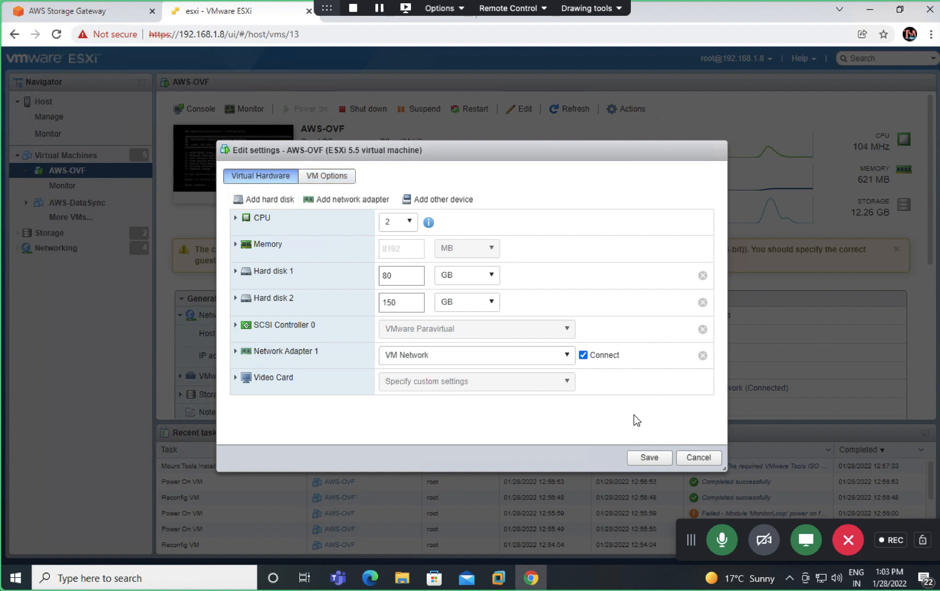
click(697, 459)
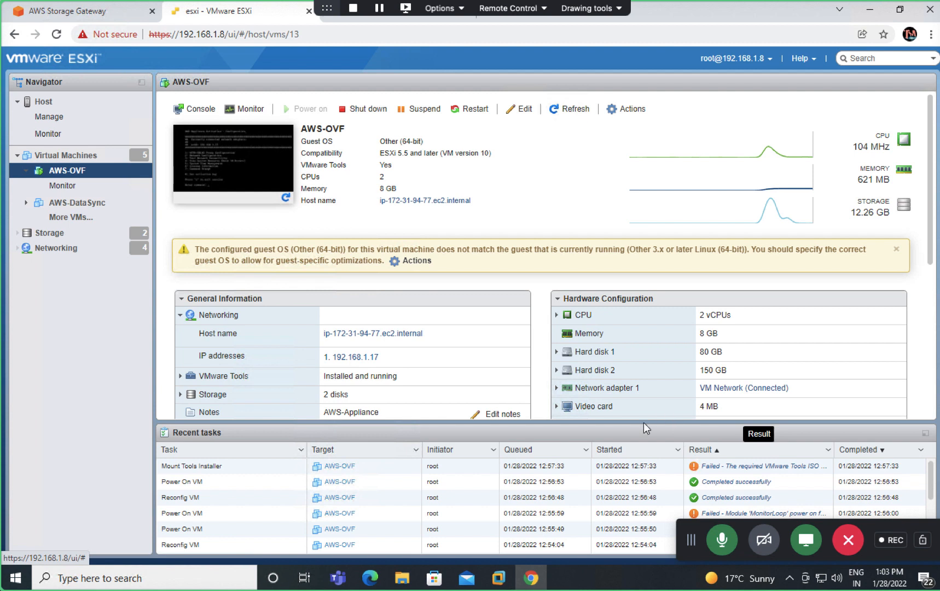
click(638, 109)
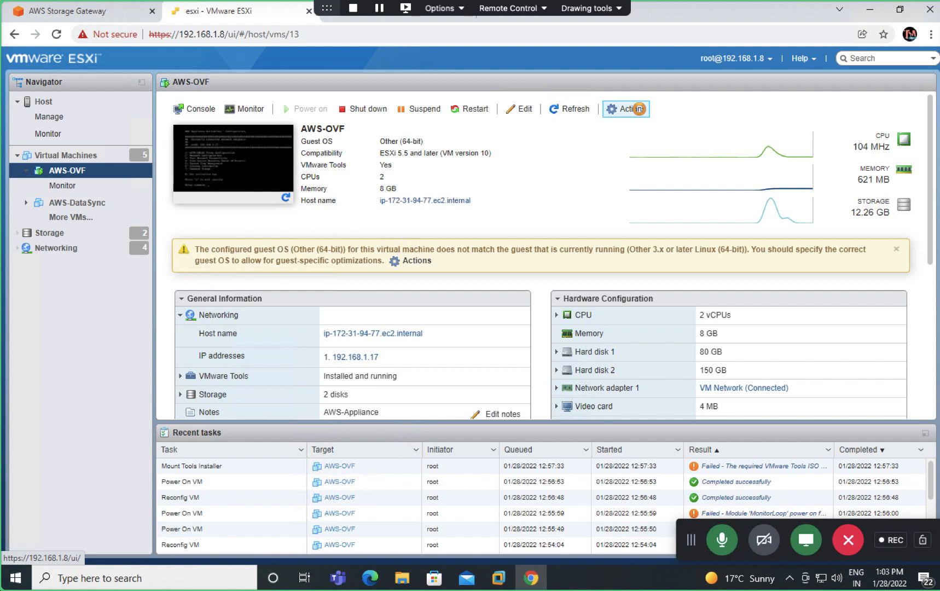
Step: Enable 'Synchronize guest time with host' under AWS-OVF's VMware Tools options and save the settings
click(639, 109)
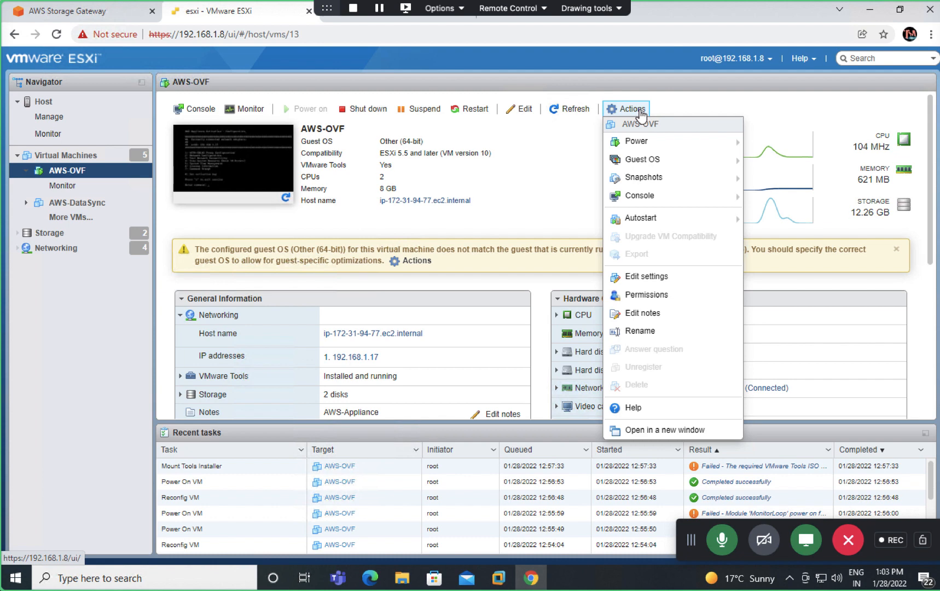
click(646, 276)
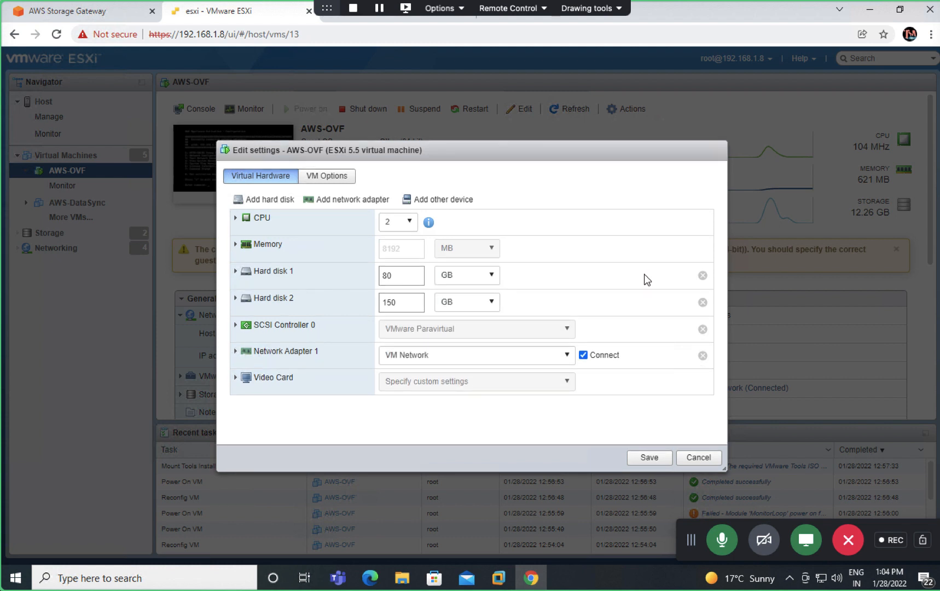
click(327, 176)
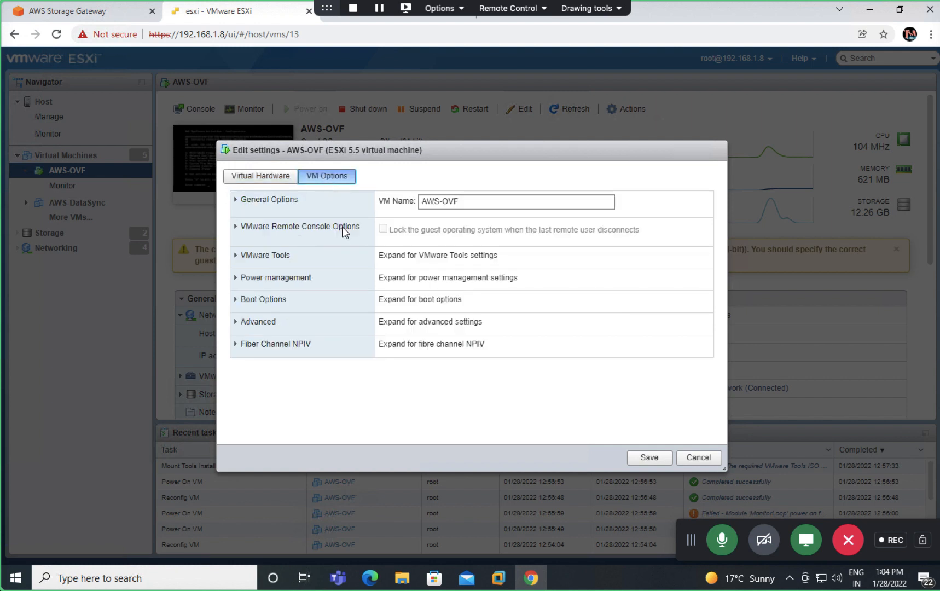
click(237, 257)
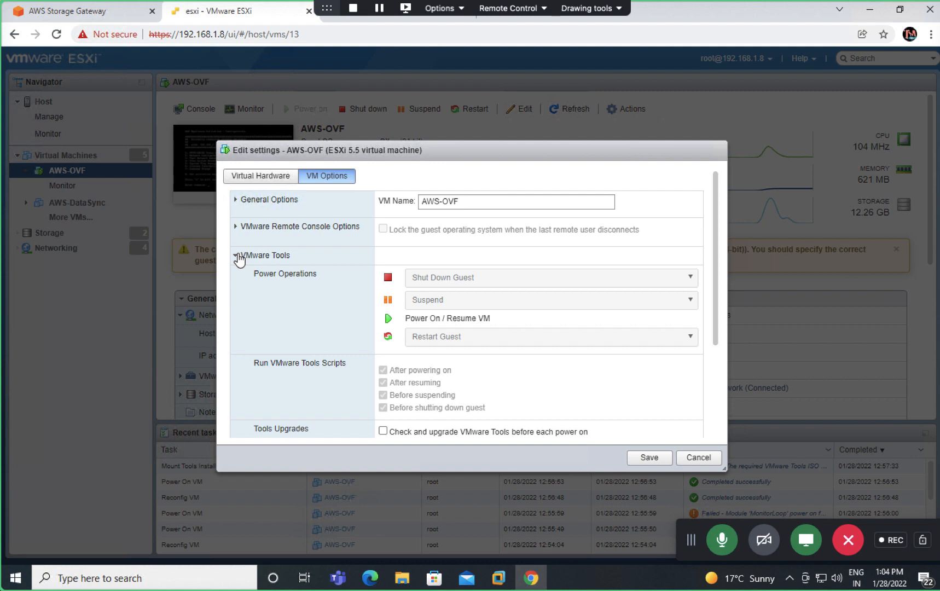
scroll(340, 347, down, 1)
scroll(341, 347, down, 2)
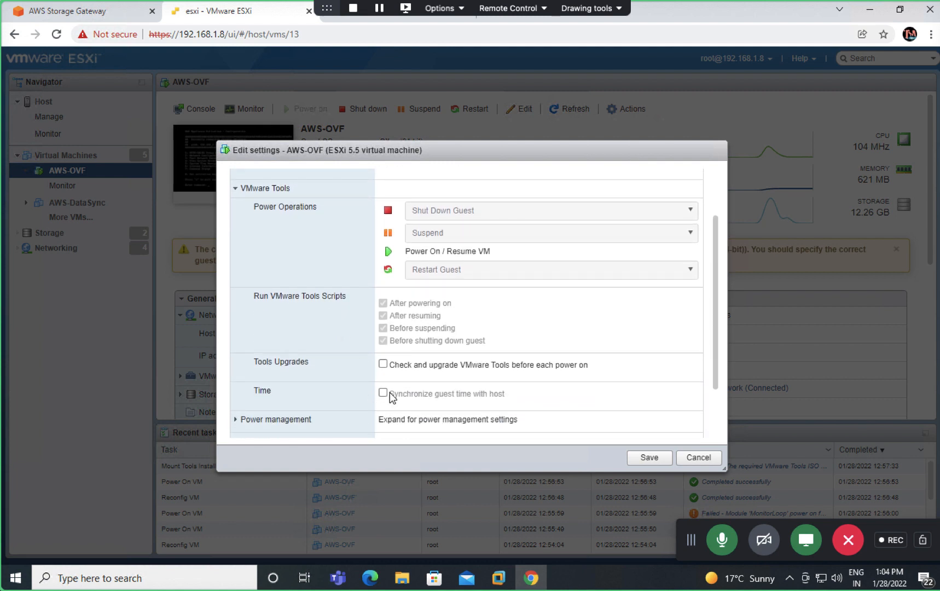
click(383, 393)
click(654, 461)
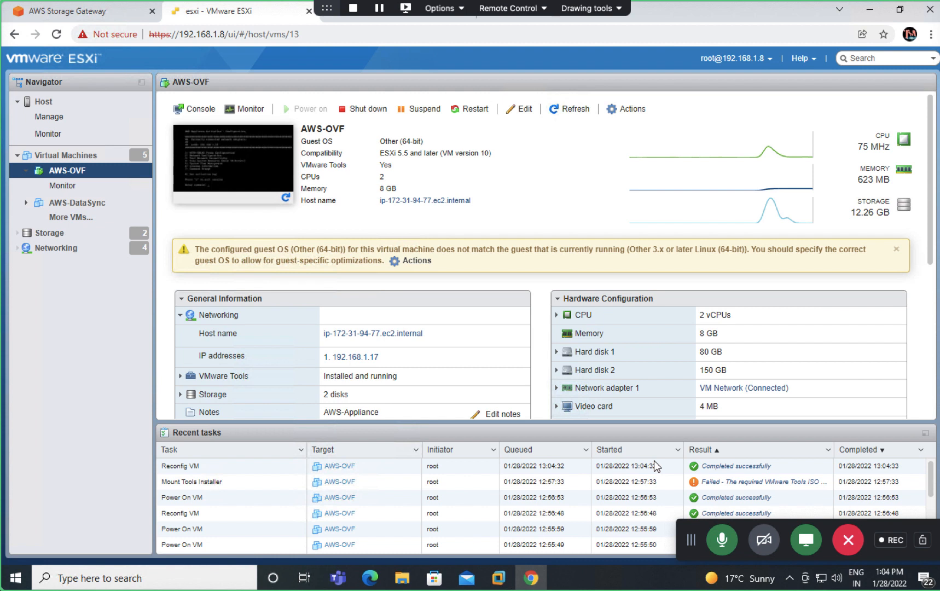
Step: Confirm the OVF deployment is complete and advance to the Connect to AWS step
click(103, 12)
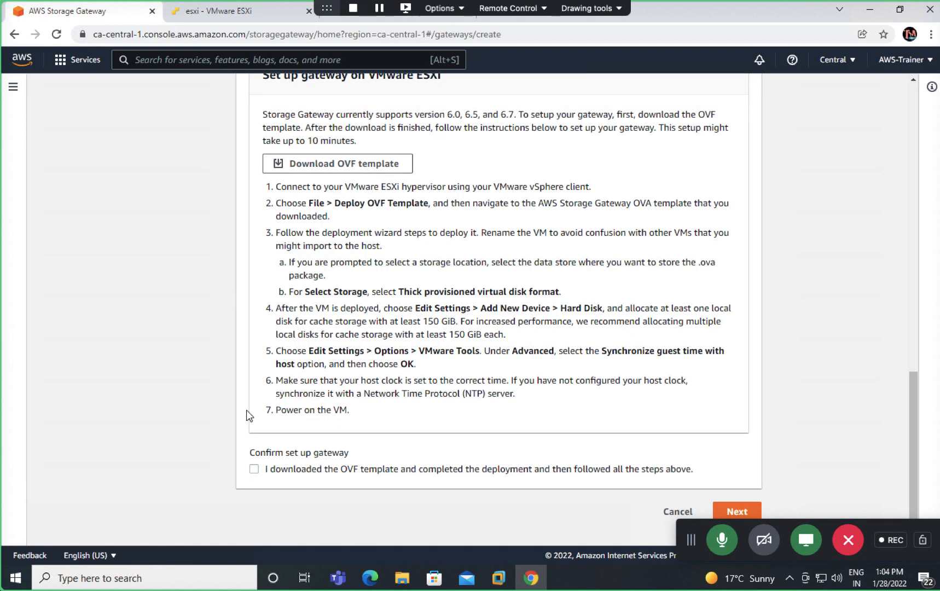
click(255, 470)
scroll(433, 438, down, 1)
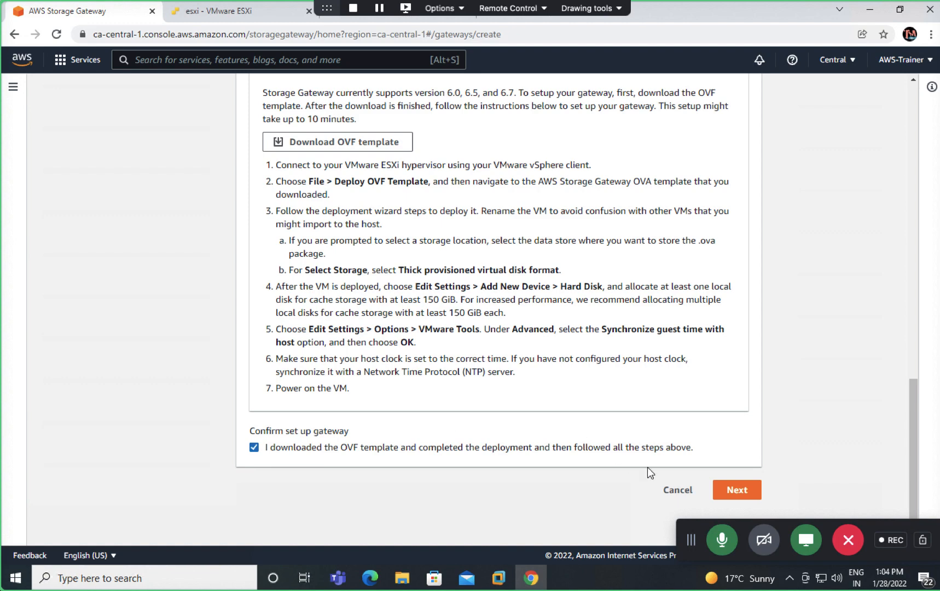
click(736, 491)
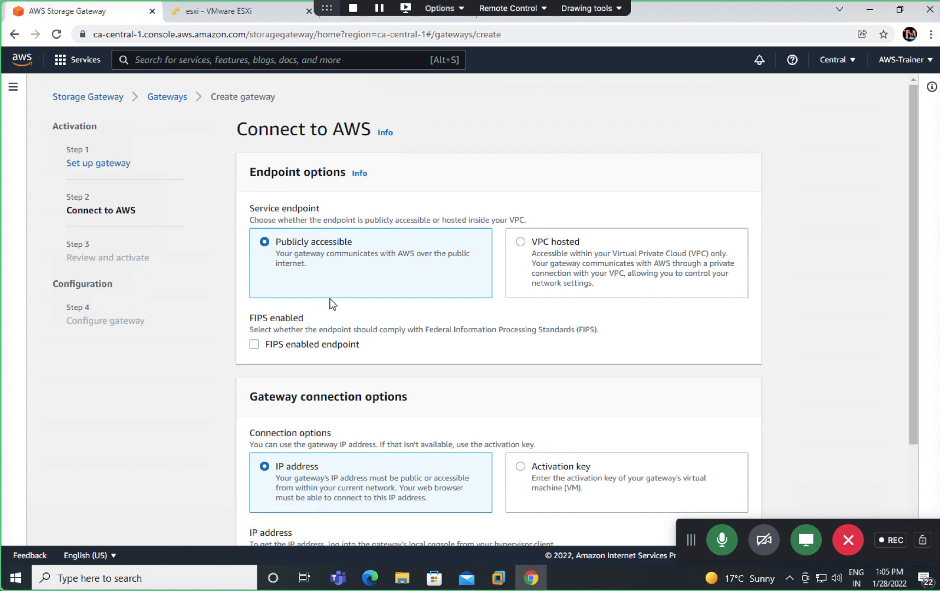
Step: Select the gateway IP address field, then go back to the AWS-OVF ESXi page
scroll(332, 304, down, 2)
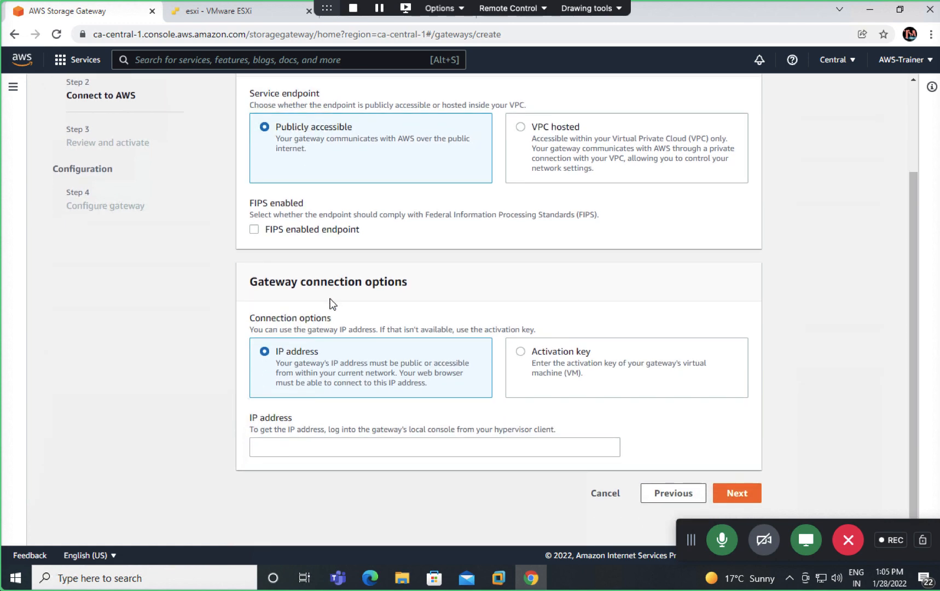
click(312, 447)
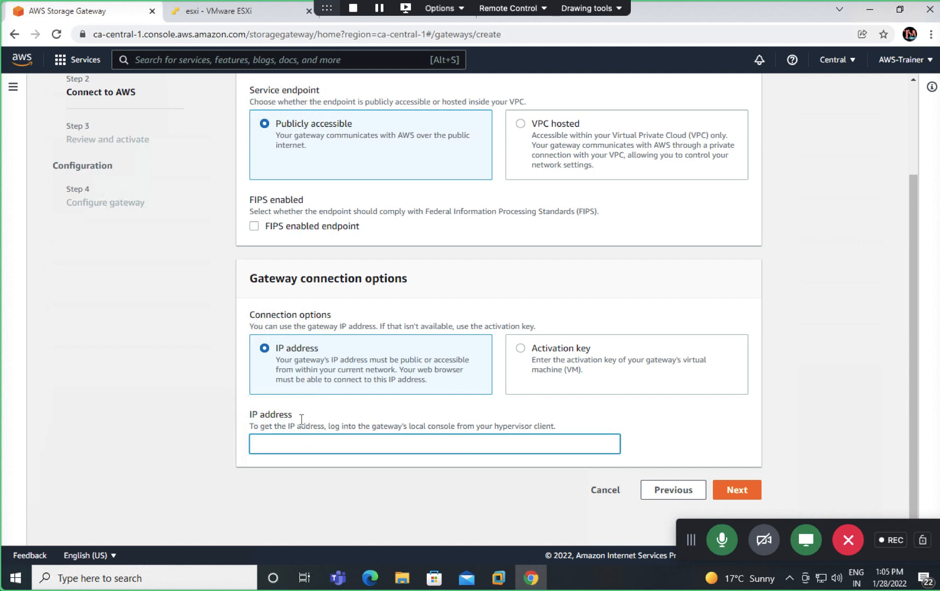
click(225, 8)
click(93, 100)
click(235, 12)
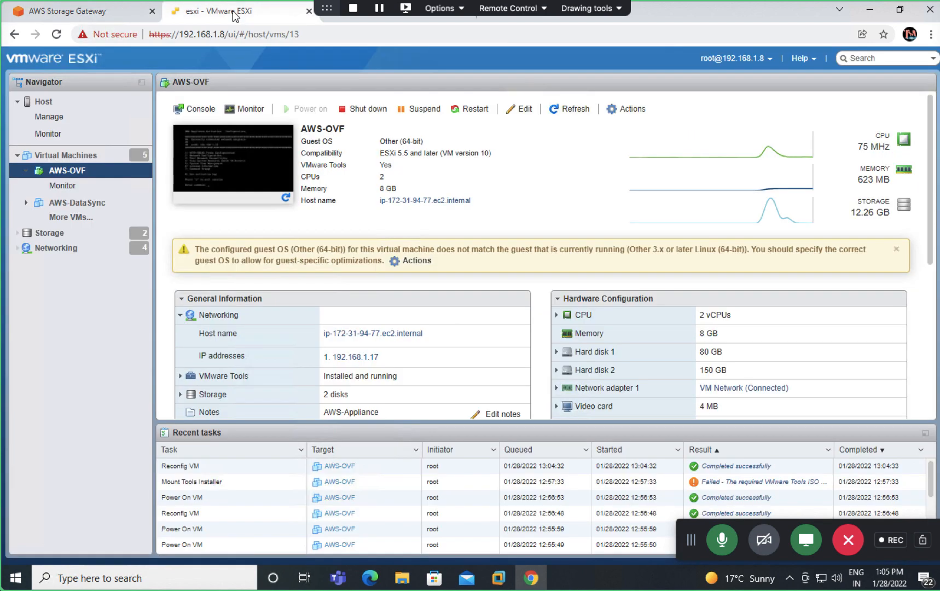
Step: Open AWS-OVF's console in a new tab to read eth0 IP 192.168.1.17, then return to gateway setup
right_click(261, 170)
mouse_move(322, 260)
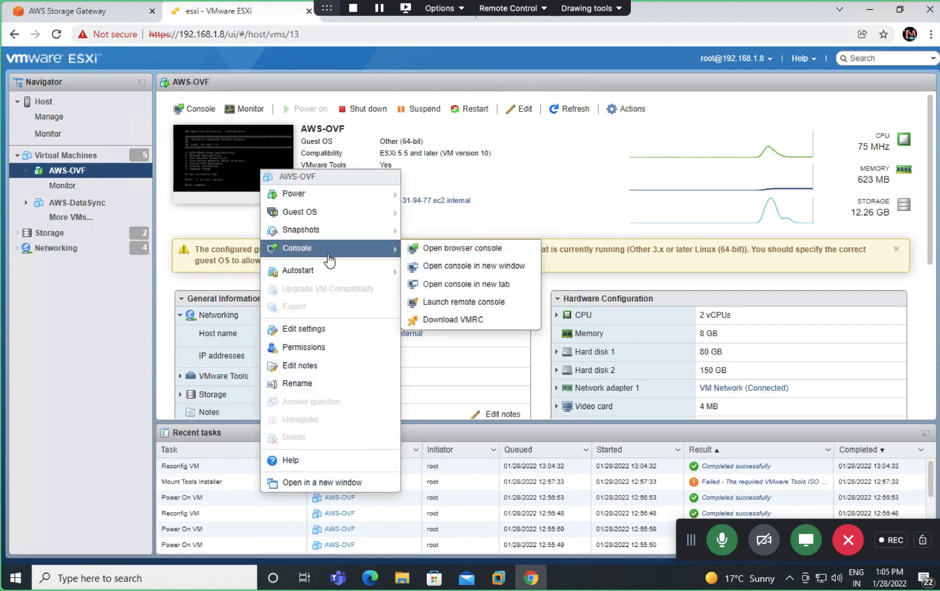
mouse_move(357, 248)
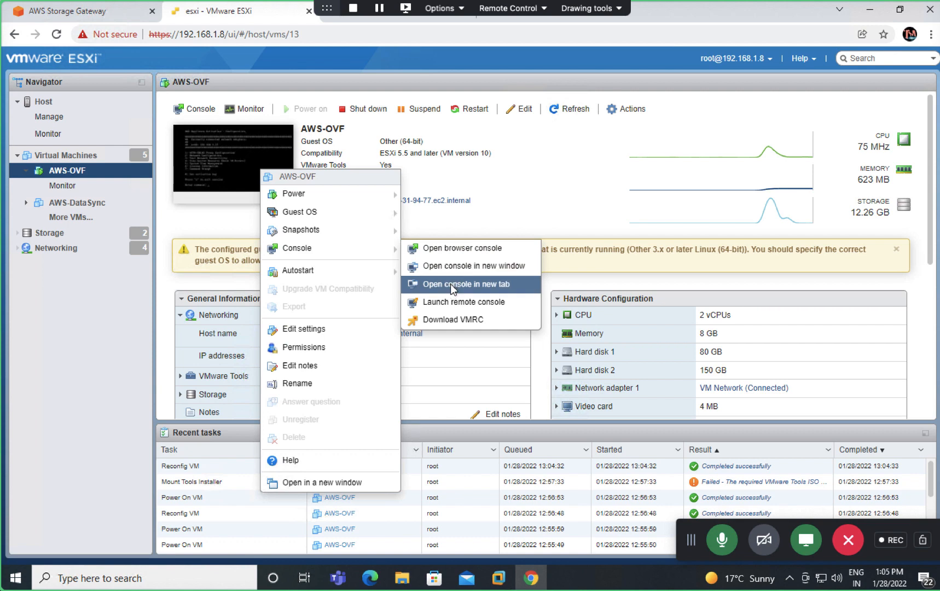
click(451, 284)
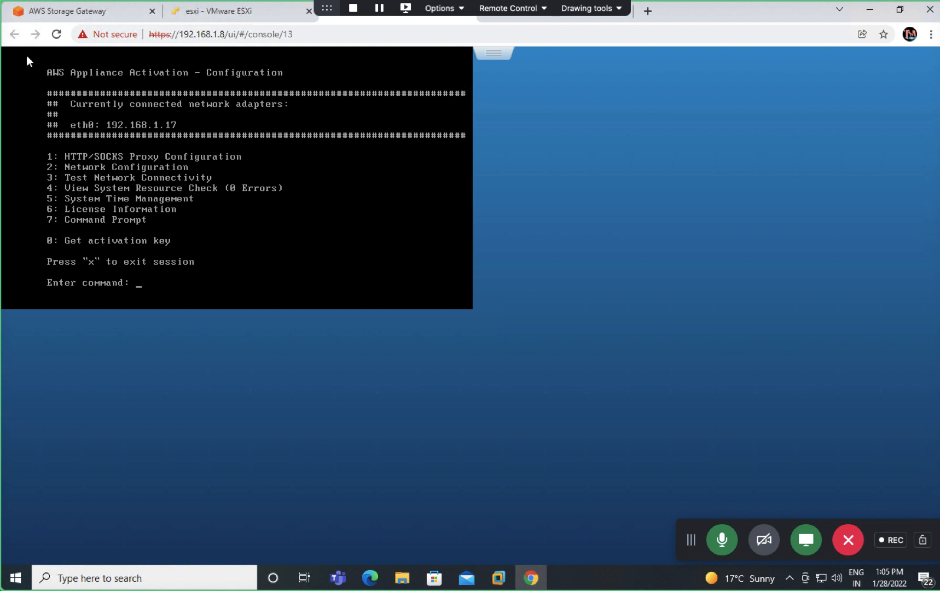
click(237, 15)
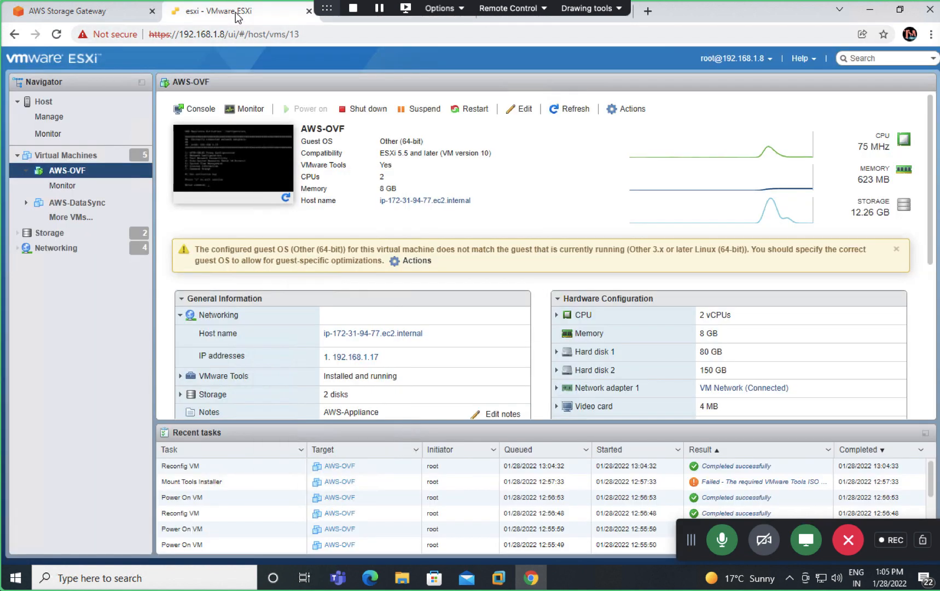
click(108, 11)
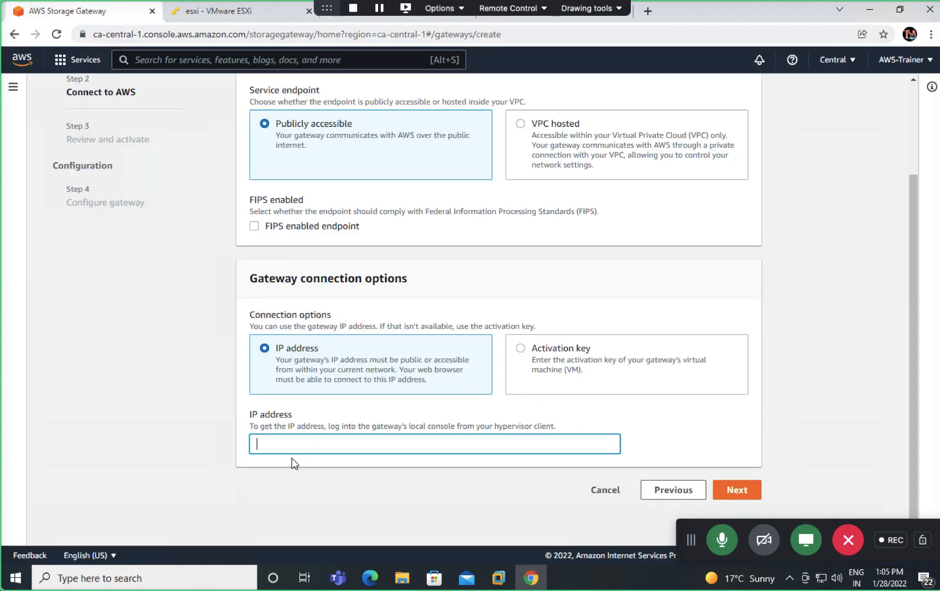
Step: Enter gateway IP address 192.168.1.17 and proceed to Review and activate
text(192.168.1.17)
click(735, 493)
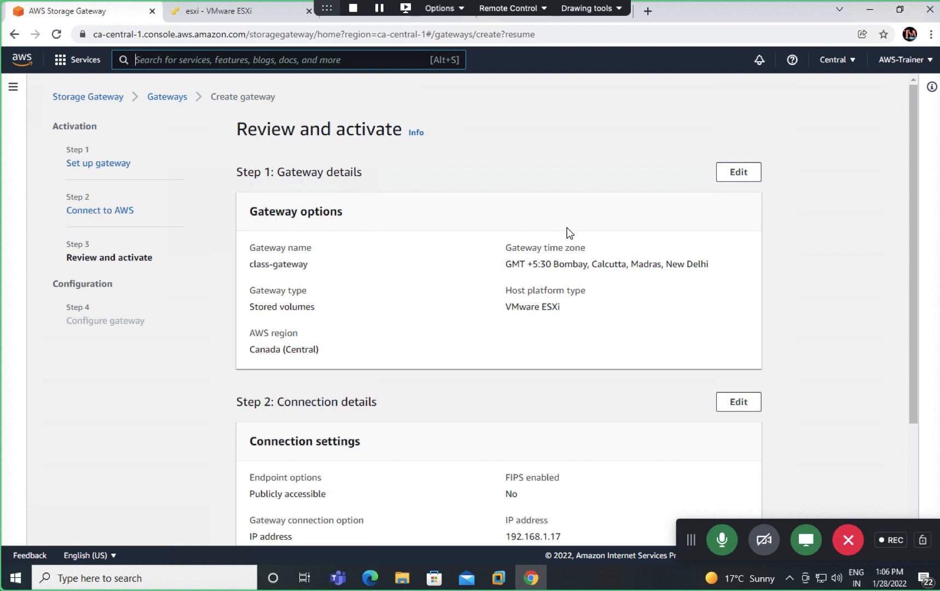
scroll(523, 298, down, 1)
scroll(522, 306, down, 1)
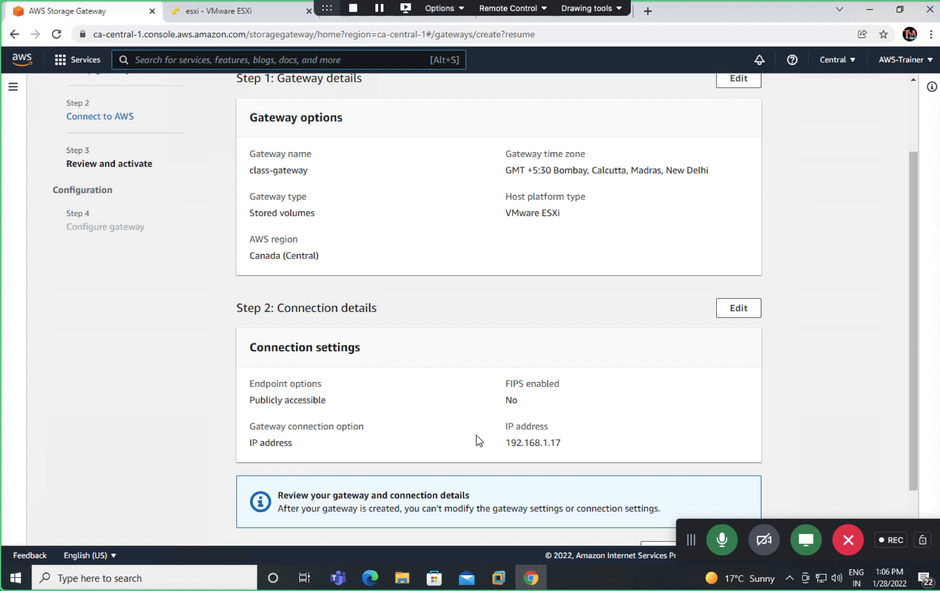
scroll(476, 435, down, 2)
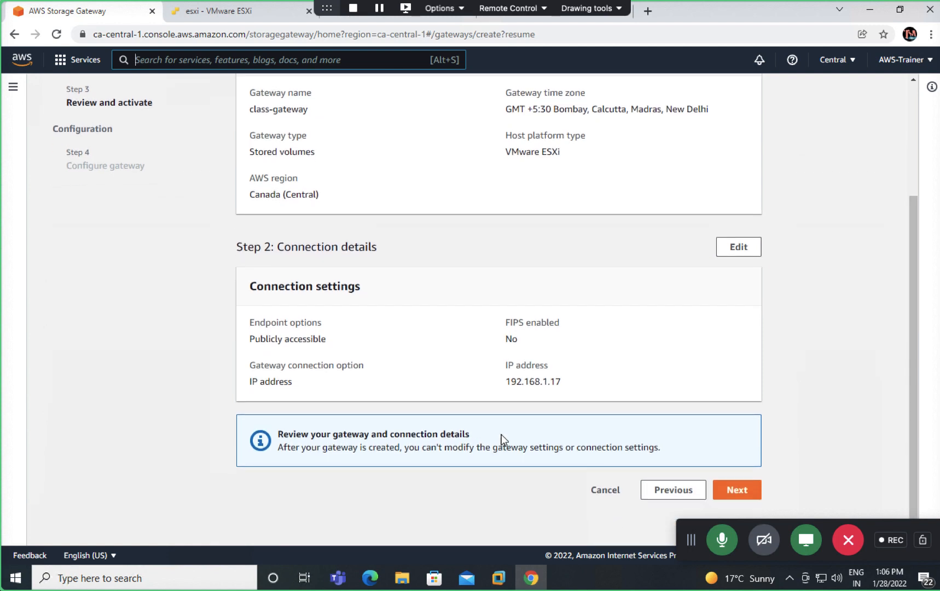
Step: Activate class-gateway from the Review and activate page
click(739, 491)
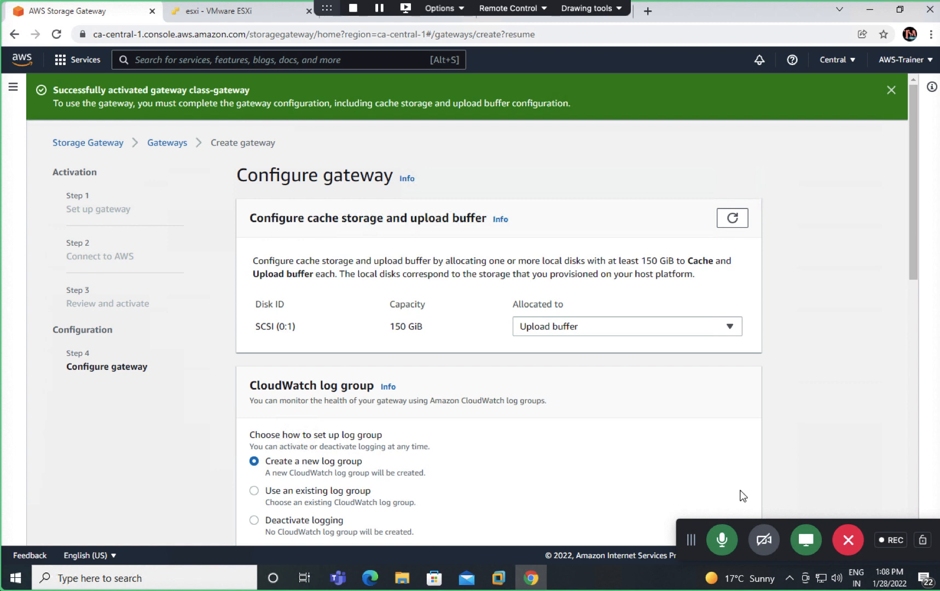
click(626, 329)
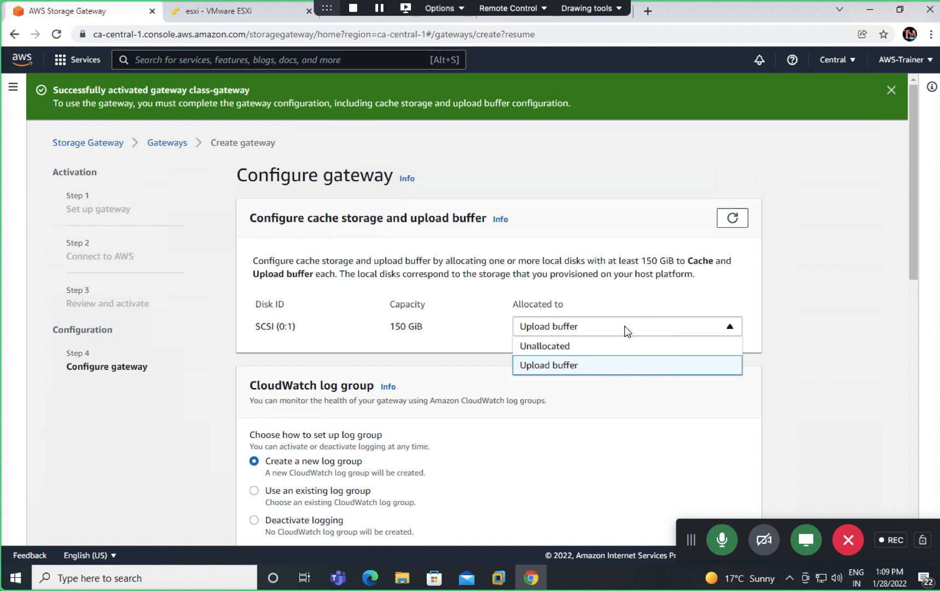
click(564, 346)
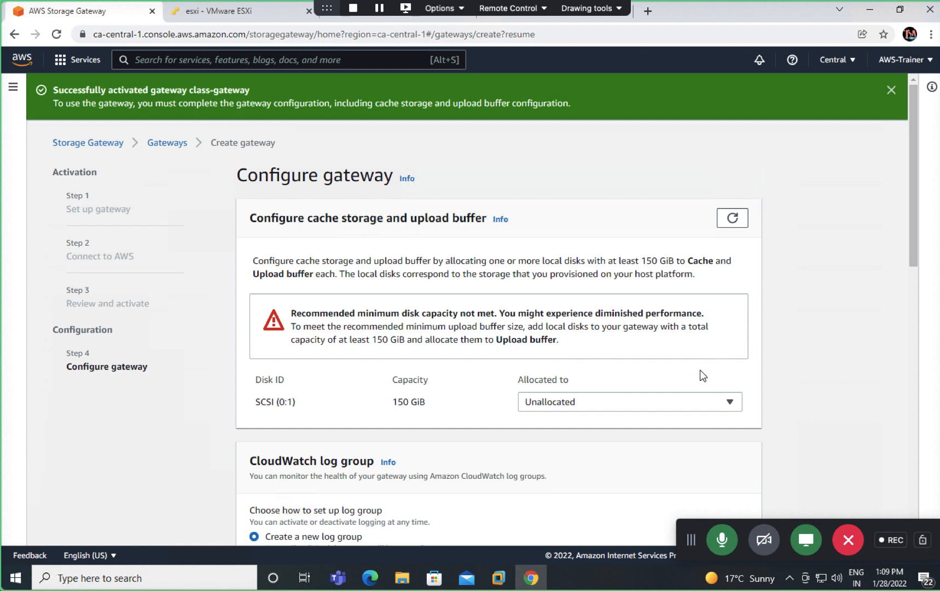
click(546, 405)
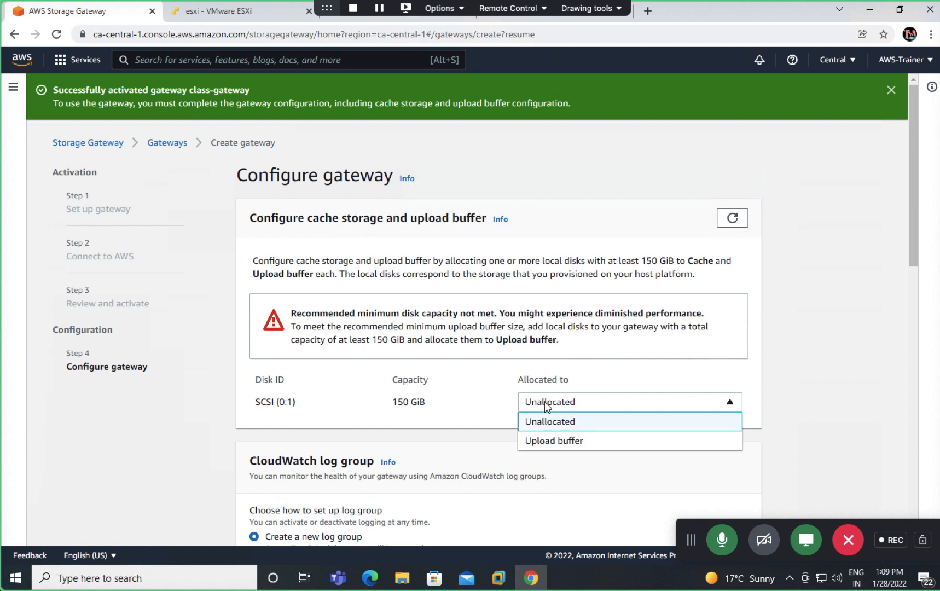
click(543, 444)
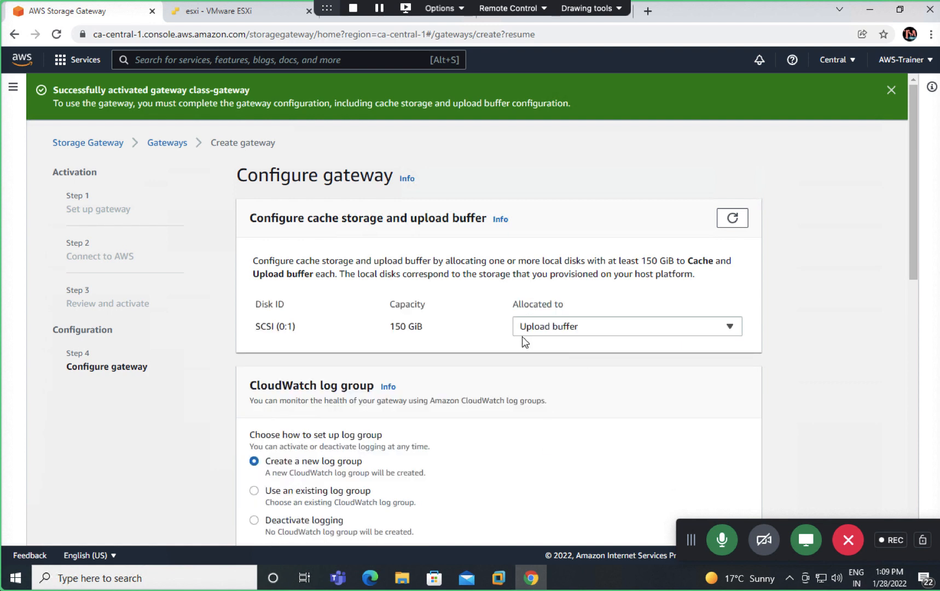
Step: Submit class-gateway's Configure gateway page from the bottom of the form
scroll(505, 340, down, 1)
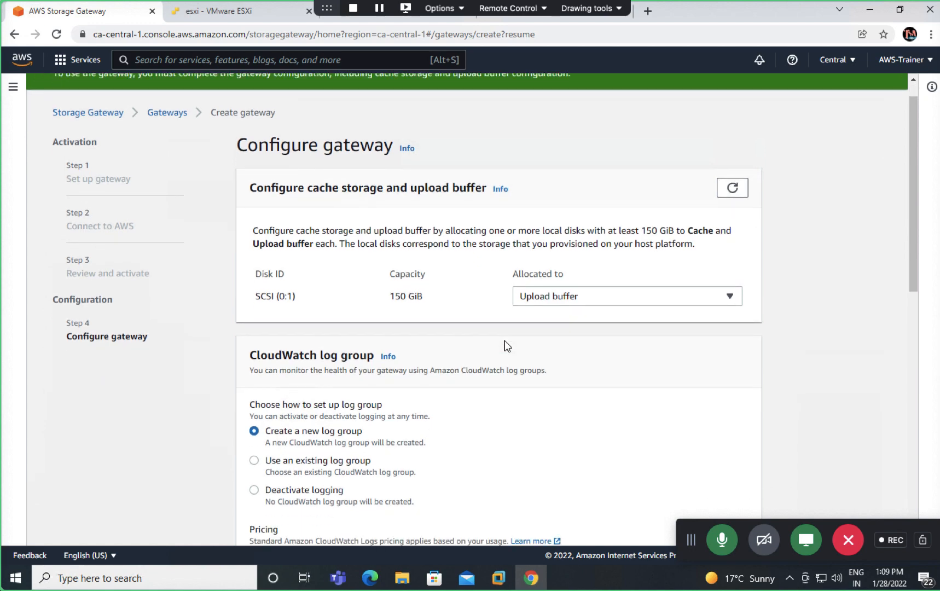
scroll(505, 344, down, 1)
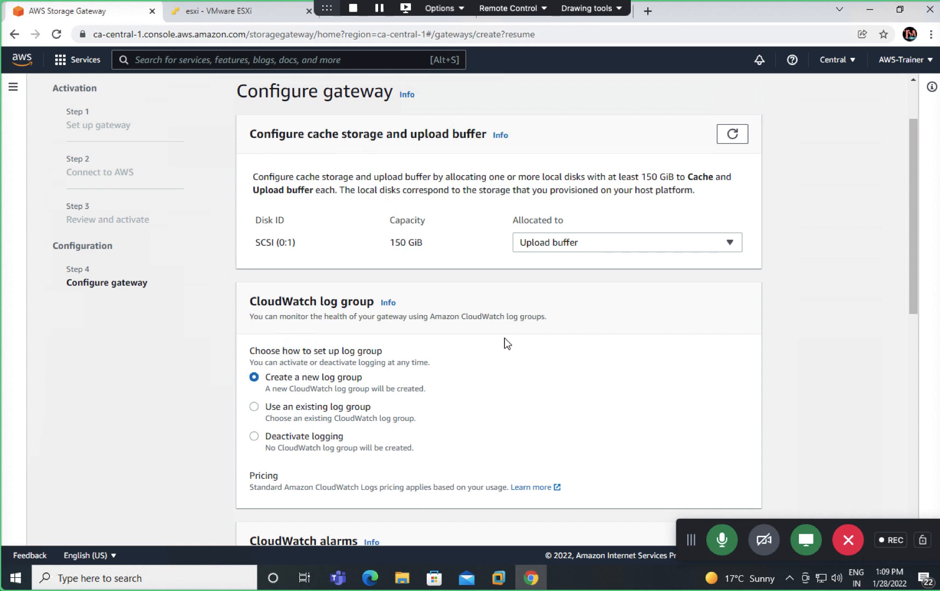
scroll(505, 338, down, 4)
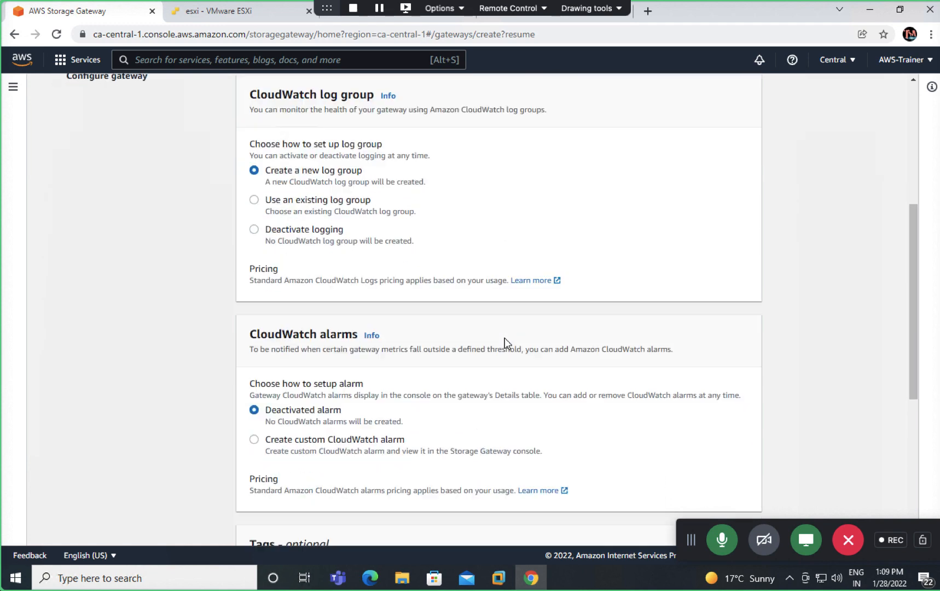
scroll(505, 337, down, 1)
scroll(345, 368, down, 1)
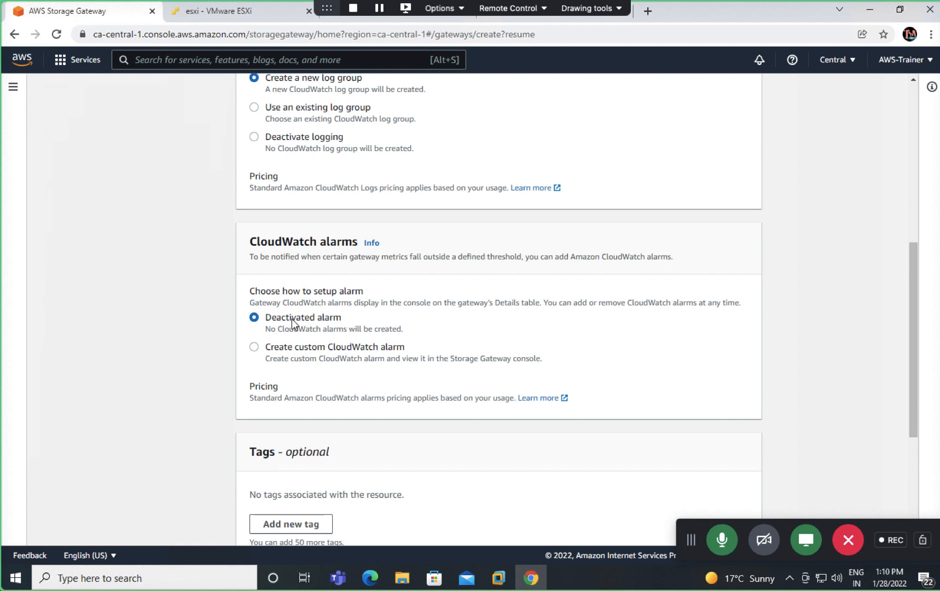
scroll(292, 324, down, 4)
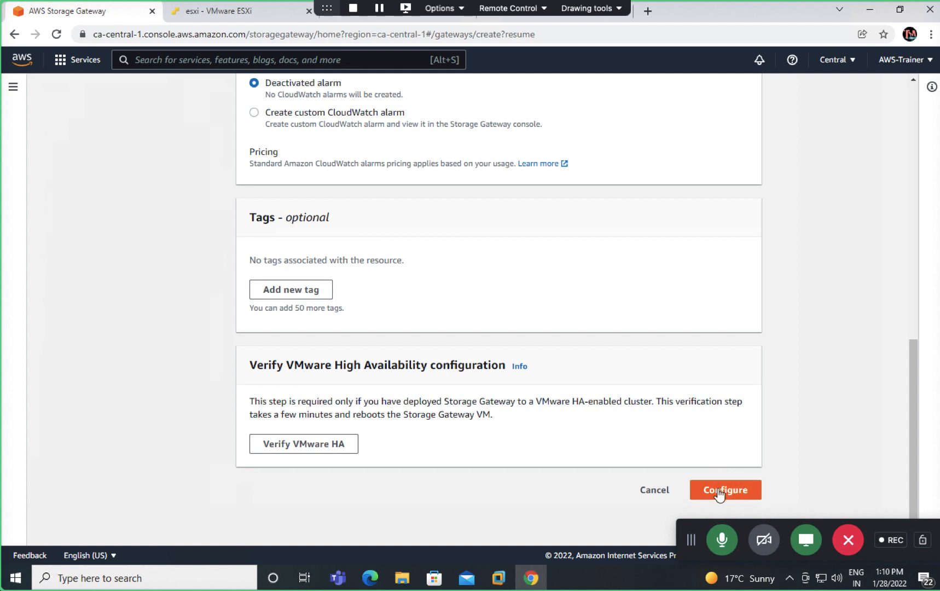
click(719, 494)
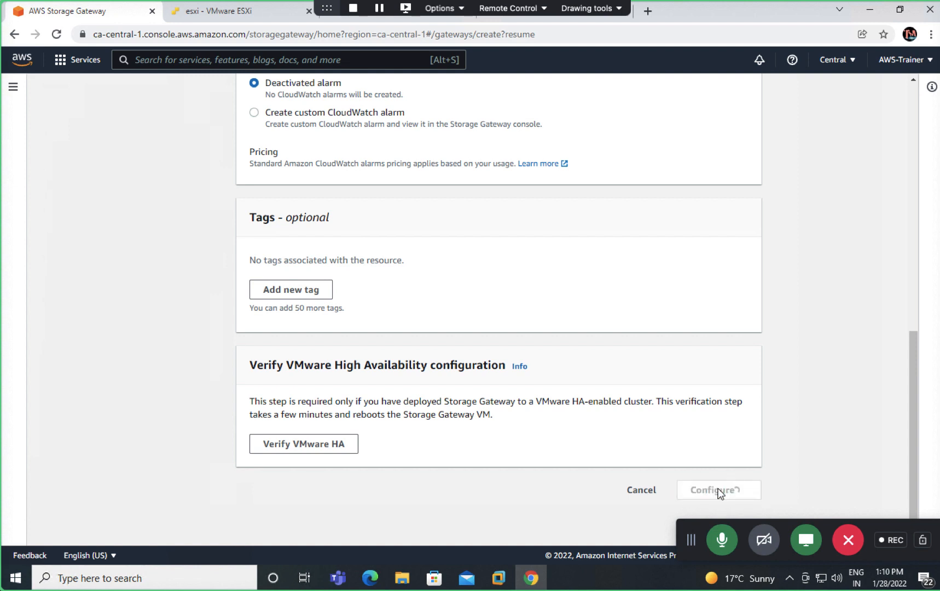
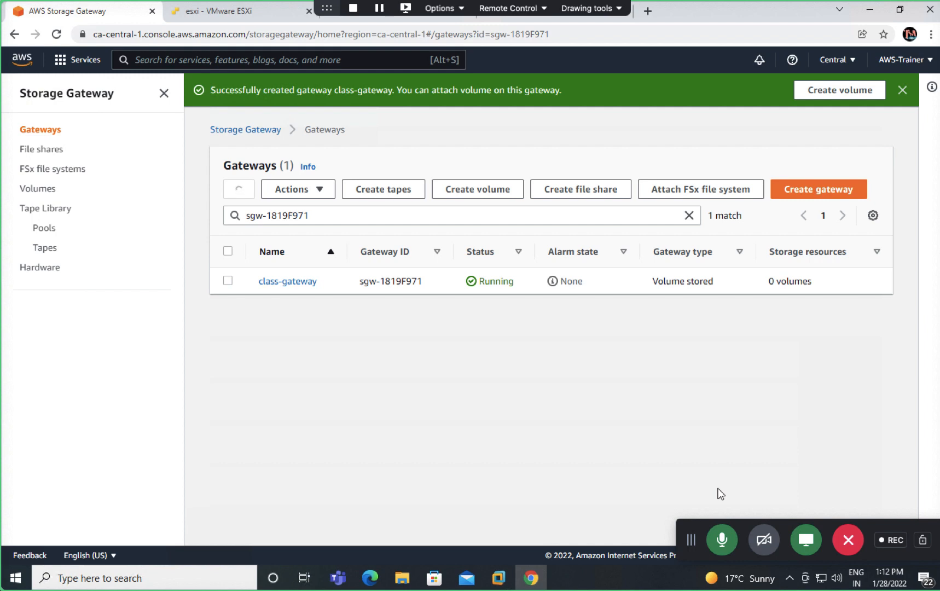
Step: Check class-gateway's details (Running, Volume stored, 0 volumes), then switch to the desktop
click(285, 282)
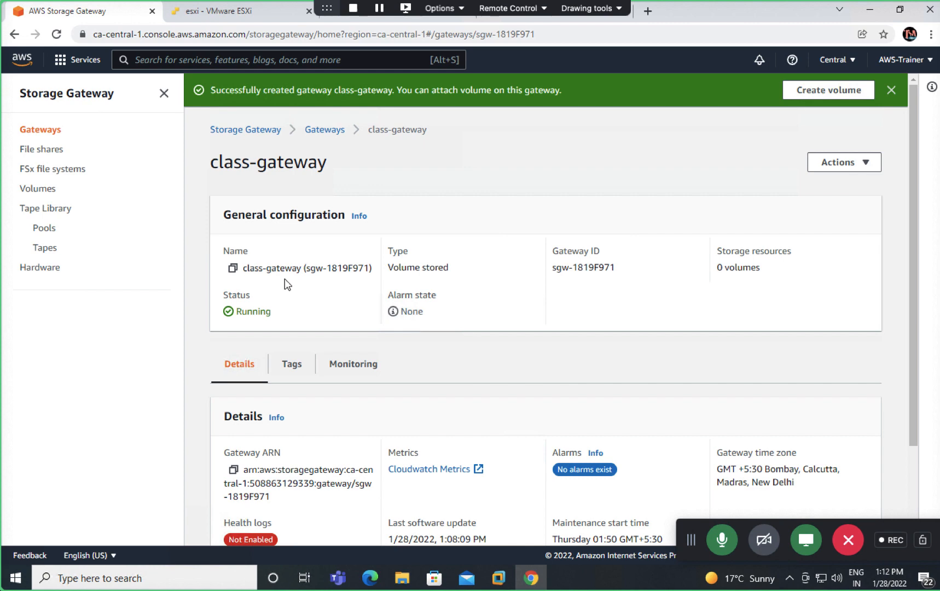
scroll(452, 325, down, 2)
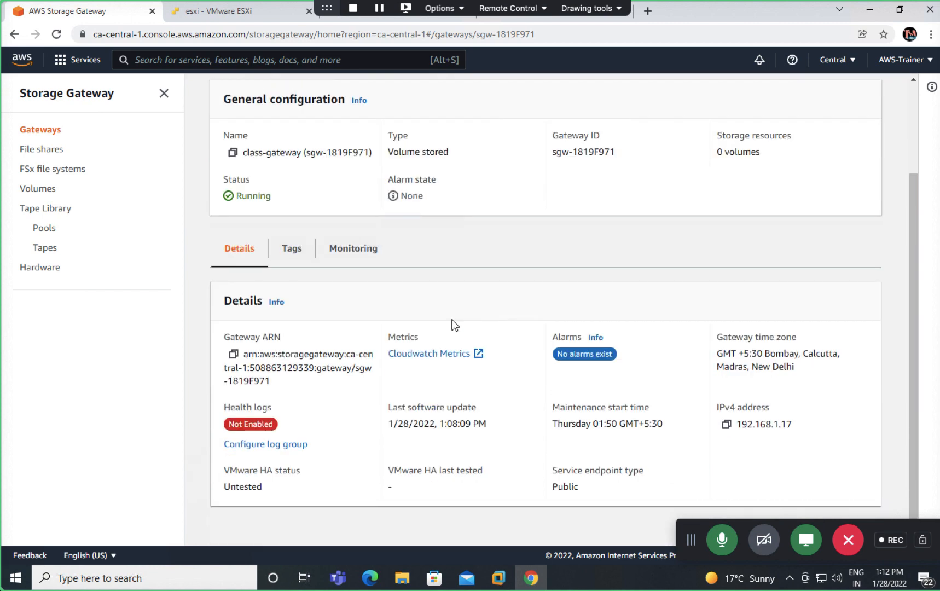
scroll(758, 222, up, 1)
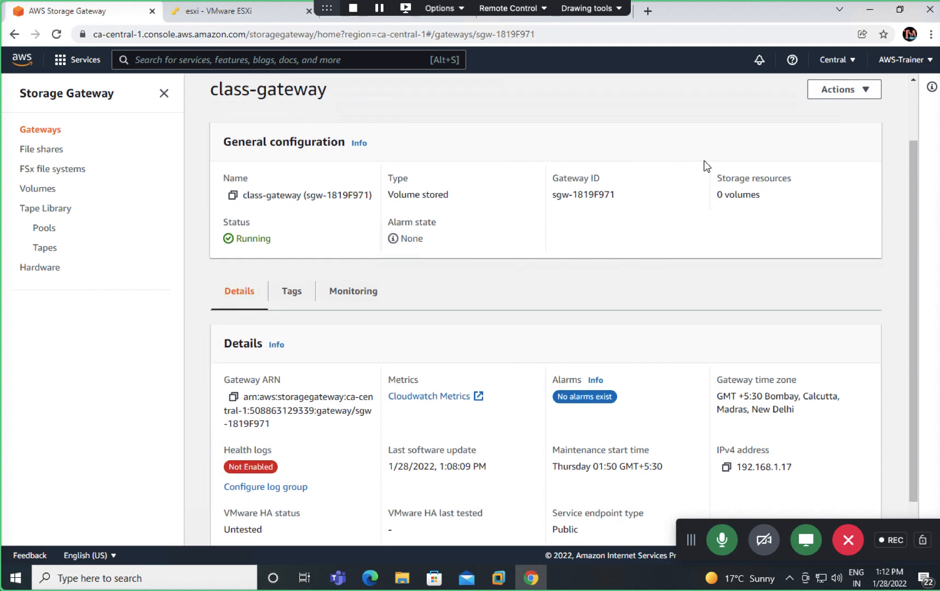
scroll(806, 241, up, 2)
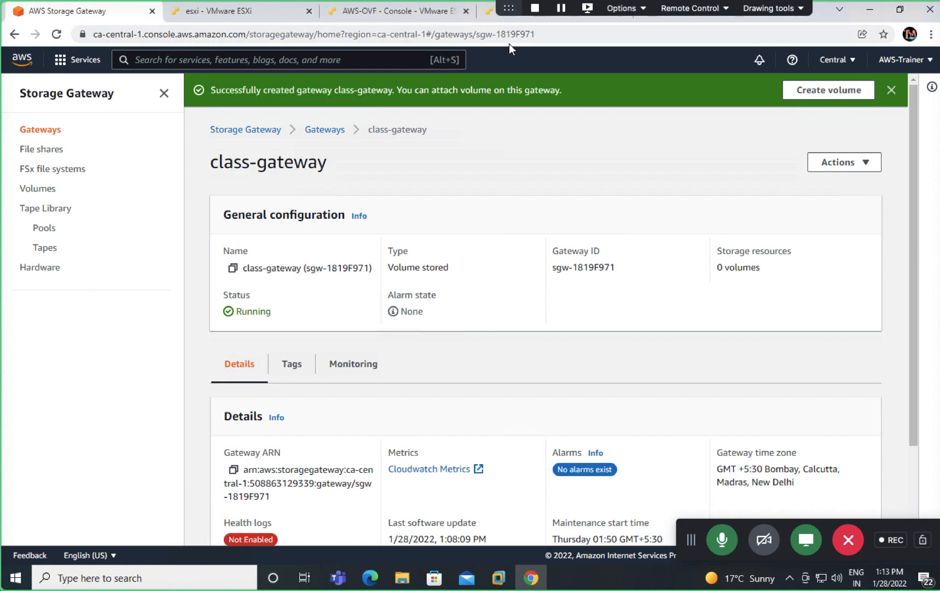
key(ctrl+Left)
key(ctrl+Left)
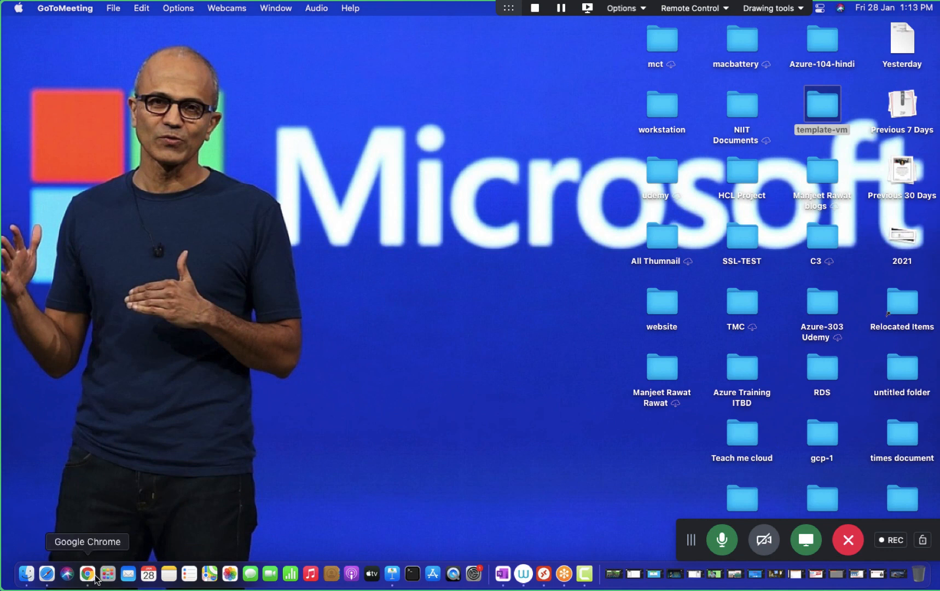
Step: Run a speedtest.net test in Chrome, getting 5 ms ping and 105.08 Mbps download
click(87, 574)
text(spee)
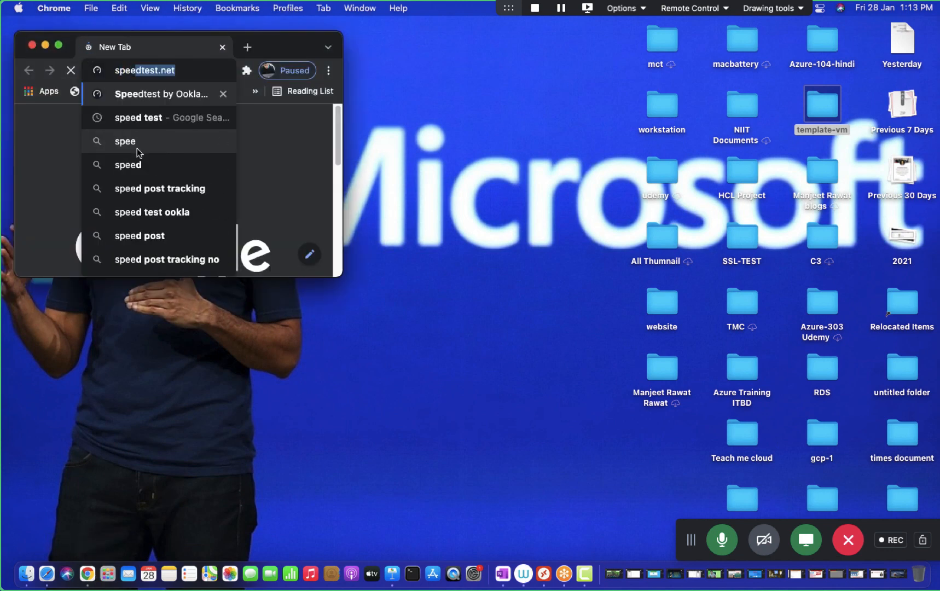
key(Return)
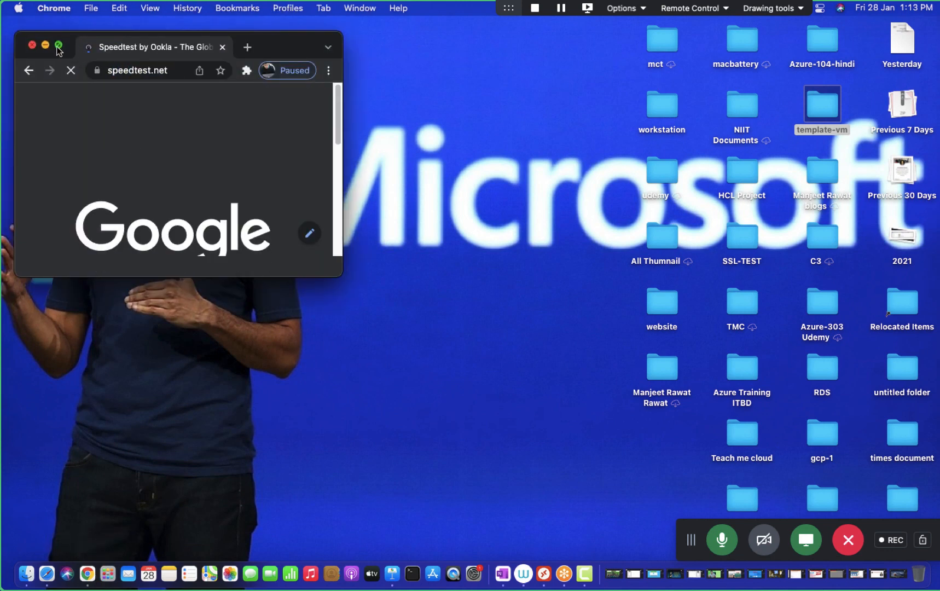
click(59, 45)
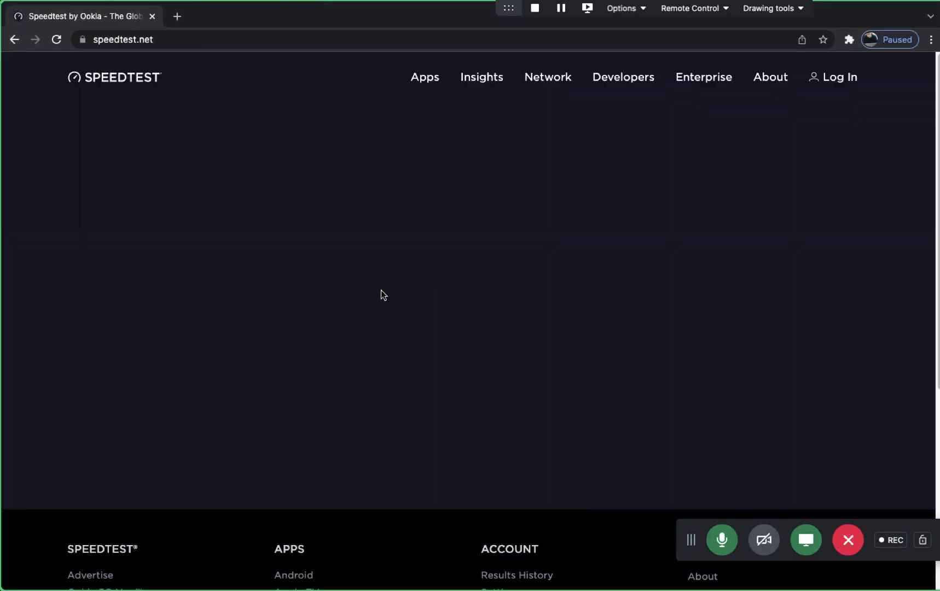
click(415, 306)
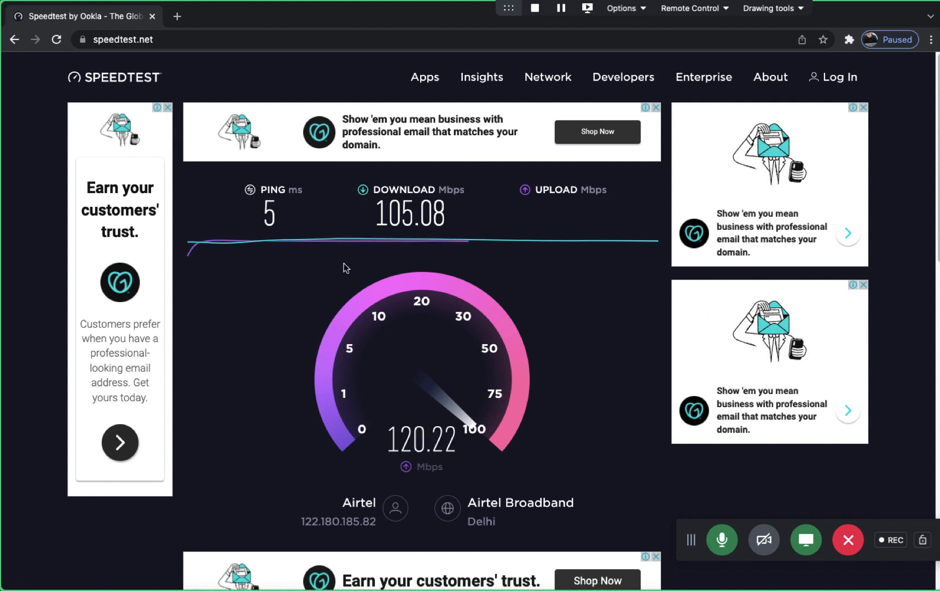
click(180, 17)
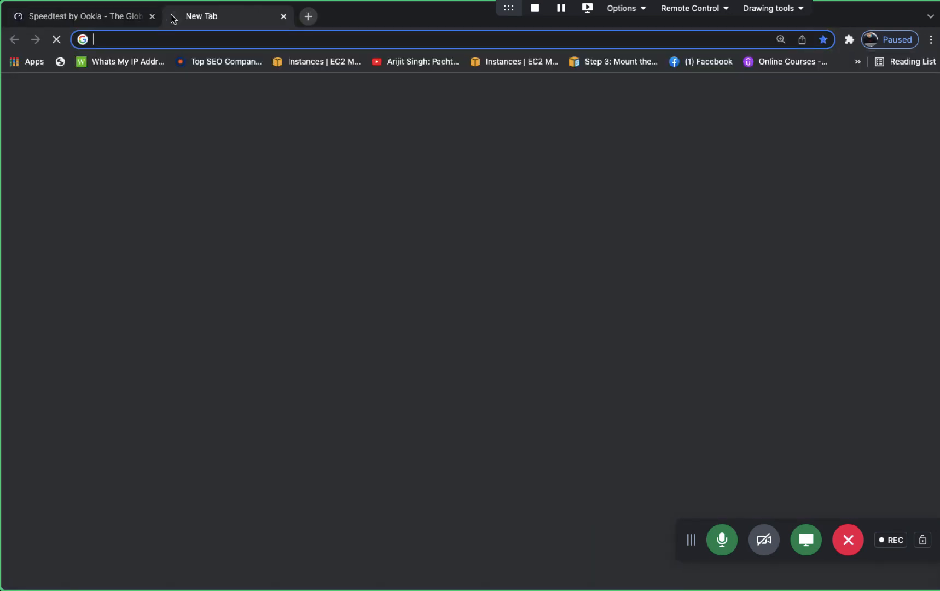
Step: Close the Speedtest tab and load web.whatsapp.com in Chrome
click(154, 17)
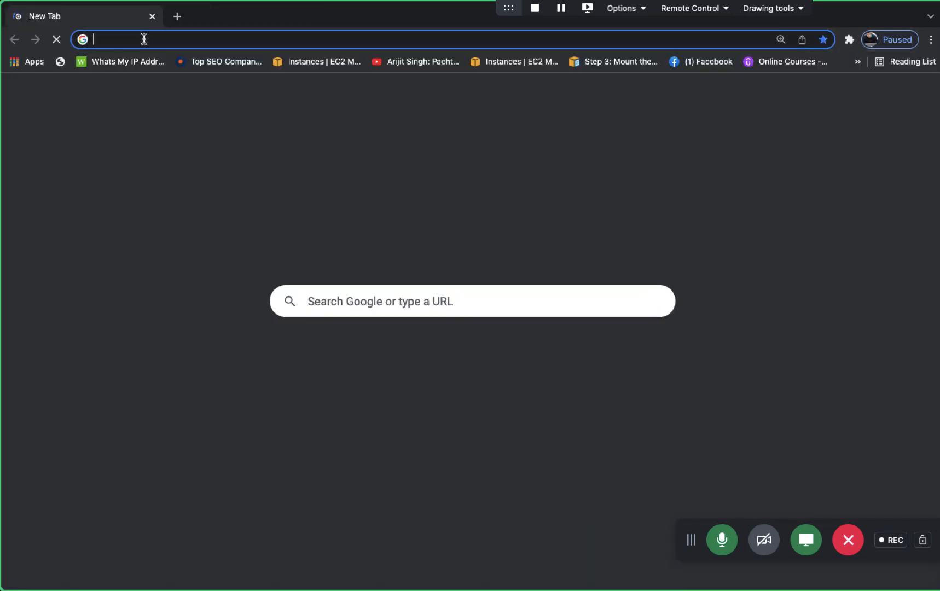
text(we)
key(Return)
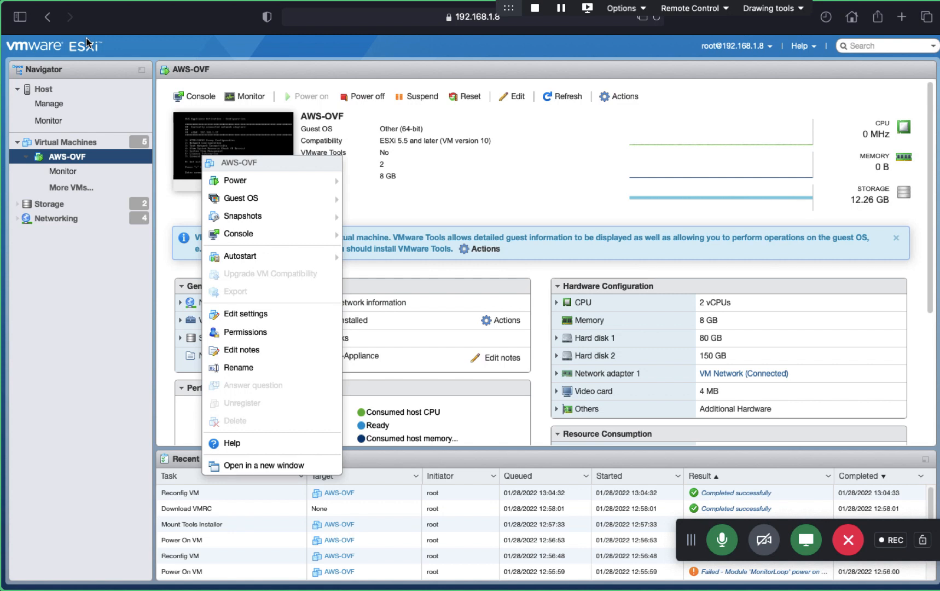
click(463, 218)
key(ctrl+Left)
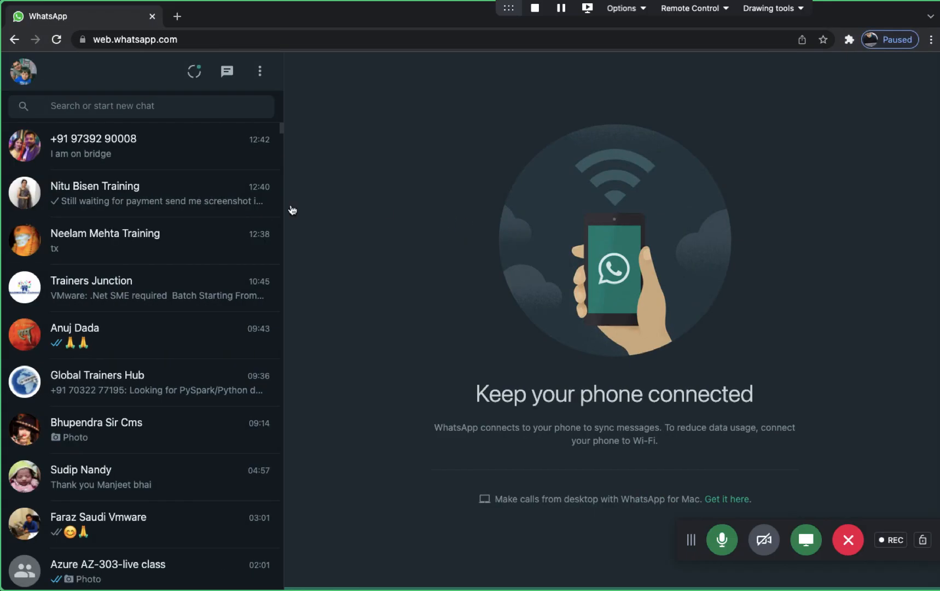
Step: In the training payment chat, glance at the contact's info and send a short follow-up
click(156, 198)
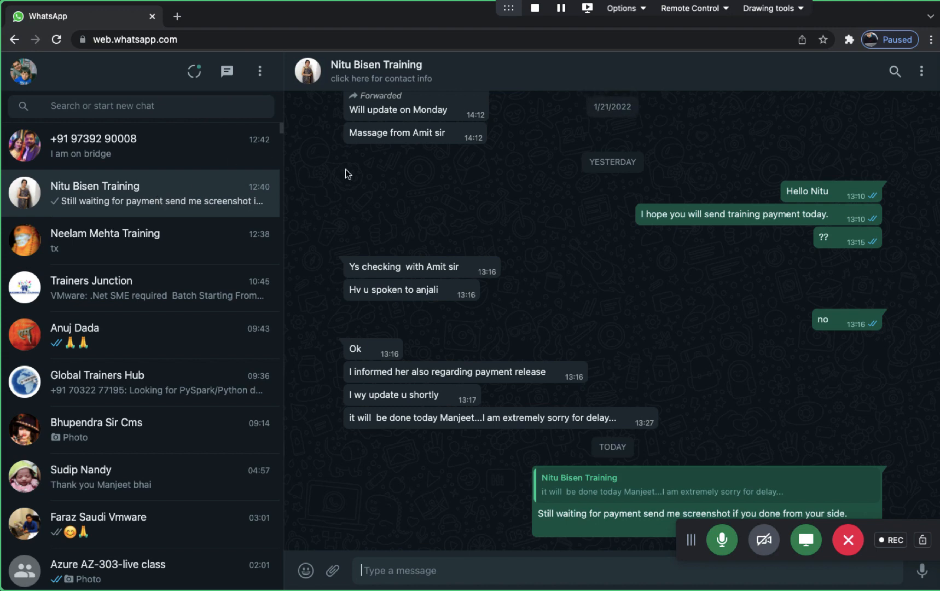
click(377, 64)
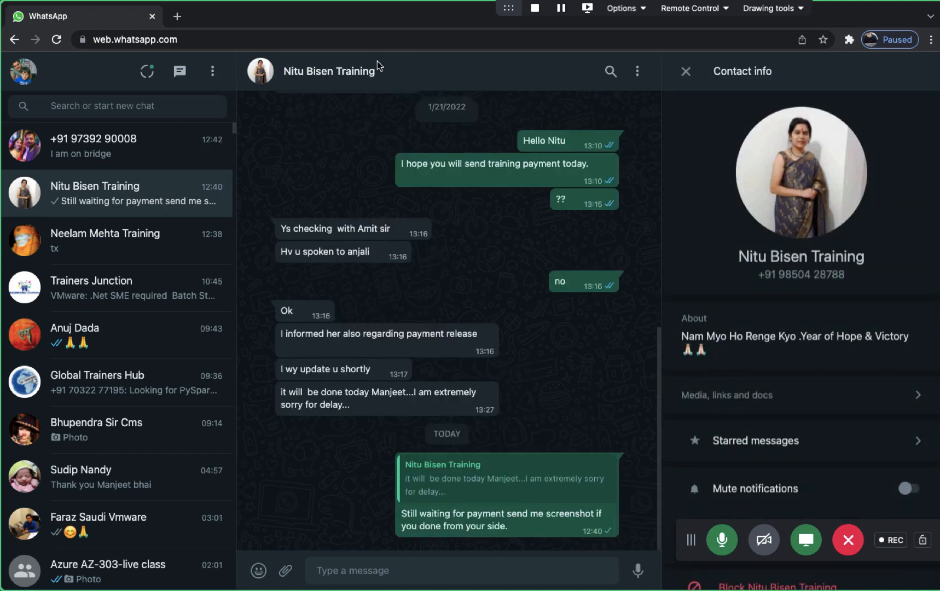
click(688, 72)
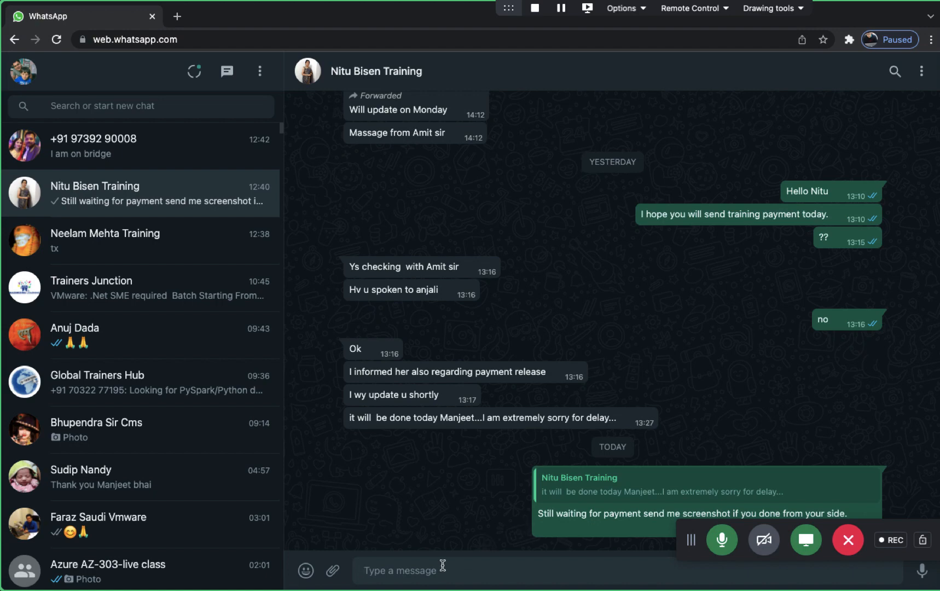
text(??)
key(Return)
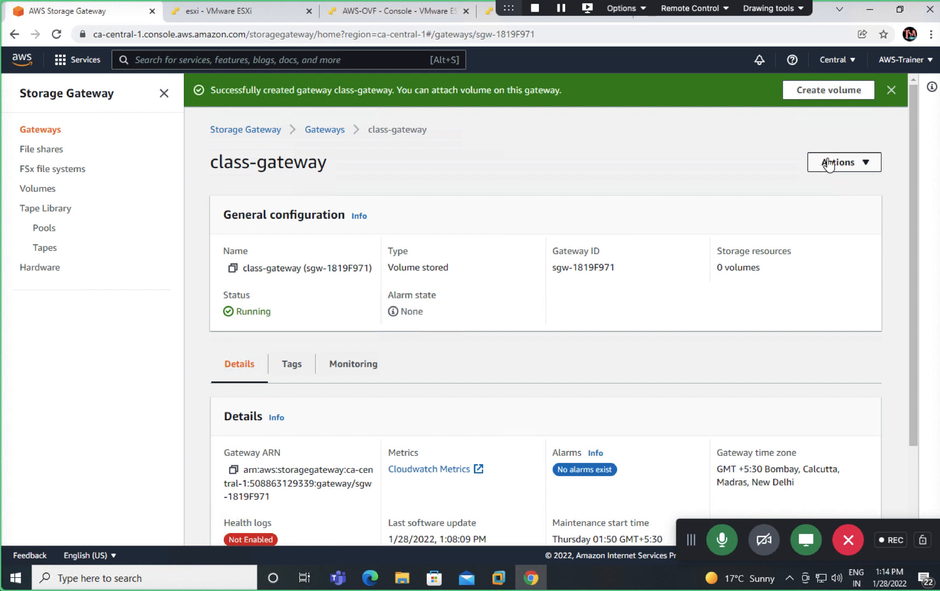
Step: Try a new volume on class-gateway, hit the no-local-disks error, and return to Volumes
click(820, 91)
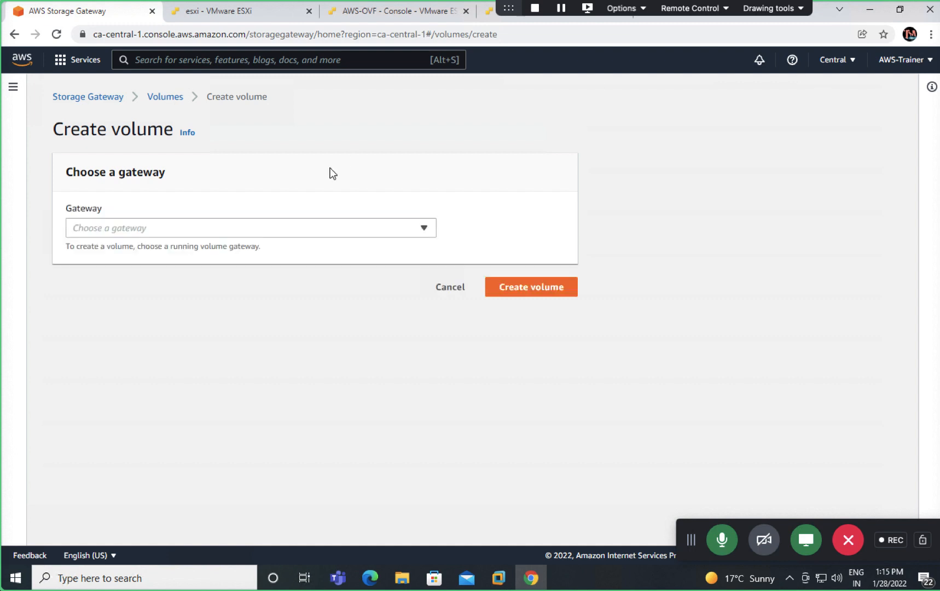
click(299, 230)
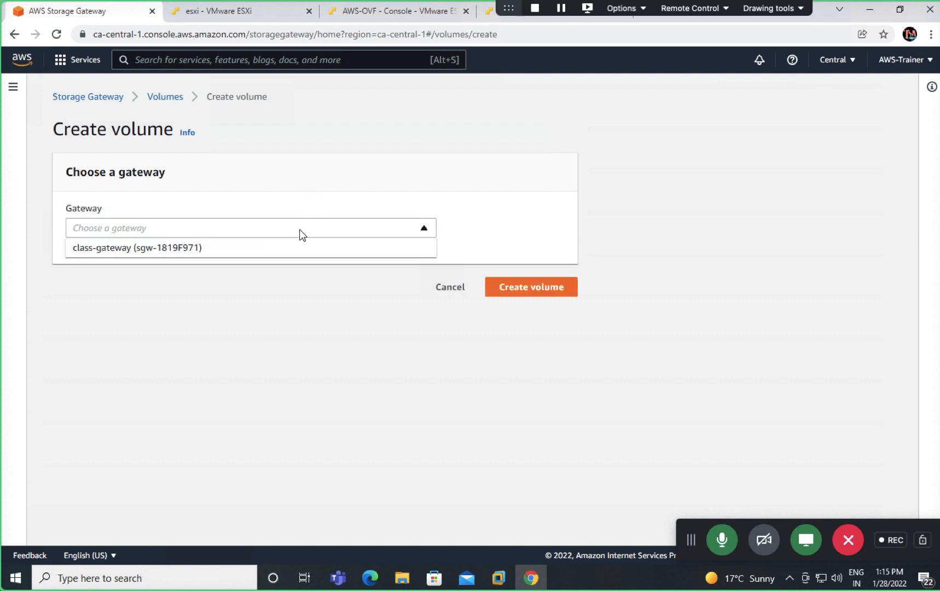
click(160, 247)
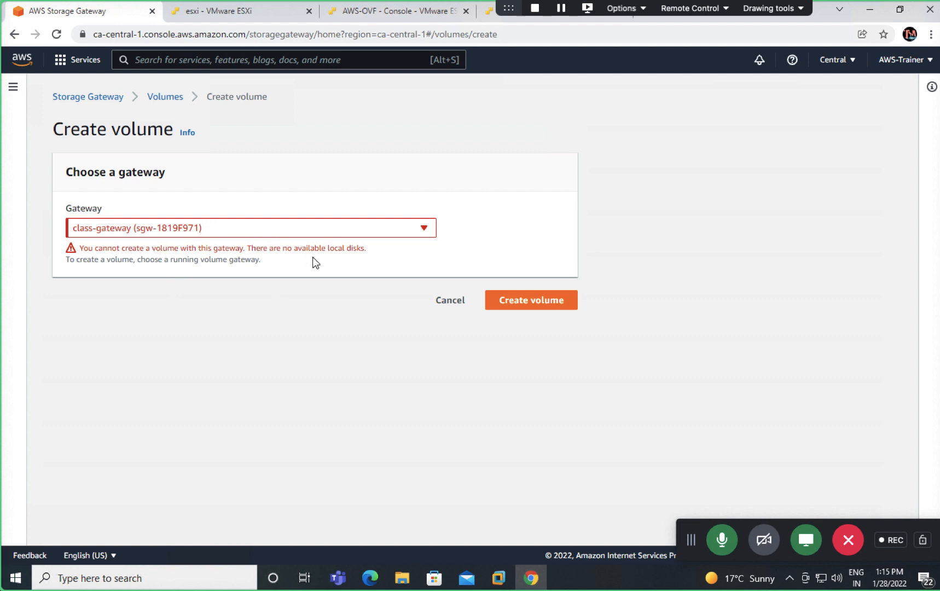
click(350, 231)
click(146, 249)
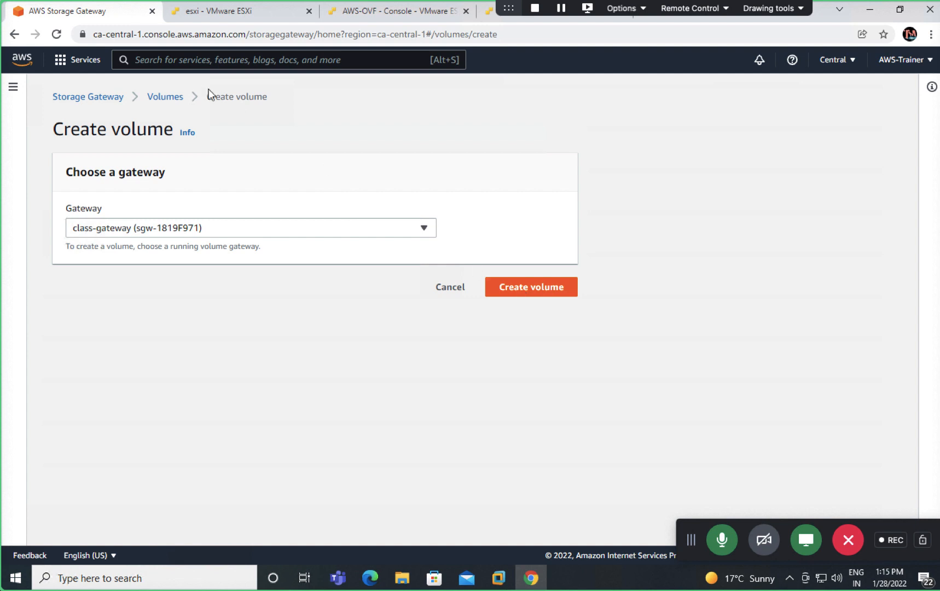
click(178, 97)
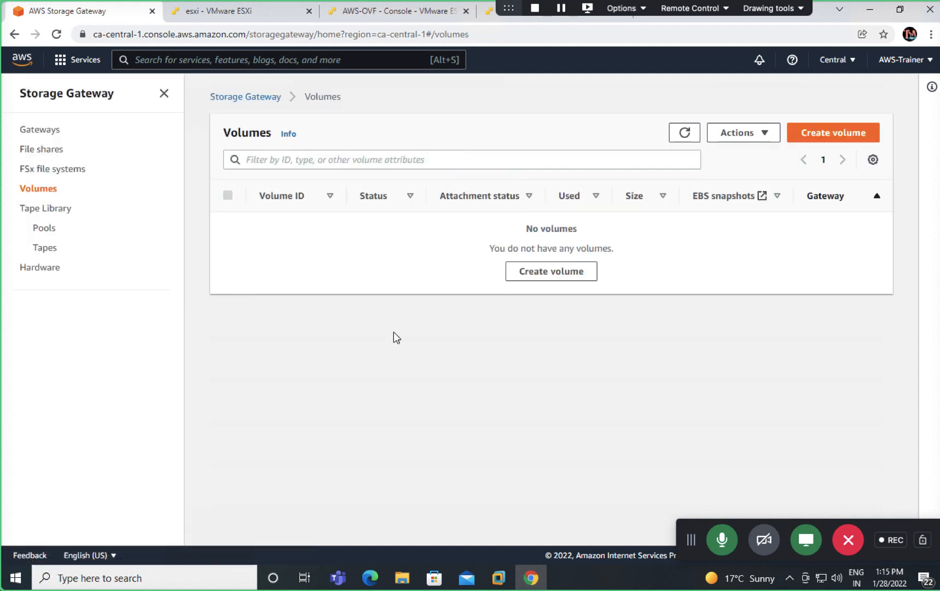
Step: Retry creating a volume on class-gateway and return to the Volumes list after the error
click(554, 270)
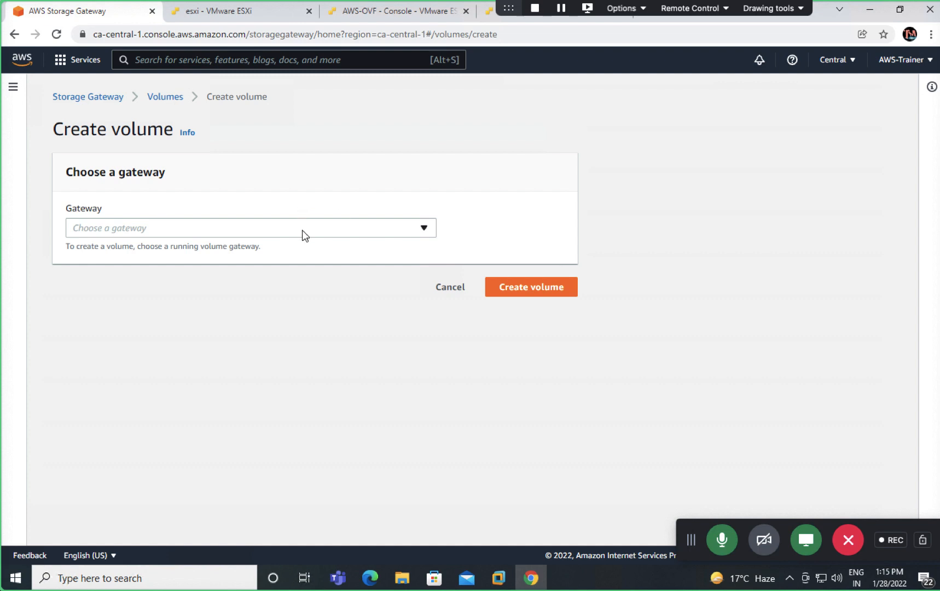
click(302, 230)
click(158, 251)
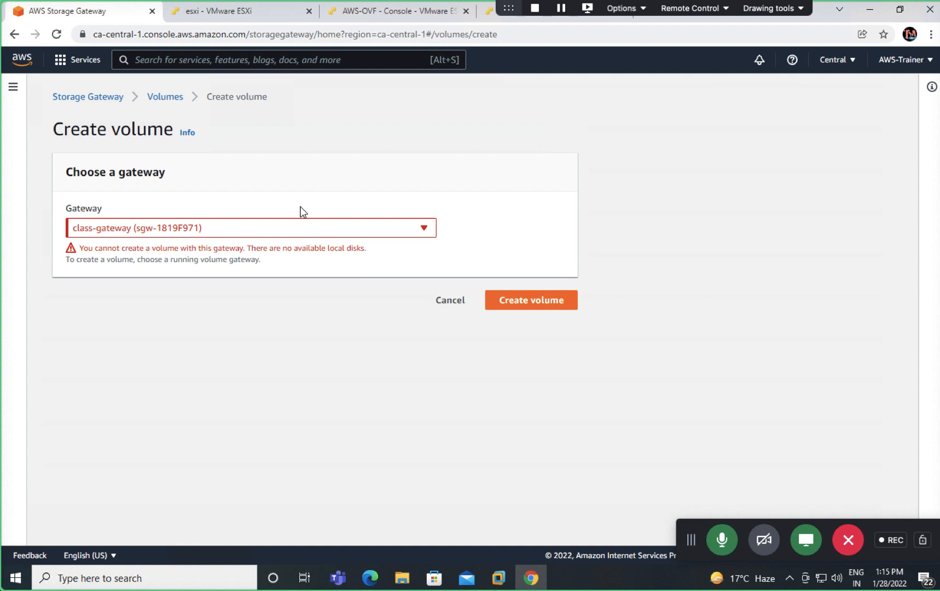
click(174, 97)
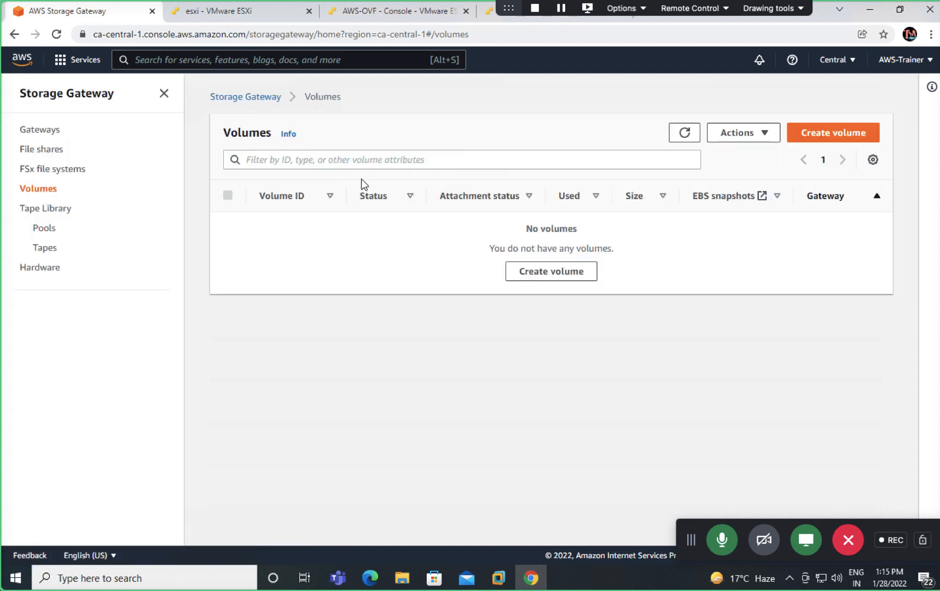
Step: Refresh the empty Volumes list, then go to the Gateways list
click(691, 139)
click(683, 135)
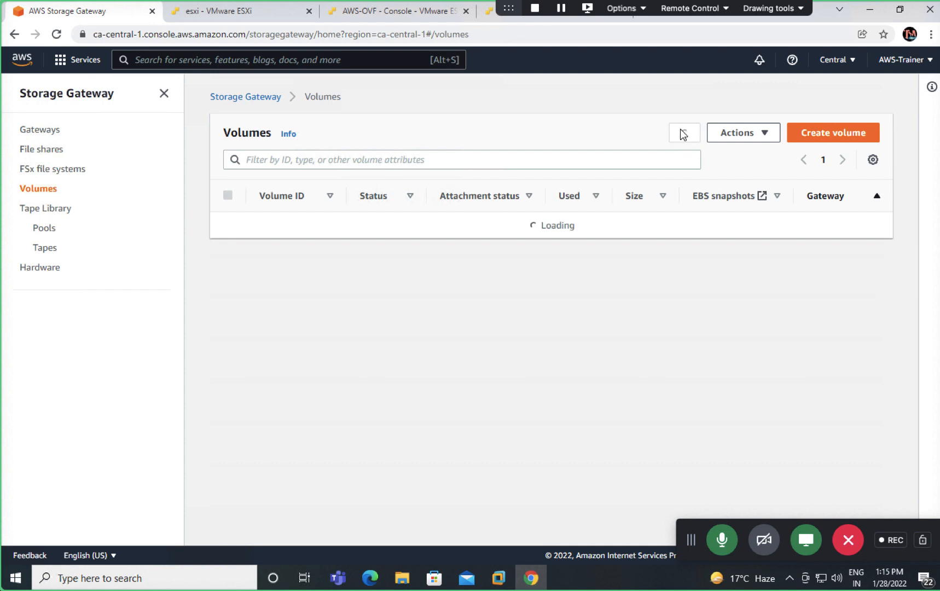
click(683, 134)
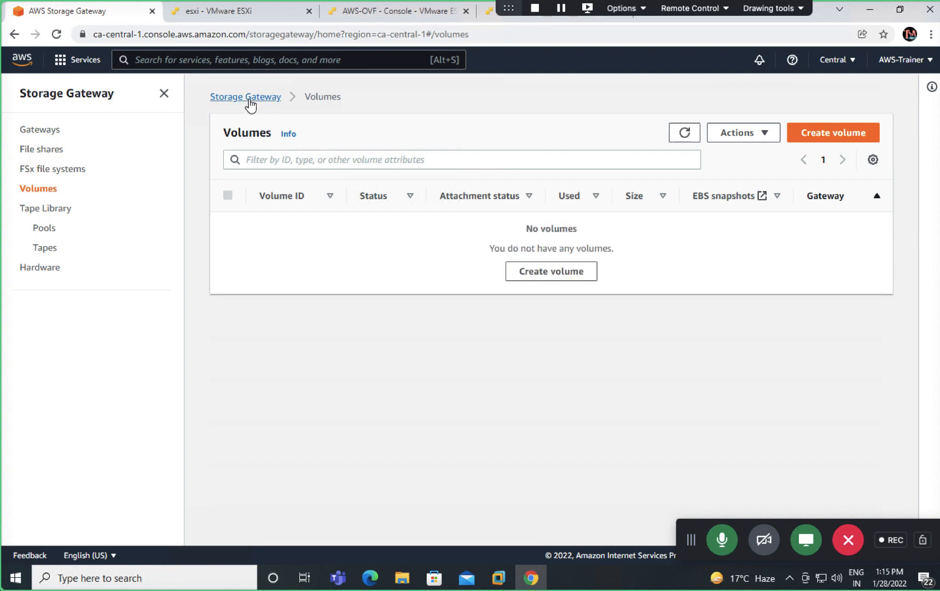
click(250, 102)
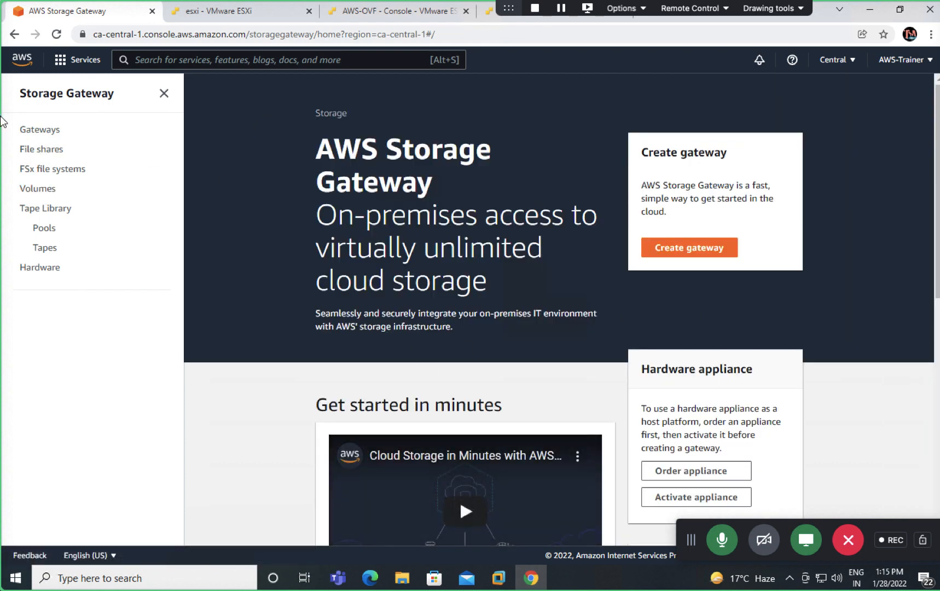
click(33, 133)
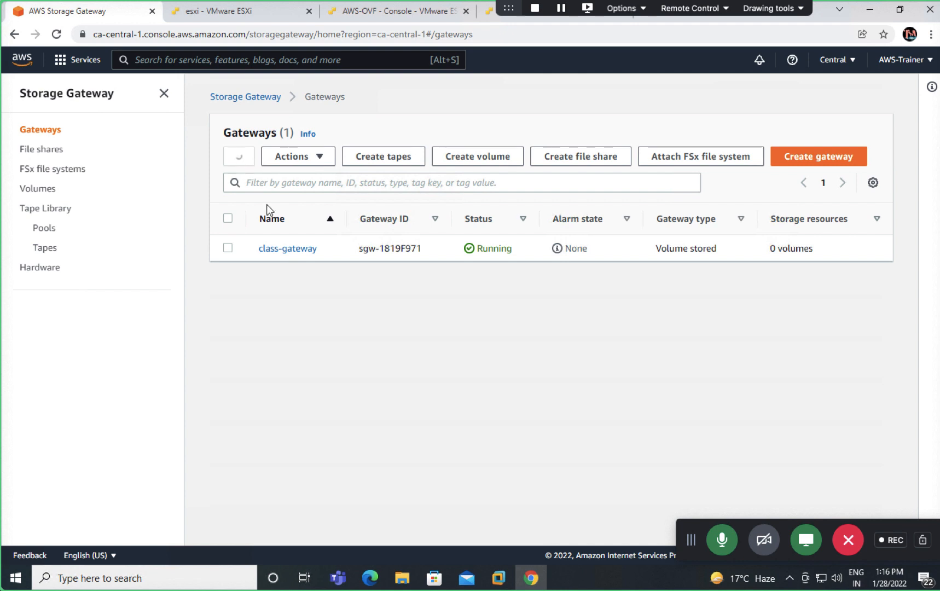
Step: Select class-gateway in the Gateways list, refresh it, and switch to the gateway appliance's console
click(227, 248)
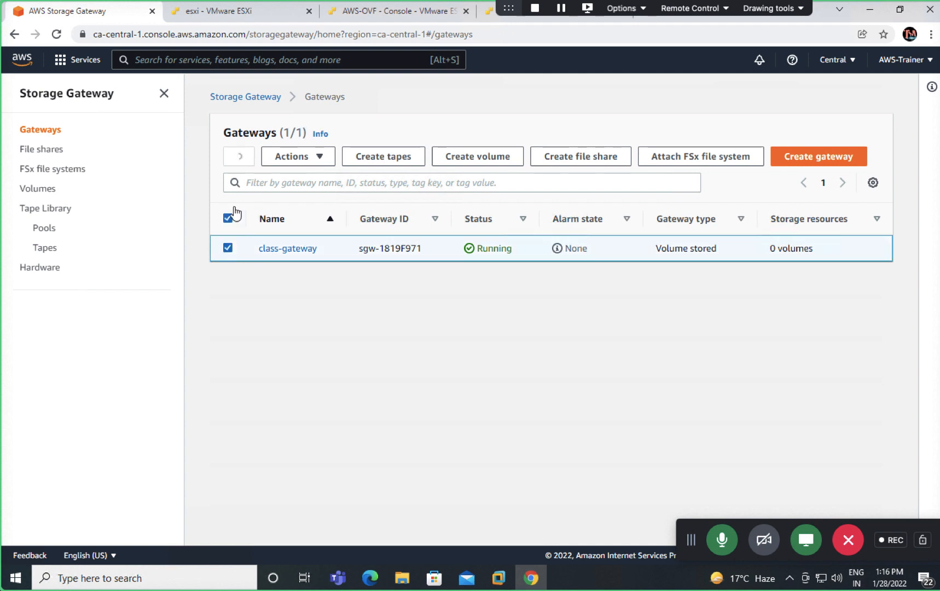
click(239, 158)
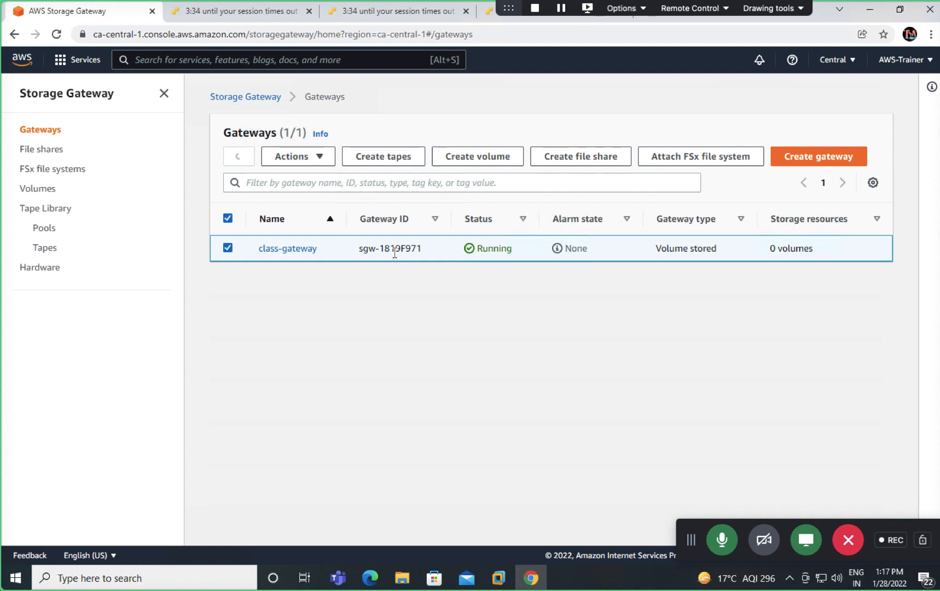
click(407, 17)
Step: Reload the ESXi page for AWS-OVF, then return to the remote Windows session
click(233, 15)
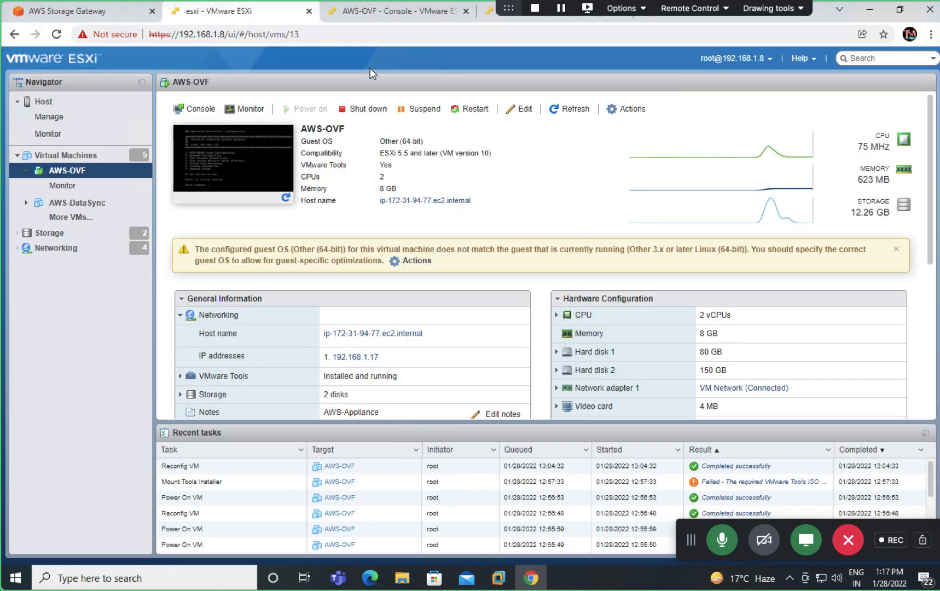
click(56, 34)
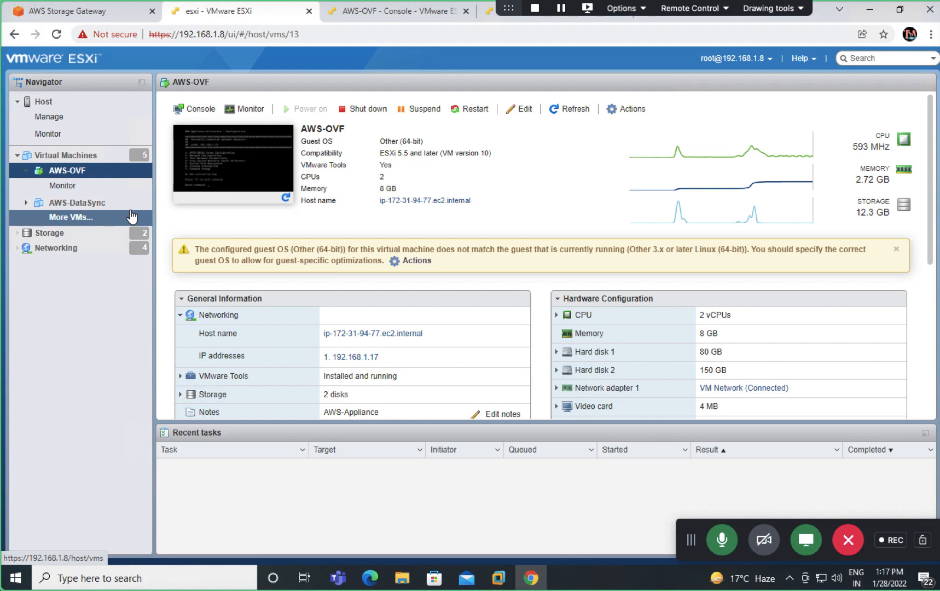
key(ctrl+Left)
key(ctrl+Left)
key(ctrl+Right)
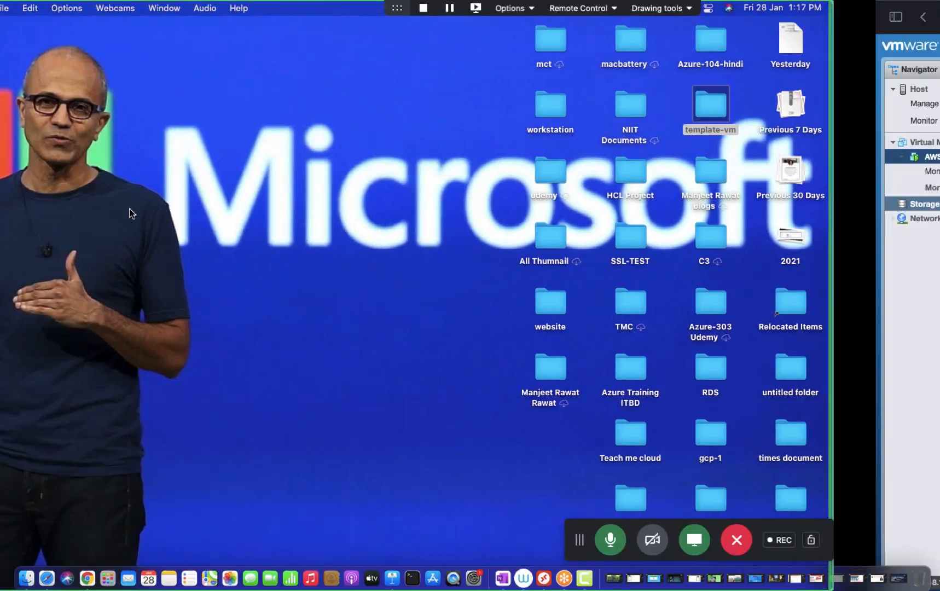
key(ctrl+Right)
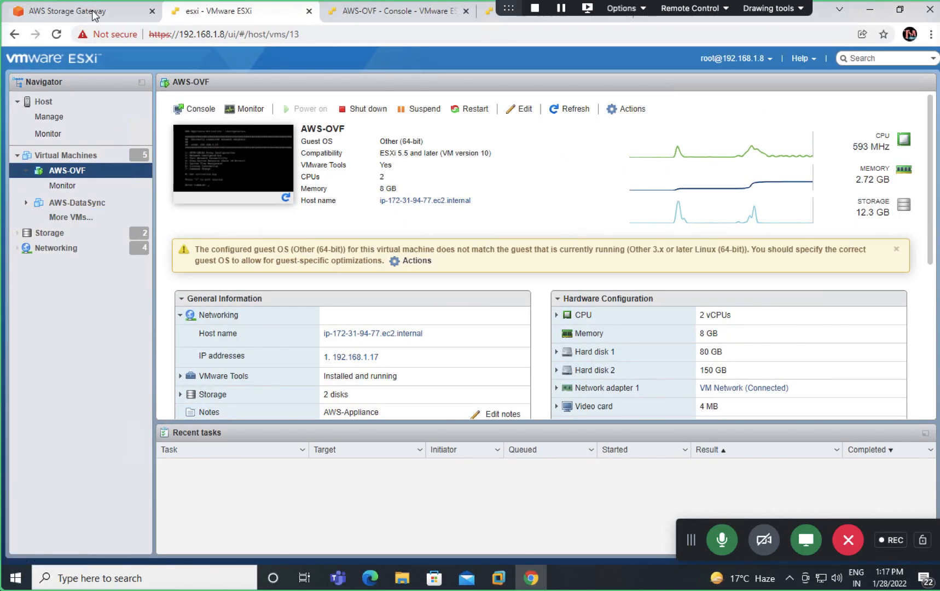
Step: Reload the Storage Gateway Gateways list and select class-gateway
click(93, 12)
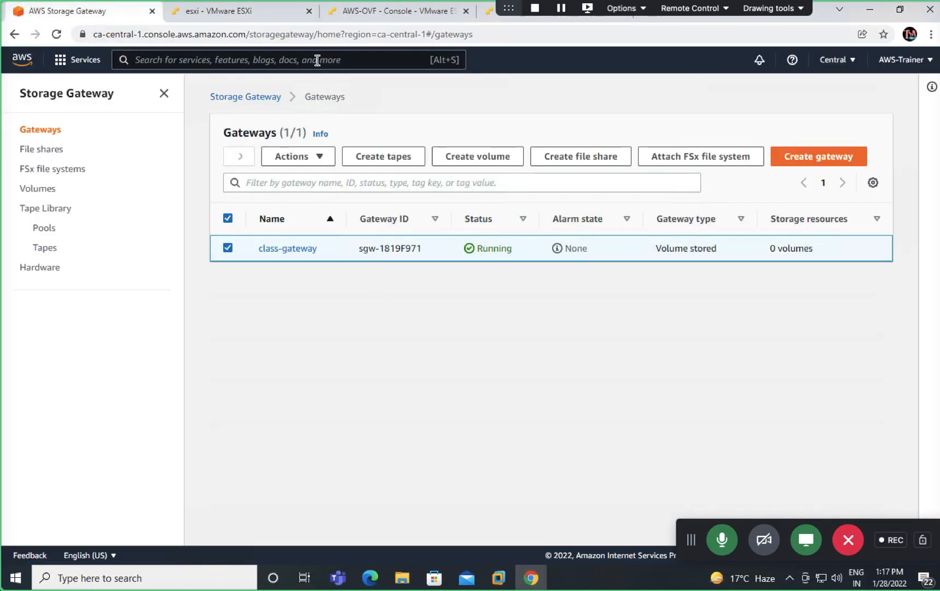
click(324, 37)
key(Return)
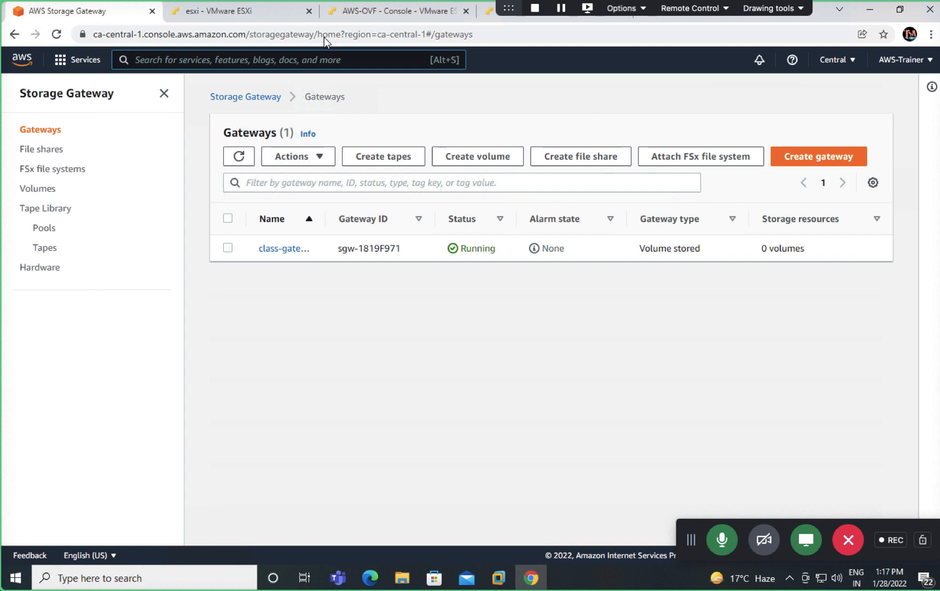
click(228, 247)
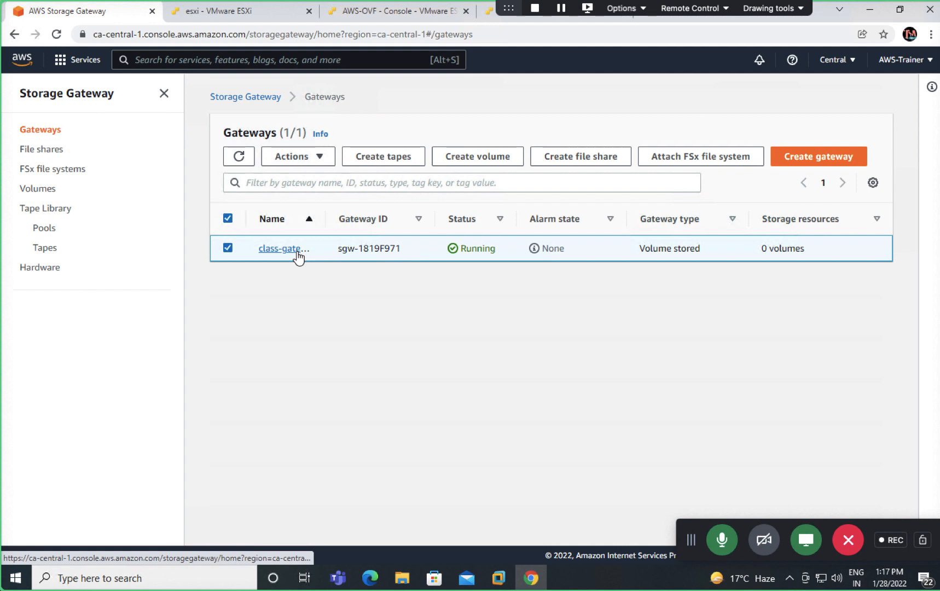
Step: Start a new volume with class-gateway as its gateway, then go back to the ESXi page
click(464, 158)
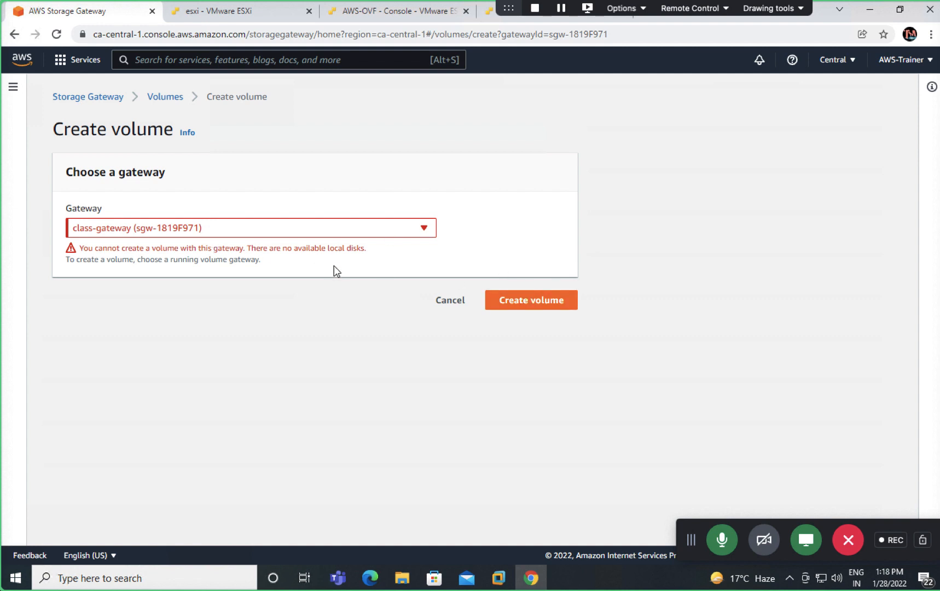
click(351, 229)
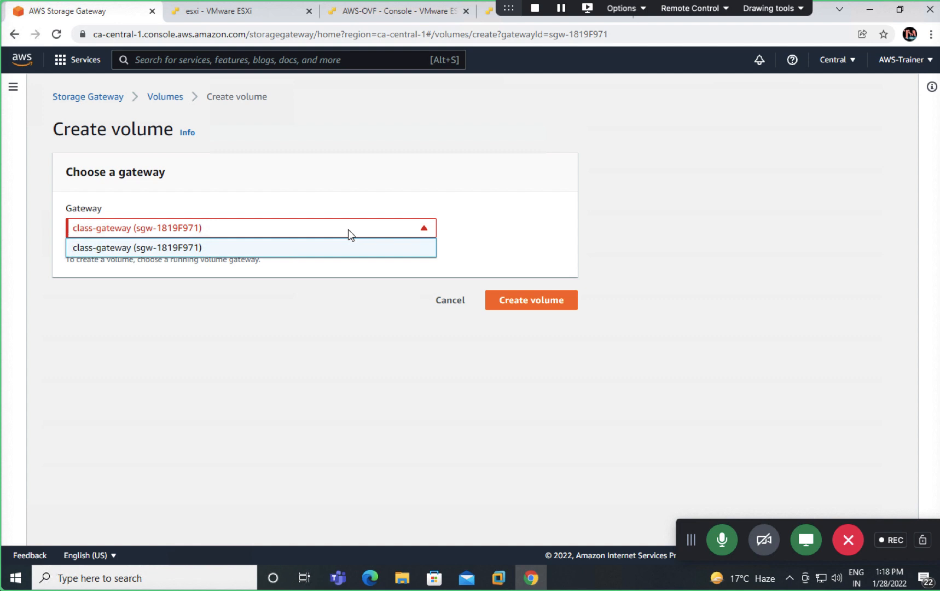
click(181, 248)
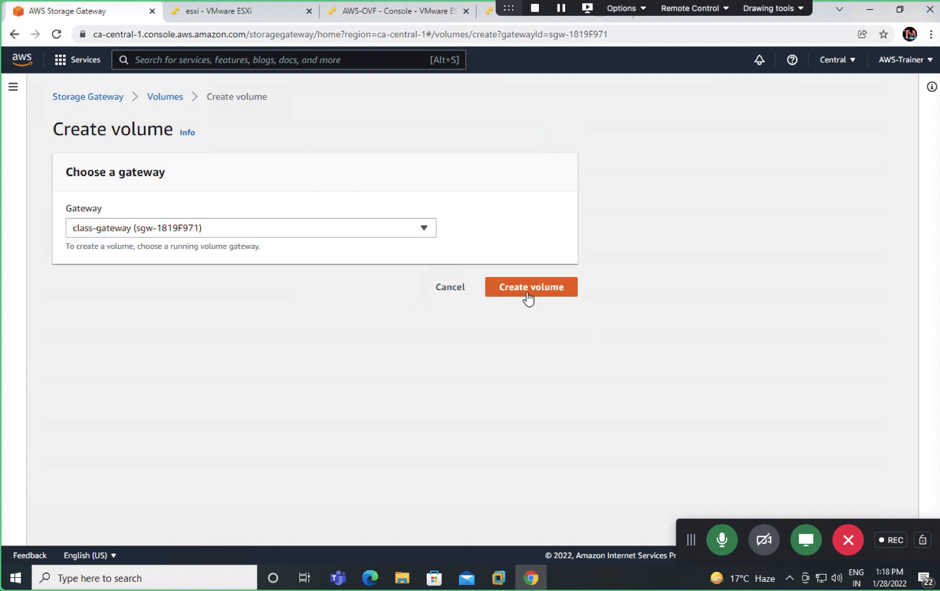
click(272, 17)
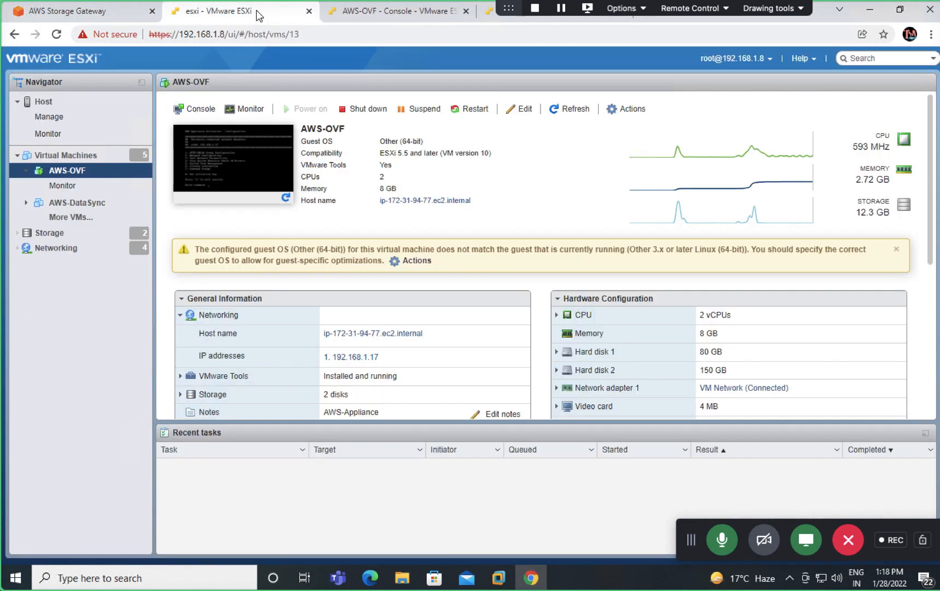
Step: Reset the AWS-OVF virtual machine through Actions > Power > Reset and confirm
click(614, 107)
click(611, 109)
mouse_move(609, 148)
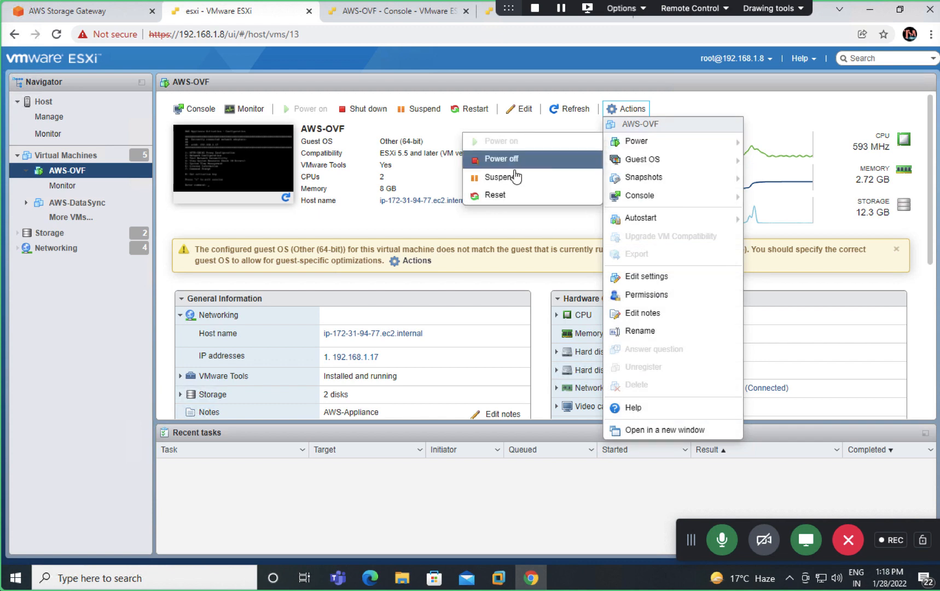
click(501, 197)
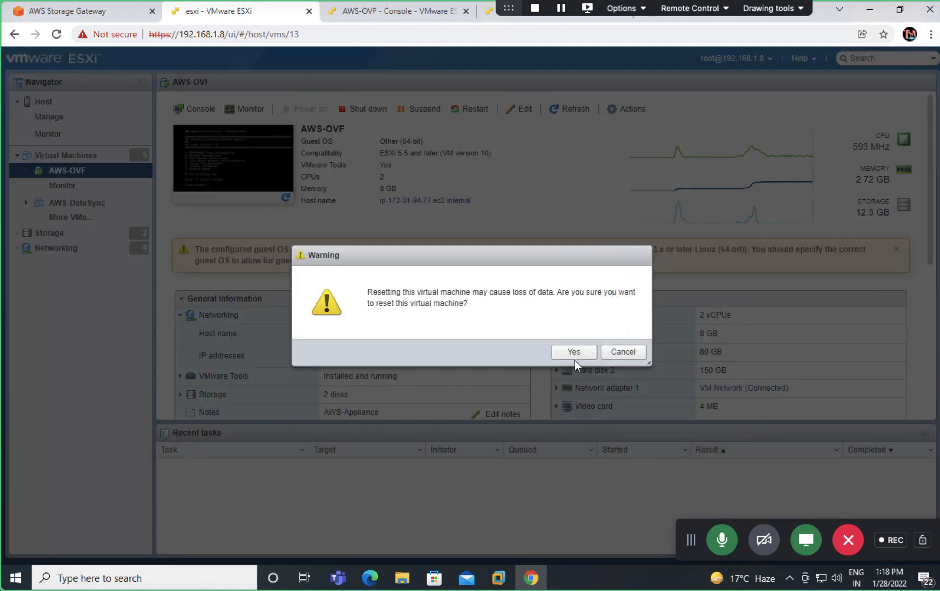
click(574, 355)
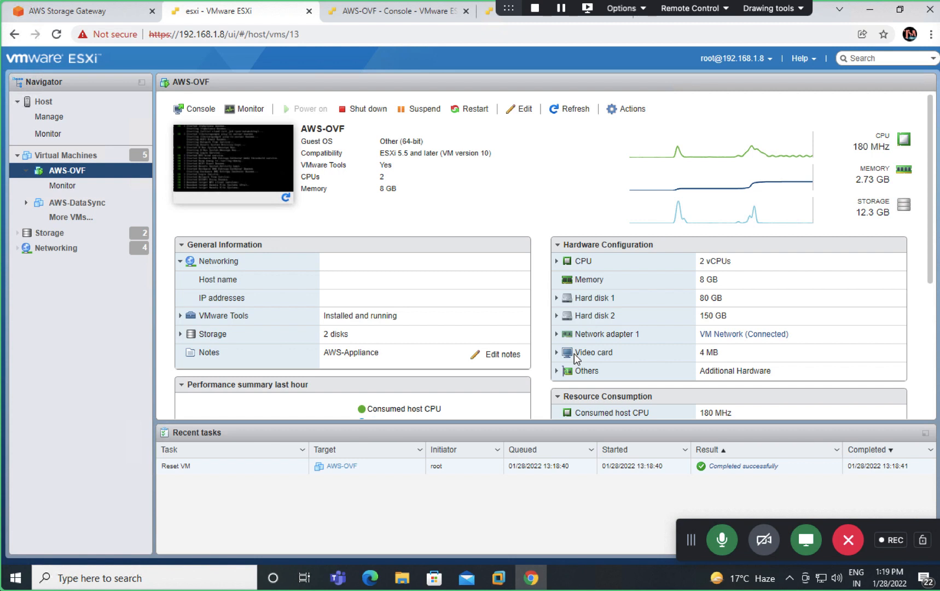
Step: Close the old AWS-OVF console session and refresh the VM's console screenshot
click(460, 16)
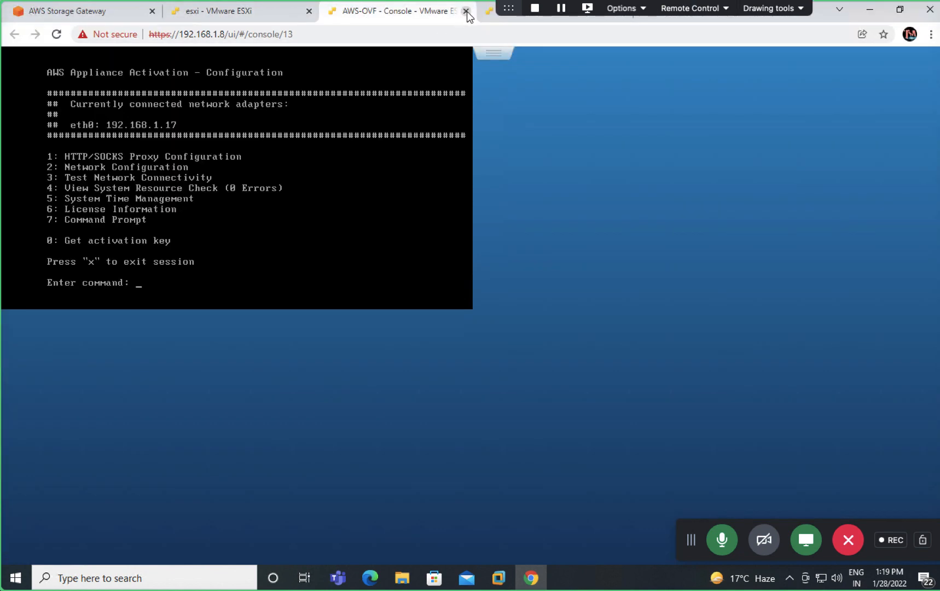
click(466, 12)
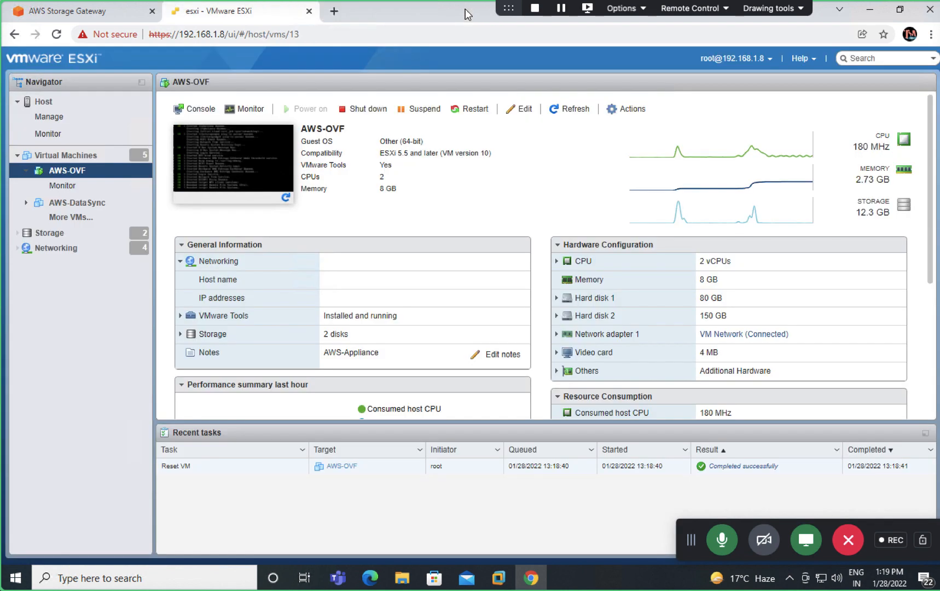
click(285, 197)
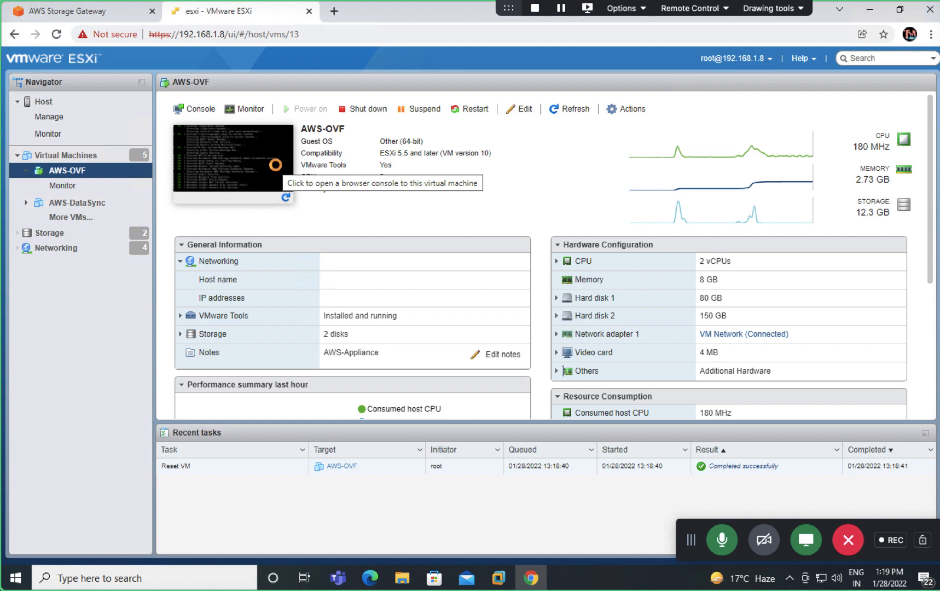
Step: Open a fresh AWS-OVF console in a new tab and log in as admin
right_click(278, 171)
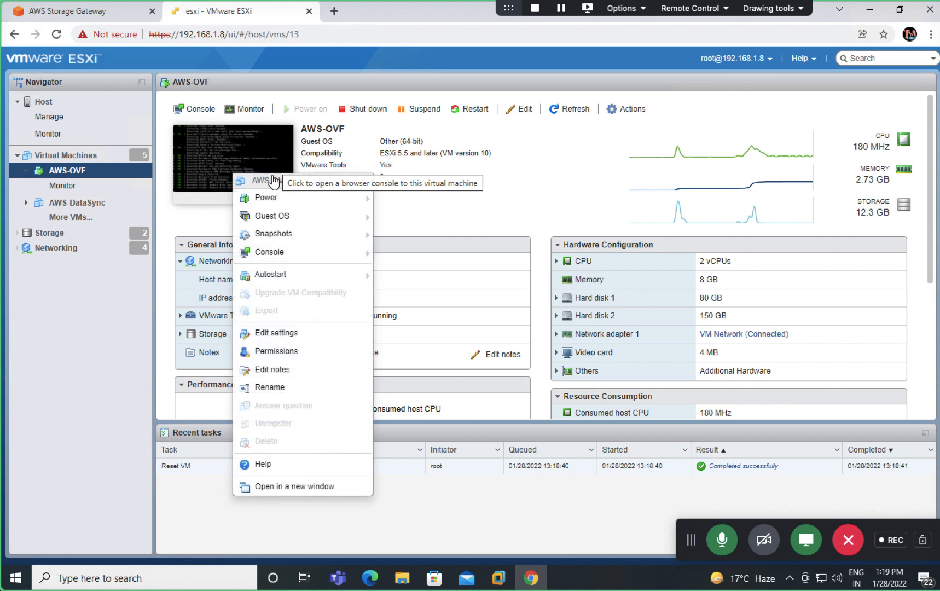
mouse_move(289, 218)
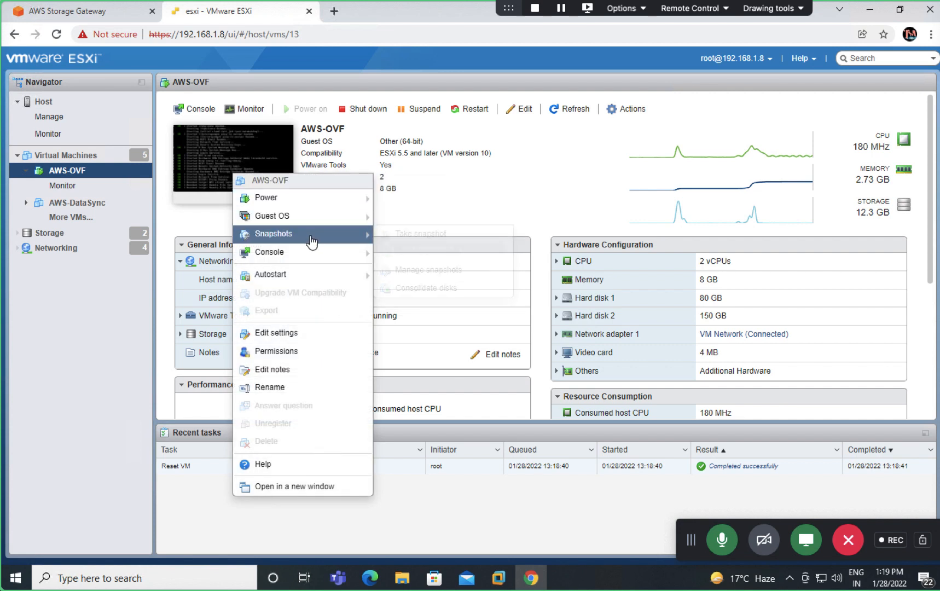
mouse_move(318, 260)
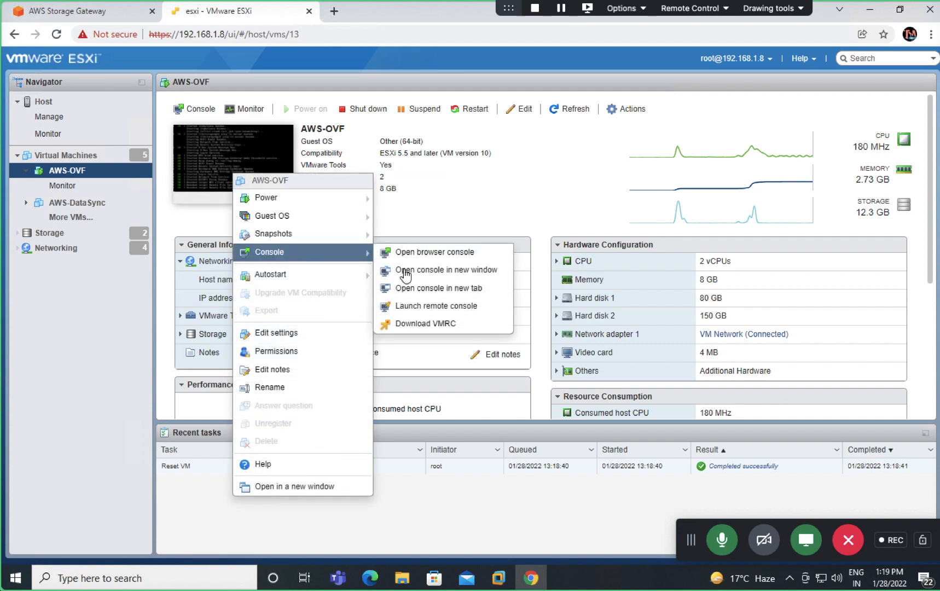
click(418, 288)
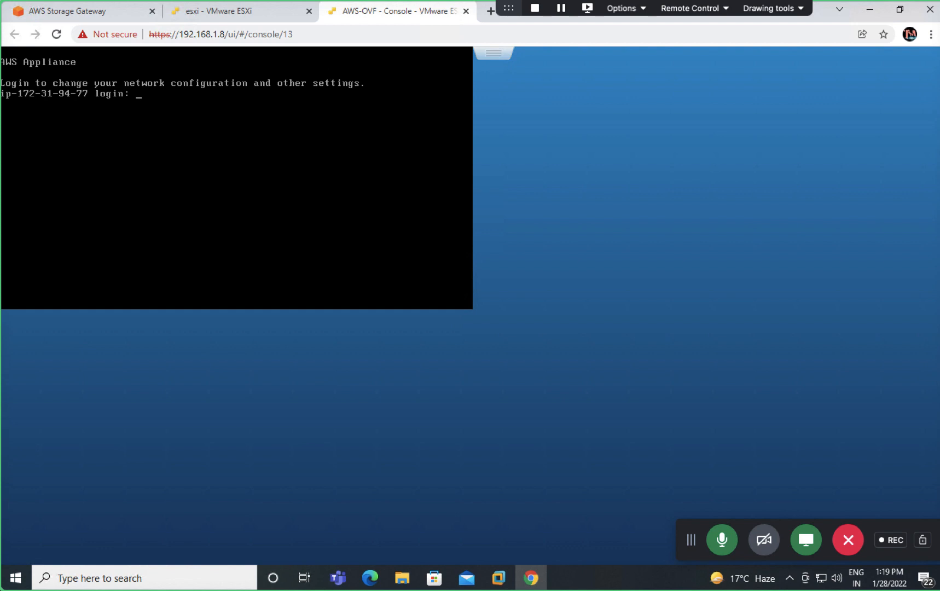
text(admin)
key(Return)
key(Return)
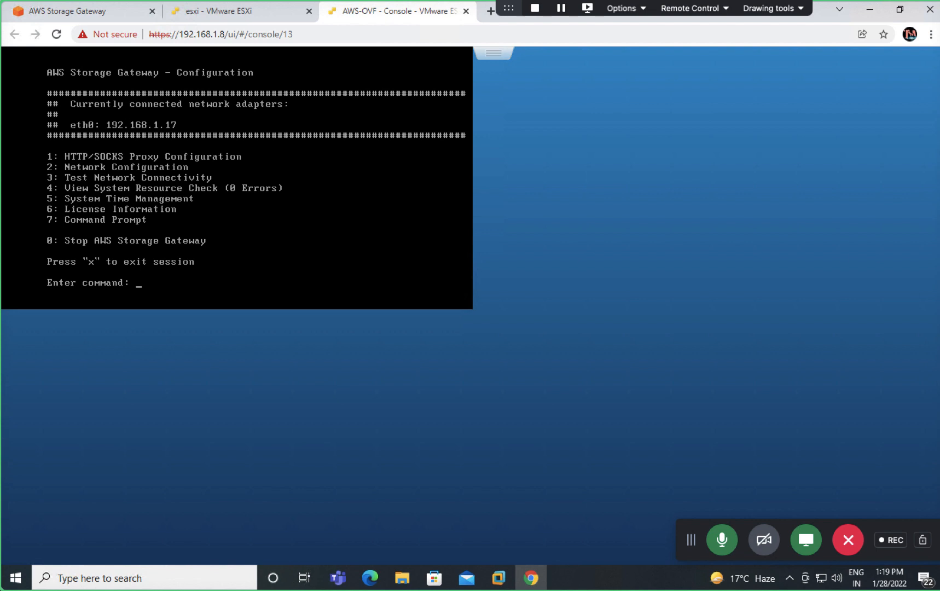
Step: Go from the Storage Gateway console to the Gateways list and reload it
click(123, 13)
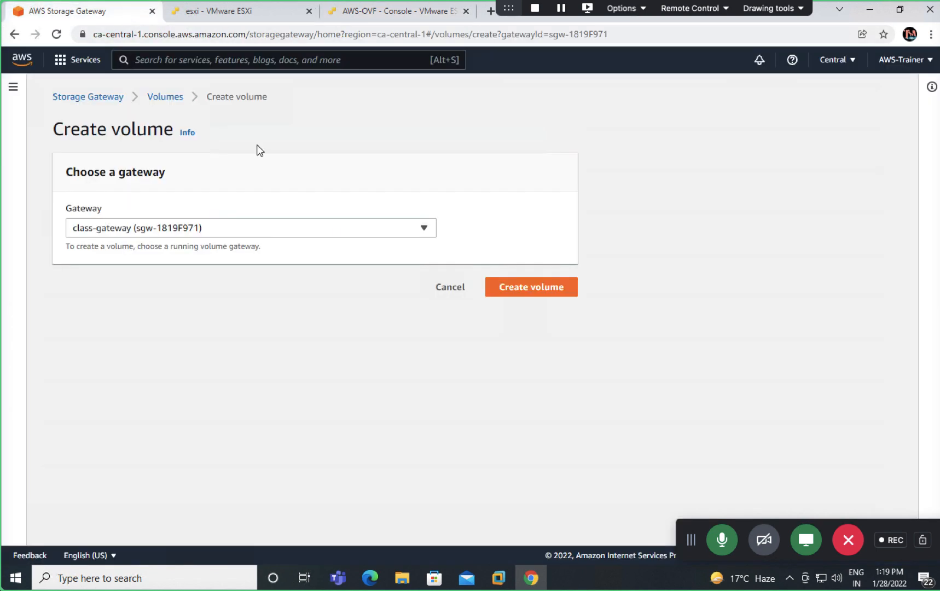
click(173, 98)
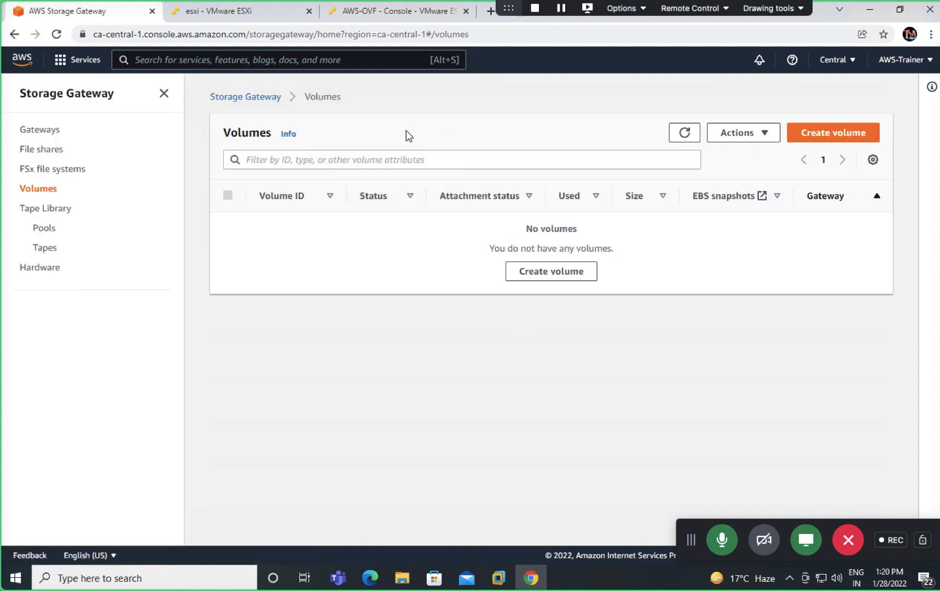
click(246, 97)
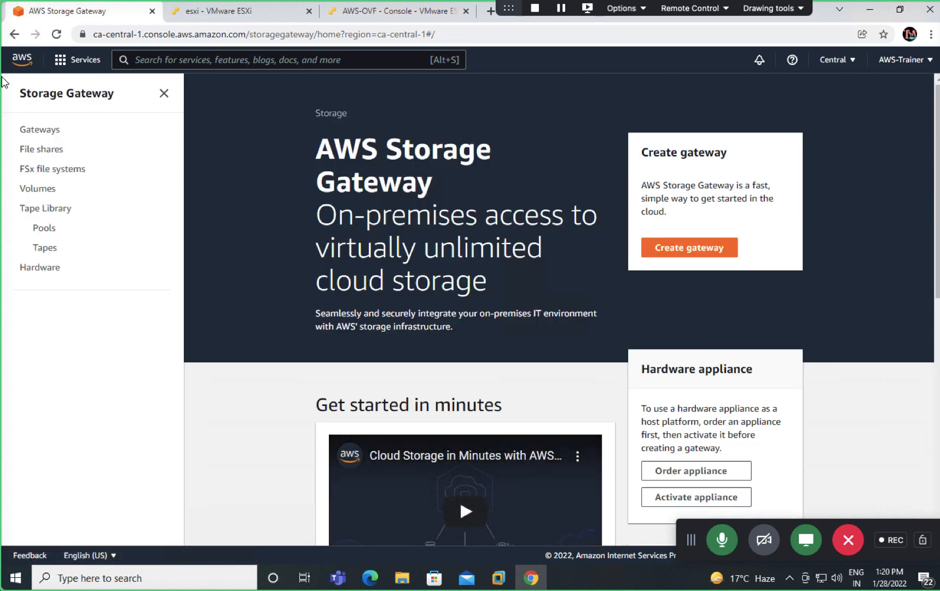
click(44, 133)
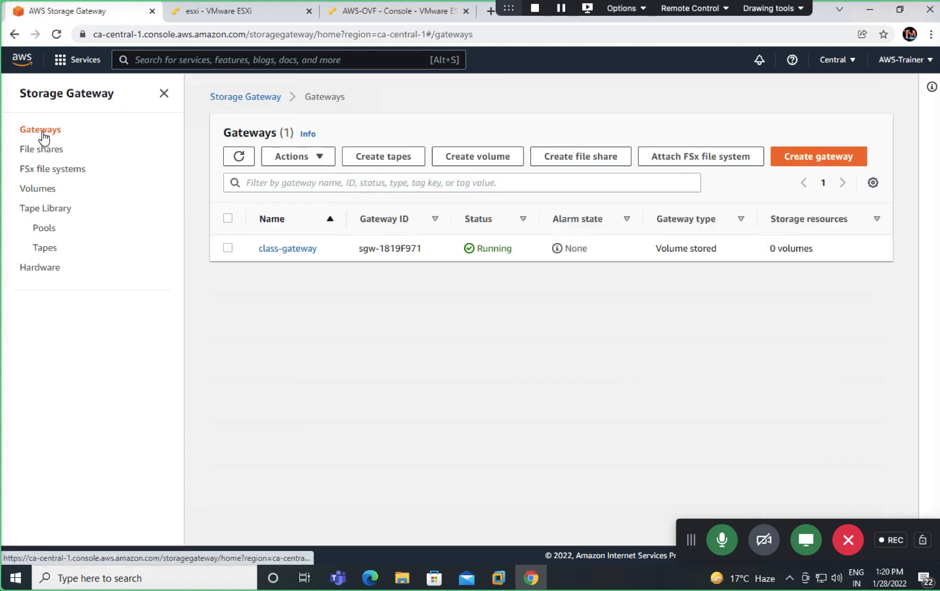
click(481, 32)
key(Return)
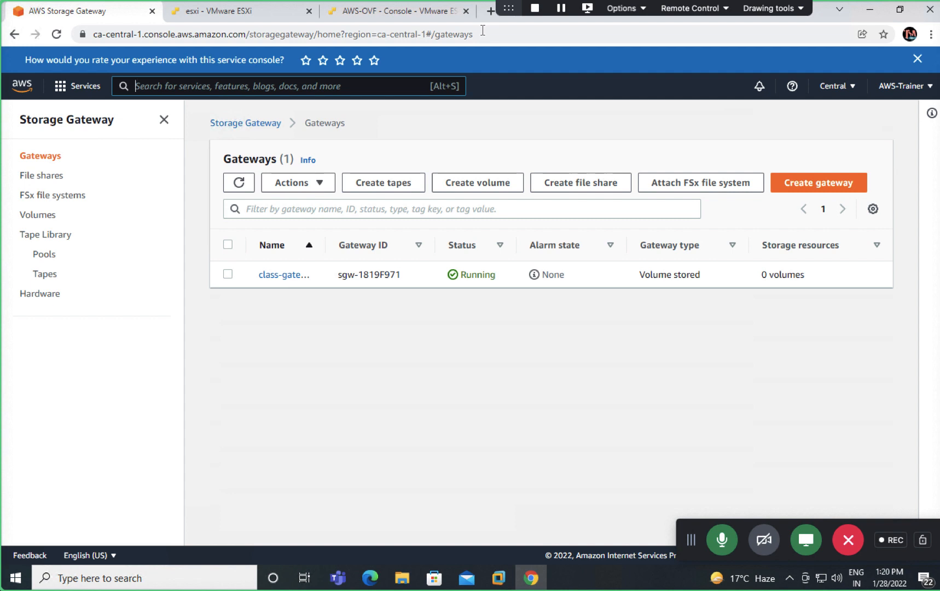
Step: Retry Create volume on class-gateway, reload the page, then return to the empty Volumes list
click(229, 275)
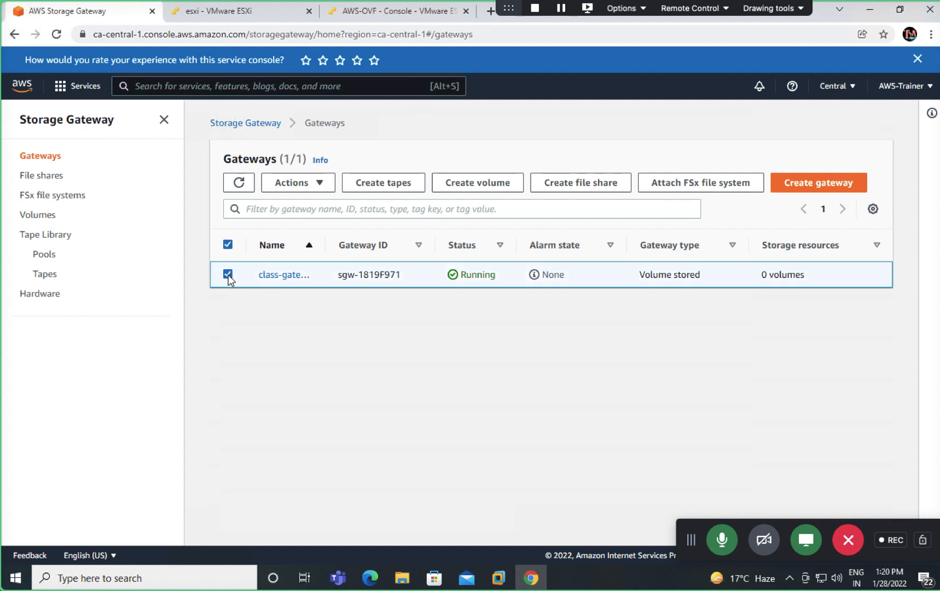
click(480, 183)
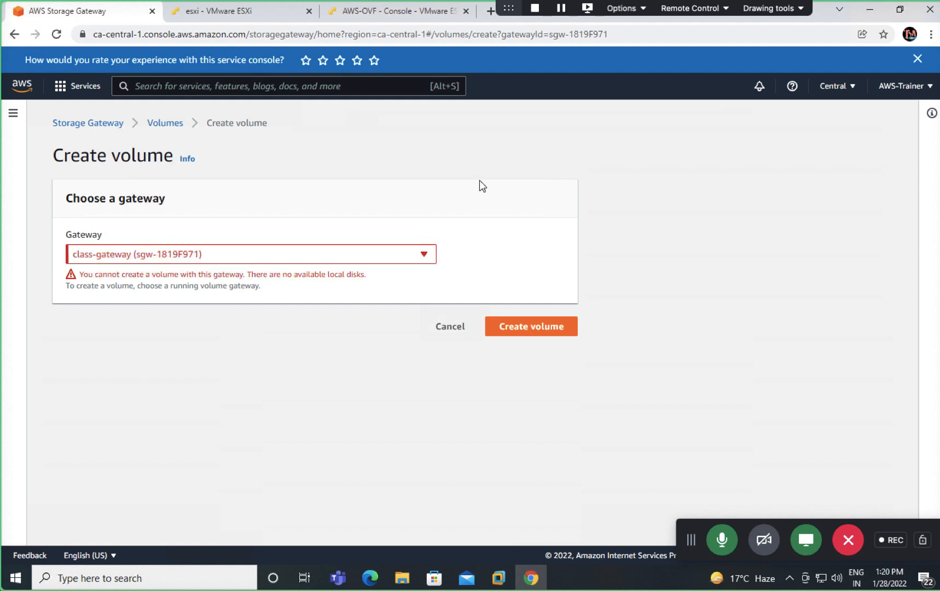
click(431, 35)
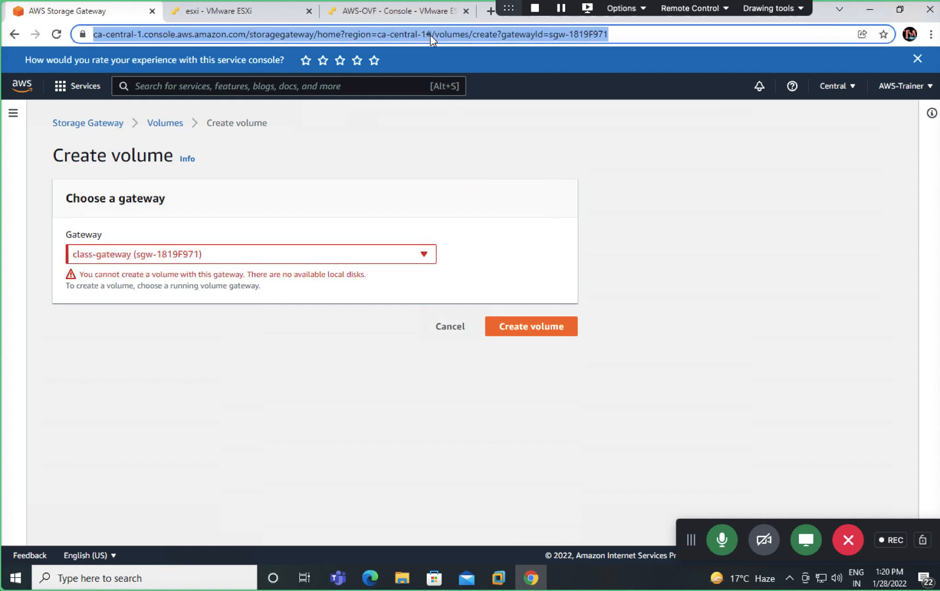
key(Return)
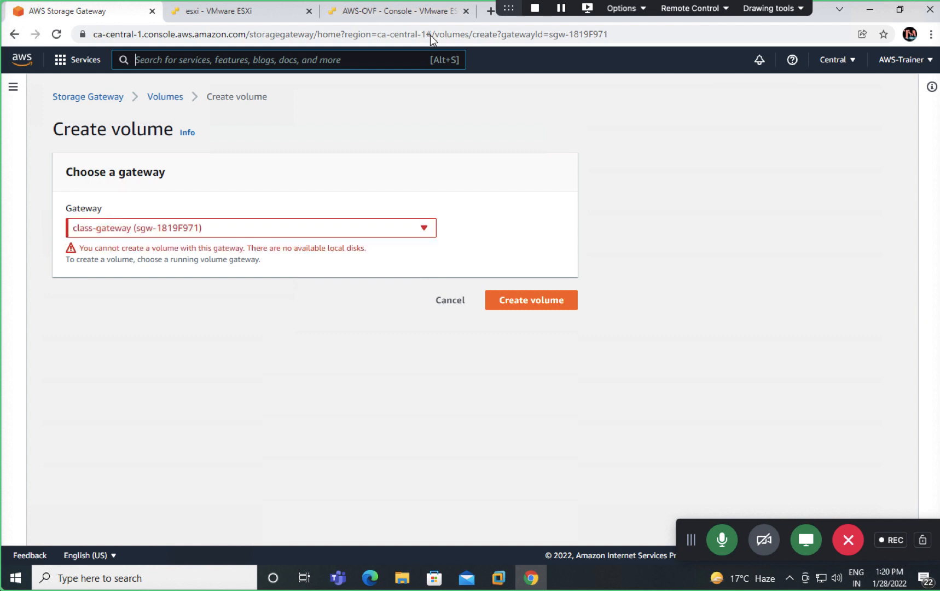
click(156, 97)
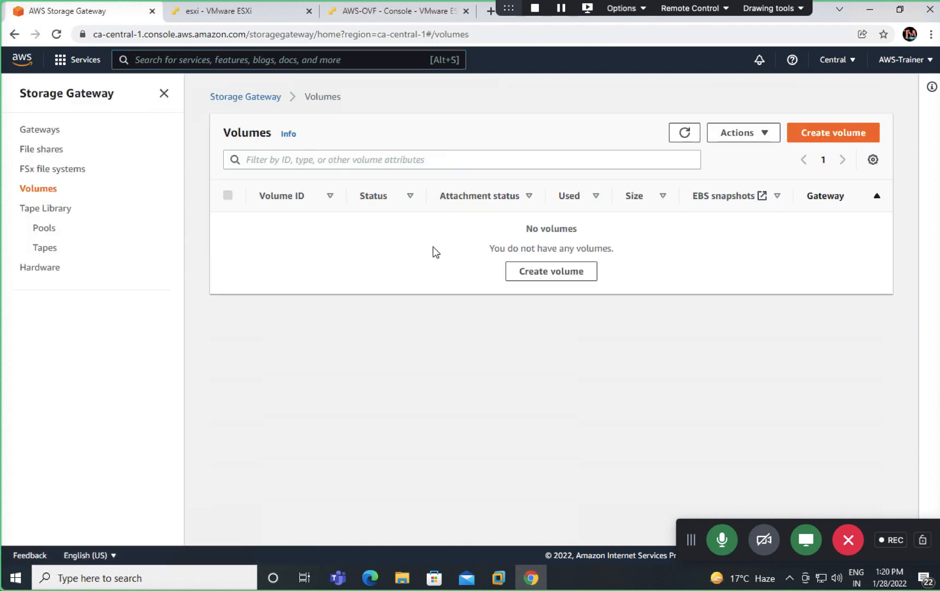
Step: Attempt a new volume on class-gateway, then check the Volumes list's available actions
click(523, 273)
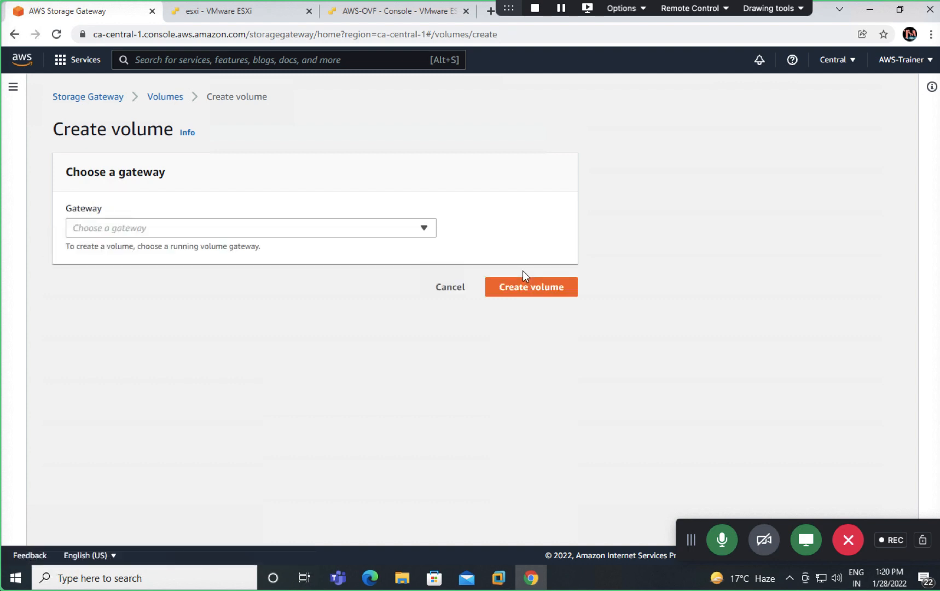
click(350, 229)
click(118, 247)
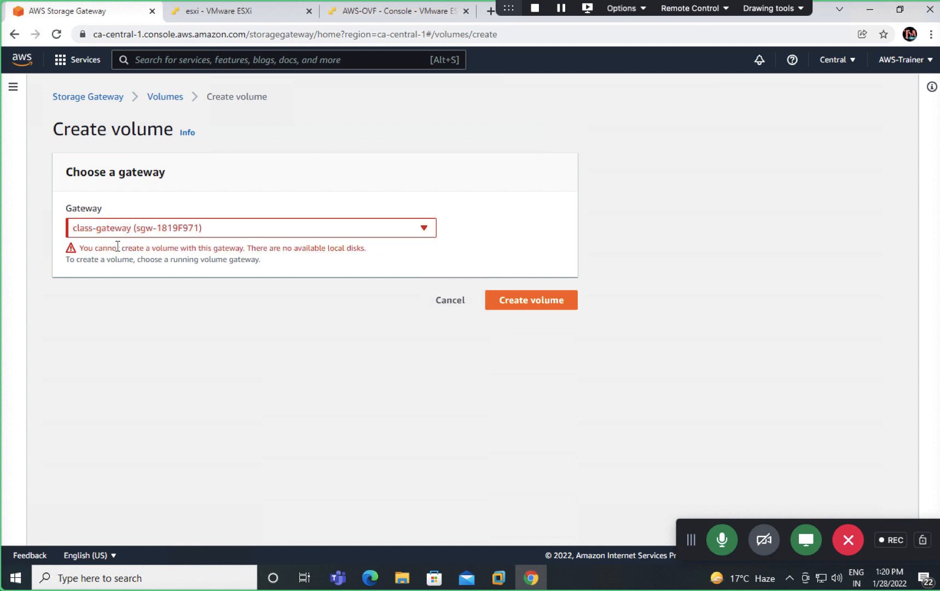
click(178, 98)
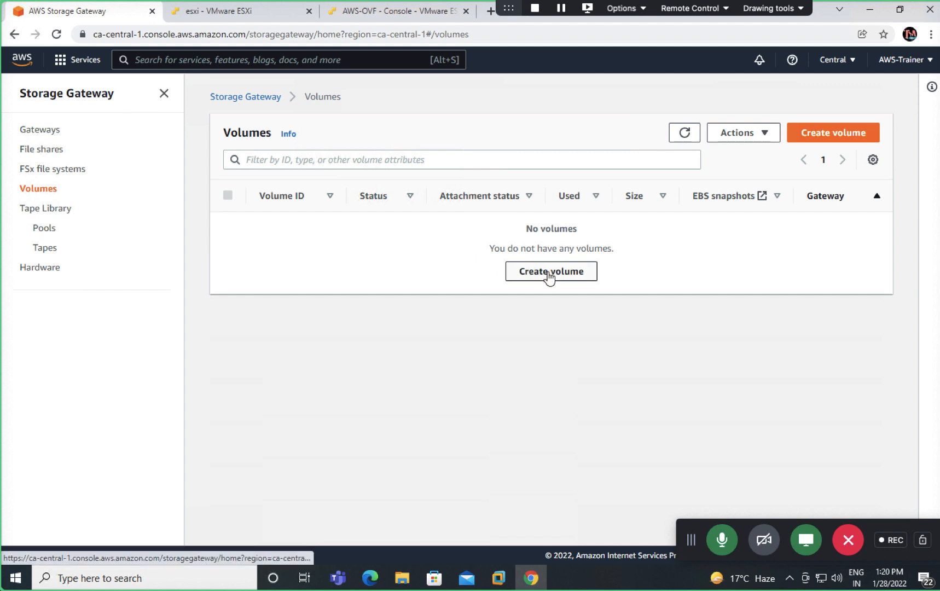
click(741, 132)
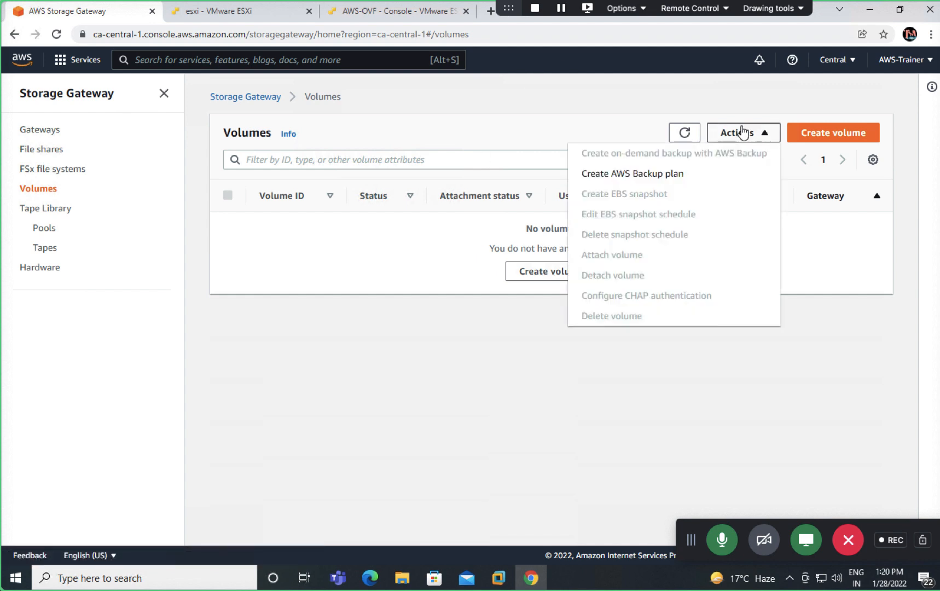
click(332, 268)
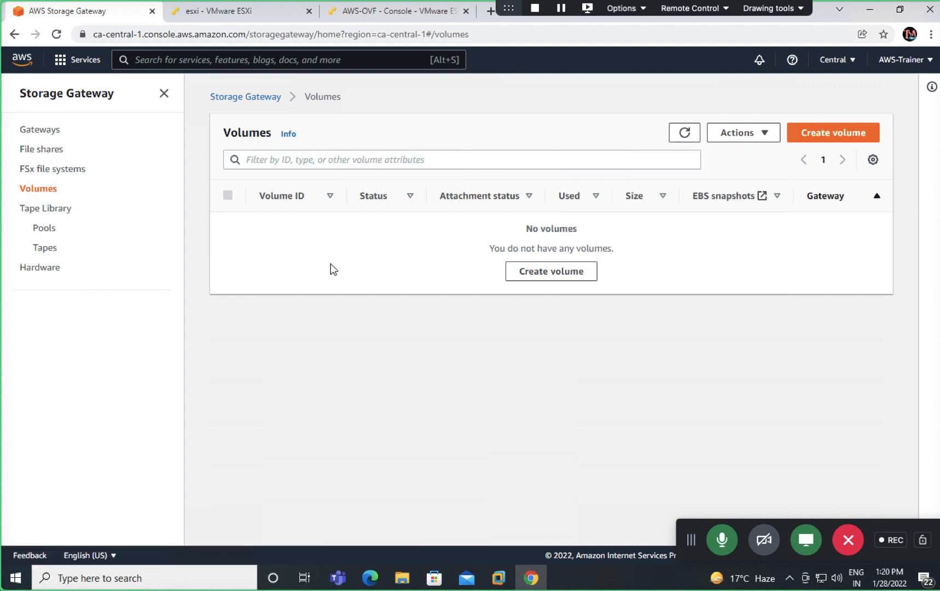
Step: Select class-gateway in the Gateways list and show its Actions menu
click(260, 96)
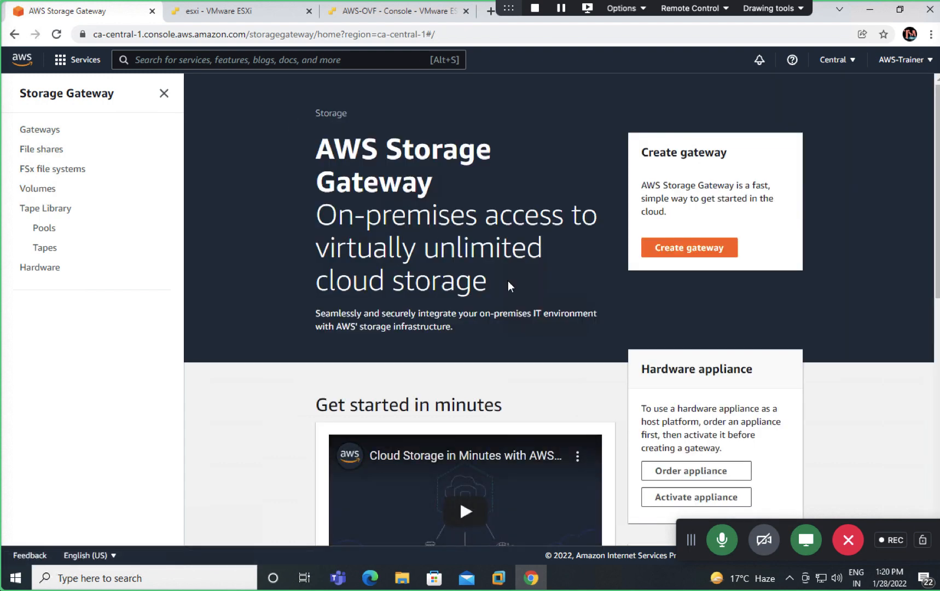
click(44, 131)
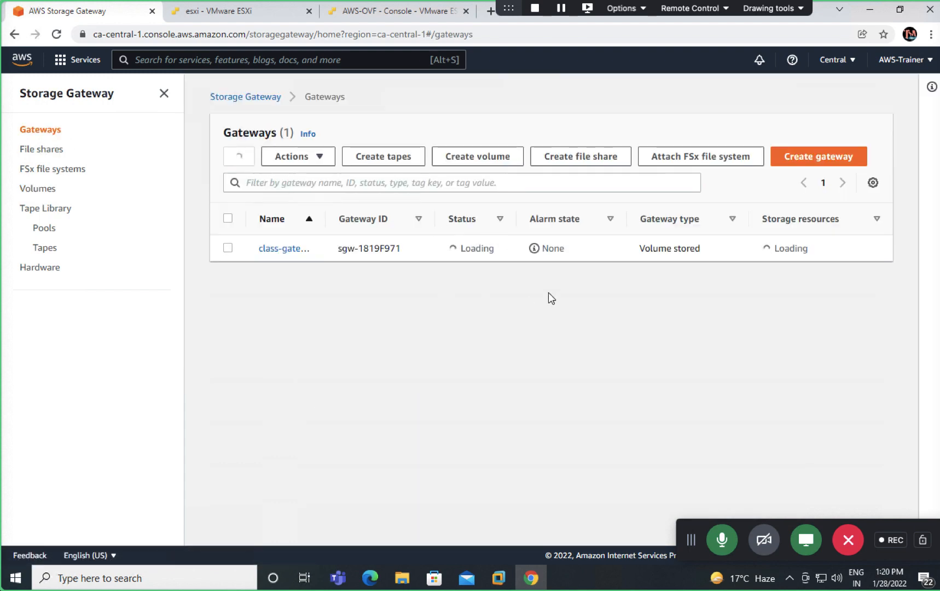
click(228, 248)
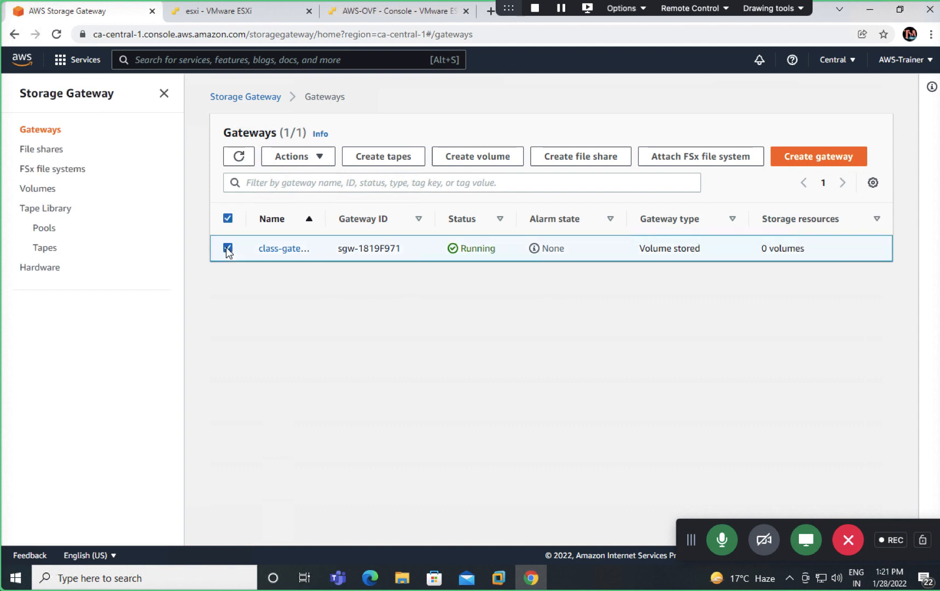
click(320, 159)
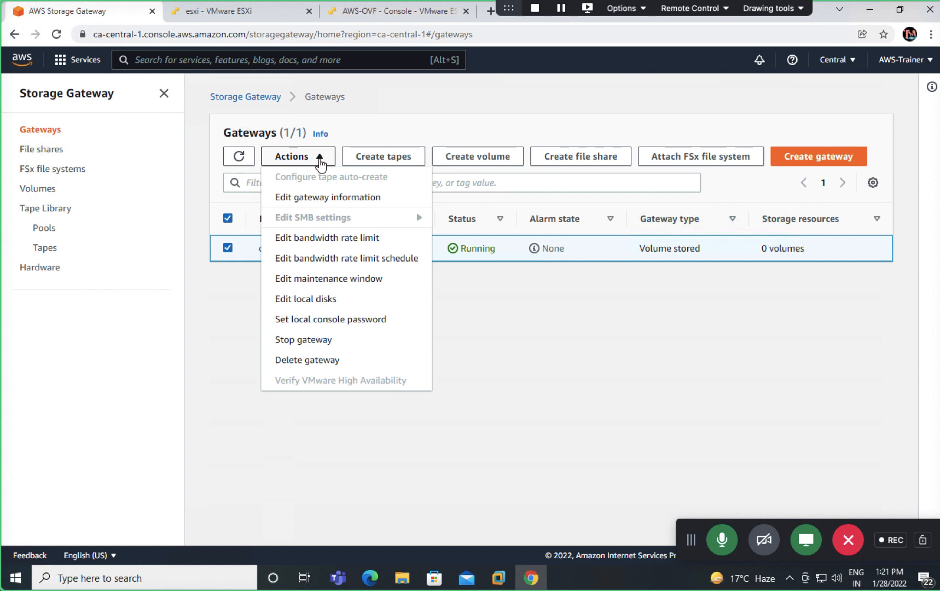
Step: Open Edit local disks for class-gateway, then switch to the ESXi host client
click(319, 298)
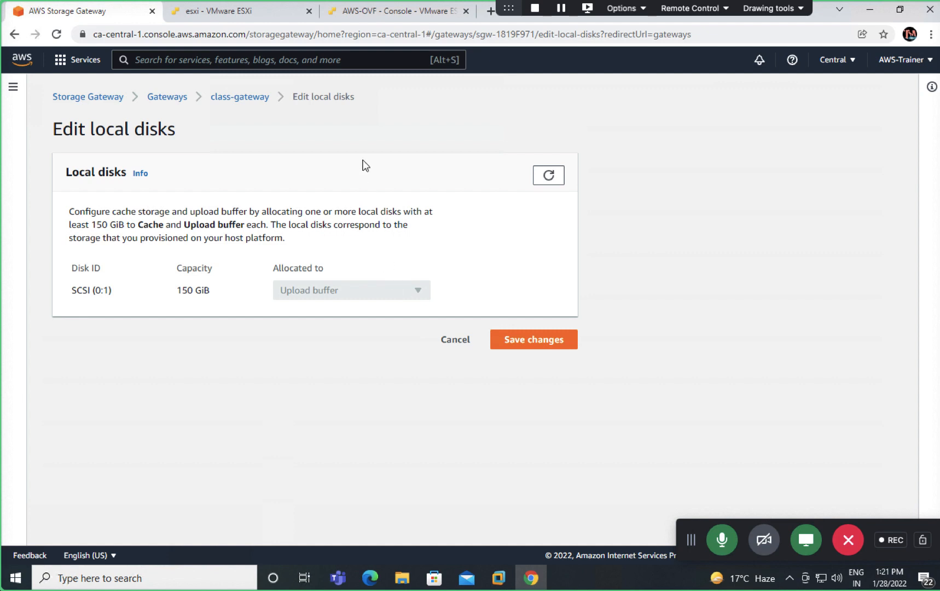
click(256, 13)
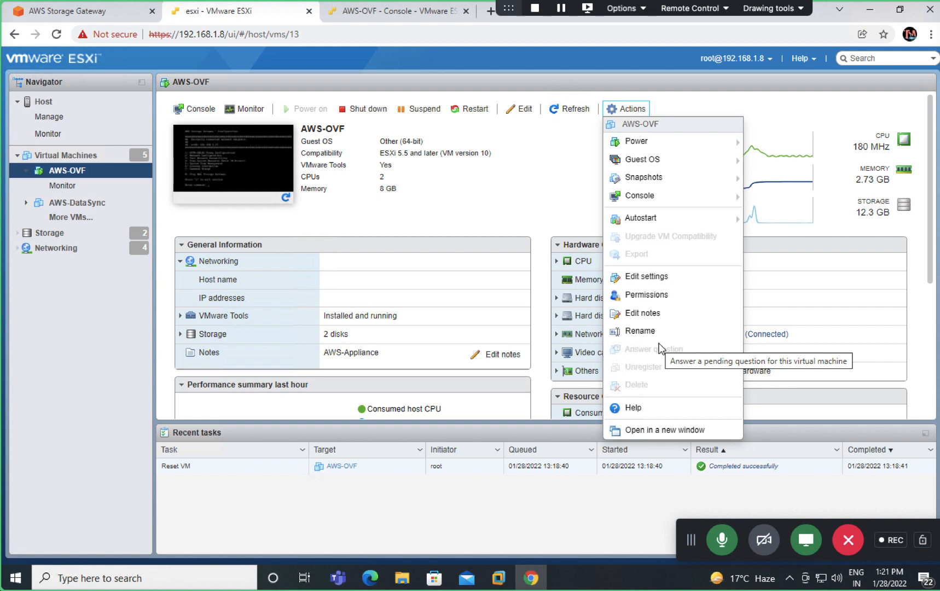
Step: Add a new 200 GB thin-provisioned hard disk to AWS-OVF and save the settings
click(647, 277)
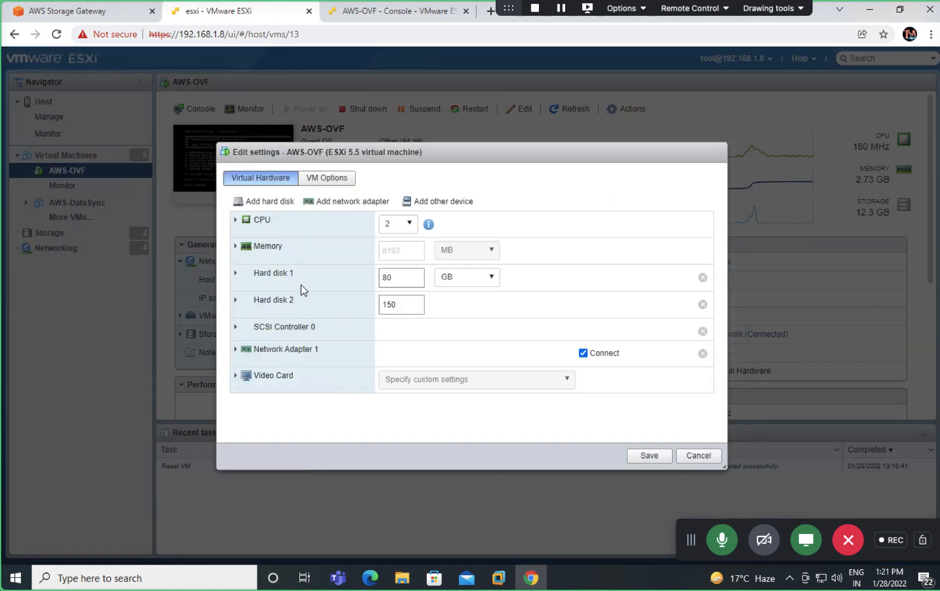
click(261, 199)
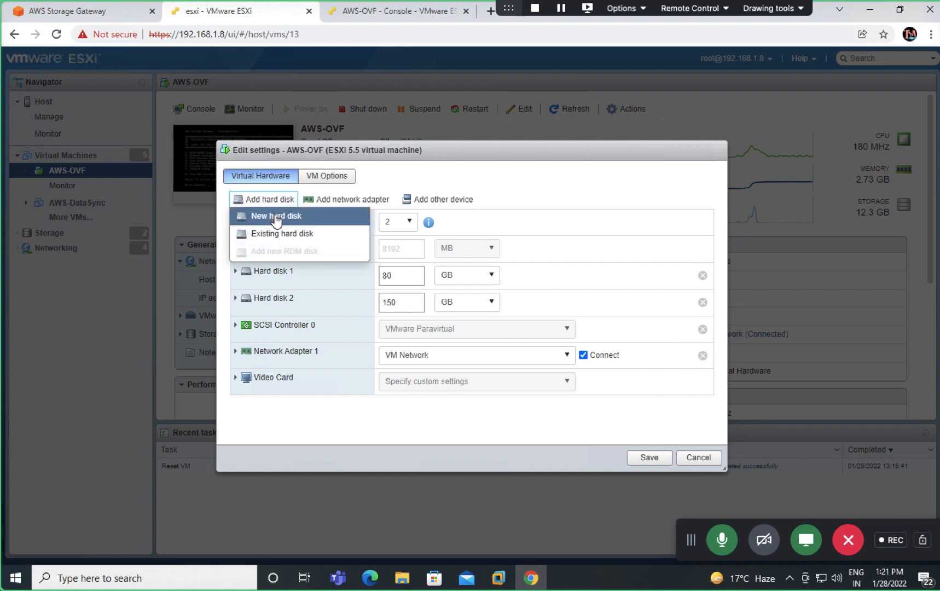
click(294, 219)
click(393, 329)
key(BackSpace)
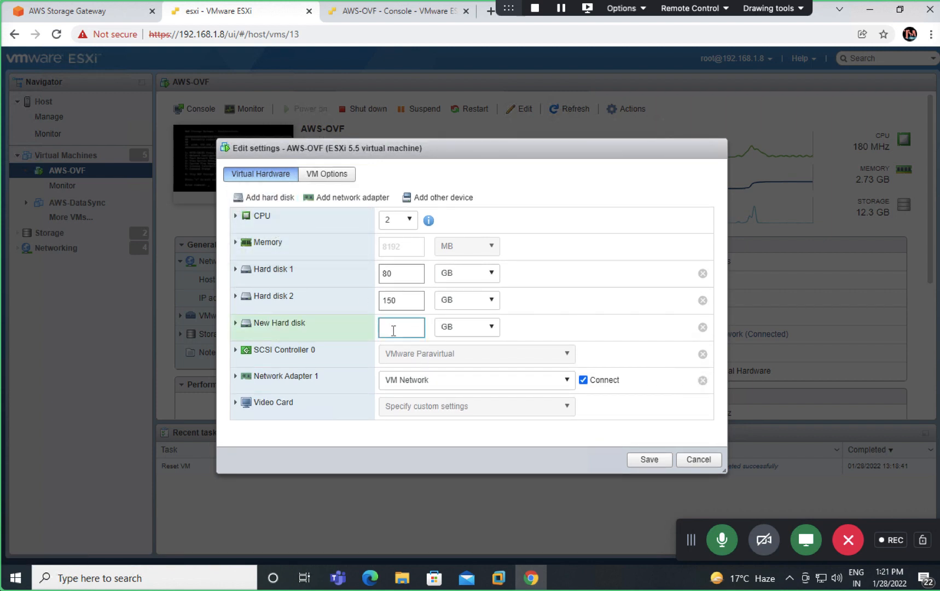
text(200)
click(236, 323)
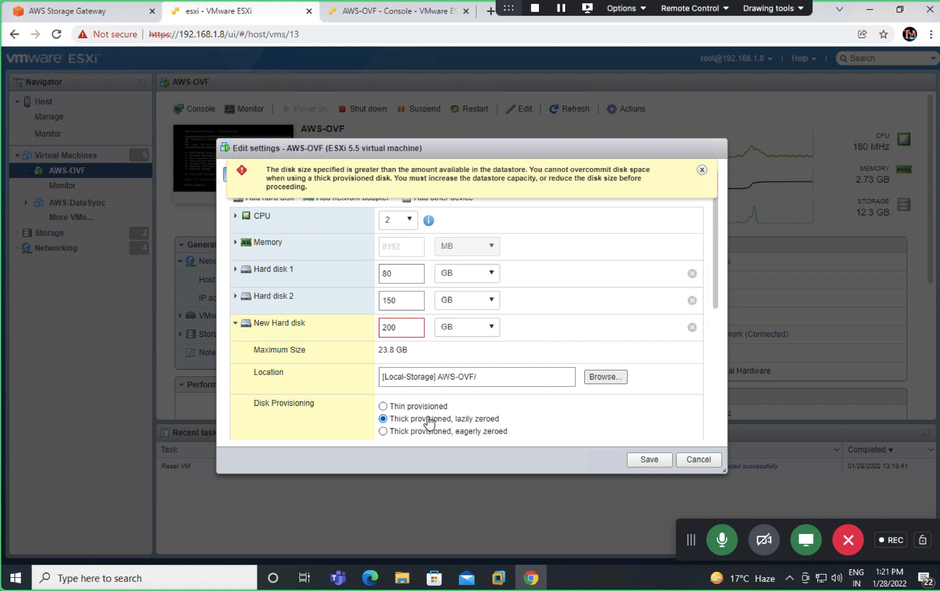
click(383, 406)
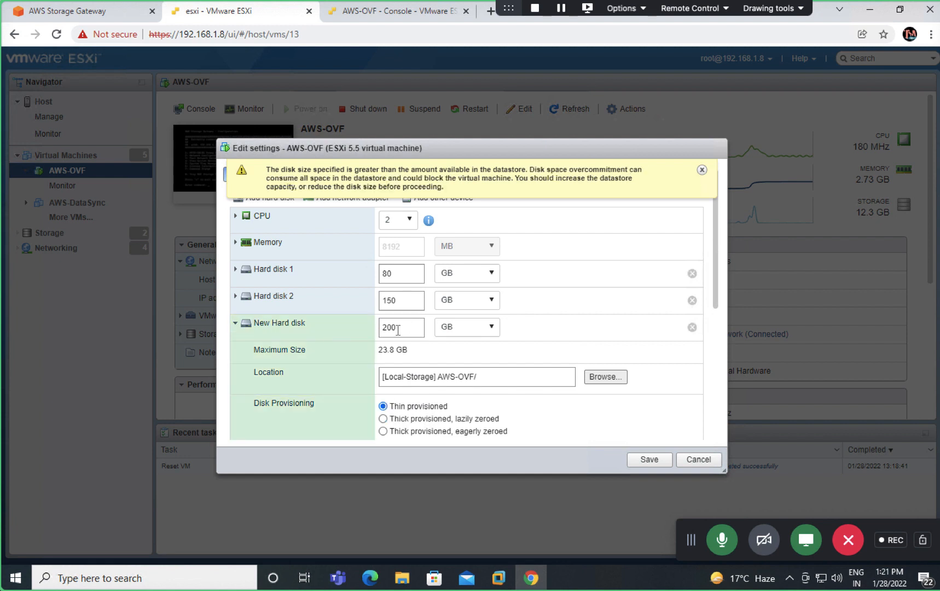
click(702, 170)
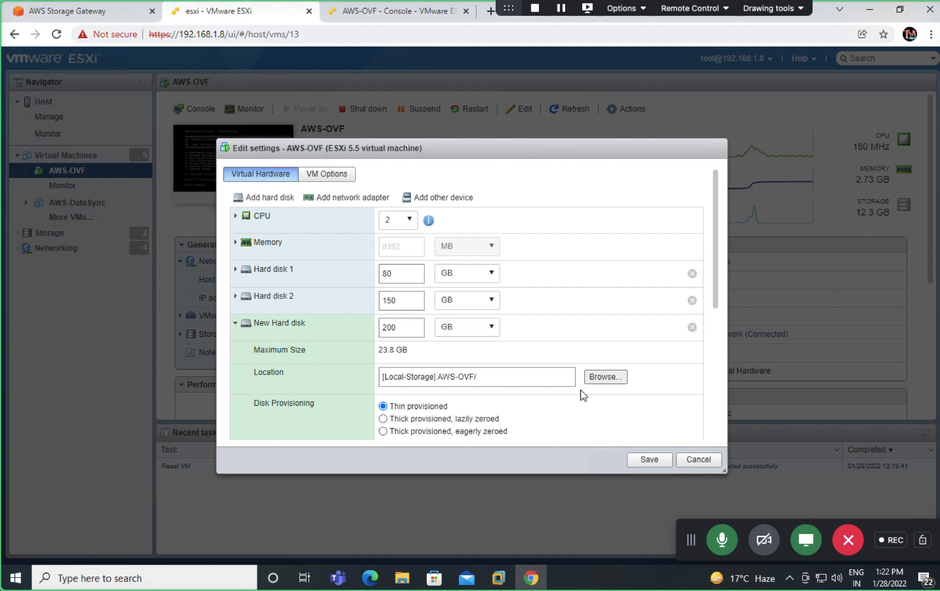
click(648, 463)
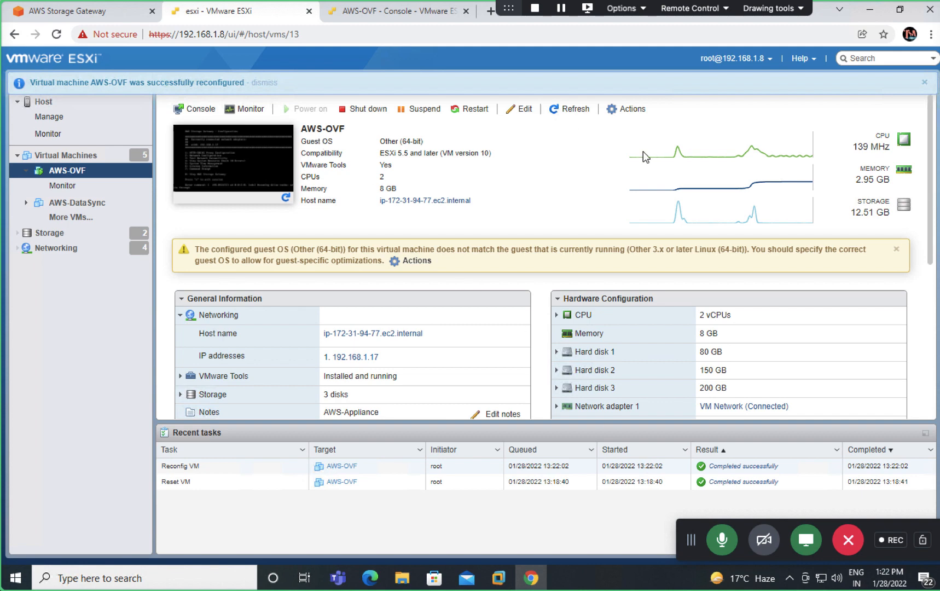
Step: Refresh the AWS-OVF VM page and reload its gateway console to confirm the change
click(569, 110)
double_click(569, 111)
click(397, 15)
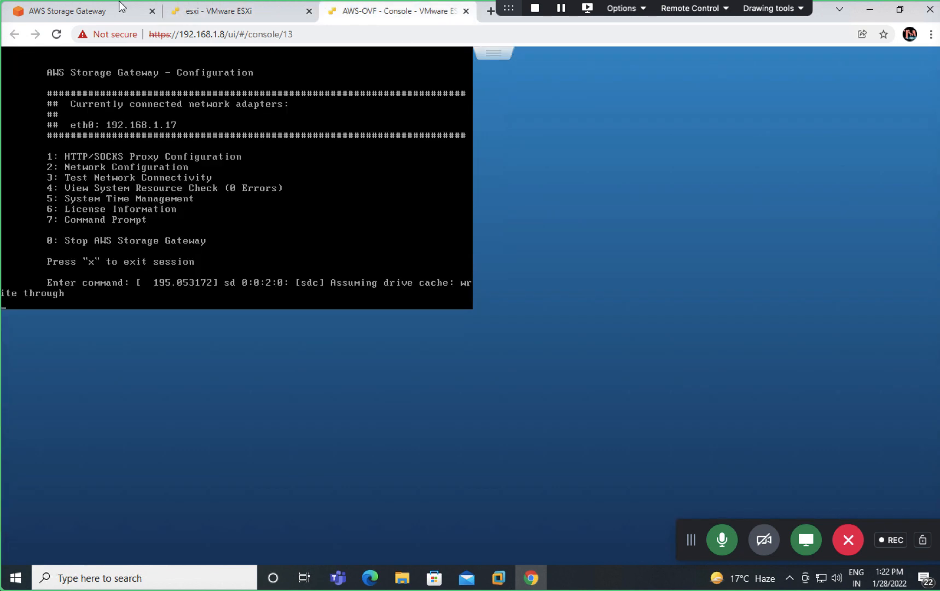
click(57, 34)
click(212, 12)
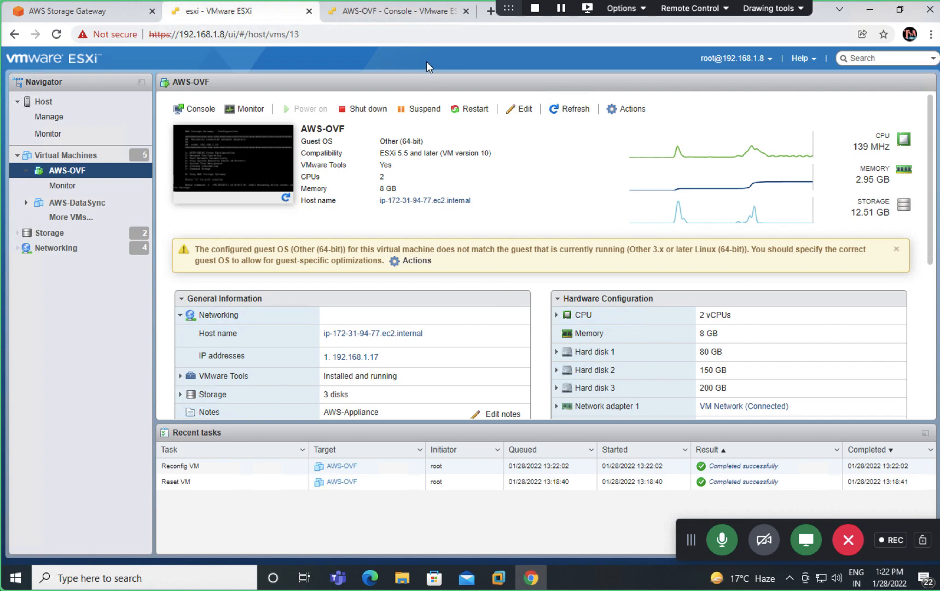
Step: Refresh class-gateway's local disks to detect the 200 GiB disk, save, and select class-gateway
click(101, 11)
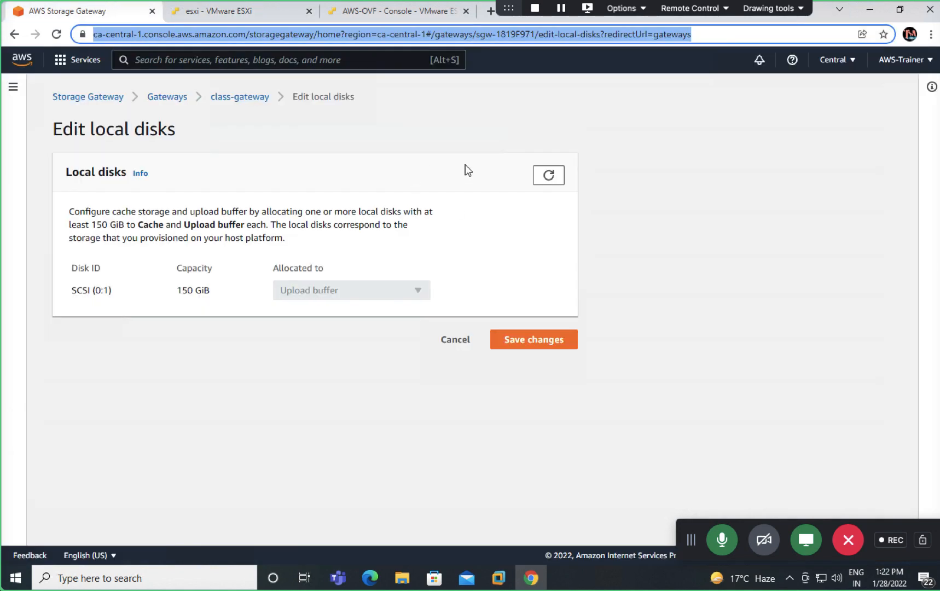
click(555, 173)
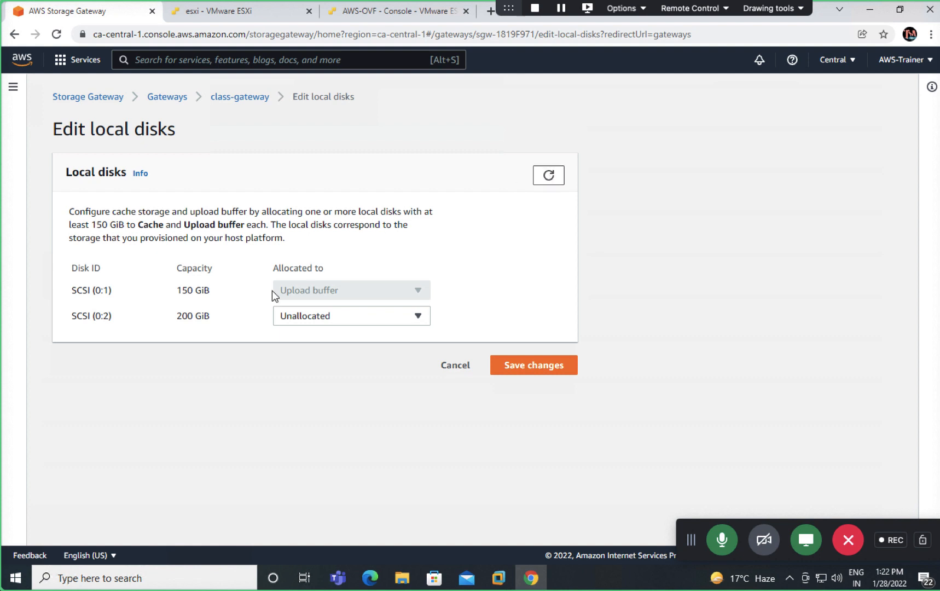
click(491, 365)
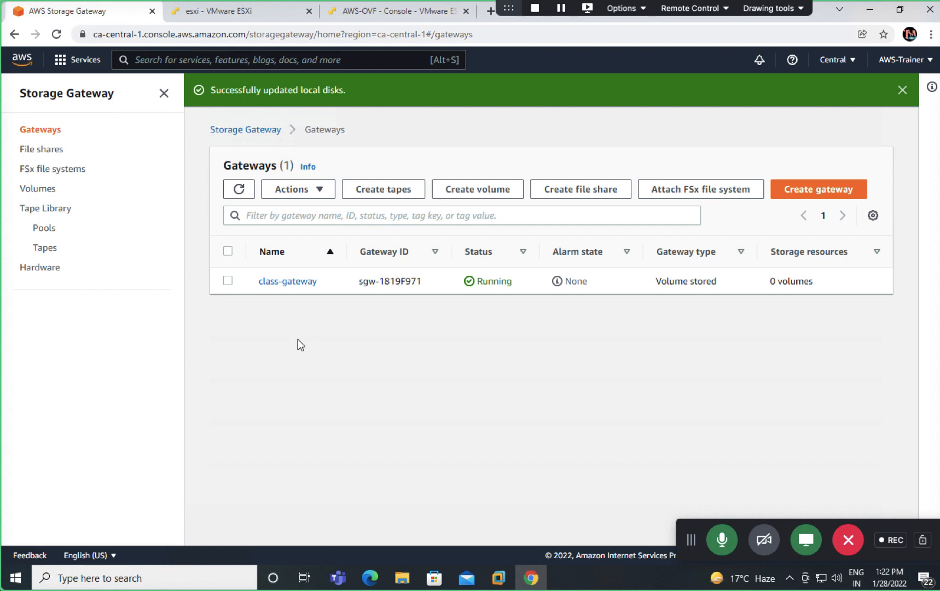
click(228, 281)
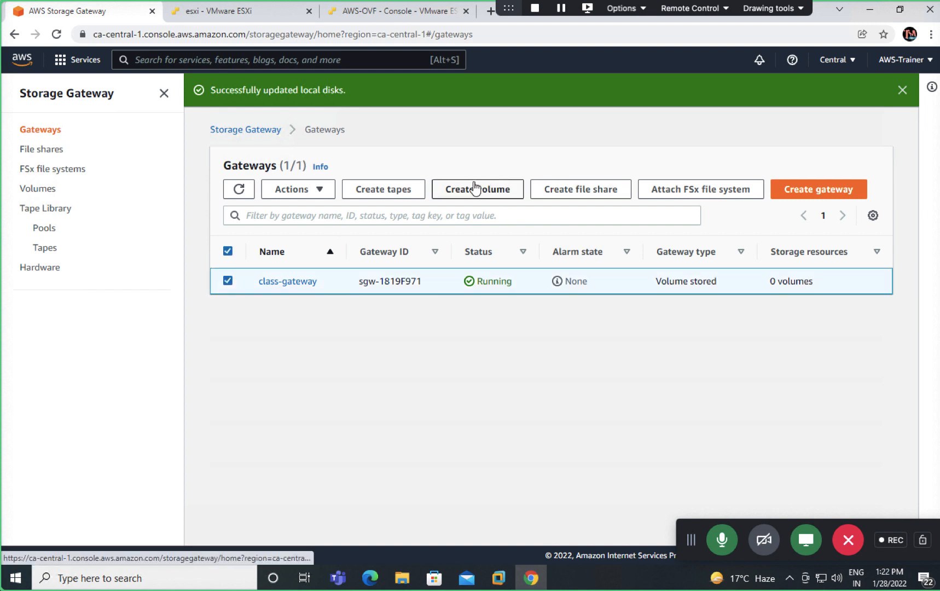
Step: Create a volume on class-gateway using the 200 GiB disk with iSCSI target name aws-disk
click(475, 188)
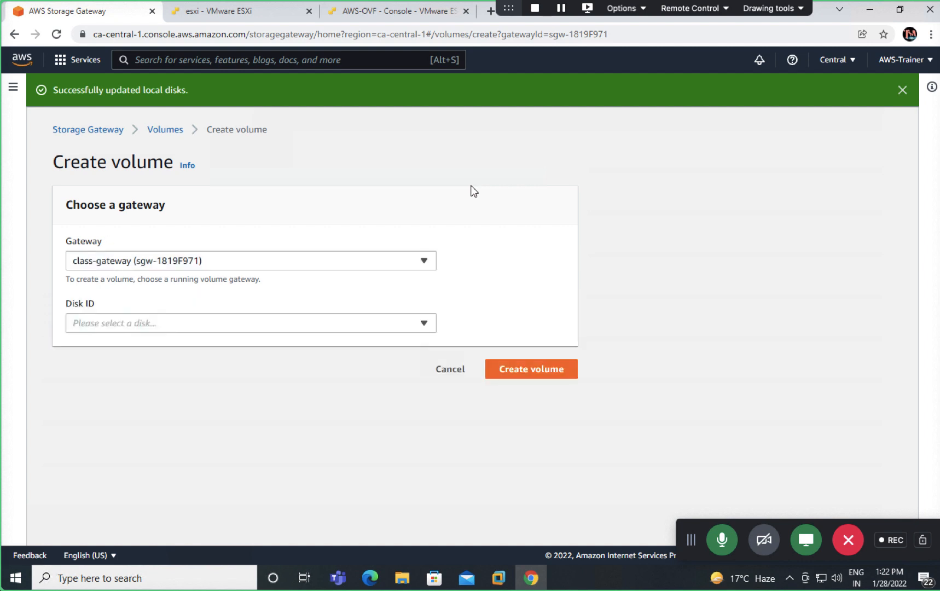
click(379, 328)
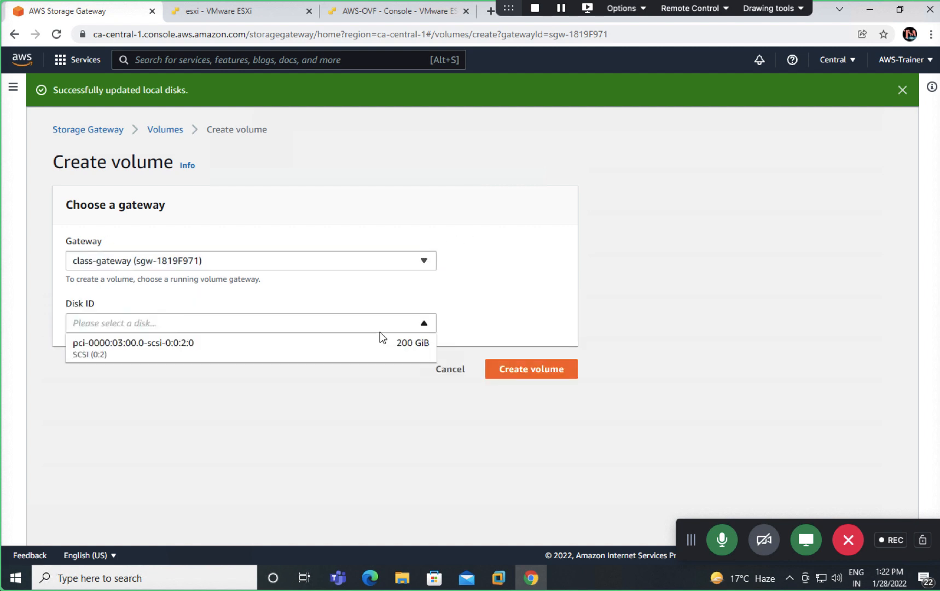
click(281, 354)
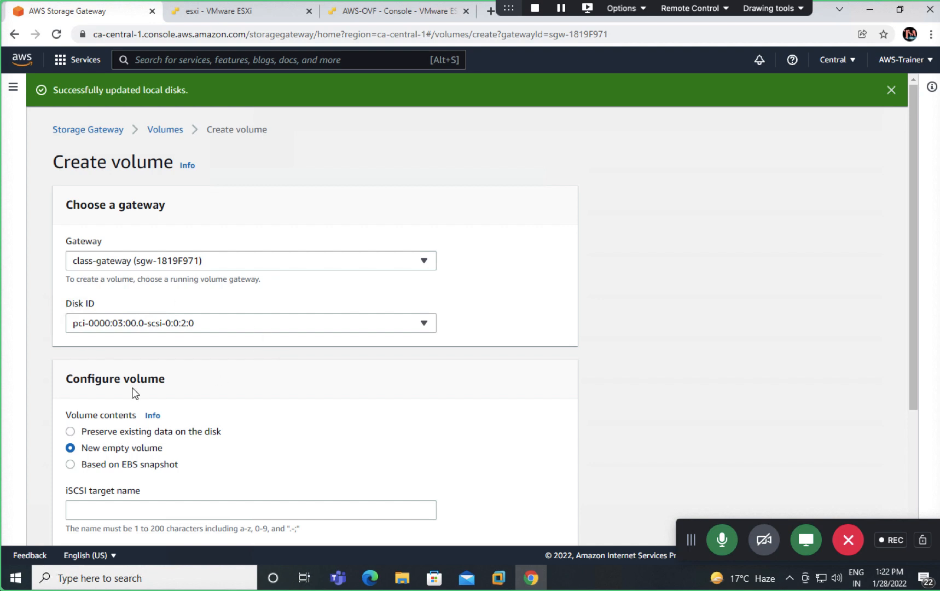
scroll(134, 387, down, 1)
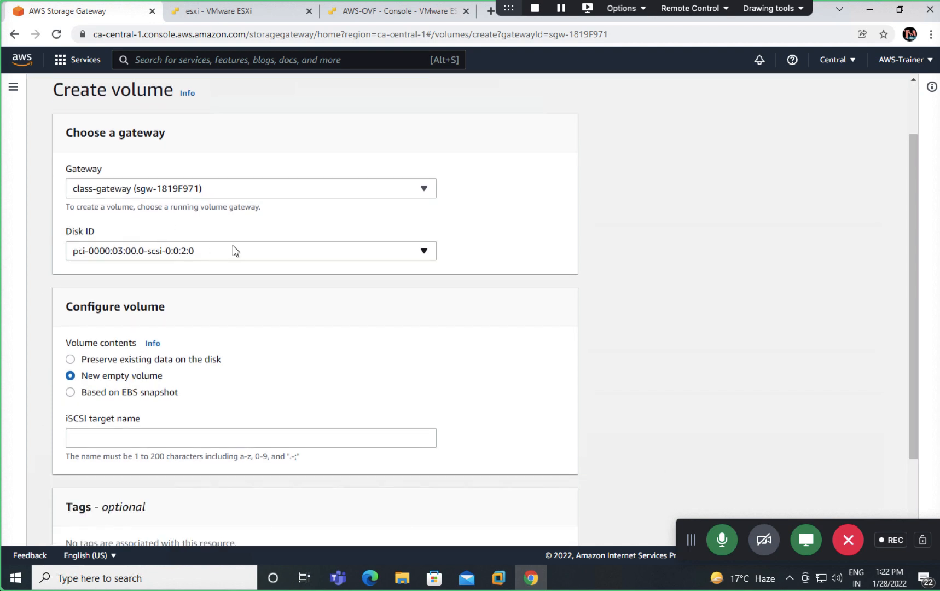
scroll(214, 363, down, 1)
scroll(162, 378, down, 1)
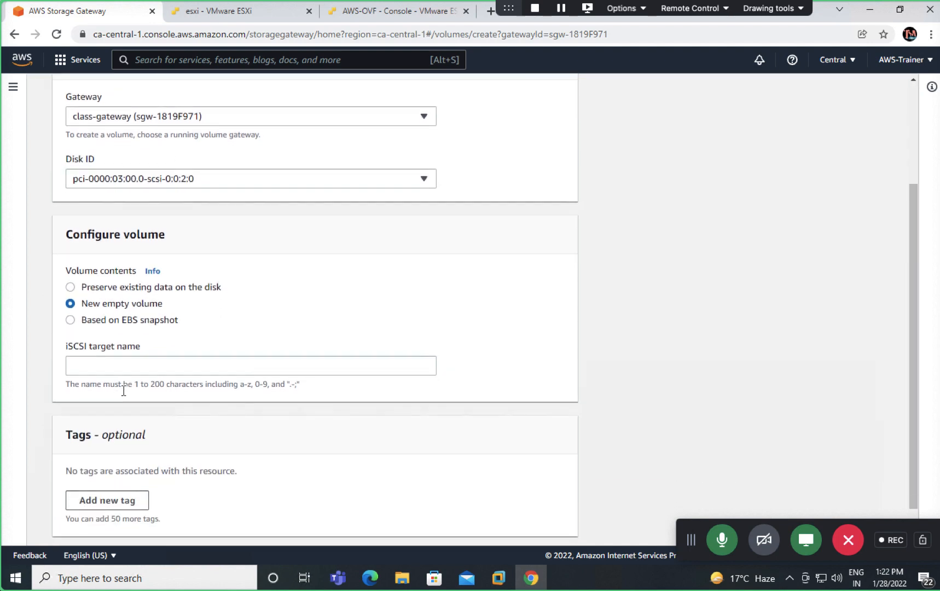
click(165, 368)
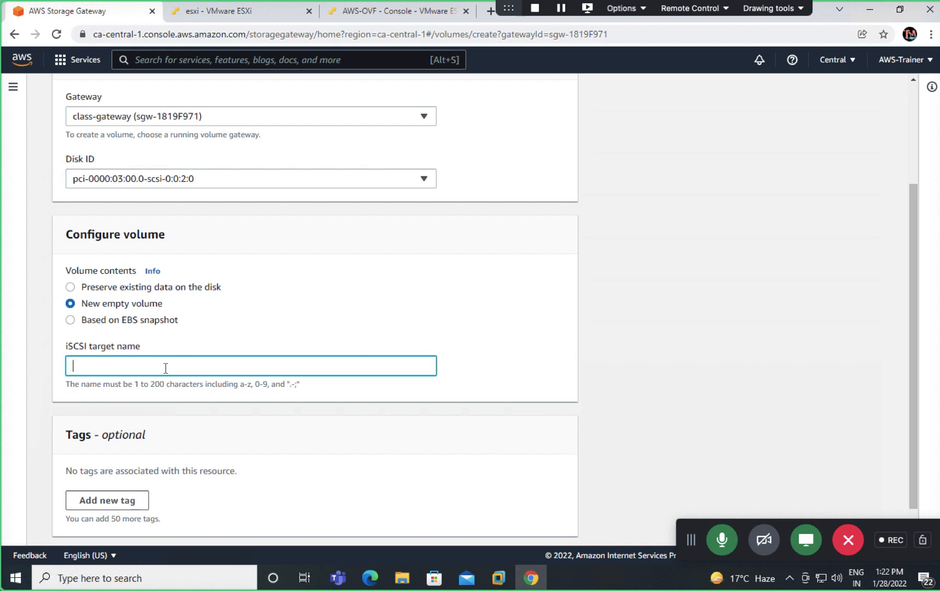
text(aws-disk)
scroll(196, 408, down, 1)
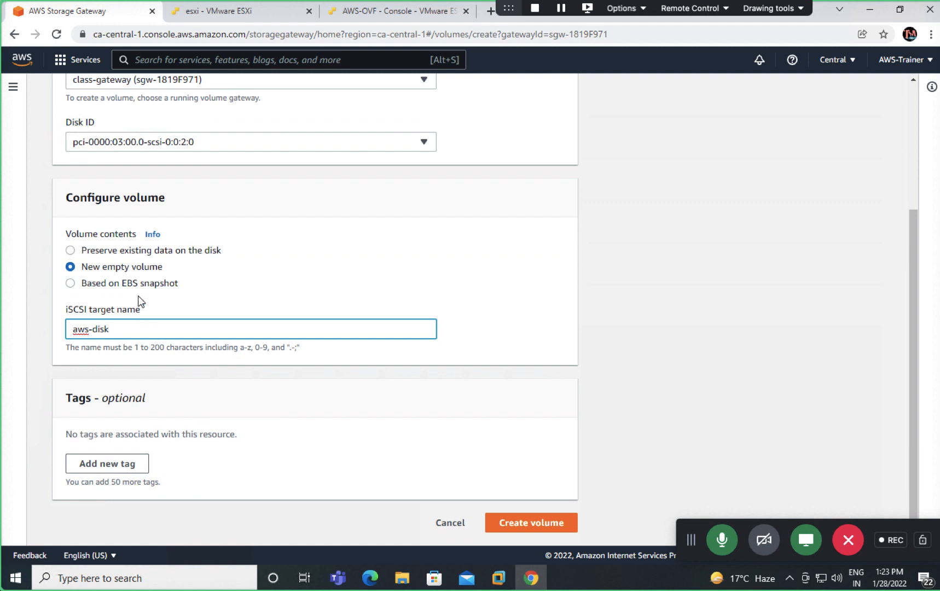
click(538, 526)
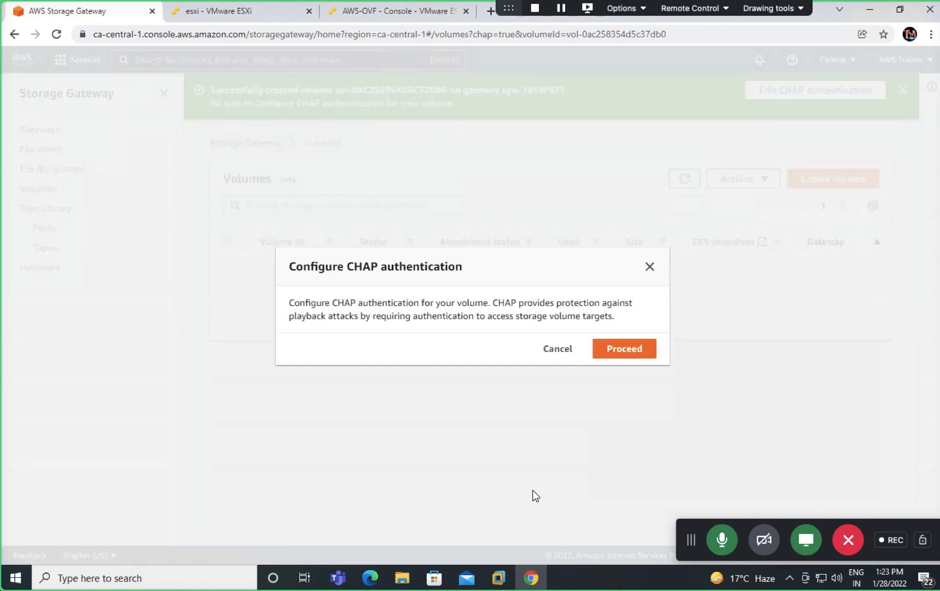
Step: Enter CHAP setup, add an initiator row, then cancel without saving any CHAP credentials
click(614, 353)
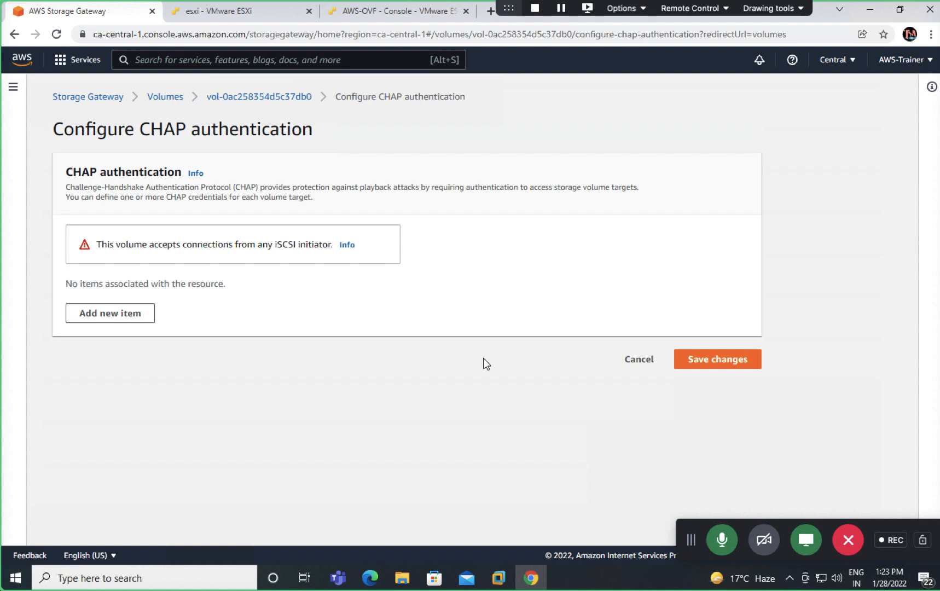
click(145, 314)
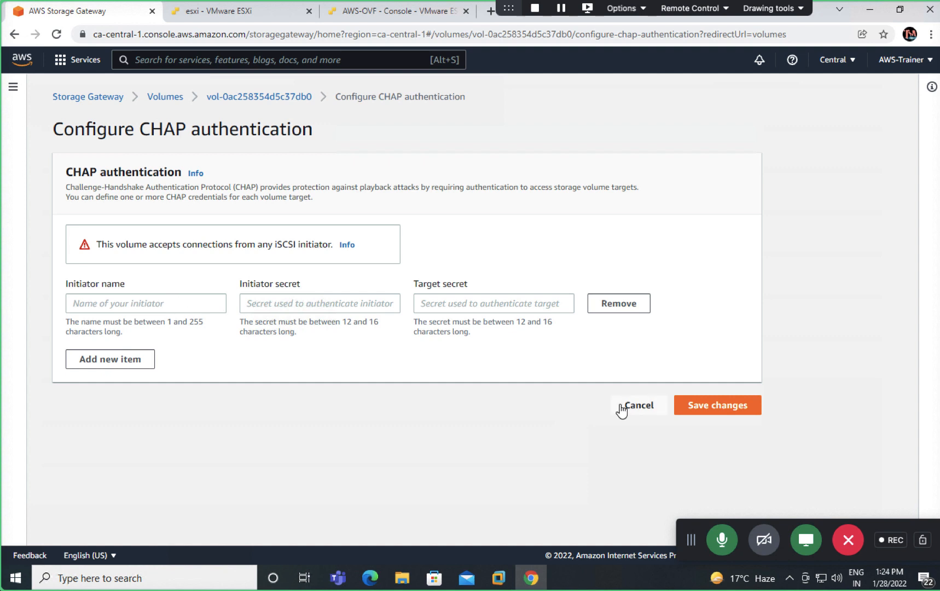
click(651, 408)
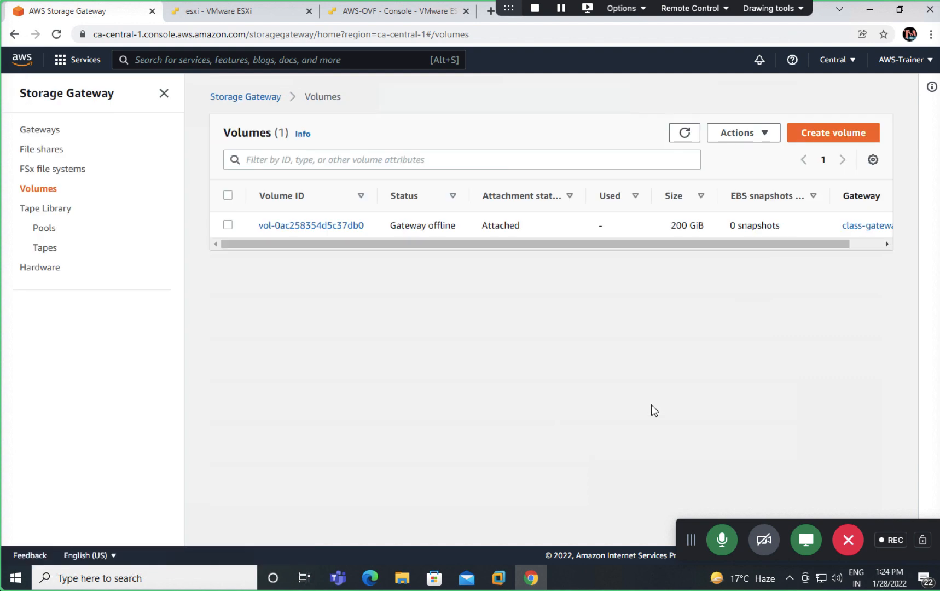
Step: Review the new volume's details for host IP 192.168.1.17 and target name, then minimize the browser
click(312, 223)
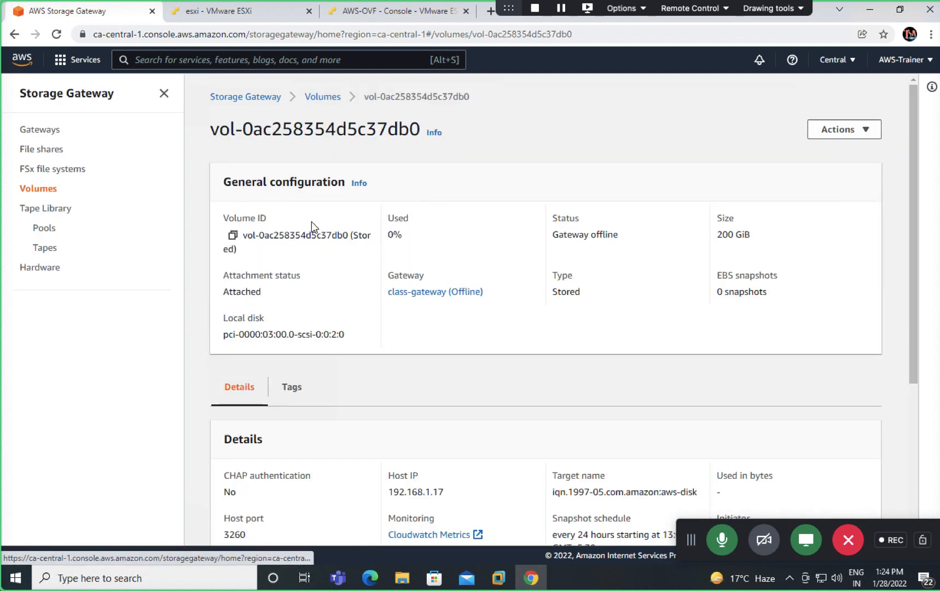
scroll(492, 363, down, 1)
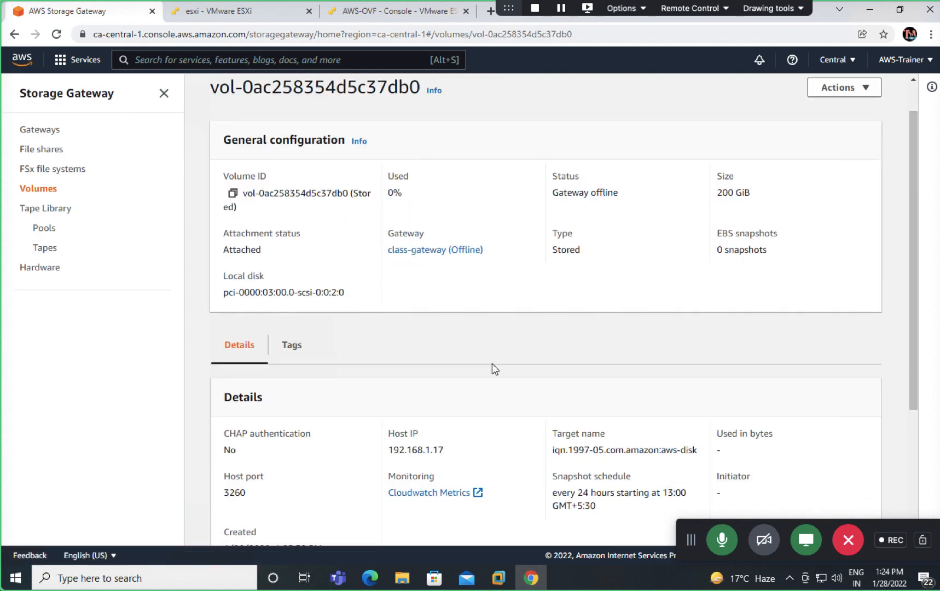
scroll(436, 324, up, 1)
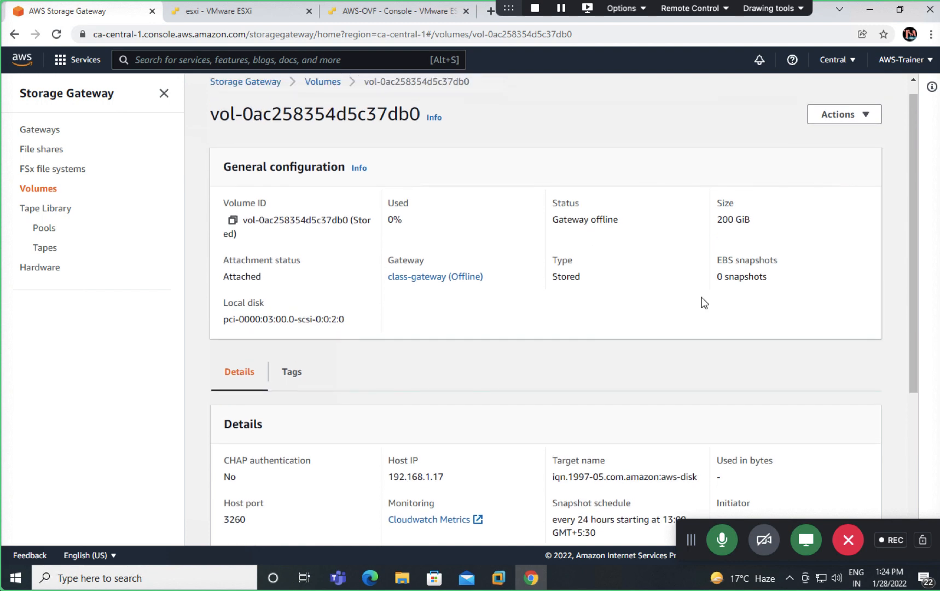
scroll(373, 296, down, 4)
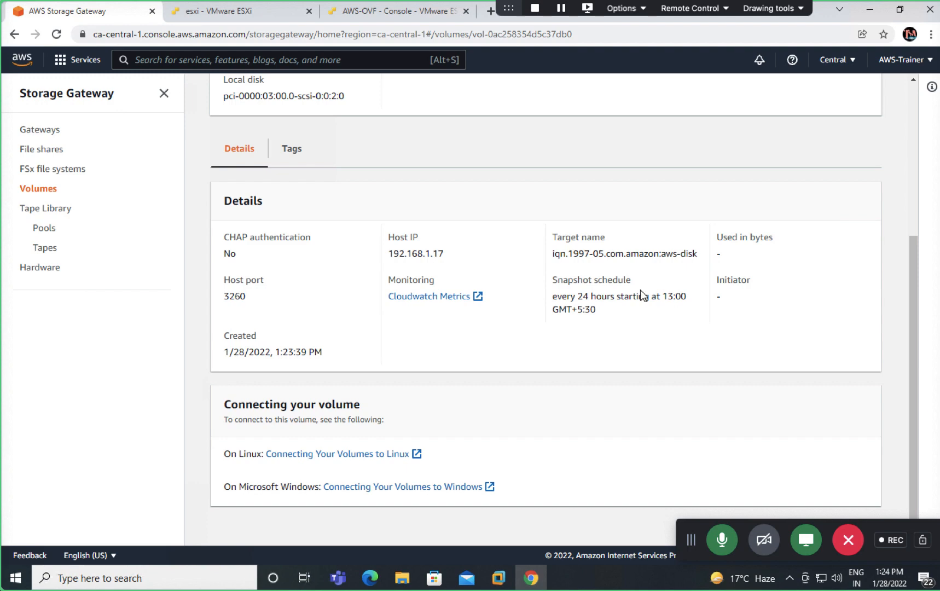
scroll(606, 304, up, 5)
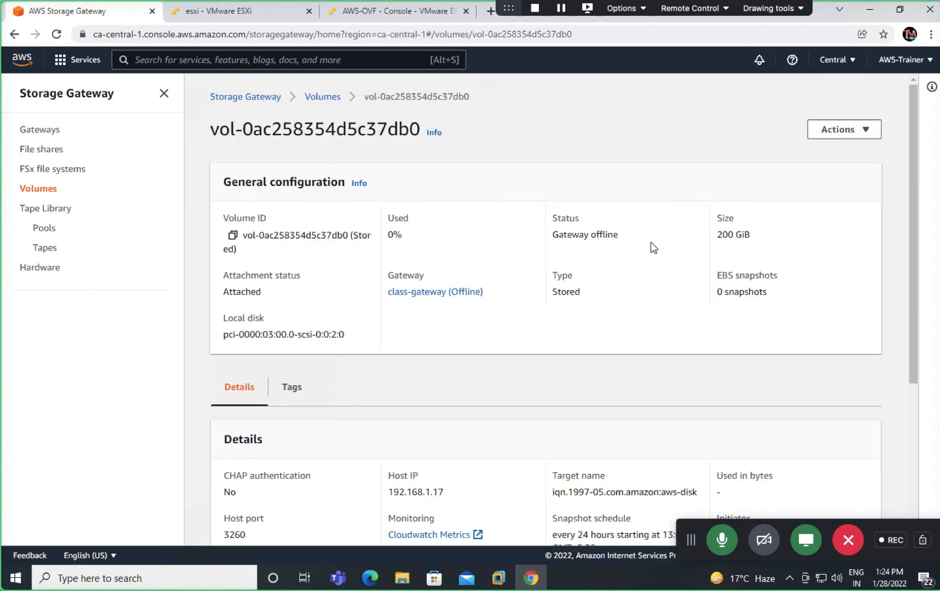
click(870, 10)
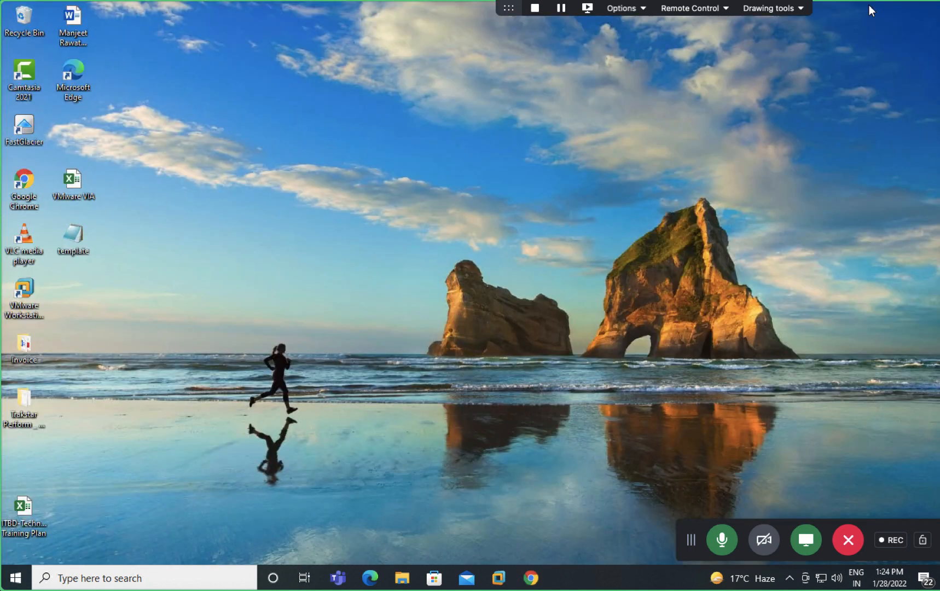
Step: Search Windows for 'isc' and launch iSCSI Initiator
click(91, 579)
text(iss)
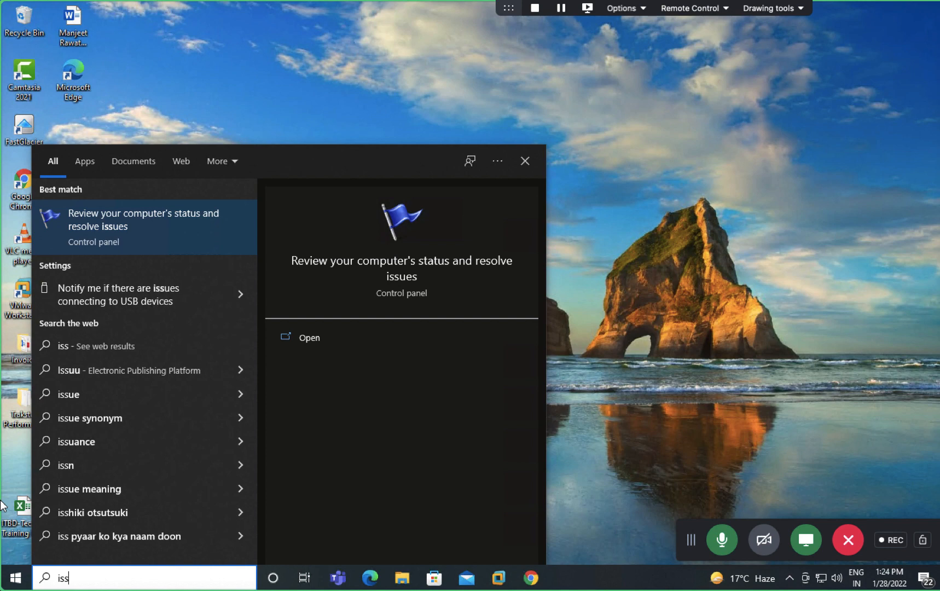
key(BackSpace)
key(BackSpace)
key(BackSpace)
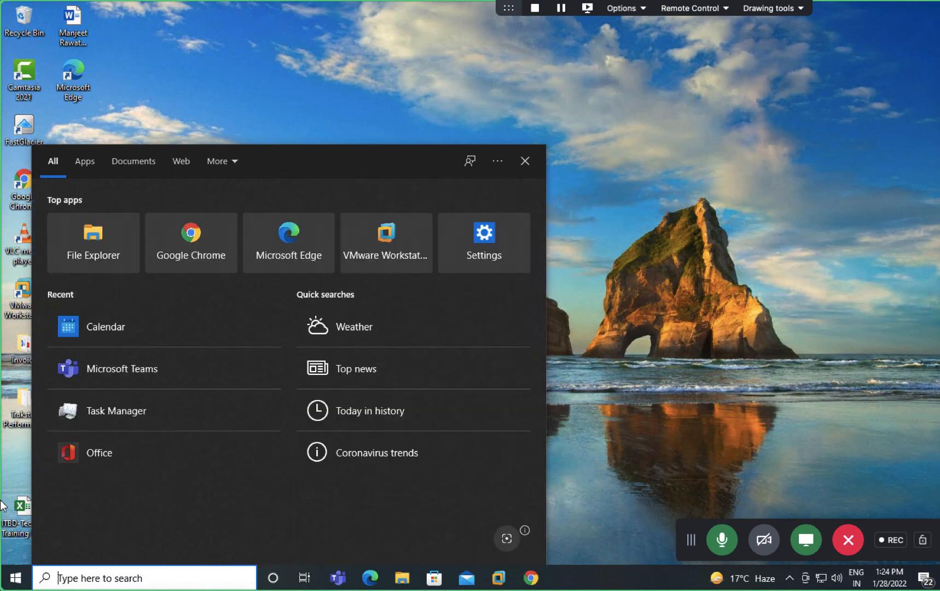
text(isc)
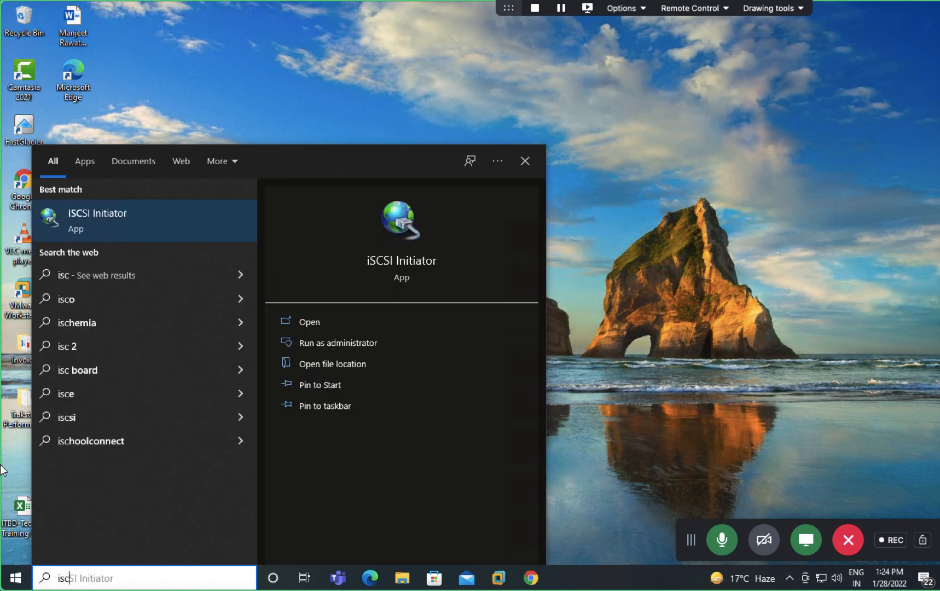
click(88, 214)
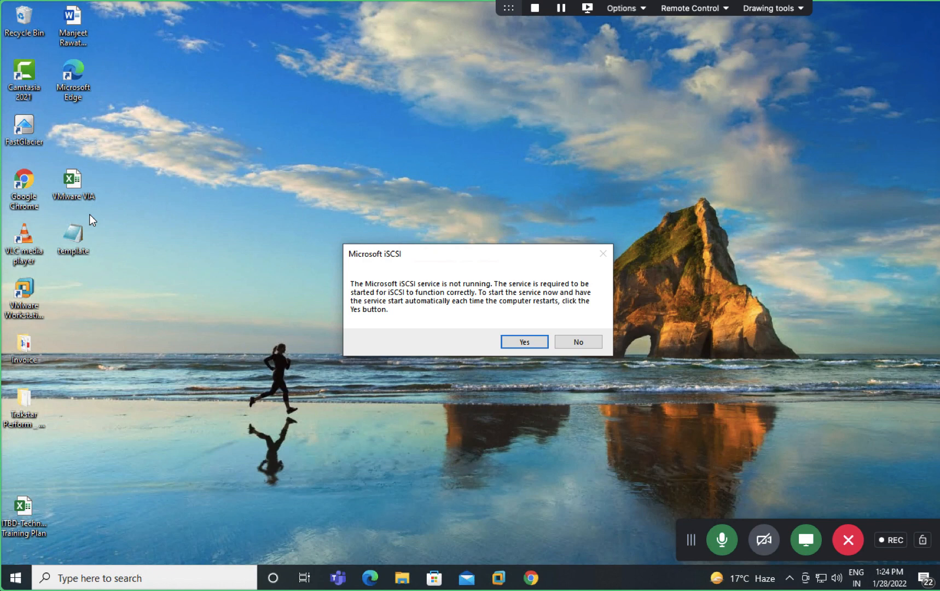
Step: Start the iSCSI service and quick-connect to the aws-disk target at 192.168.1.17
click(525, 342)
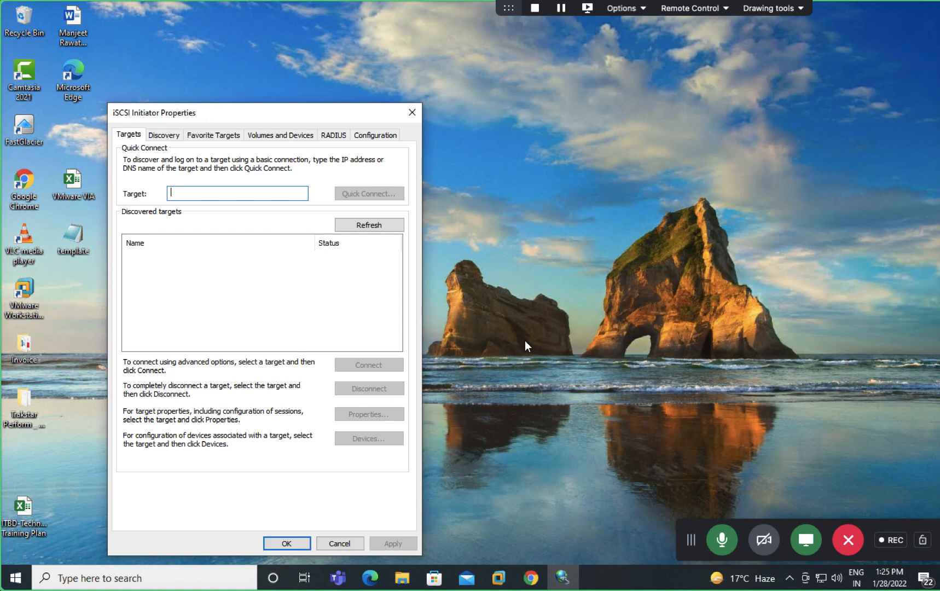
text(192.)
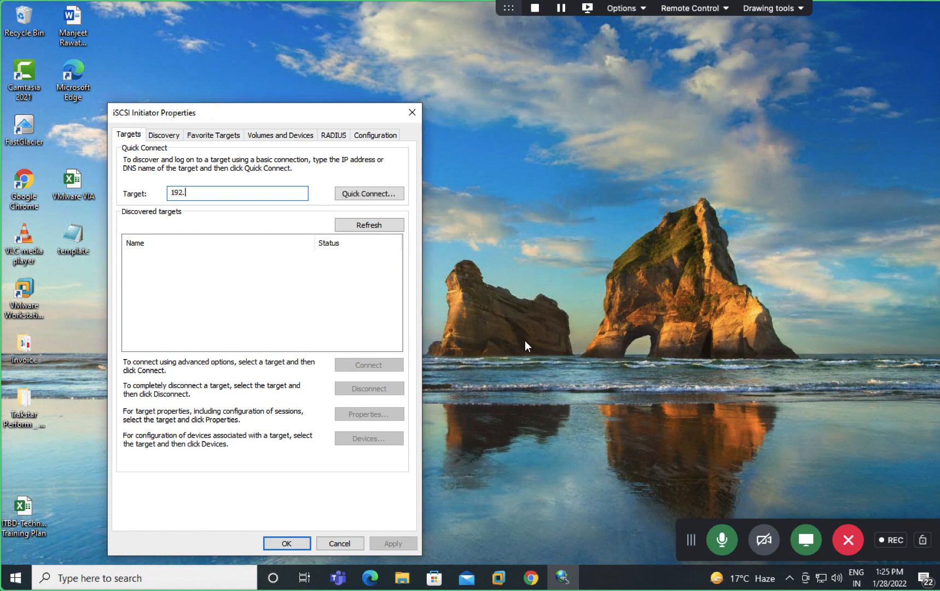
text(168.1.17)
click(361, 194)
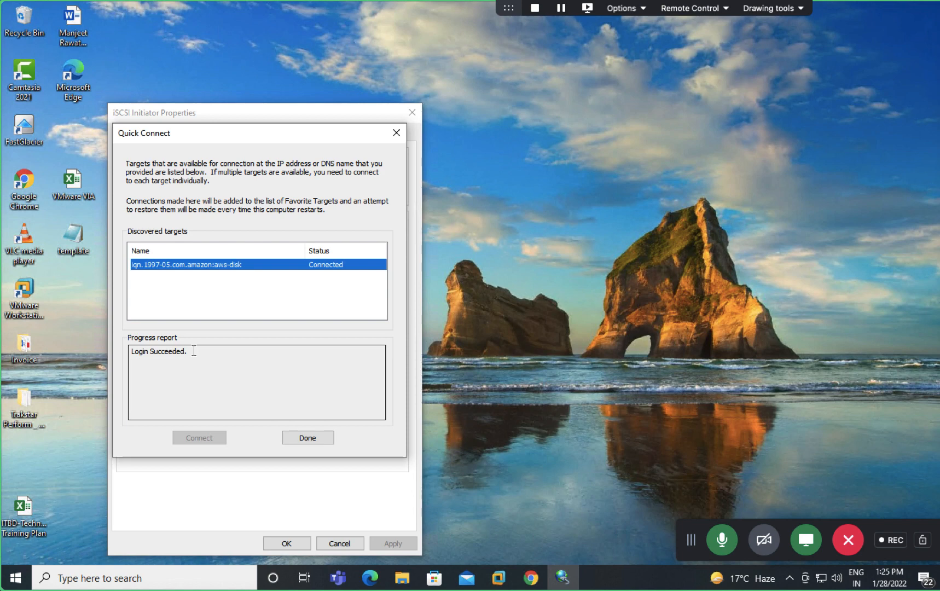
click(307, 438)
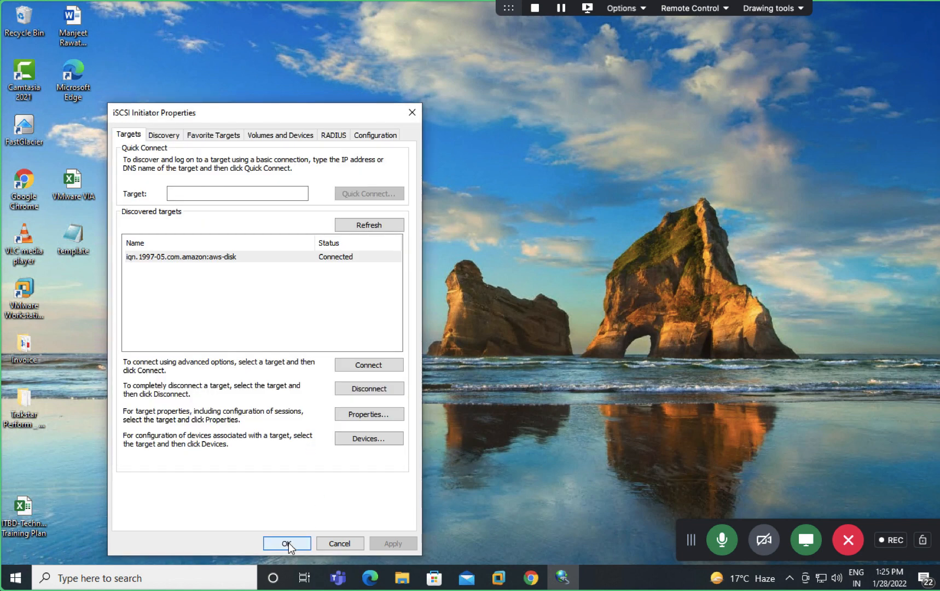
click(287, 544)
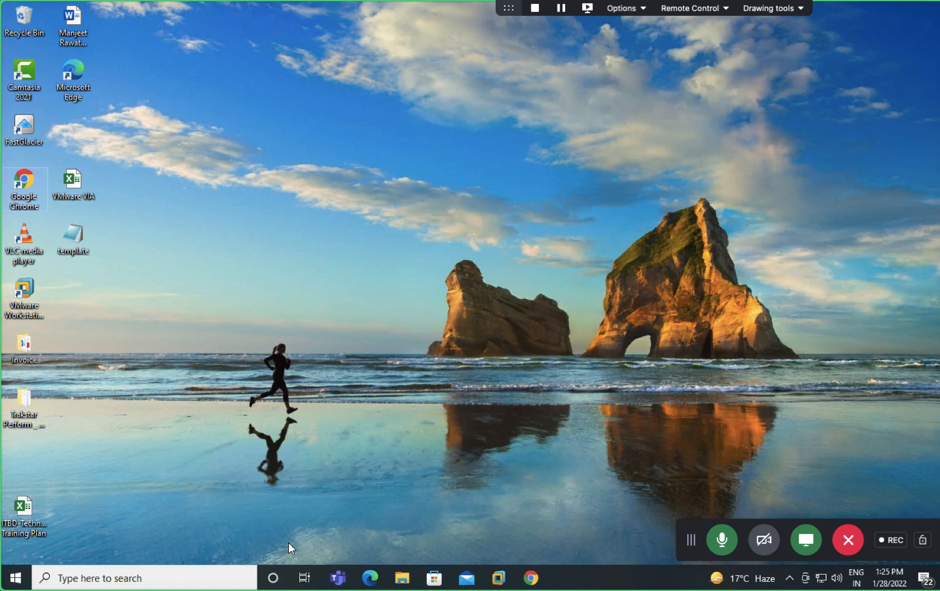
Step: Launch Disk Management with diskmgmt.msc from the Run prompt
key(super+r)
text(di)
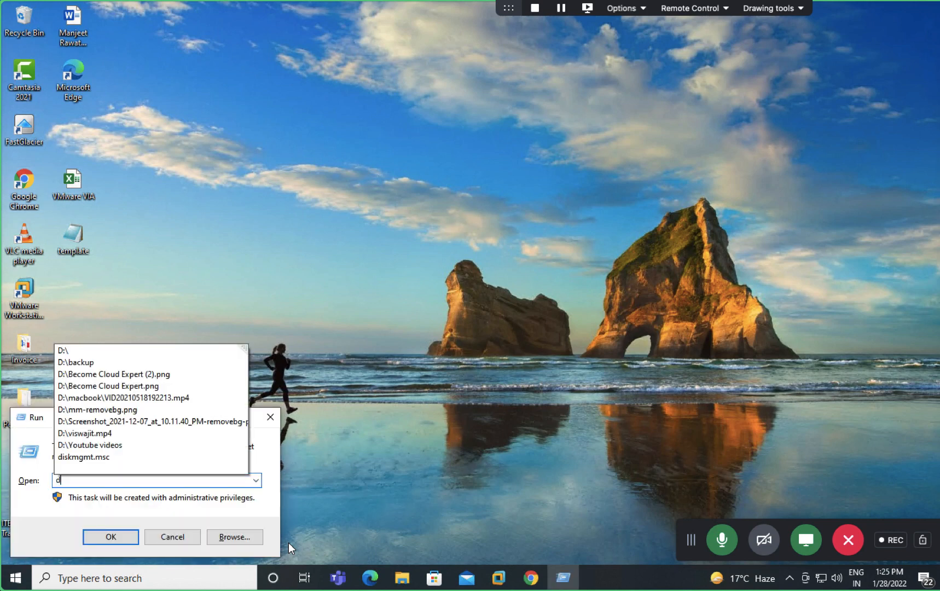
key(Down)
key(Return)
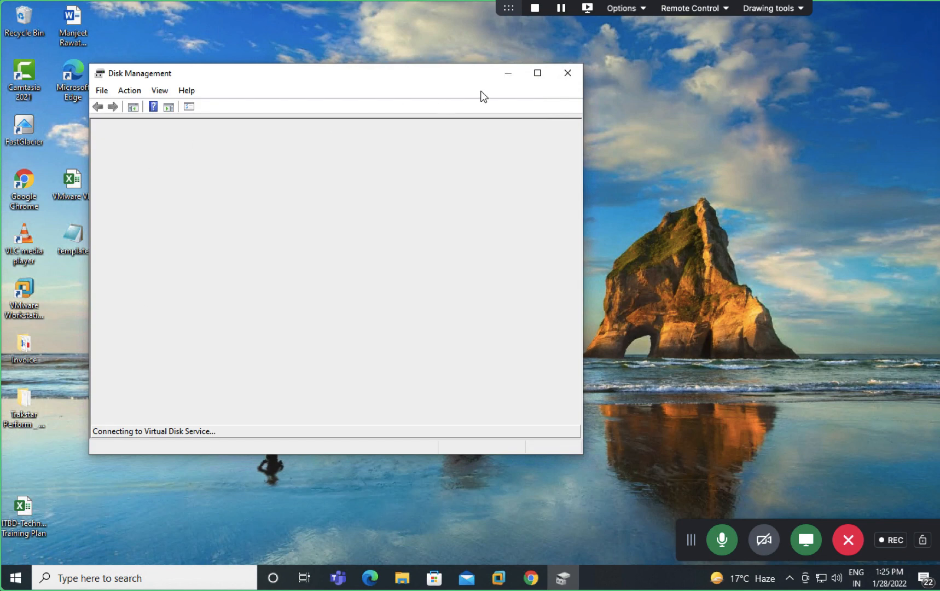
Step: Maximize Disk Management and initialize the 200 GB Disk 2 with the MBR partition style
click(537, 73)
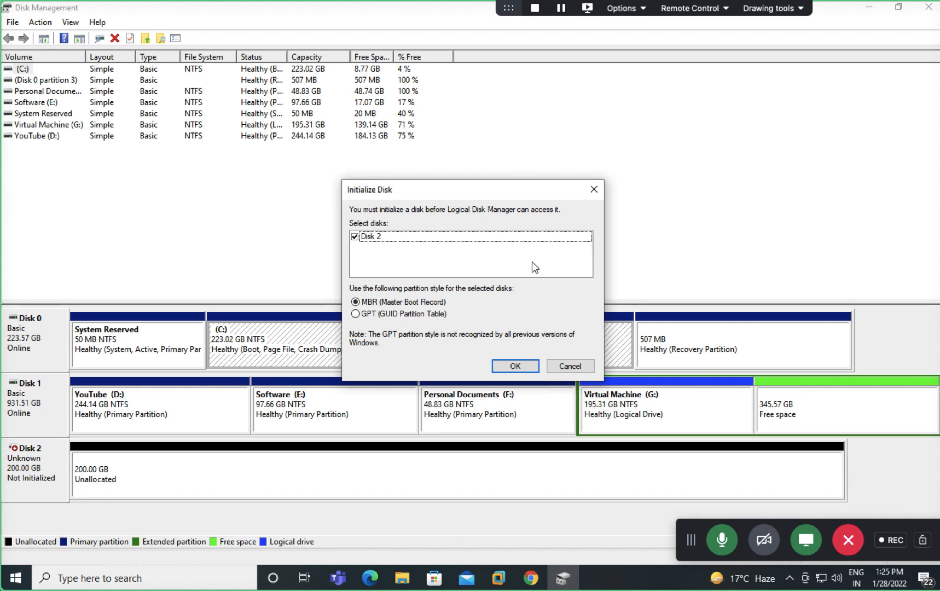
click(514, 366)
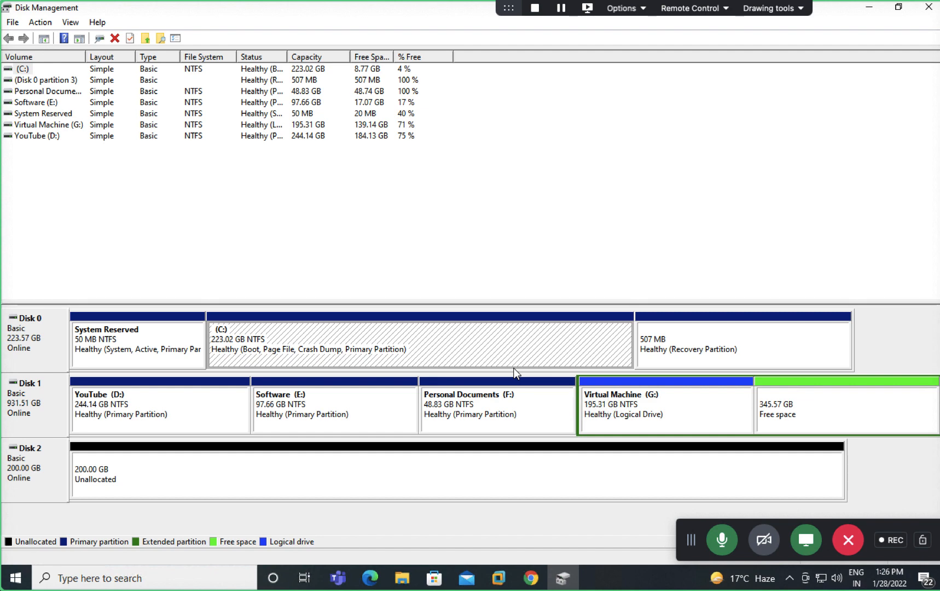
Step: In OneNote, add a new blank page to New Section 10
key(ctrl+Right)
scroll(514, 368, down, 4)
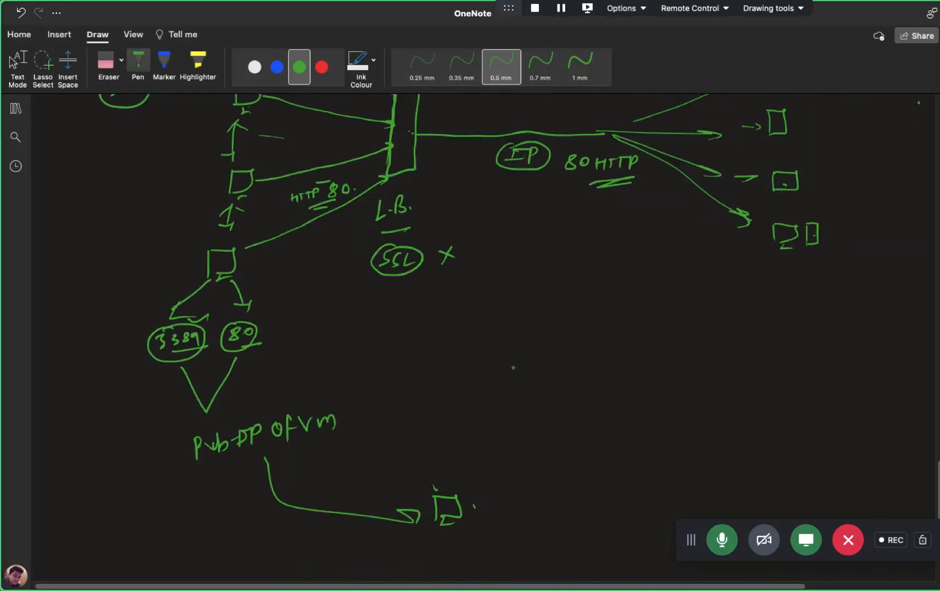
click(15, 108)
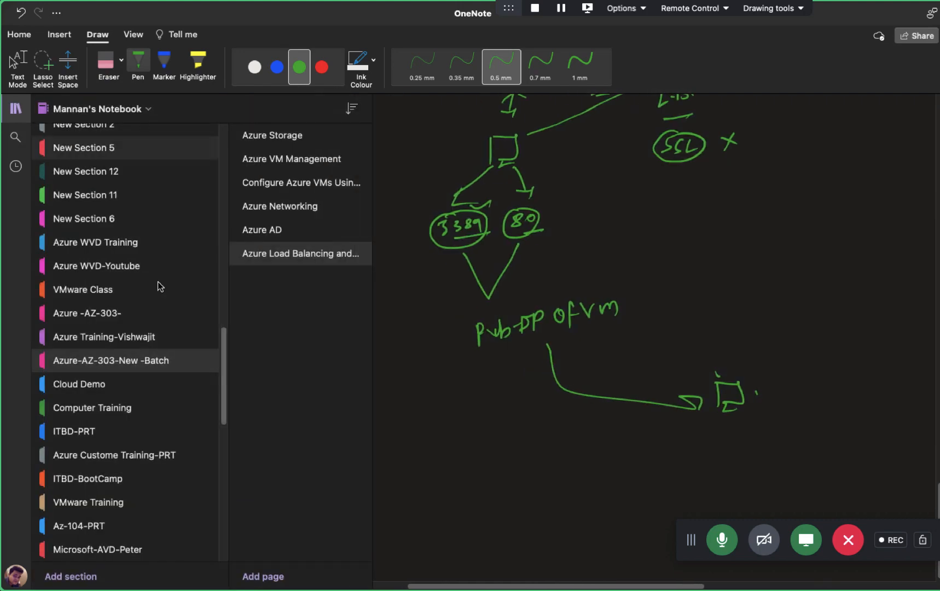
scroll(116, 543, down, 15)
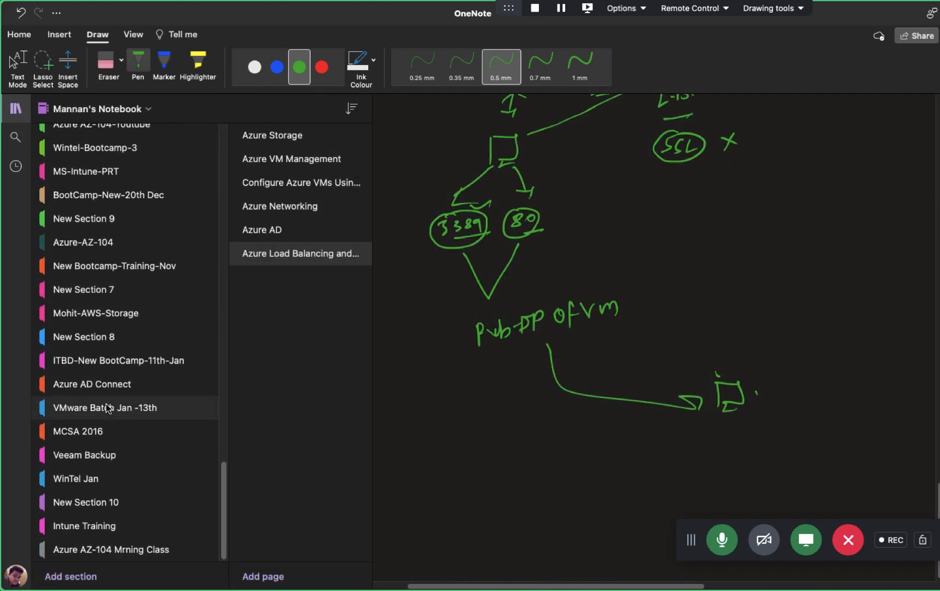
click(92, 503)
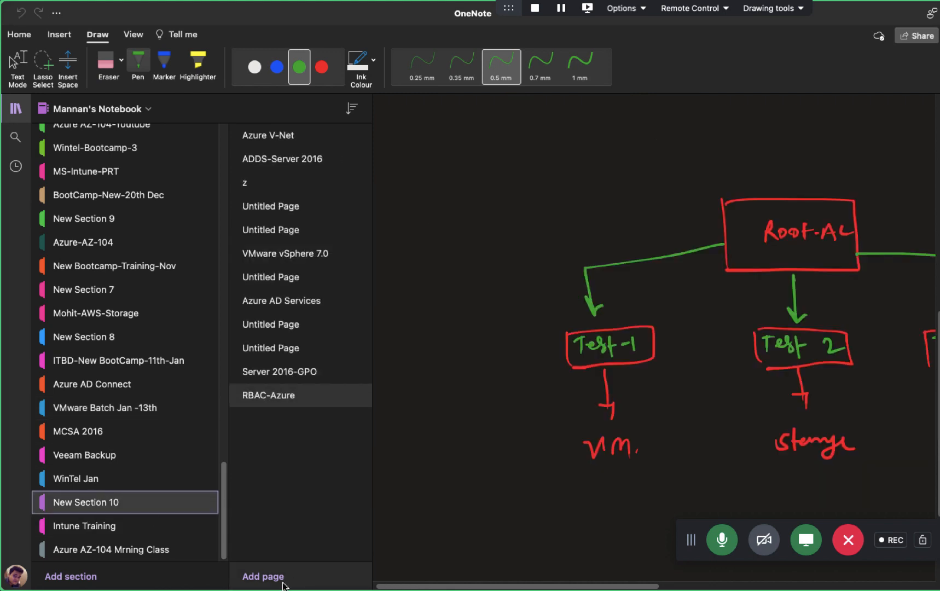
click(244, 579)
click(16, 108)
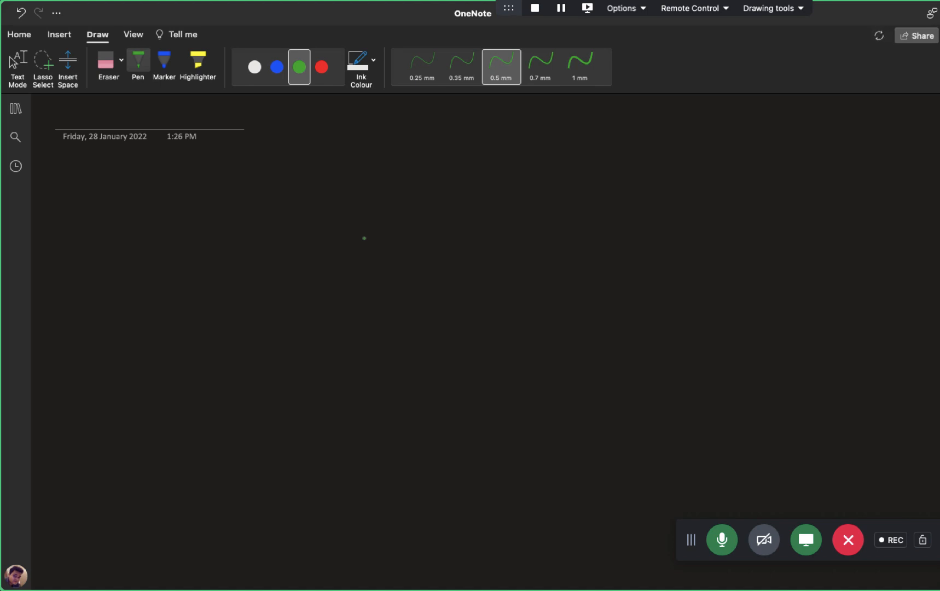
Step: In red ink, sketch the Delhi storage box labelled 5000GB with a SAN arrow
click(321, 68)
drag(685, 185, 678, 255)
mouse_move(685, 184)
mouse_down()
mouse_move(695, 184)
mouse_move(731, 262)
mouse_move(677, 255)
mouse_move(698, 283)
mouse_move(758, 289)
mouse_move(761, 302)
mouse_up()
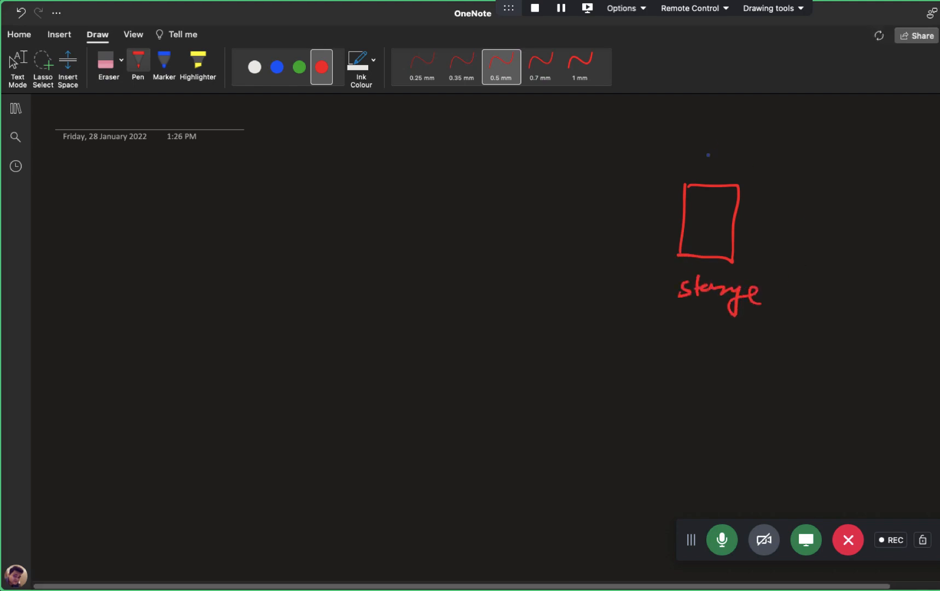
mouse_move(694, 147)
mouse_down()
mouse_move(700, 164)
mouse_move(728, 154)
mouse_up()
drag(740, 156, 742, 160)
drag(762, 152, 769, 163)
drag(780, 151, 784, 165)
mouse_move(761, 224)
mouse_down()
mouse_move(803, 229)
mouse_move(841, 218)
mouse_up()
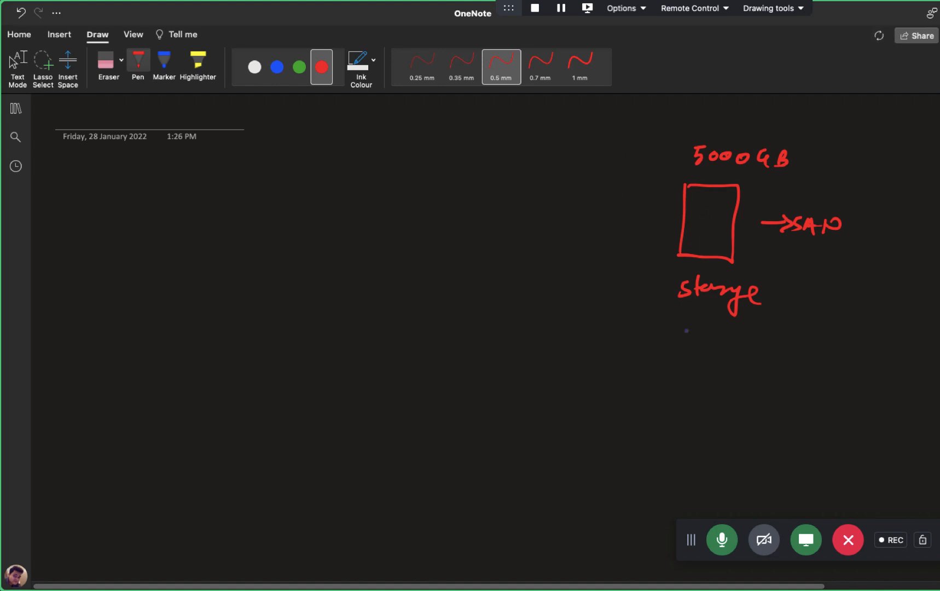
drag(698, 336, 697, 353)
drag(711, 350, 751, 354)
click(749, 341)
Step: Draw the Pune, Chandigarh and Noida boxes in red on the left and centre
mouse_move(266, 153)
mouse_down()
mouse_move(265, 204)
mouse_move(343, 203)
mouse_move(266, 205)
mouse_up()
mouse_move(300, 115)
mouse_down()
mouse_move(300, 133)
mouse_move(352, 132)
mouse_up()
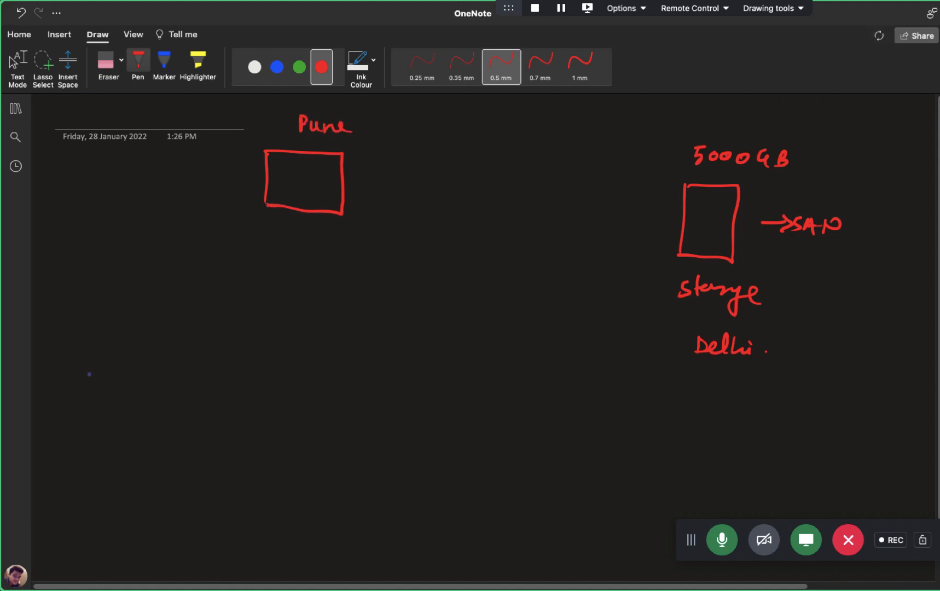
mouse_move(83, 351)
mouse_down()
mouse_move(82, 409)
mouse_move(156, 407)
mouse_move(78, 409)
mouse_move(85, 448)
mouse_move(143, 442)
mouse_move(149, 462)
mouse_move(179, 437)
mouse_up()
mouse_move(186, 429)
mouse_down()
mouse_move(189, 446)
mouse_move(200, 445)
mouse_up()
drag(350, 474, 350, 527)
mouse_move(356, 467)
mouse_down()
mouse_move(429, 470)
mouse_move(351, 522)
mouse_up()
mouse_move(399, 558)
mouse_down()
mouse_move(397, 541)
mouse_move(472, 545)
mouse_up()
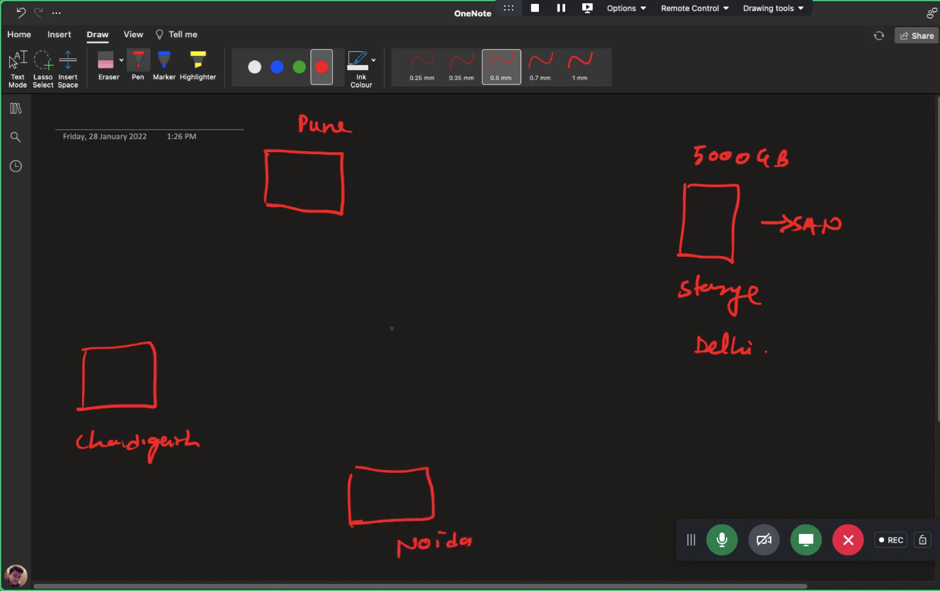
Step: Underline 5000GB and Delhi in green ink
click(300, 67)
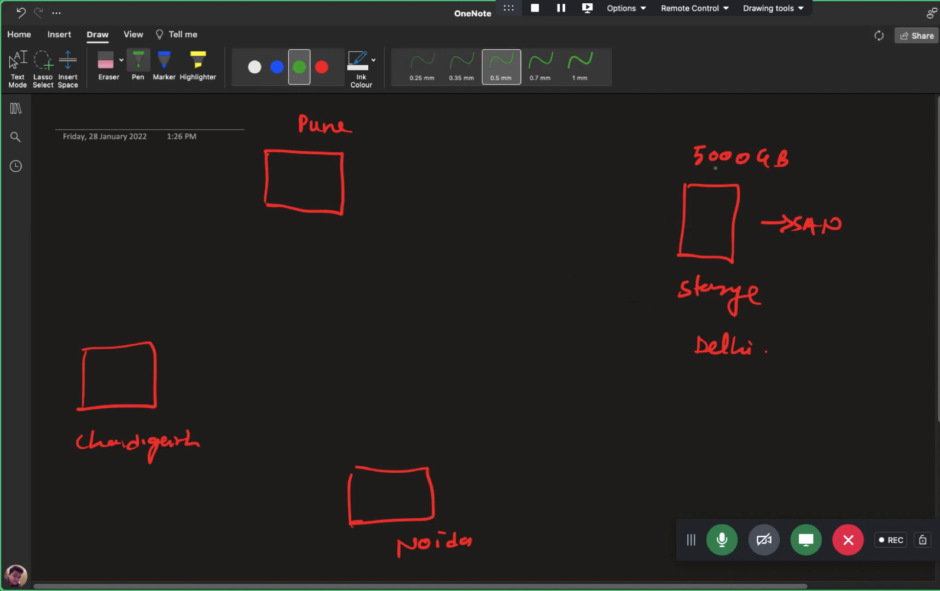
drag(706, 173, 740, 175)
drag(694, 372, 745, 378)
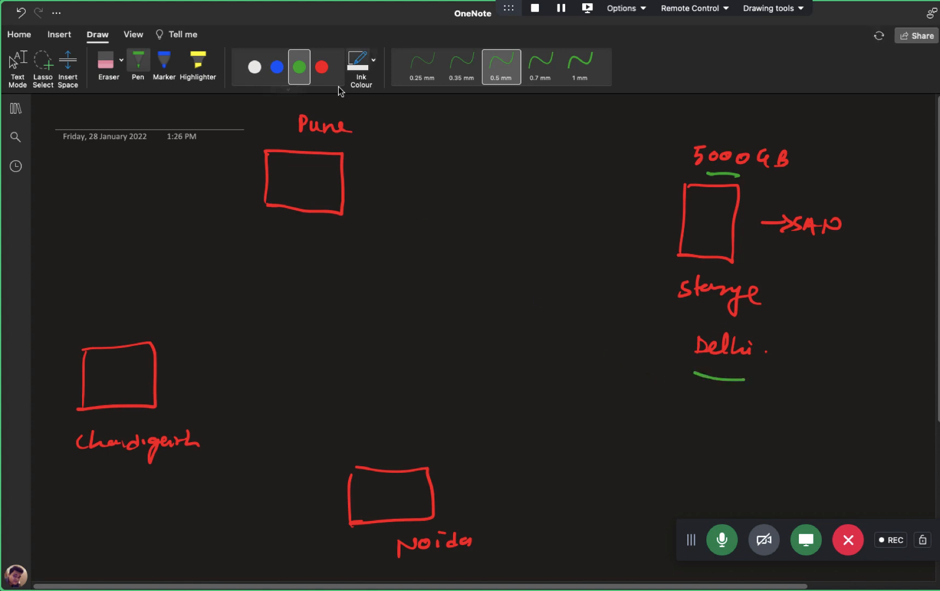
Step: Draw blue computer icons in the Pune, Chandigarh and Noida boxes
click(284, 67)
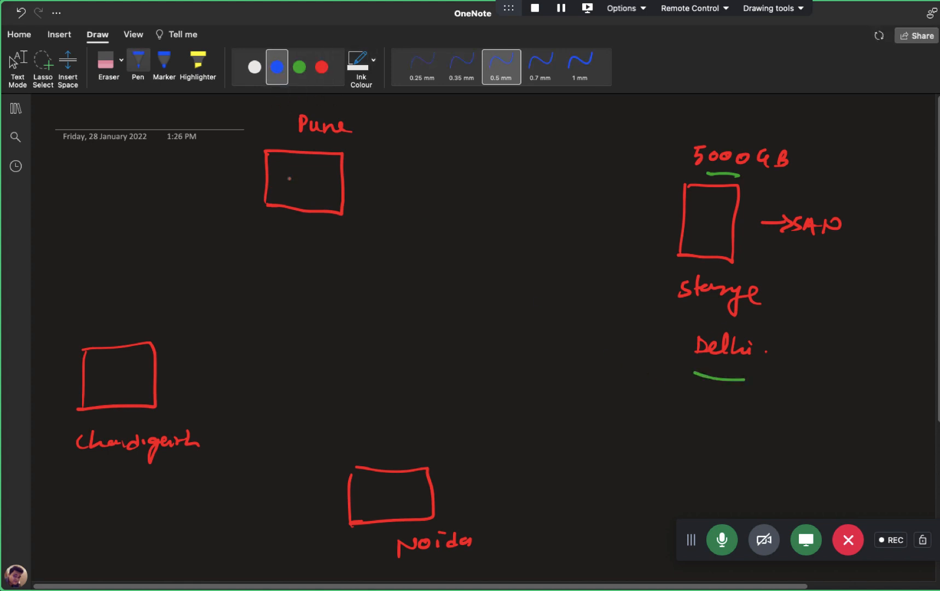
mouse_move(287, 166)
mouse_down()
mouse_move(311, 166)
mouse_move(299, 189)
mouse_move(311, 189)
mouse_up()
mouse_move(105, 365)
mouse_down()
mouse_move(126, 371)
mouse_move(108, 379)
mouse_up()
mouse_move(114, 376)
mouse_down()
mouse_move(112, 385)
mouse_move(125, 386)
mouse_up()
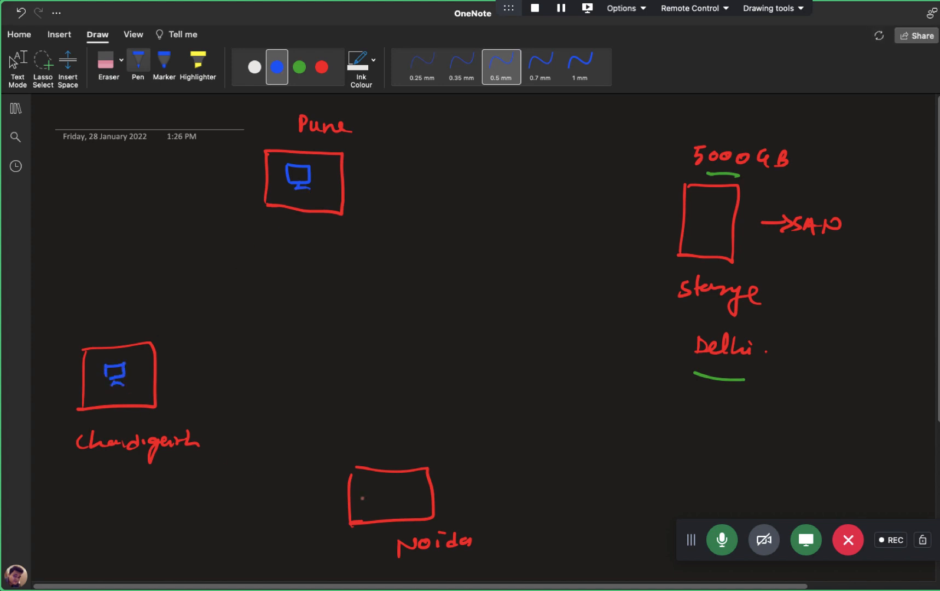
mouse_move(366, 492)
mouse_down()
mouse_move(384, 504)
mouse_move(376, 510)
mouse_up()
drag(370, 511, 386, 511)
Step: Add a central Aws box linked to Delhi storage, with arrows to each city
mouse_move(428, 295)
mouse_down()
mouse_move(439, 271)
mouse_move(443, 295)
mouse_up()
mouse_move(431, 286)
mouse_down()
mouse_move(463, 280)
mouse_move(476, 293)
mouse_up()
mouse_move(409, 311)
mouse_down()
mouse_move(413, 261)
mouse_move(501, 262)
mouse_move(496, 313)
mouse_move(417, 311)
mouse_up()
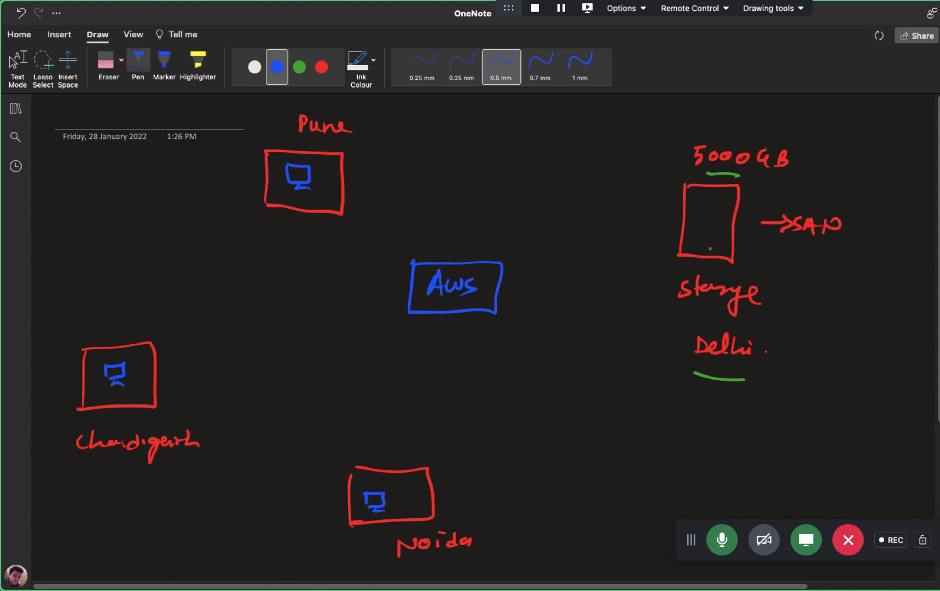
mouse_move(688, 229)
mouse_down()
mouse_move(531, 235)
mouse_move(487, 260)
mouse_move(500, 266)
mouse_up()
mouse_move(425, 263)
mouse_down()
mouse_move(421, 219)
mouse_move(361, 179)
mouse_move(319, 186)
mouse_move(331, 195)
mouse_up()
mouse_move(410, 301)
mouse_down()
mouse_move(240, 322)
mouse_move(143, 372)
mouse_move(160, 377)
mouse_up()
mouse_move(450, 313)
mouse_down()
mouse_move(412, 439)
mouse_move(354, 489)
mouse_move(373, 490)
mouse_up()
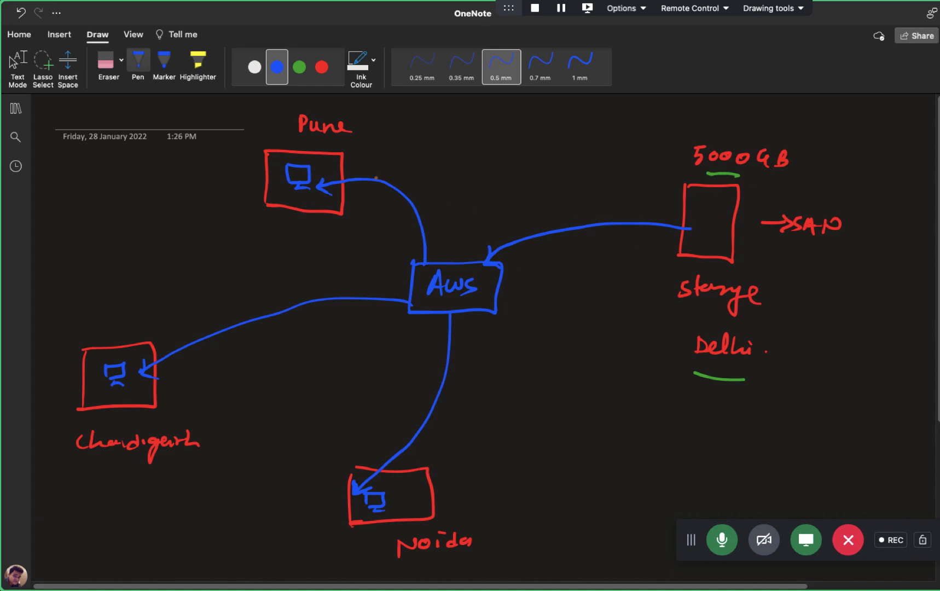
Step: Label the city arrows 500GB, 1000GB and 200GB, and write mid beside Aws
mouse_move(381, 159)
mouse_down()
mouse_move(381, 167)
mouse_move(388, 159)
mouse_move(379, 175)
mouse_move(415, 164)
mouse_up()
drag(416, 158, 429, 166)
drag(432, 153, 444, 168)
mouse_move(200, 307)
mouse_down()
mouse_move(264, 290)
mouse_move(267, 300)
mouse_up()
drag(426, 426, 484, 437)
drag(491, 420, 496, 436)
drag(510, 316, 534, 317)
mouse_move(545, 299)
mouse_down()
mouse_move(547, 321)
mouse_move(515, 332)
mouse_move(542, 334)
mouse_up()
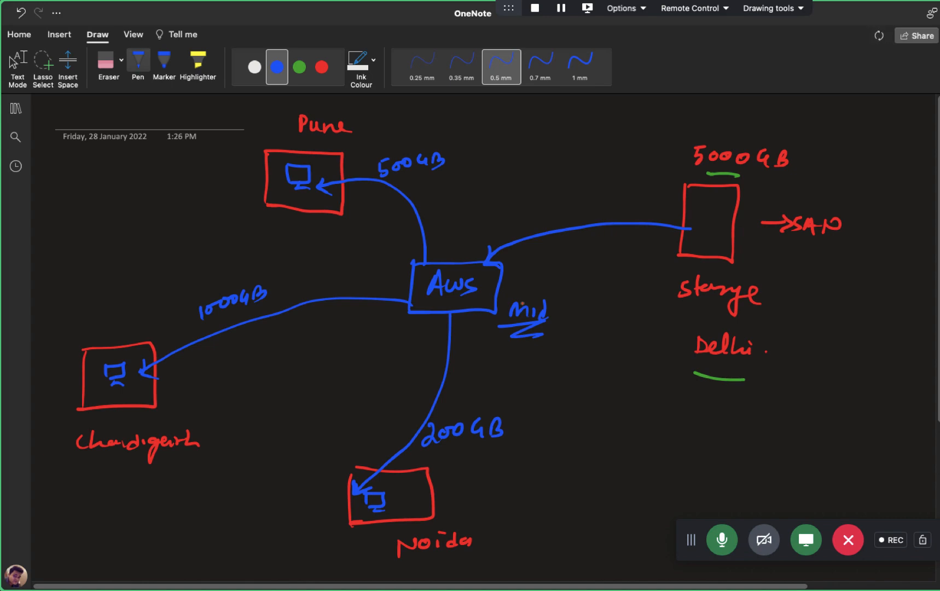
key(ctrl+Left)
key(ctrl+Left)
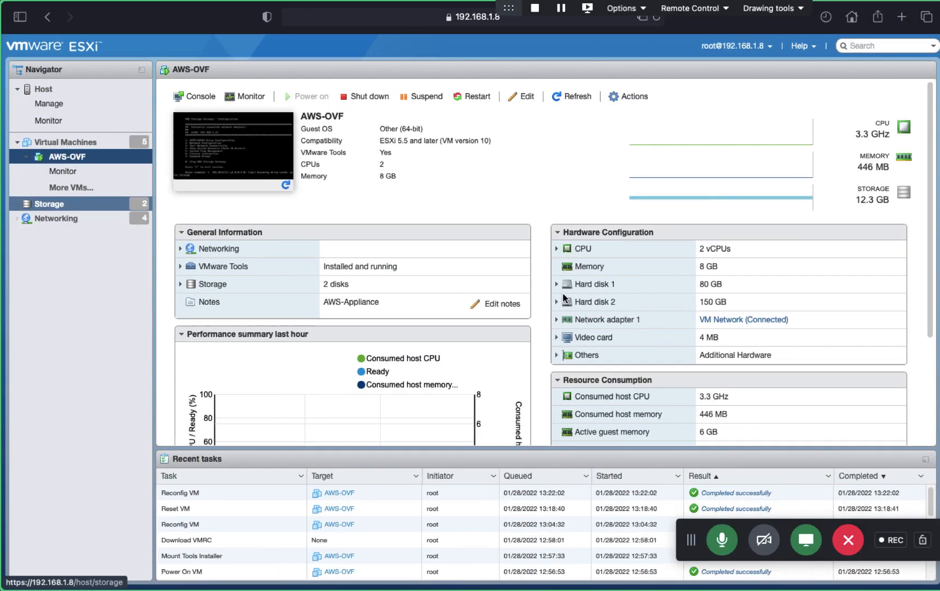
Step: Bring up the Storage Gateway volume page and check its Host IP 192.168.1.17
key(ctrl+Right)
key(ctrl+Right)
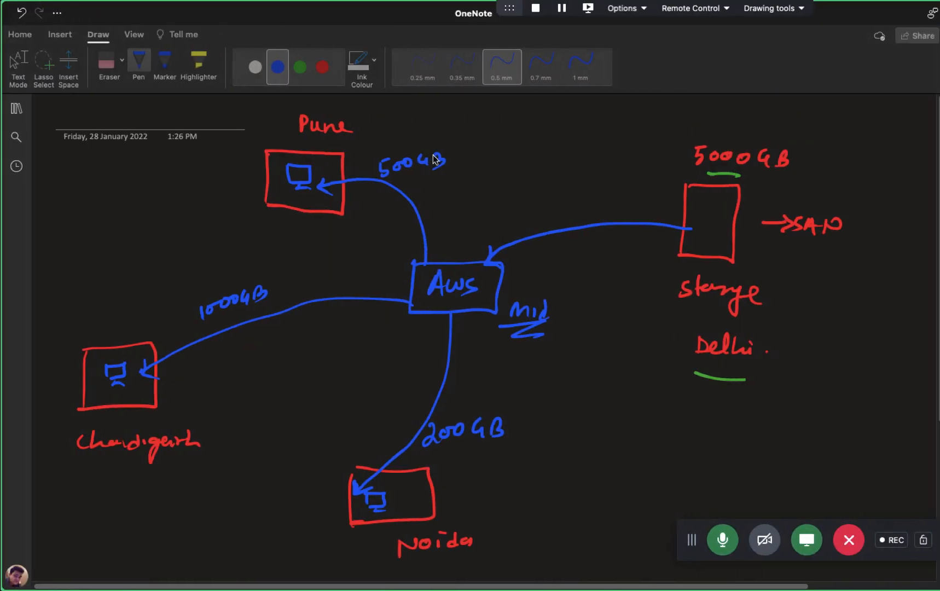
key(ctrl+Left)
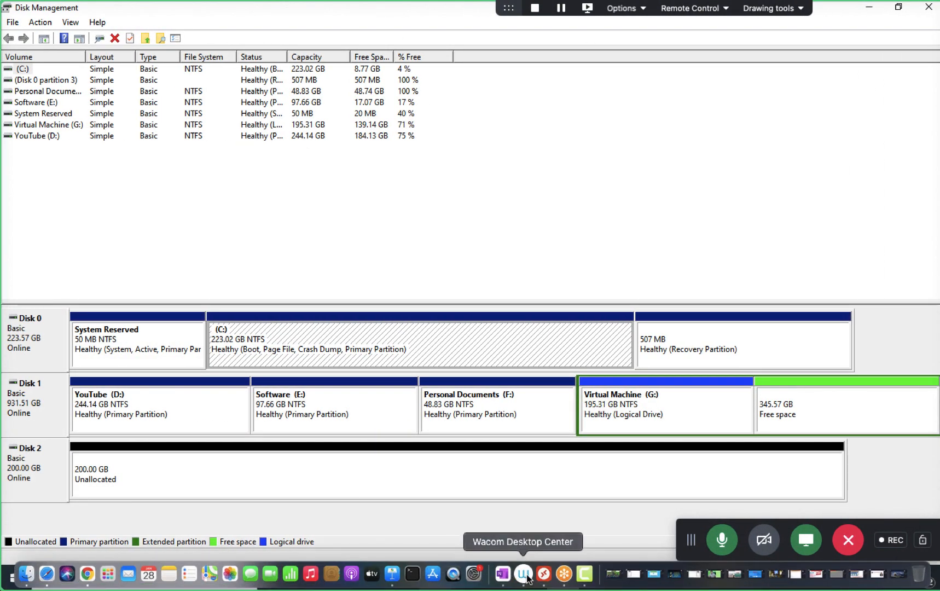
click(530, 578)
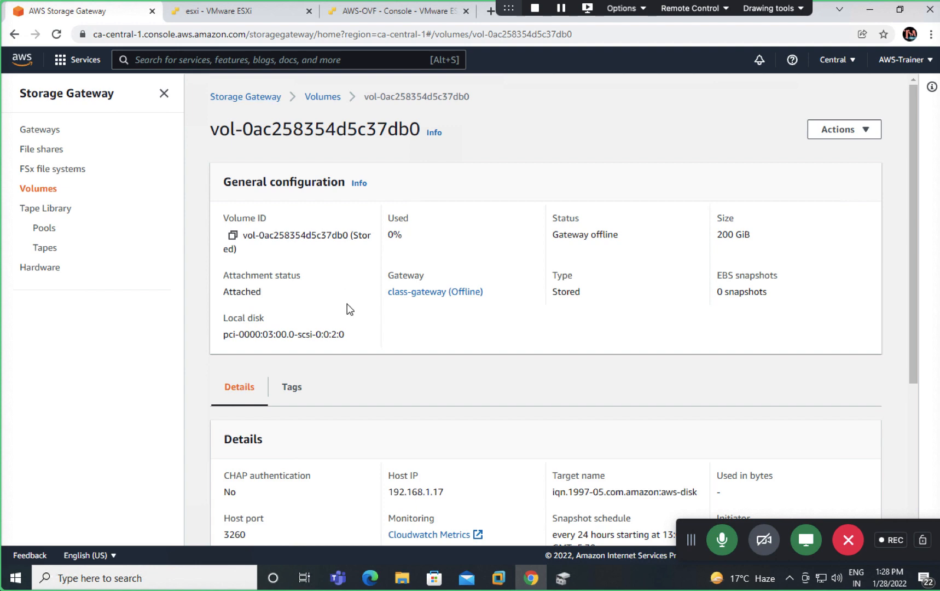
scroll(347, 304, down, 2)
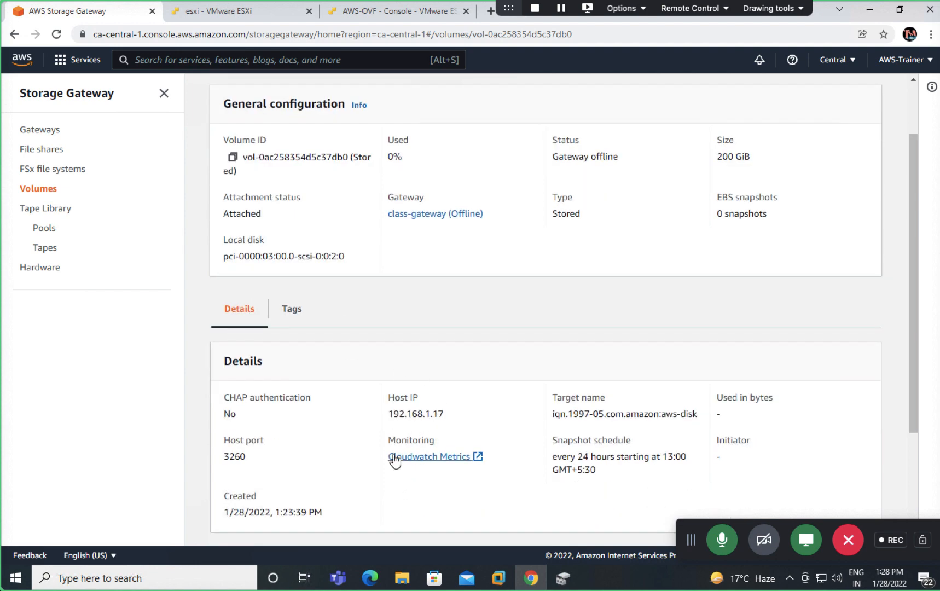
scroll(391, 462, down, 1)
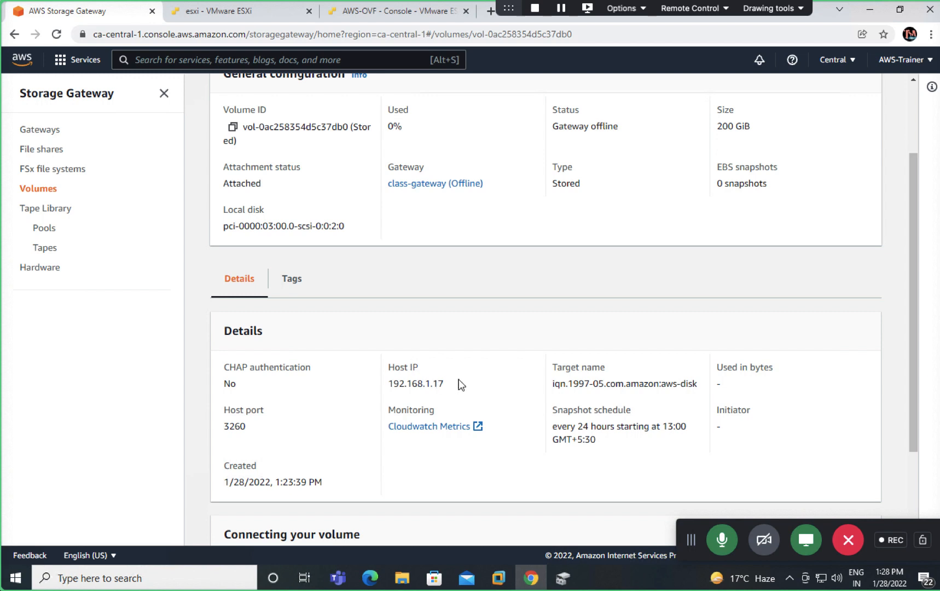
drag(448, 385, 389, 364)
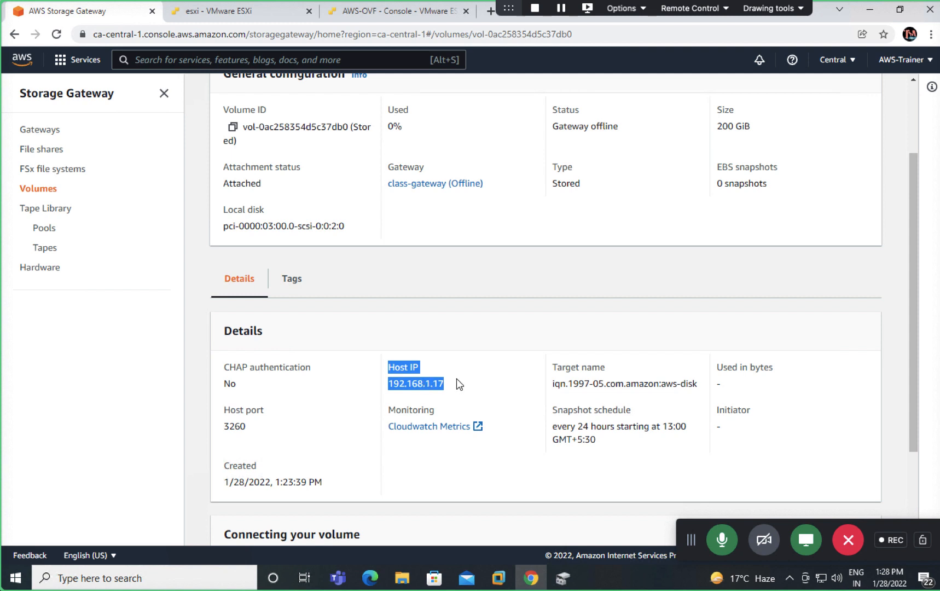
click(495, 387)
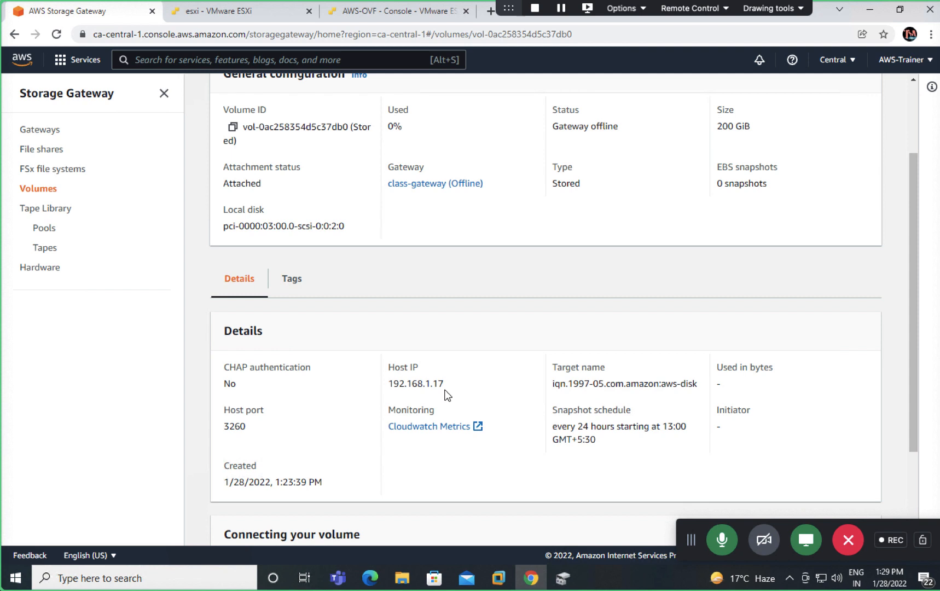
Step: Copy the target name iqn.1997-05.com.amazon:aws-disk from the volume details
scroll(539, 389, up, 2)
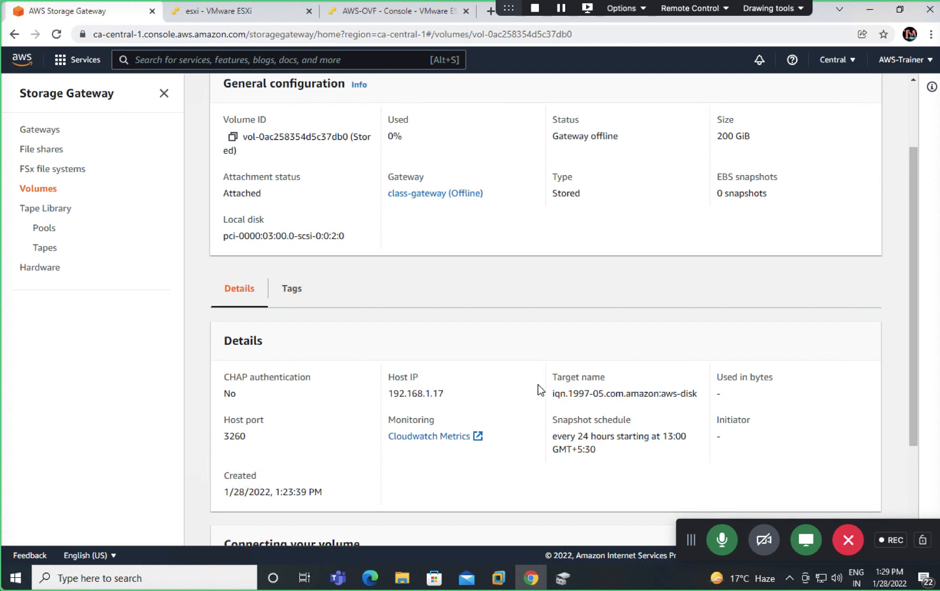
scroll(559, 476, down, 1)
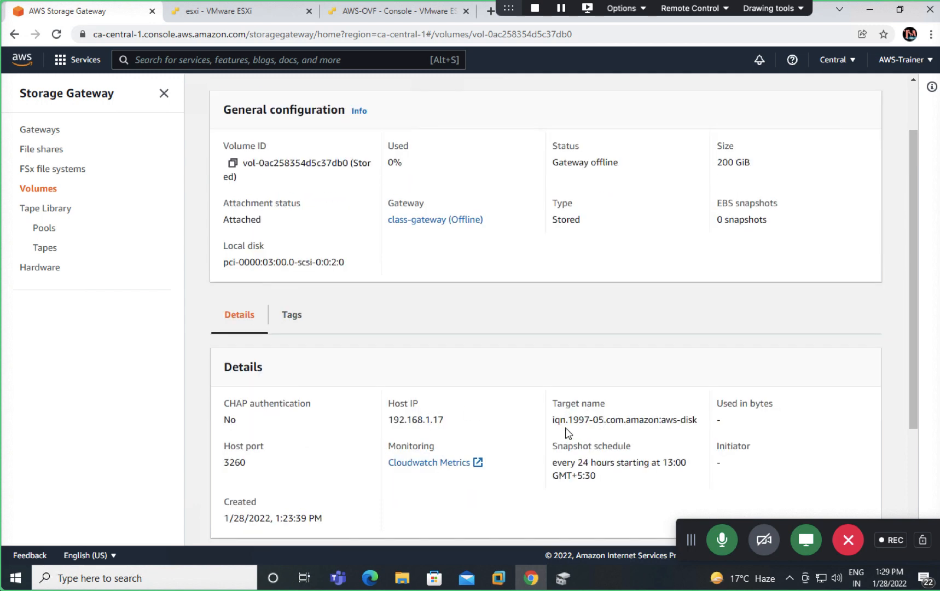
double_click(632, 419)
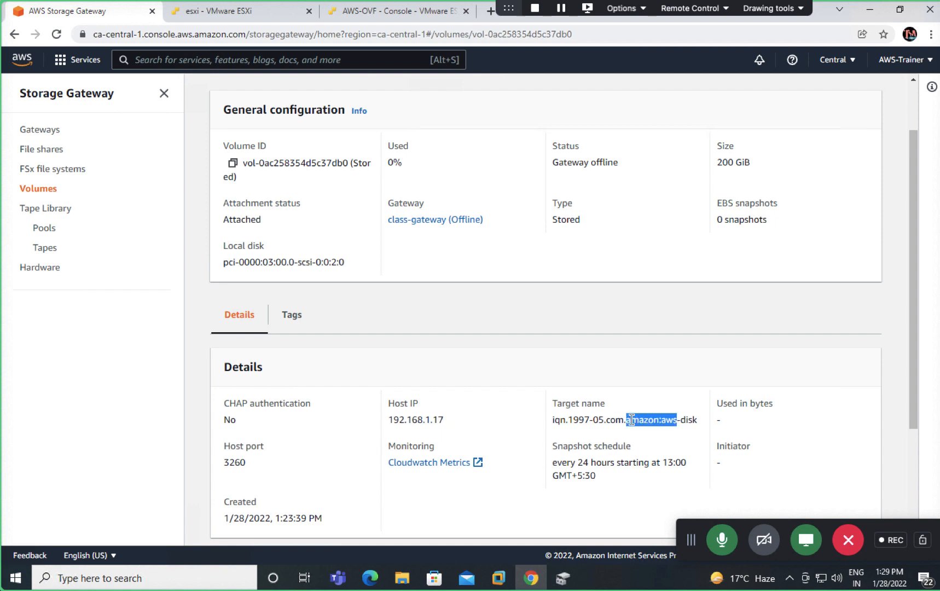
triple_click(632, 420)
right_click(632, 419)
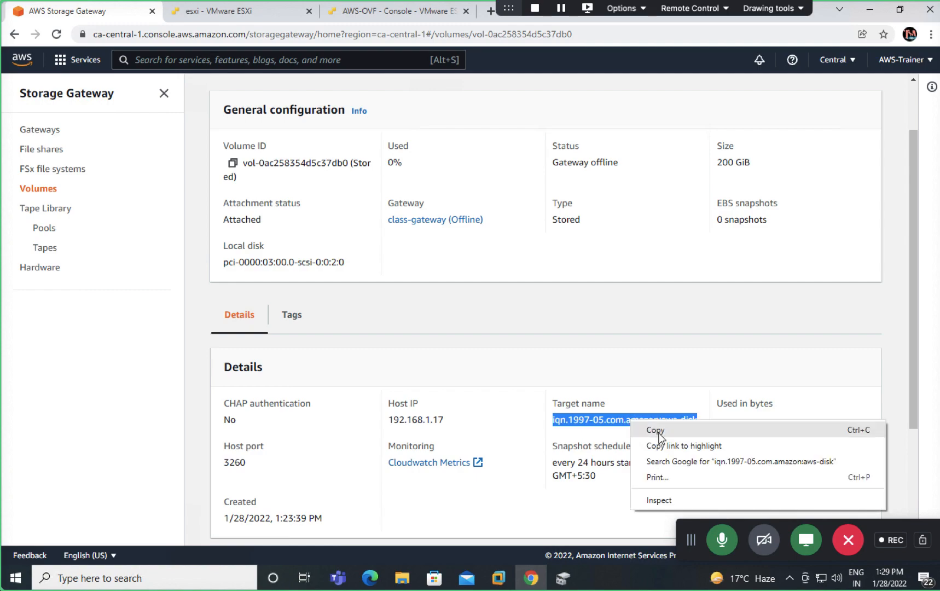
click(661, 438)
Step: Minimize Chrome so Windows Disk Management is showing
key(ctrl+Left)
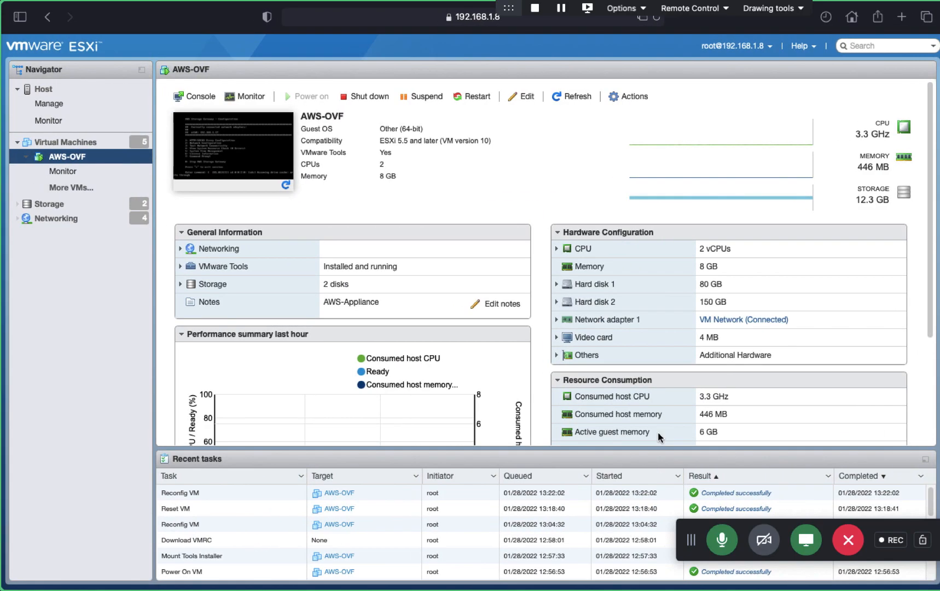
key(ctrl+Left)
key(ctrl+Right)
key(ctrl+Right)
key(ctrl+Right)
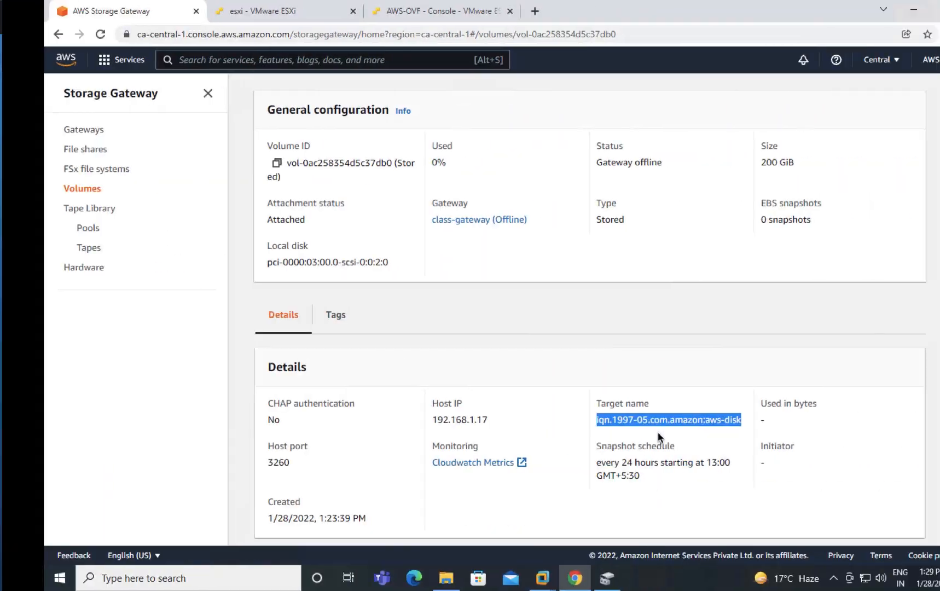
key(ctrl+Left)
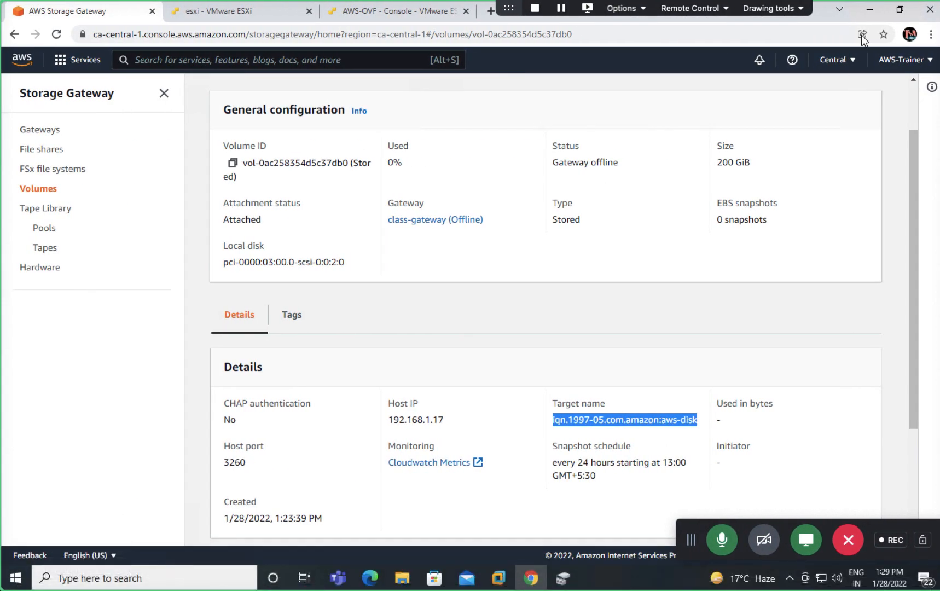
click(870, 9)
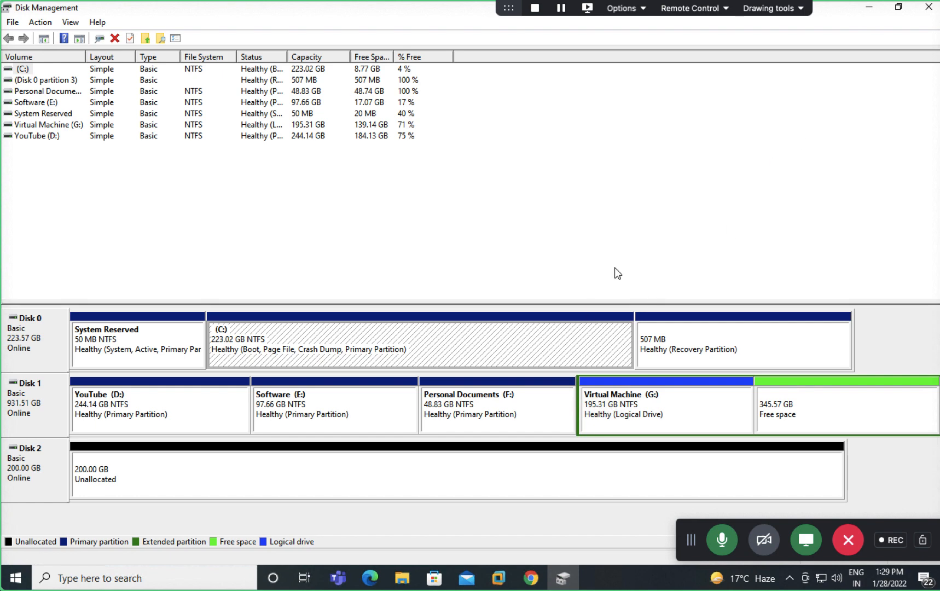
Step: Open iSCSI Initiator from Windows search and paste the copied target name into Target
click(869, 9)
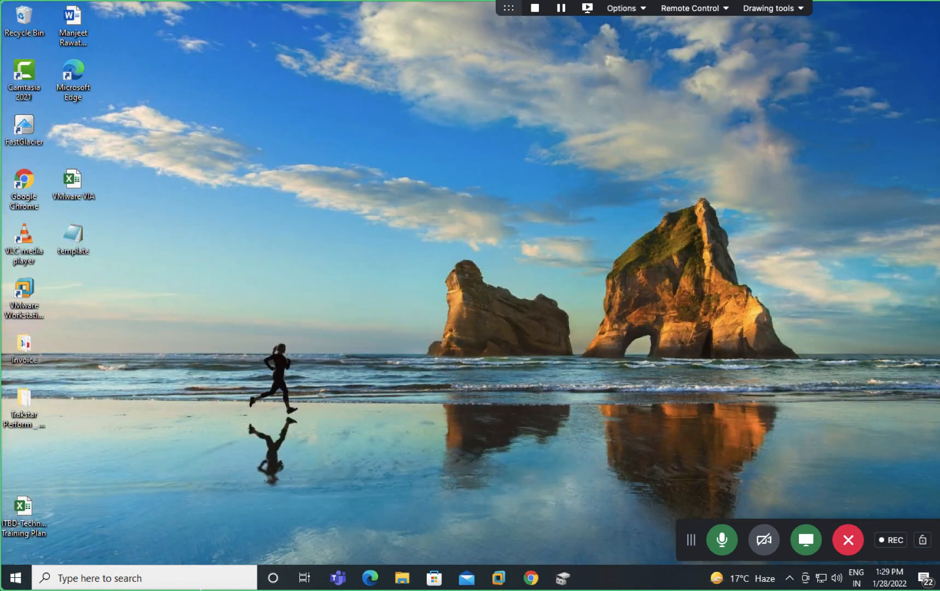
click(104, 582)
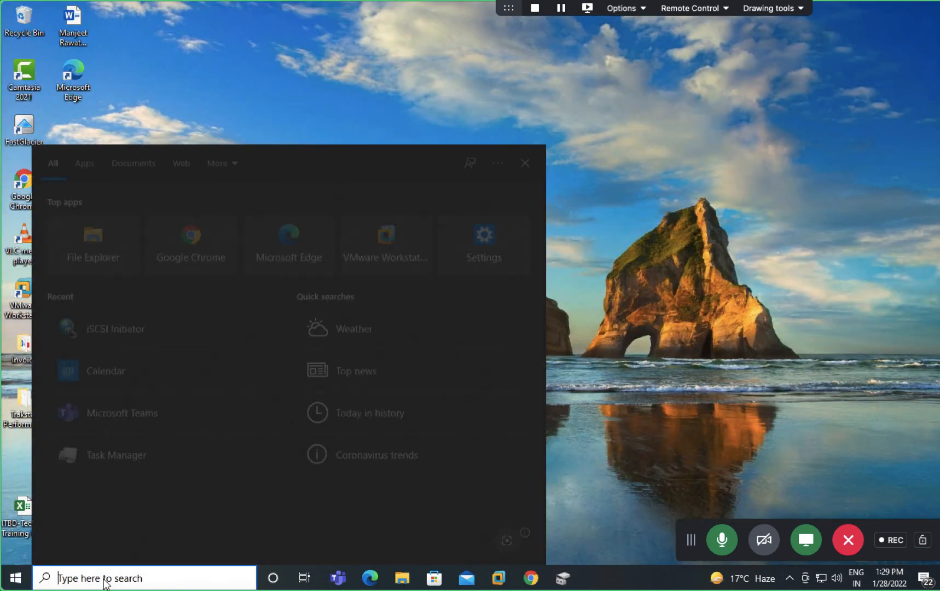
text(u)
key(BackSpace)
text(is)
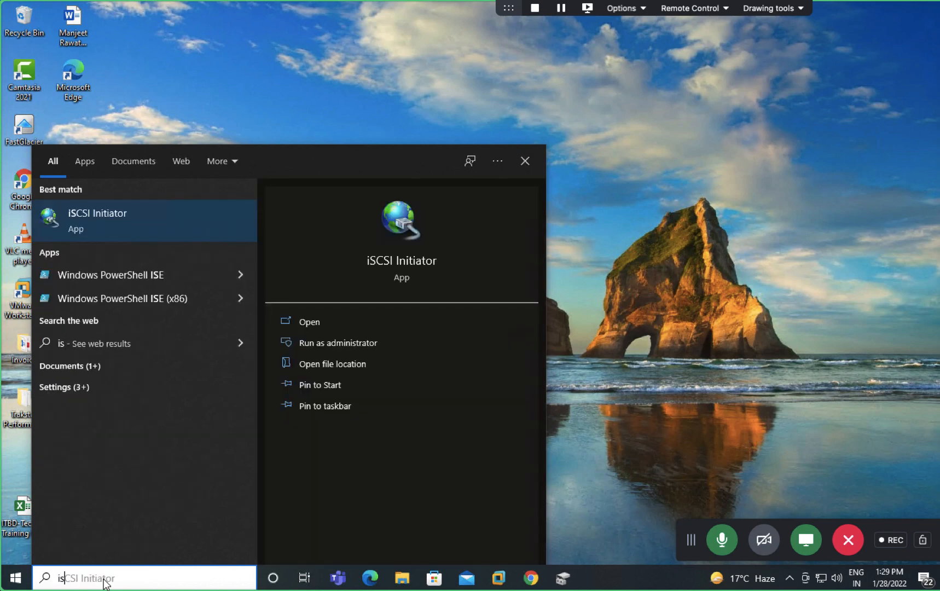
click(137, 219)
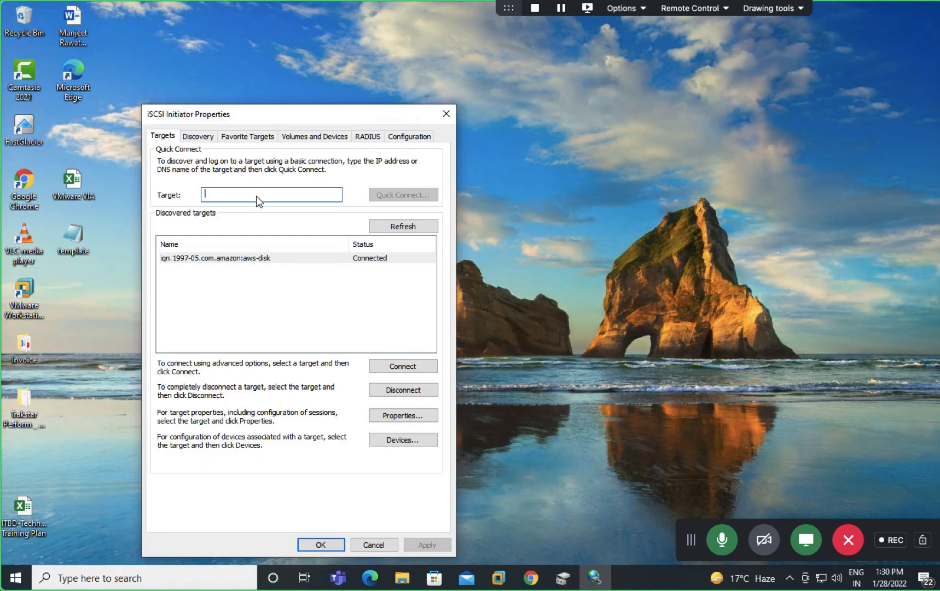
right_click(256, 196)
click(292, 250)
Step: Disconnect the aws-disk target from all sessions and close the initiator
click(201, 260)
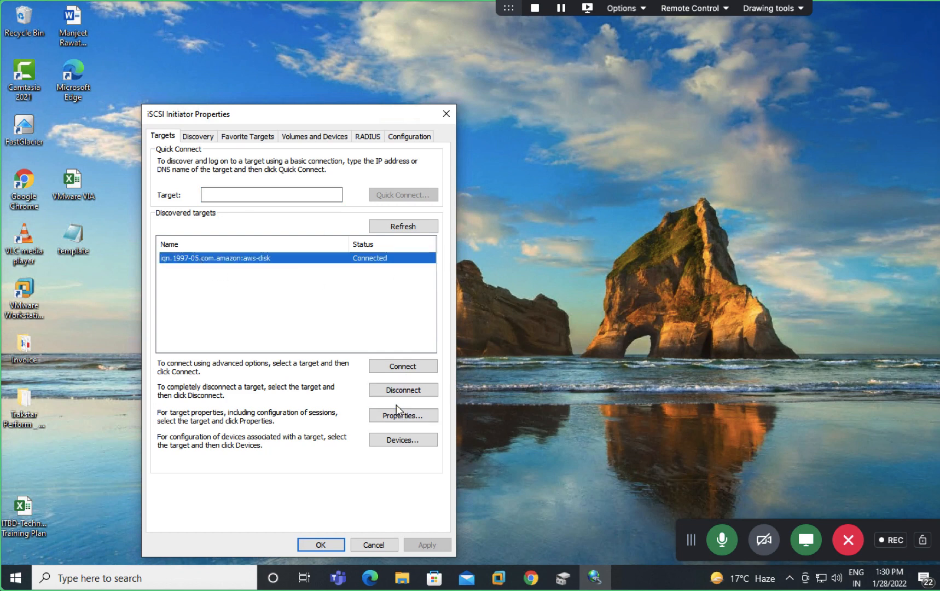
click(401, 391)
click(474, 333)
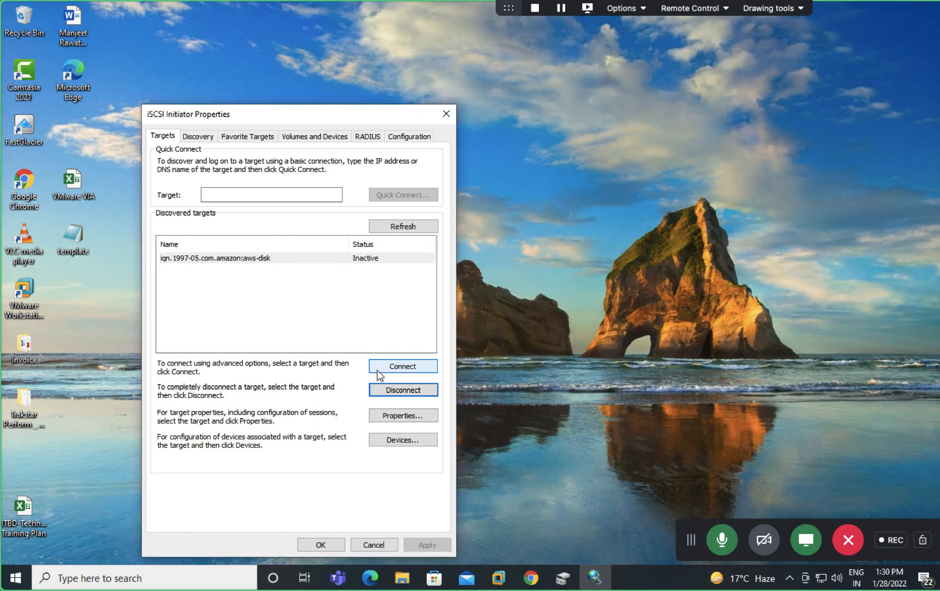
click(267, 257)
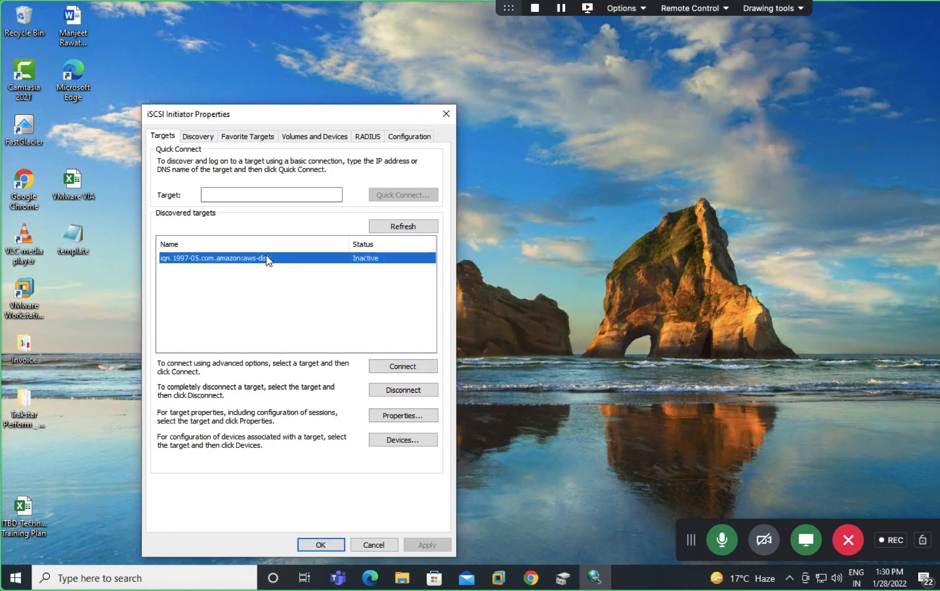
click(403, 392)
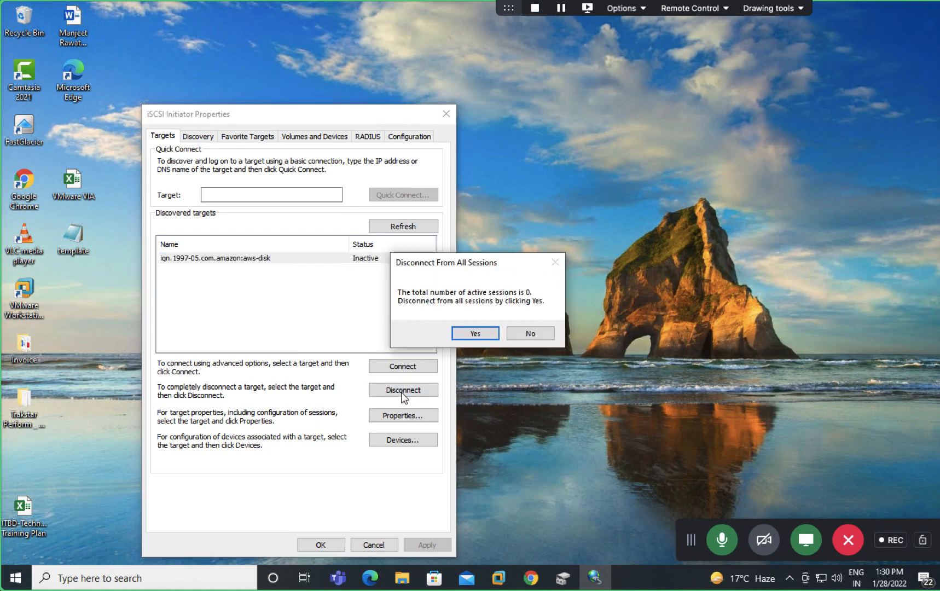
click(473, 332)
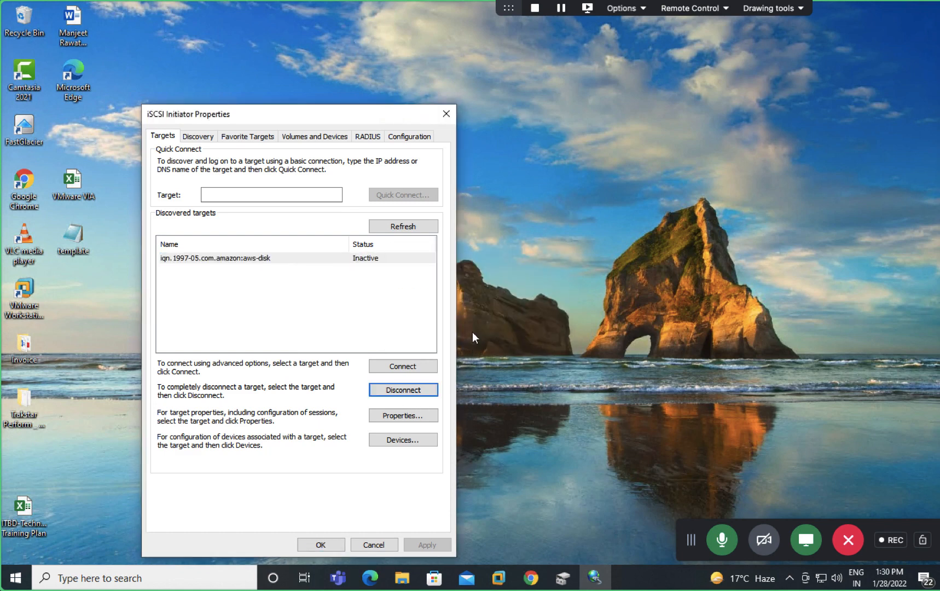
click(324, 544)
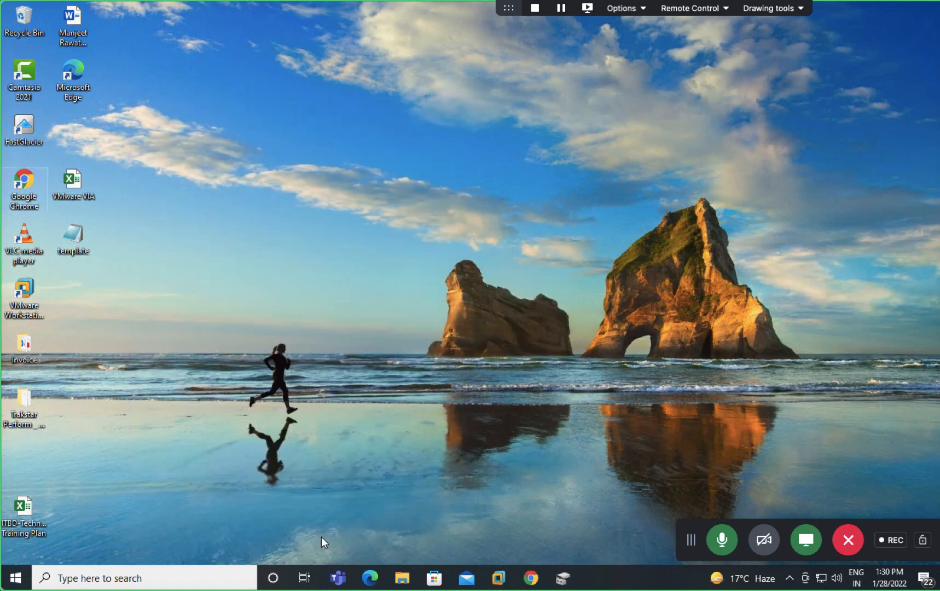
Step: Reopen iSCSI Initiator, inspect the aws-disk session properties, then close both dialogs
click(159, 577)
text(is)
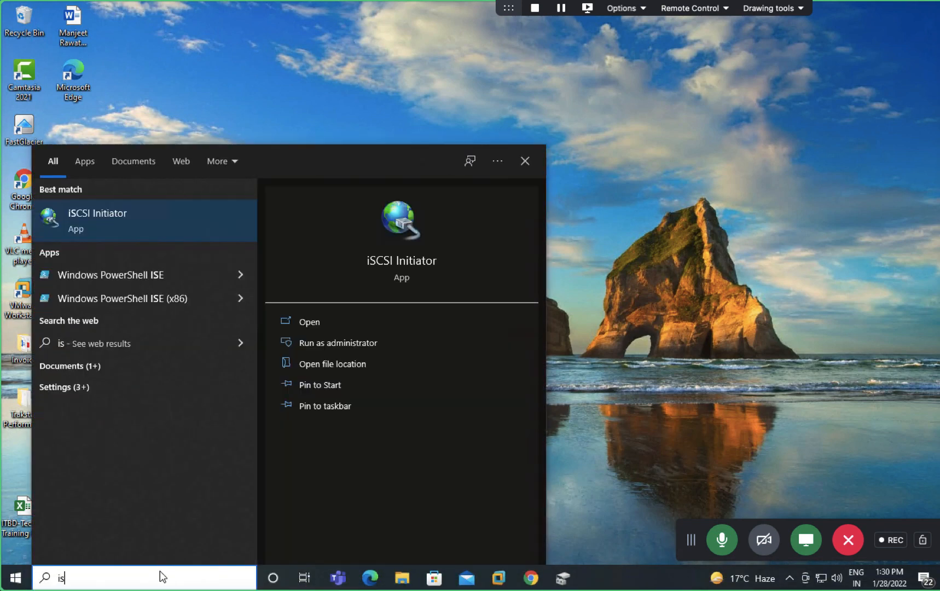
click(77, 216)
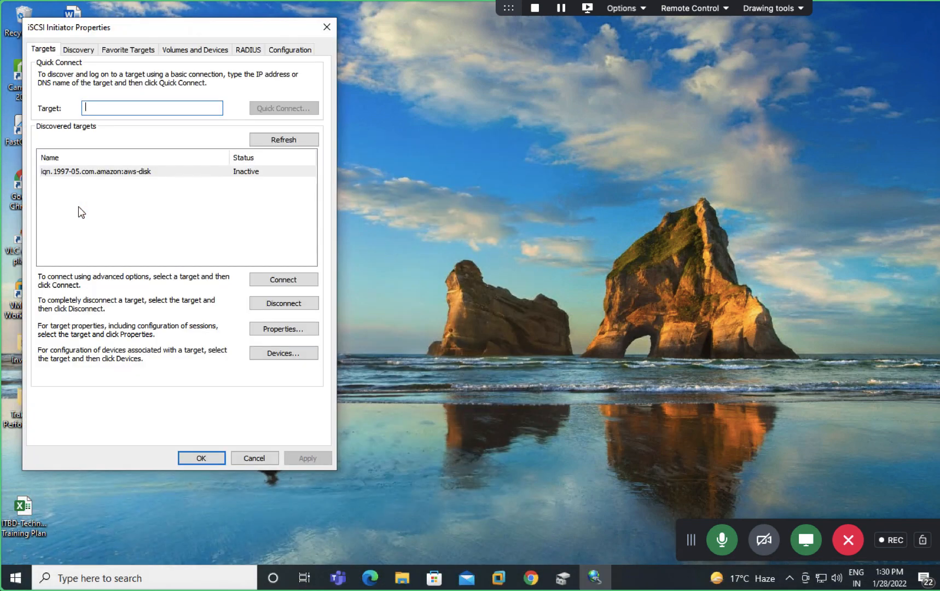
click(182, 177)
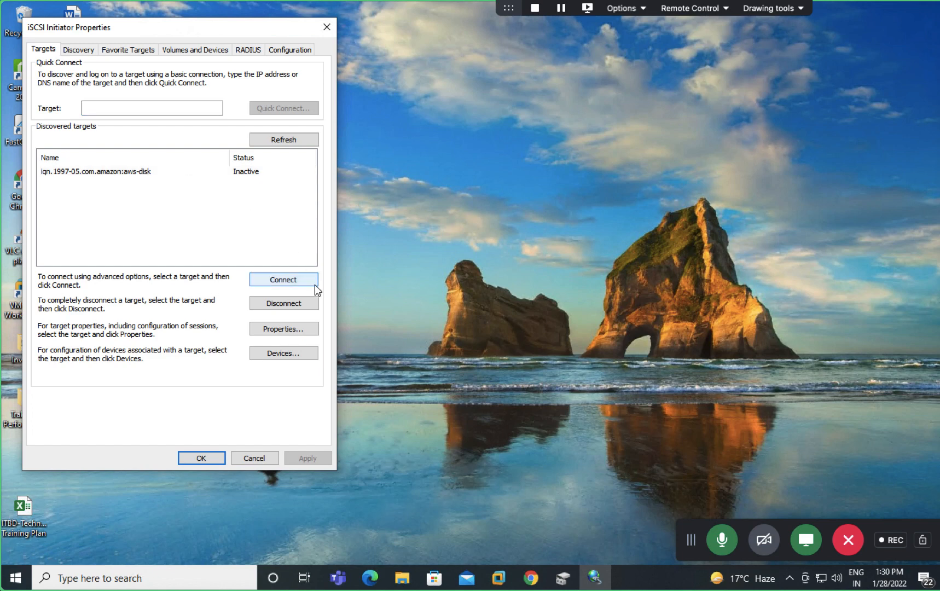
click(284, 329)
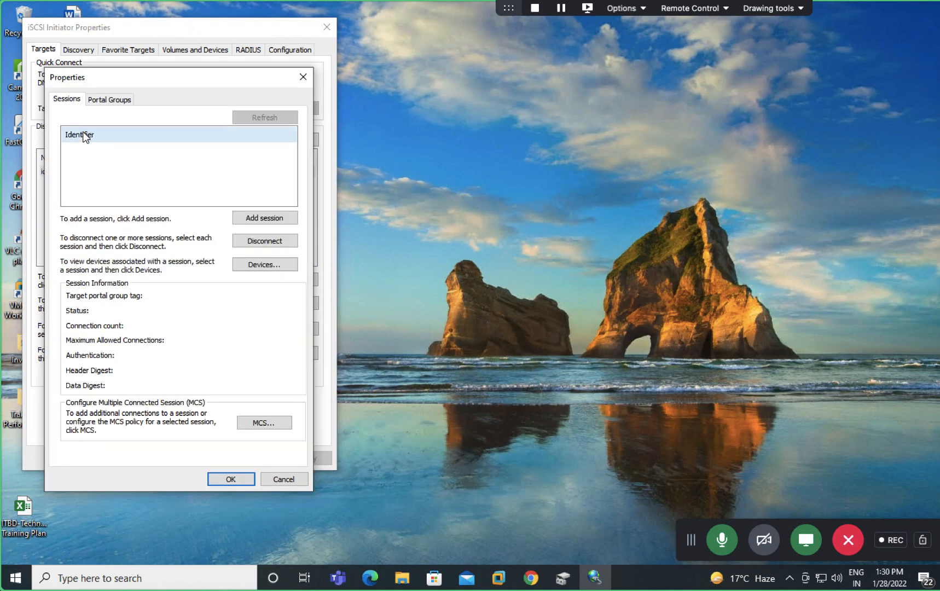
click(264, 243)
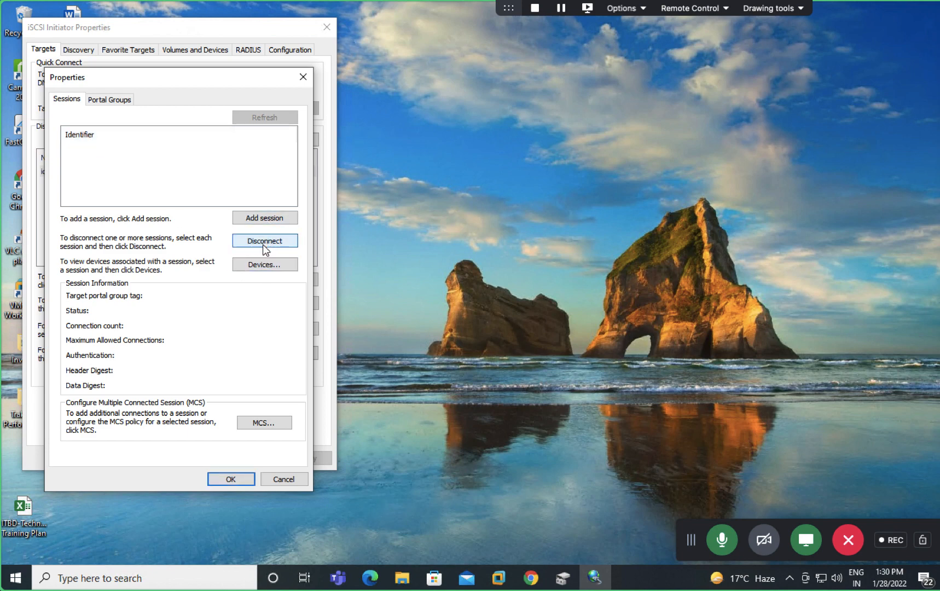
click(233, 479)
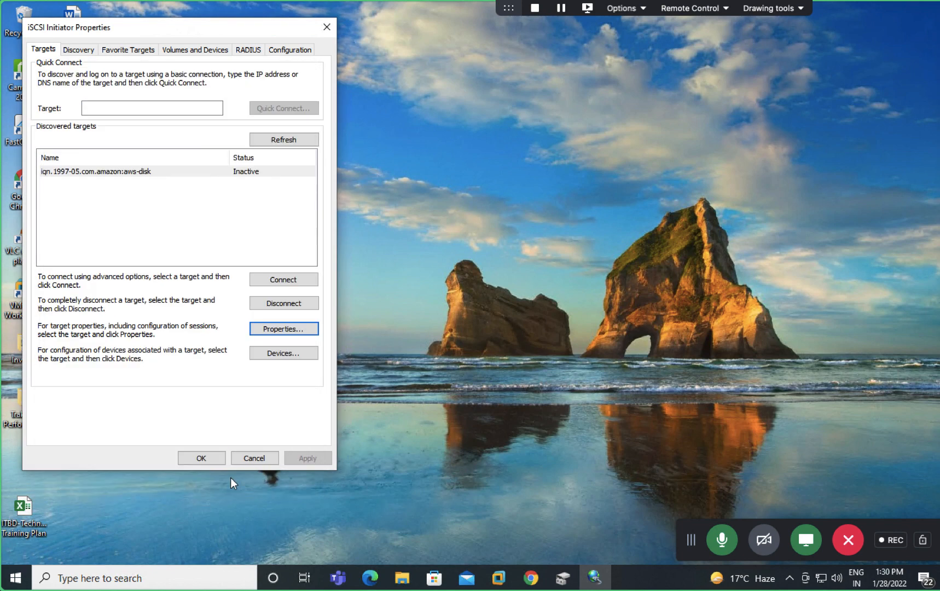
click(205, 456)
click(178, 579)
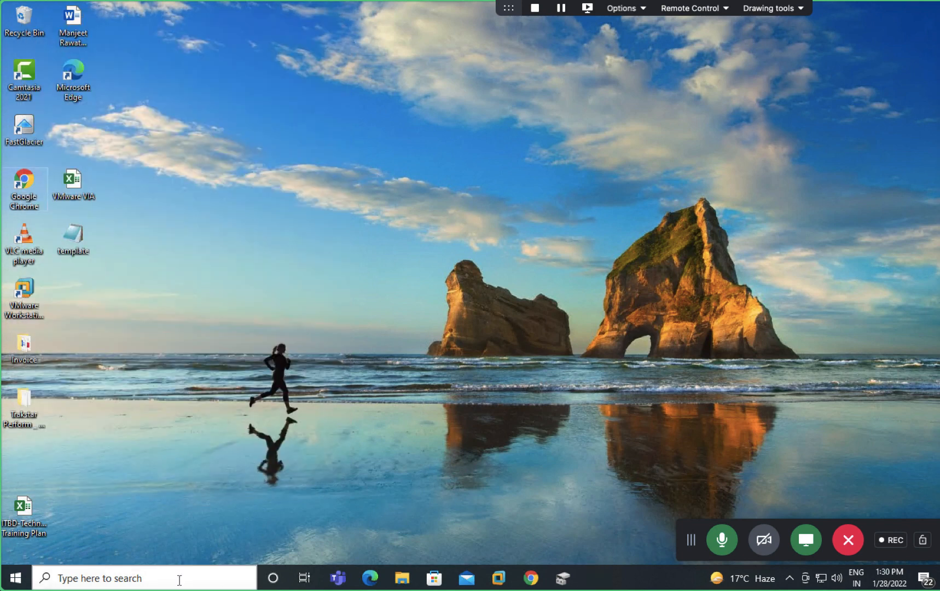
Step: Launch iSCSI Initiator via 'isc' search and paste the target name into Target
text(isc)
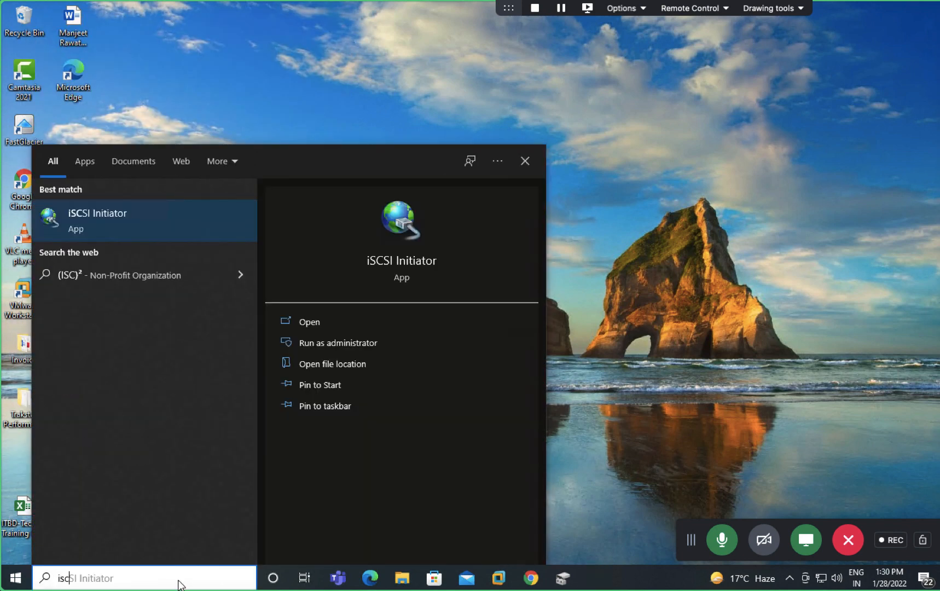
key(Return)
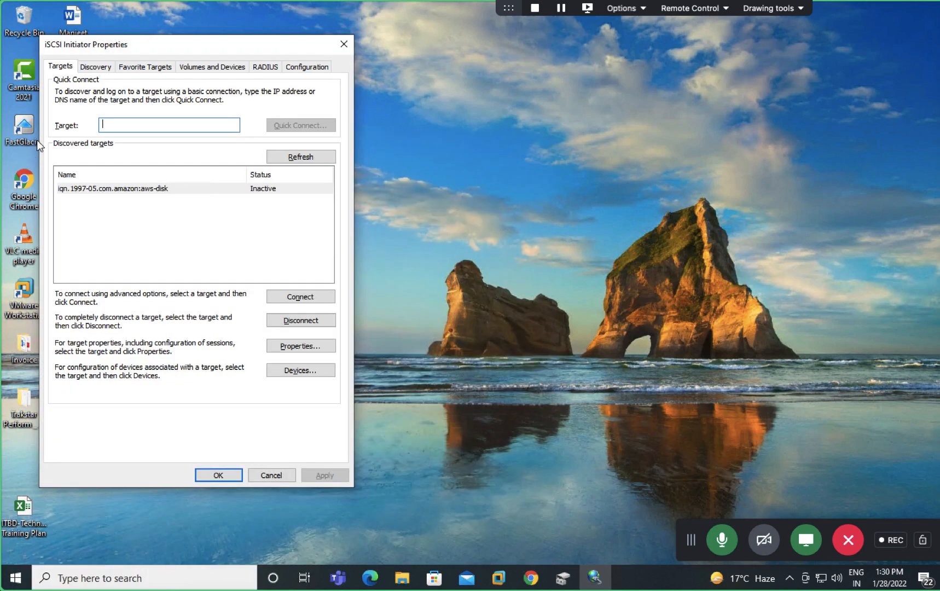
right_click(124, 125)
click(154, 182)
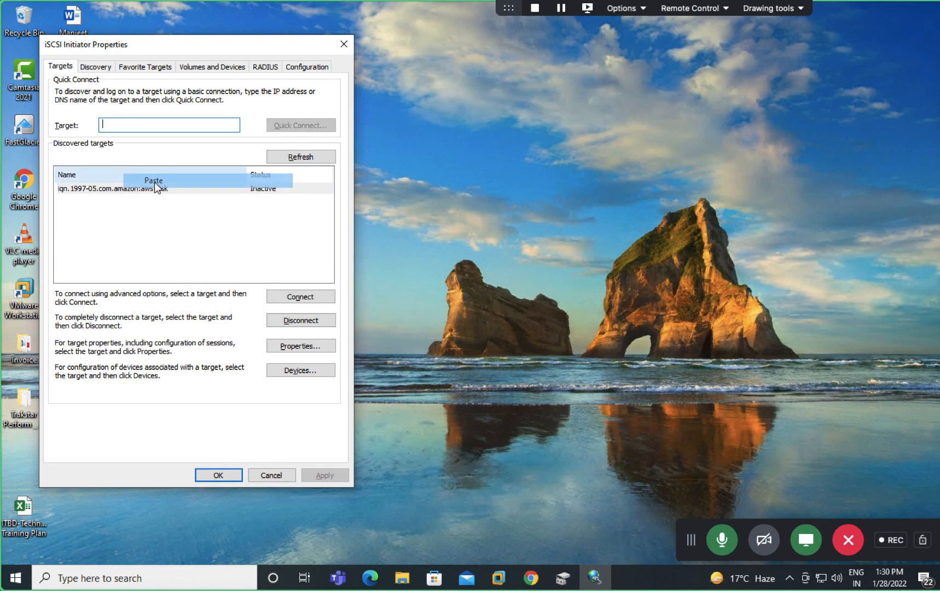
Step: Remove the 192.168.1.17 target portal from the Discovery settings
click(102, 68)
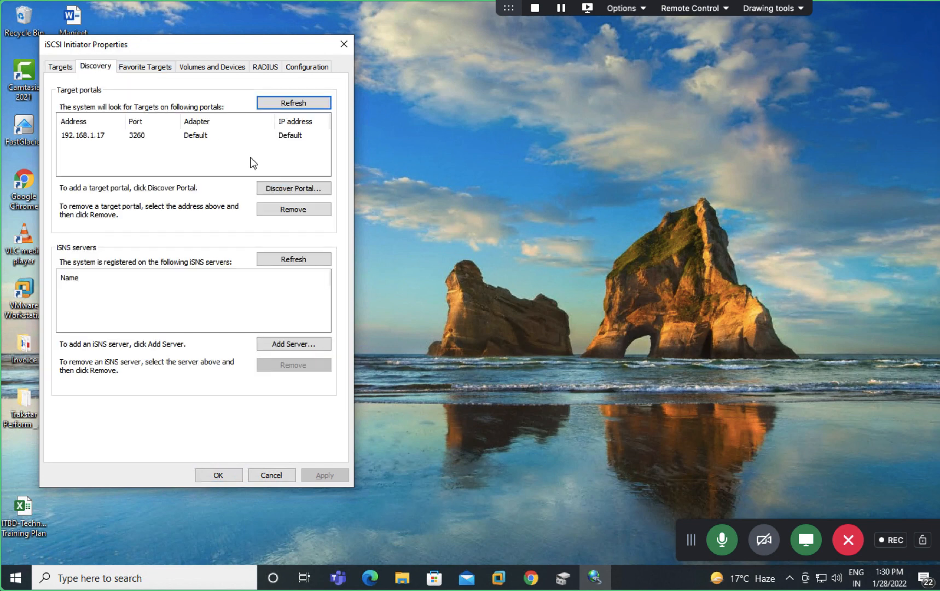
click(133, 139)
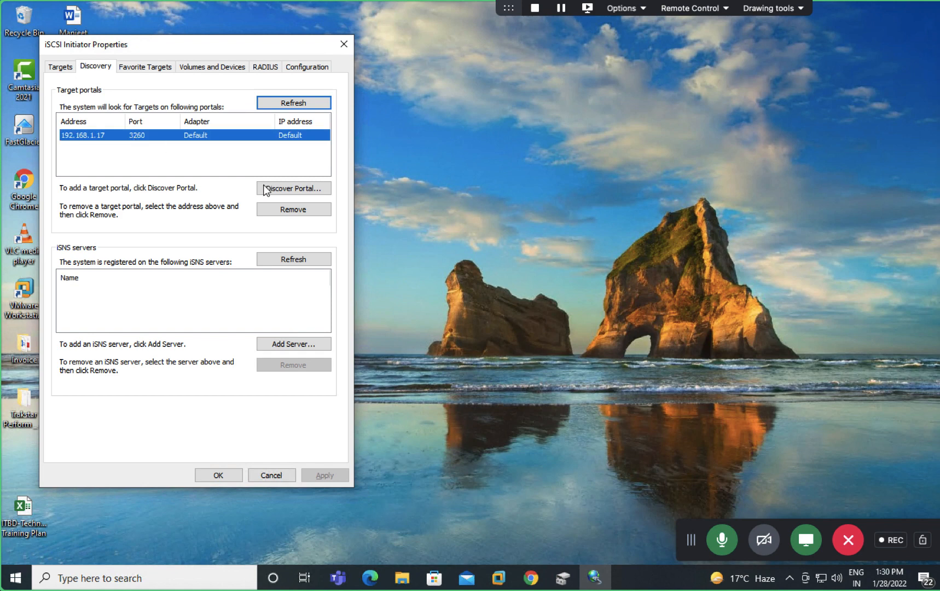
click(298, 213)
click(562, 335)
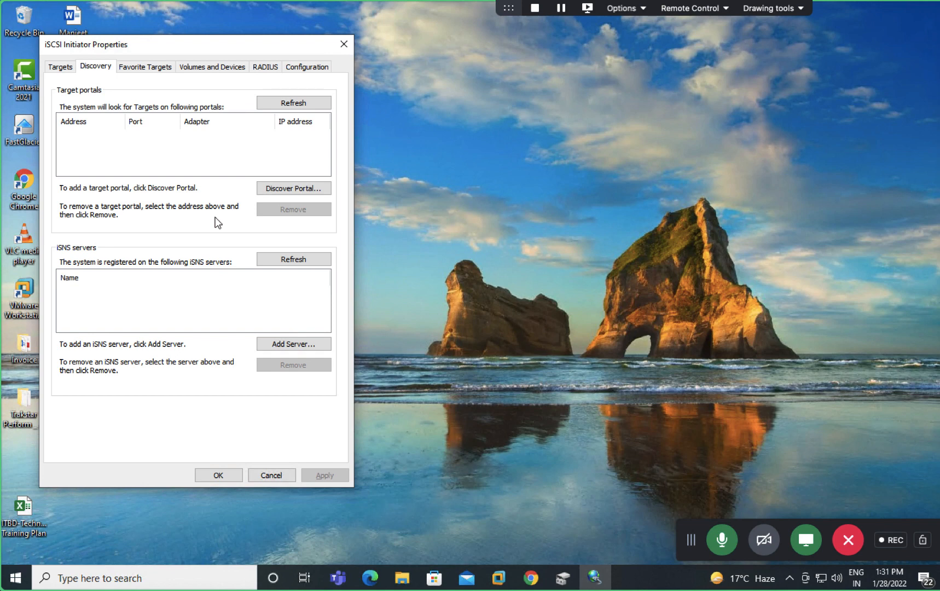
Step: Close and relaunch iSCSI Initiator, pasting the target name into Target
click(218, 476)
click(140, 579)
text(i)
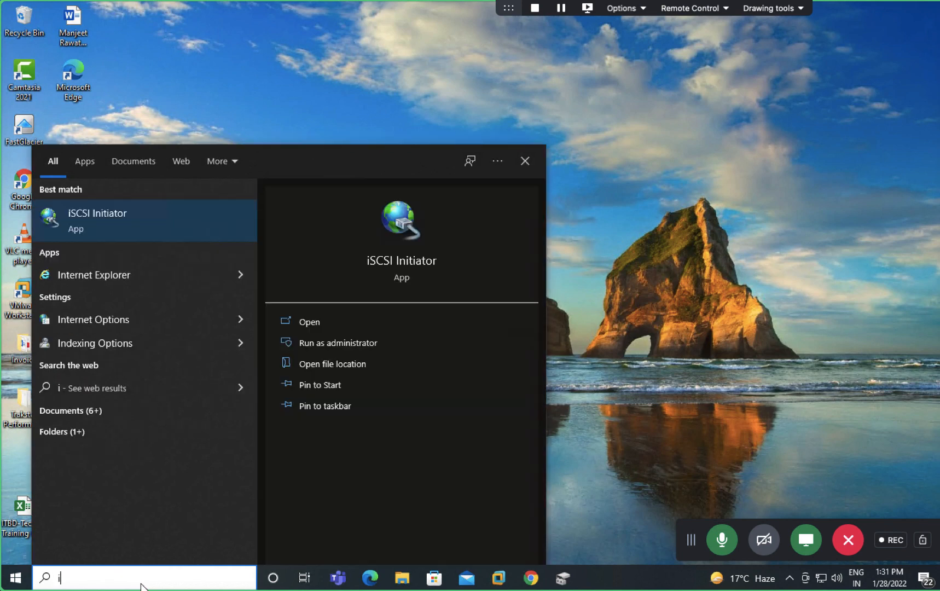
text(sc)
click(93, 216)
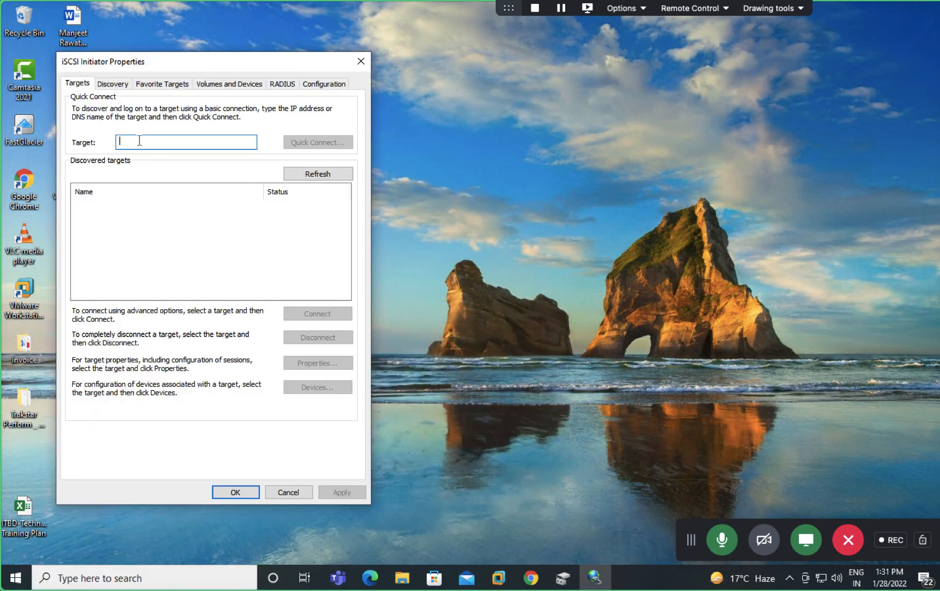
right_click(139, 140)
click(165, 194)
Step: Paste the target name into a new Notepad note and move it beside the initiator
key(super+r)
text(note)
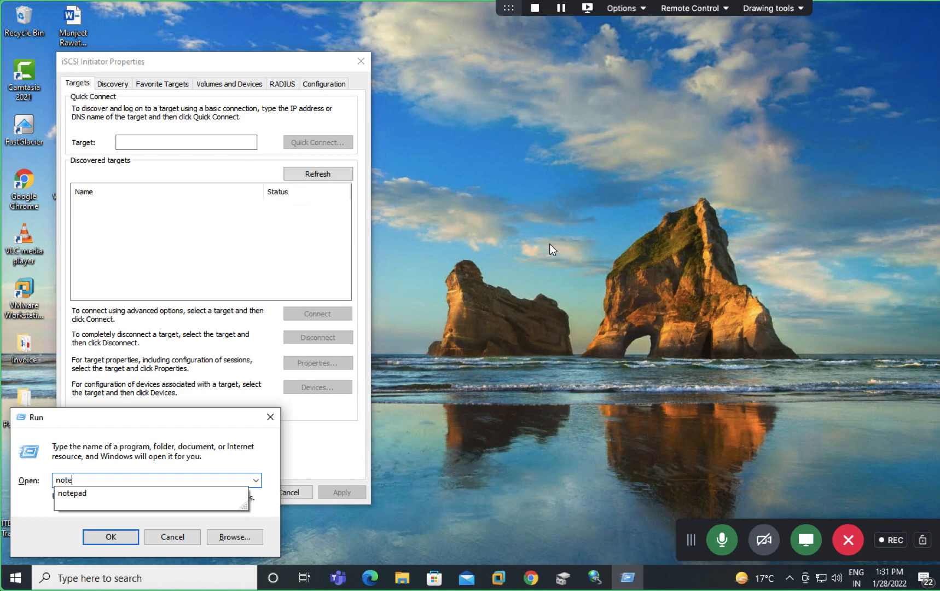
key(Down)
key(Return)
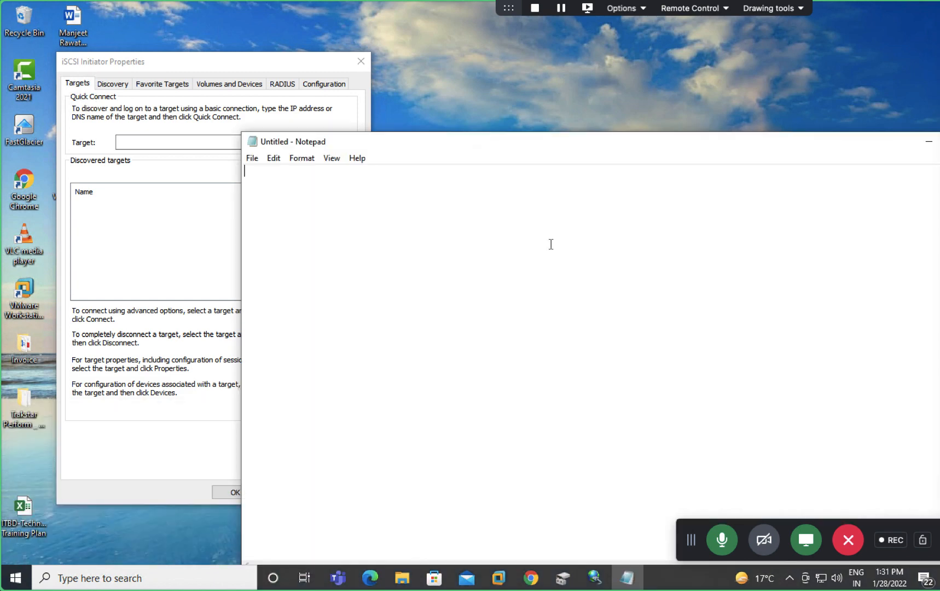
text(iqn.1997-05.com.amazon:aws-disk)
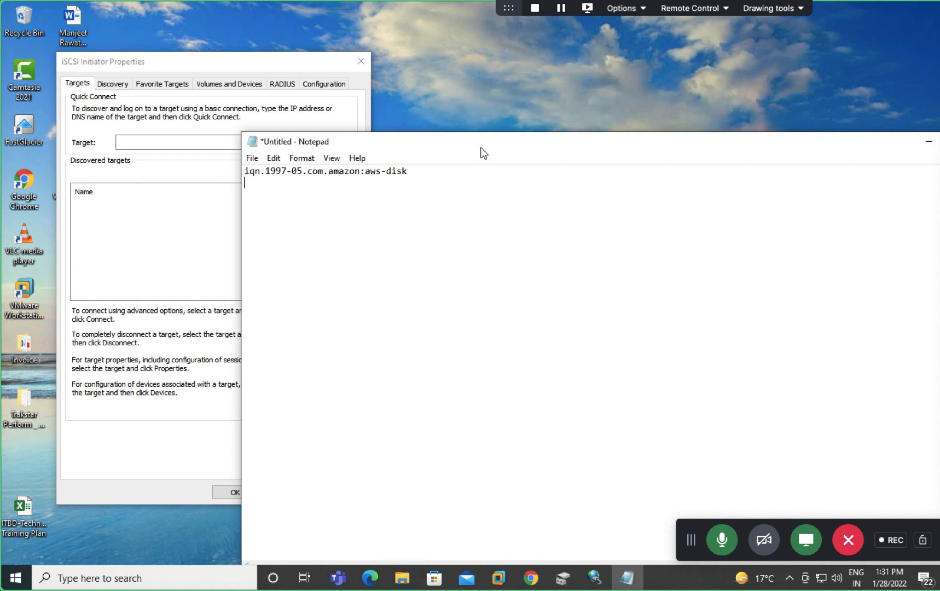
drag(478, 147, 689, 172)
click(215, 144)
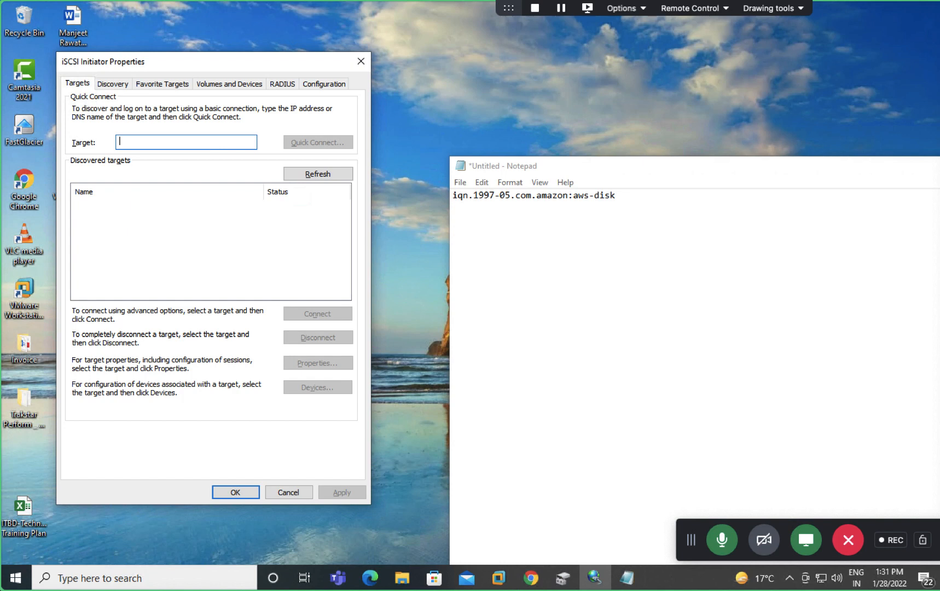
Step: Try quick-connecting with the name iqn.1997-05.com.amazon:aws-disk, which fails
text(v)
key(BackSpace)
text(iqn)
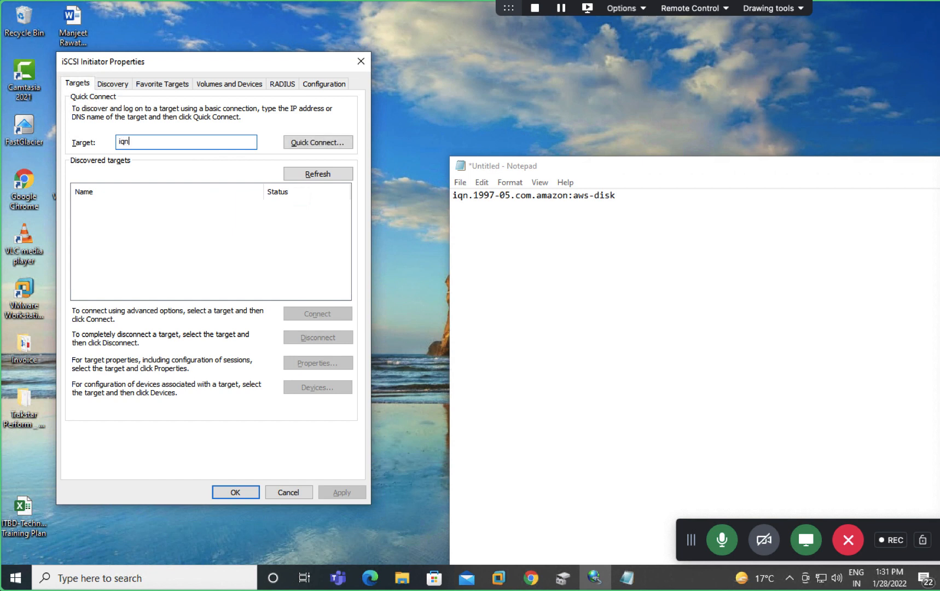
text(.1997-05.com.)
text(a)
text(zon:aws-disk)
click(324, 141)
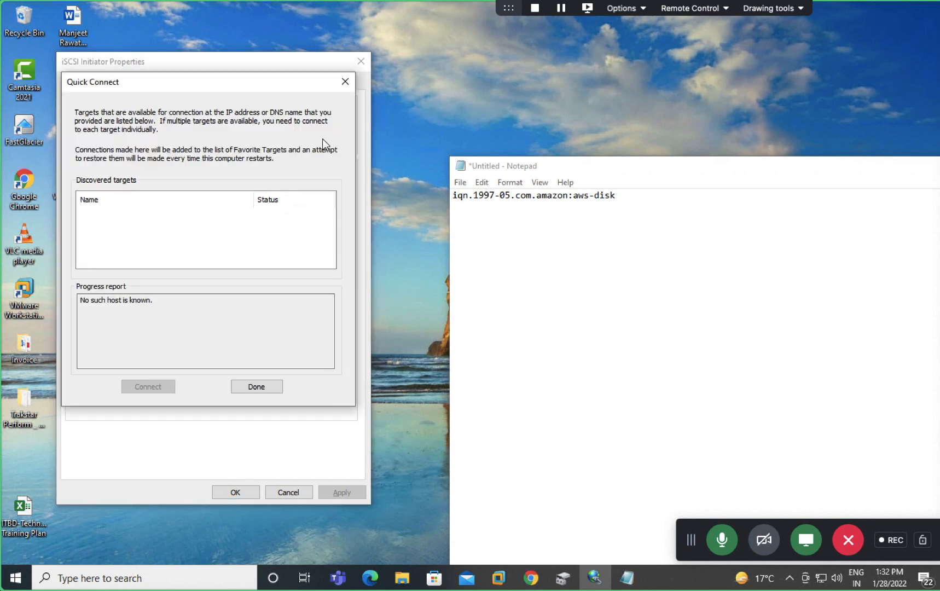
click(258, 386)
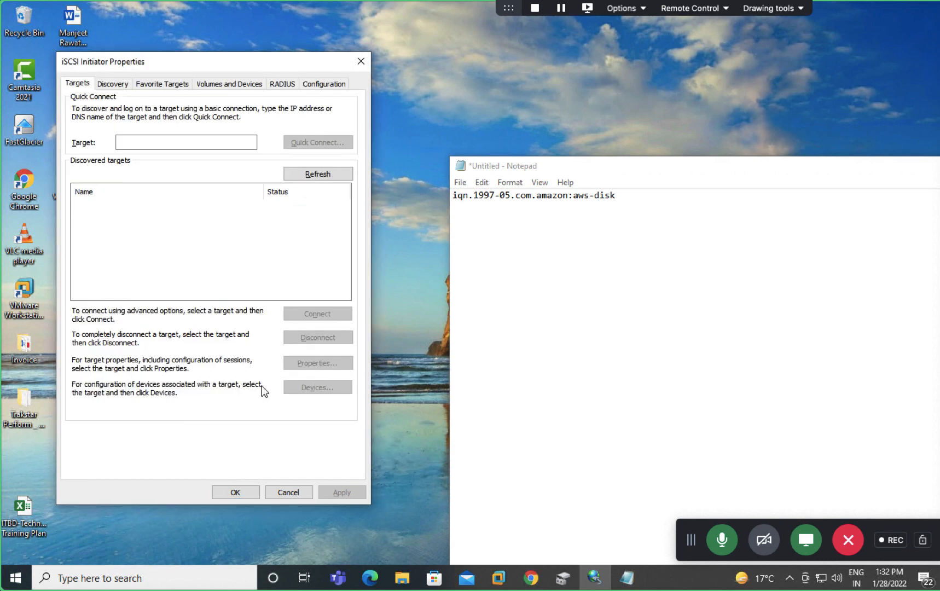
Step: Quick-connect to the gateway's IP address, reconnecting aws-disk, then close the initiator
click(201, 138)
text(192.17)
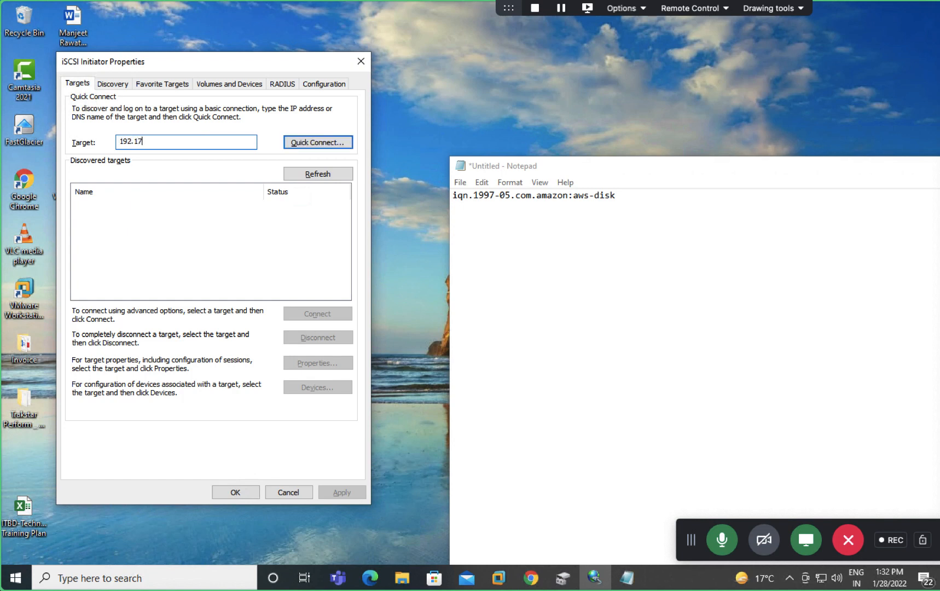
key(BackSpace)
text(68.1.)
text(10)
click(340, 143)
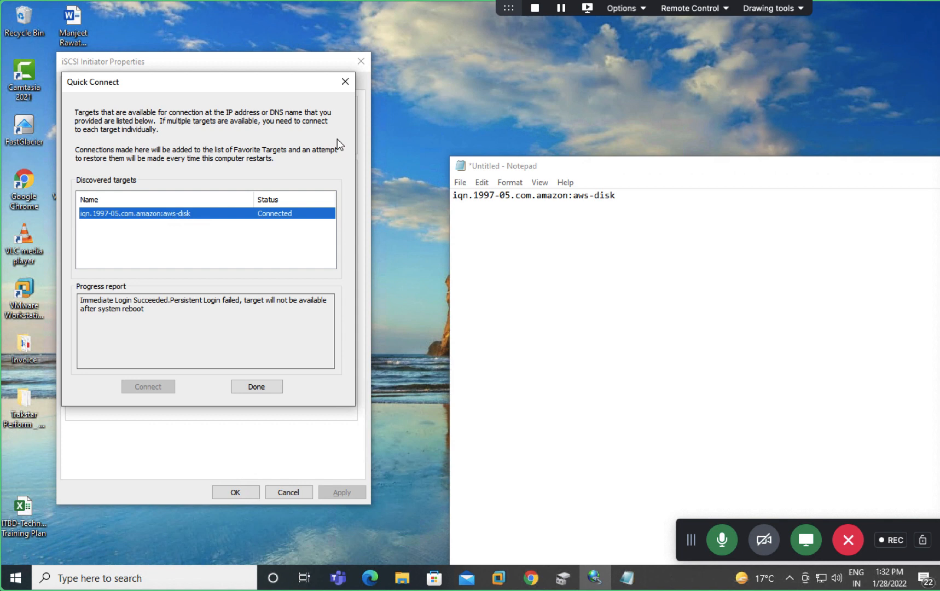
click(256, 387)
click(239, 495)
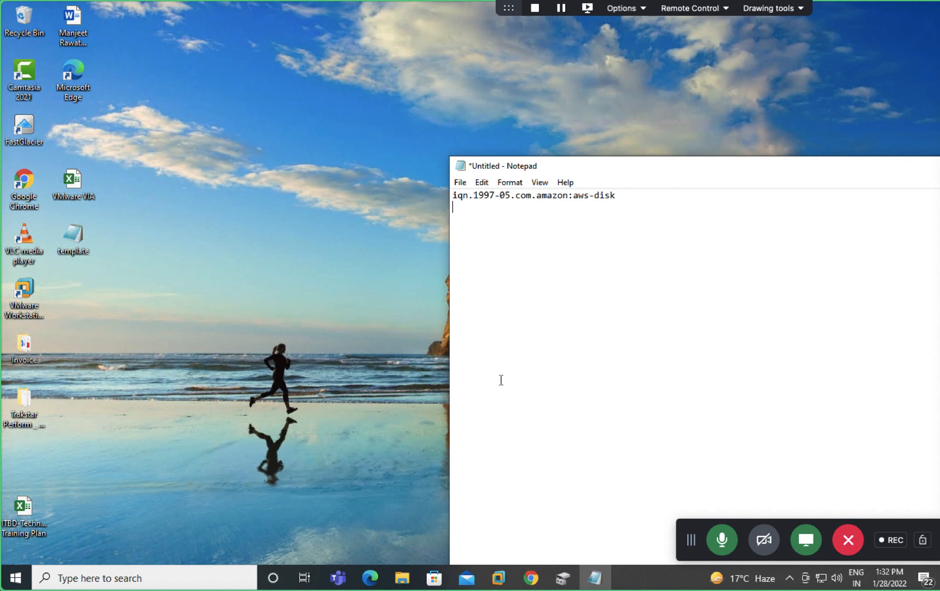
Step: Minimize Notepad and return to Chrome's Storage Gateway page for the 200 GiB aws-disk volume
drag(675, 173, 325, 76)
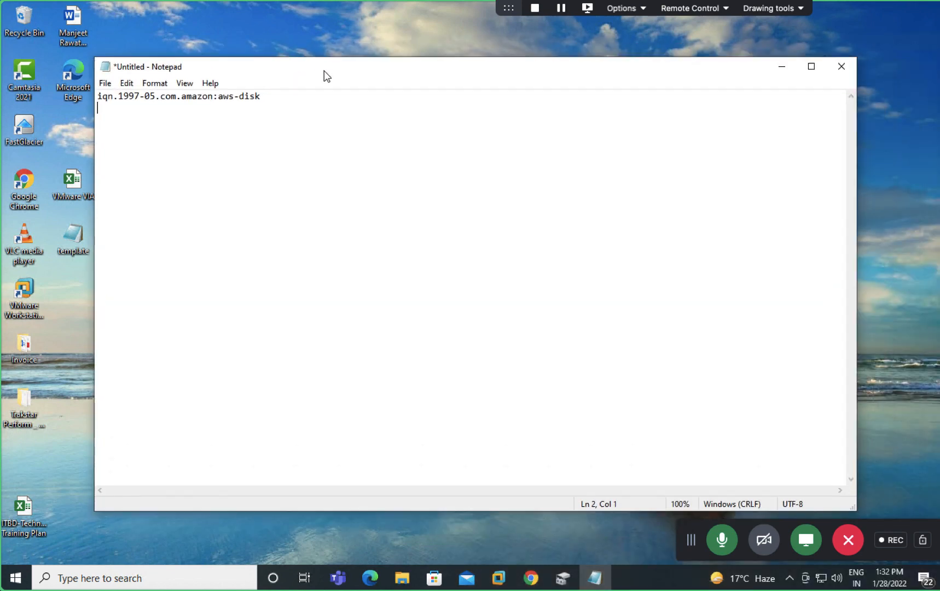
click(779, 71)
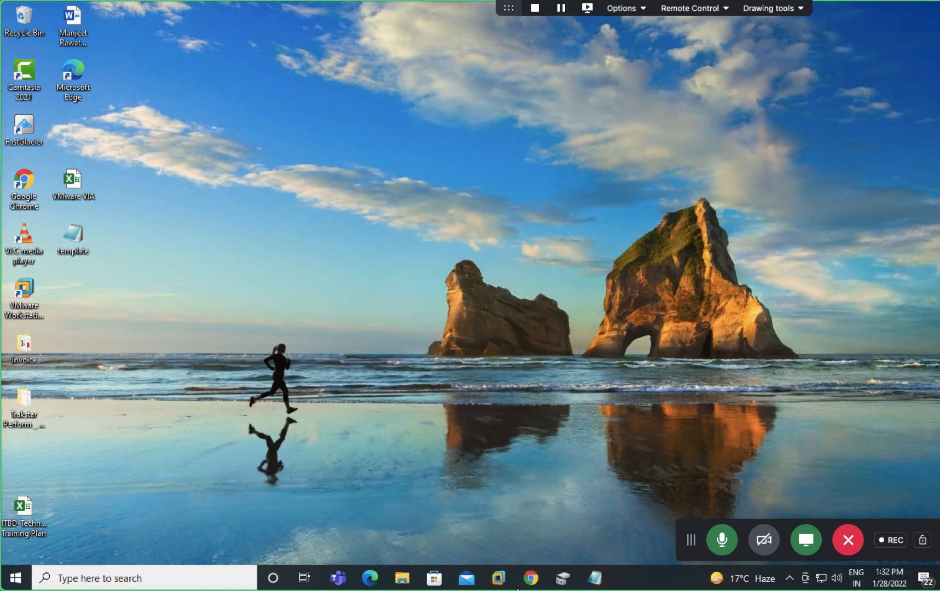
click(528, 581)
click(644, 294)
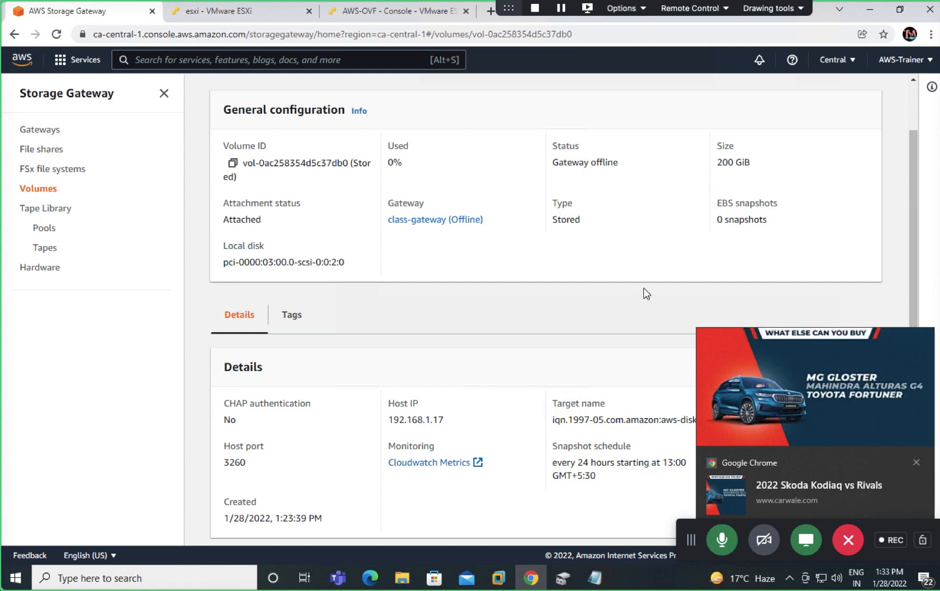
Step: Dismiss the Chrome news notification and switch to the Mac desktop showing the VMware ESXi AWS-OVF page
click(916, 462)
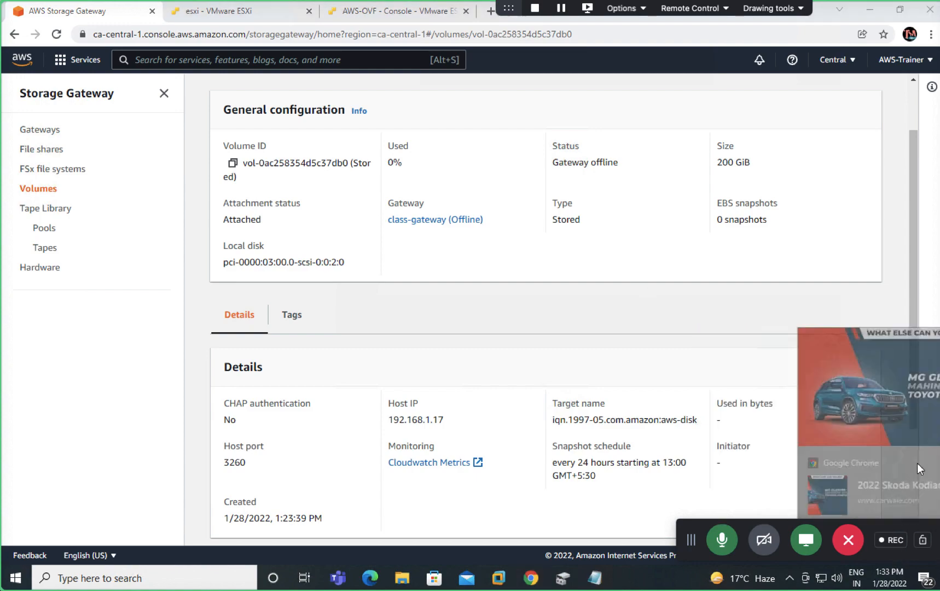
key(ctrl+Left)
key(ctrl+Left)
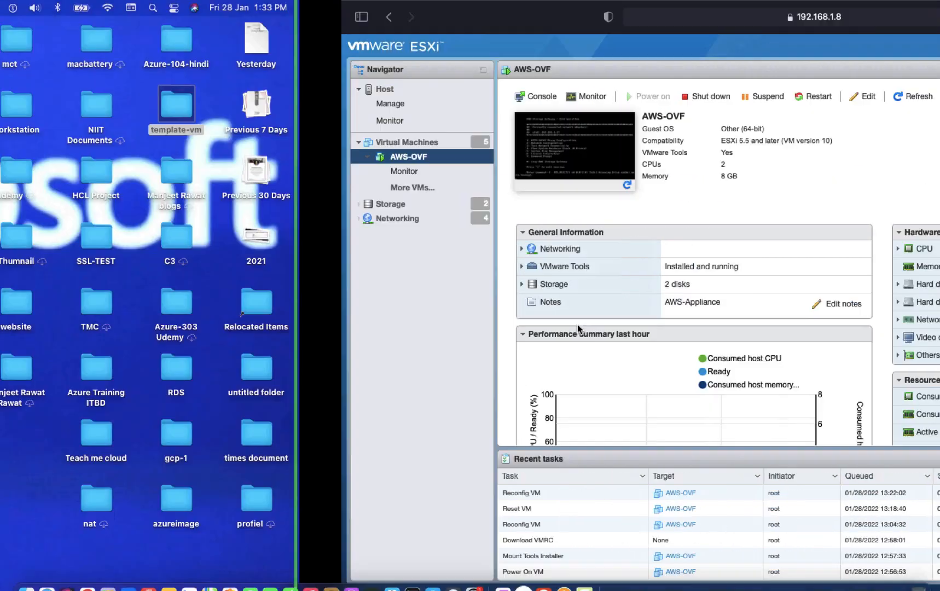